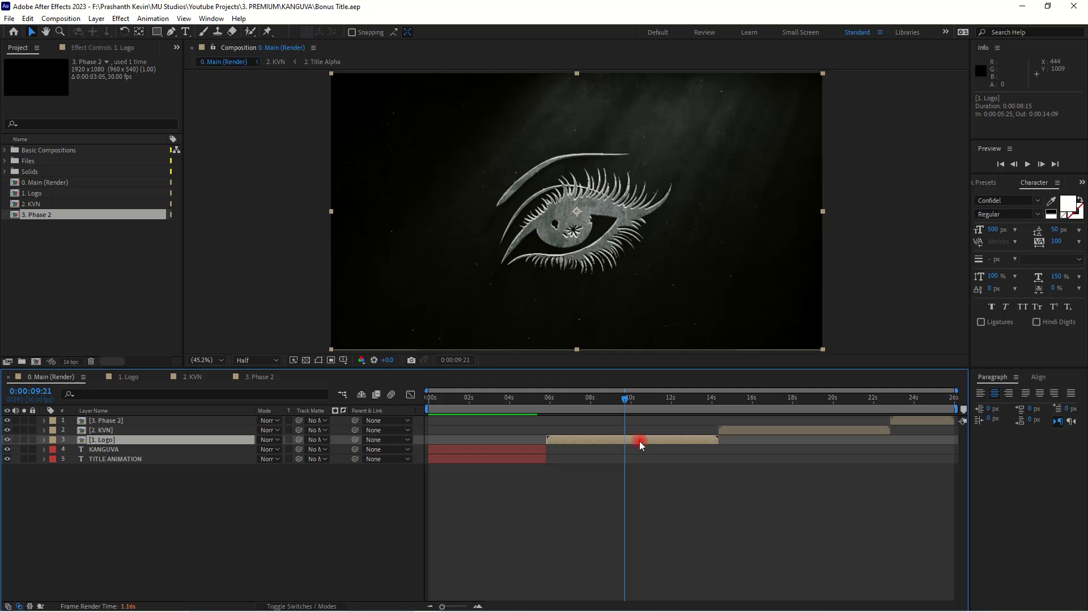
# - Open the 1. Logo Alpha precomp and hide the eye logo layer
pyautogui.doubleClick(125, 547)
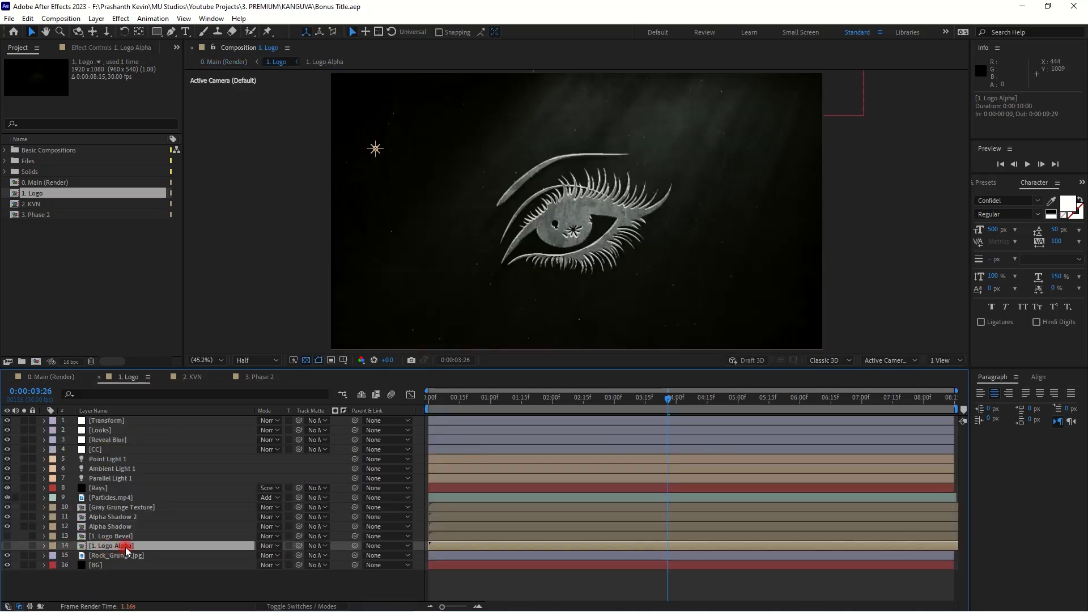
pyautogui.click(62, 423)
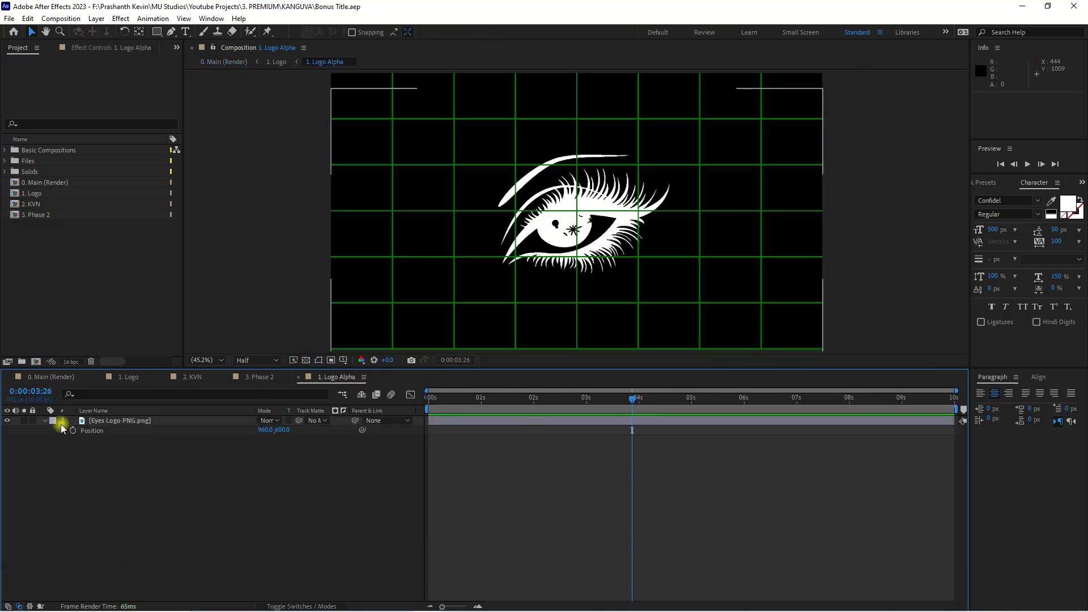
pyautogui.click(42, 420)
pyautogui.click(8, 421)
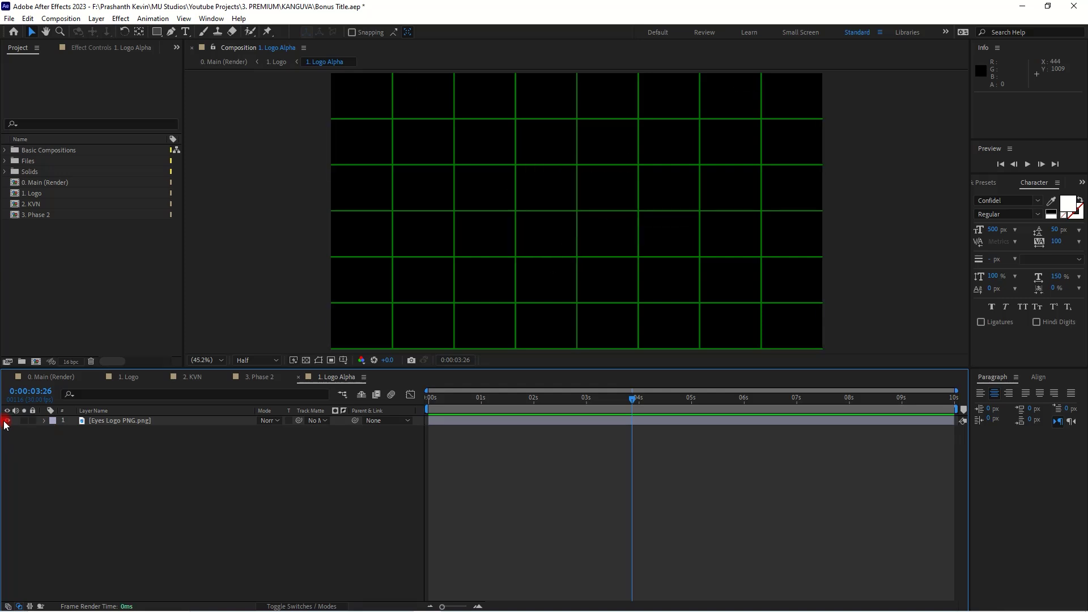
pyautogui.click(7, 420)
pyautogui.click(174, 509)
pyautogui.hotkey('ctrl', 't')
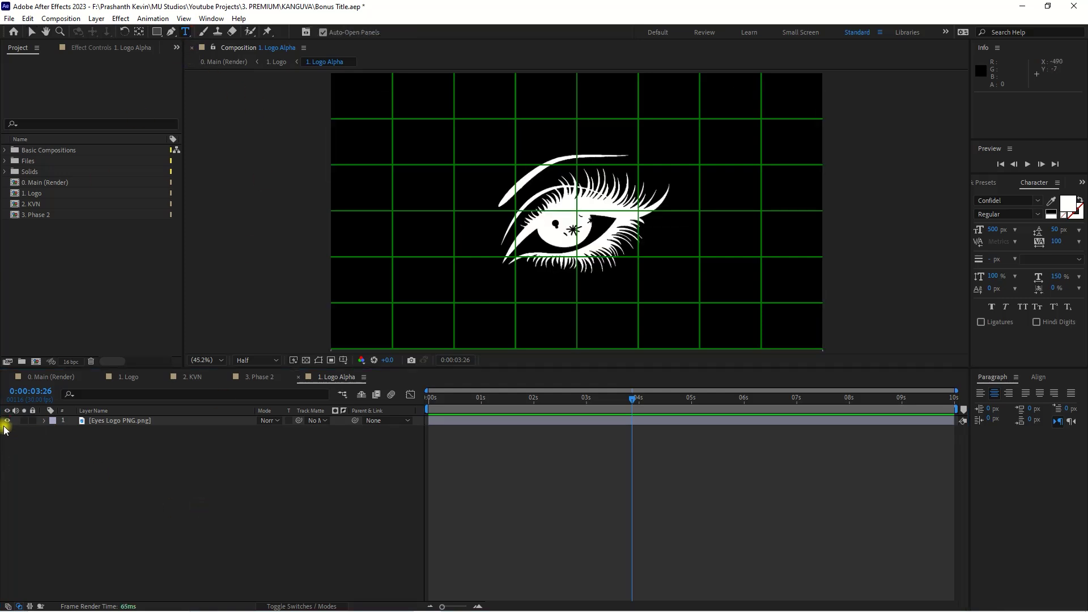
pyautogui.click(7, 421)
# - Create a text layer at the comp centre containing the letter Q
pyautogui.click(571, 217)
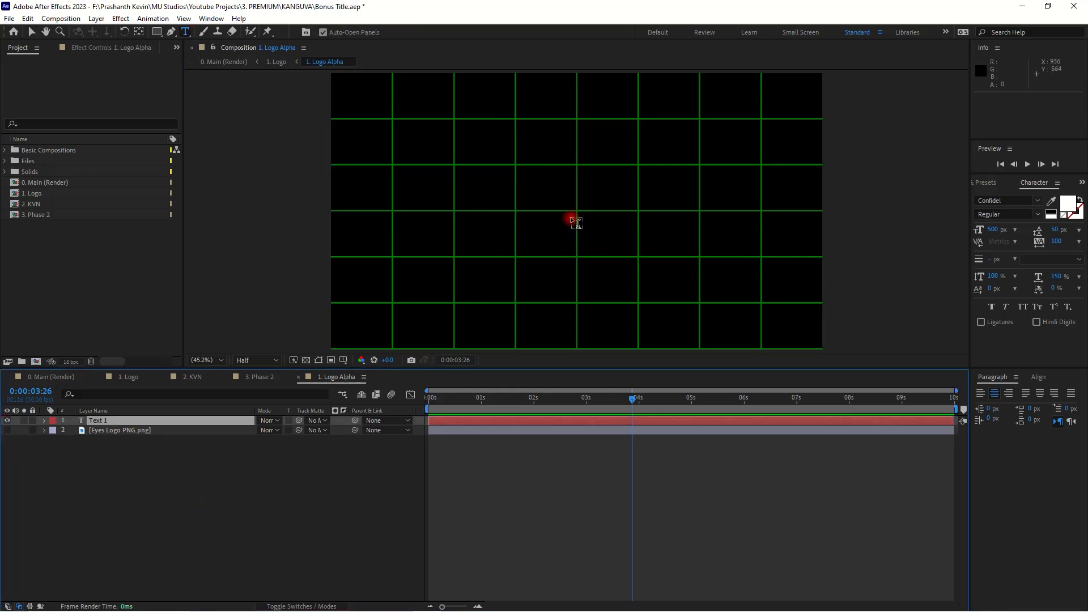
pyautogui.write('A')
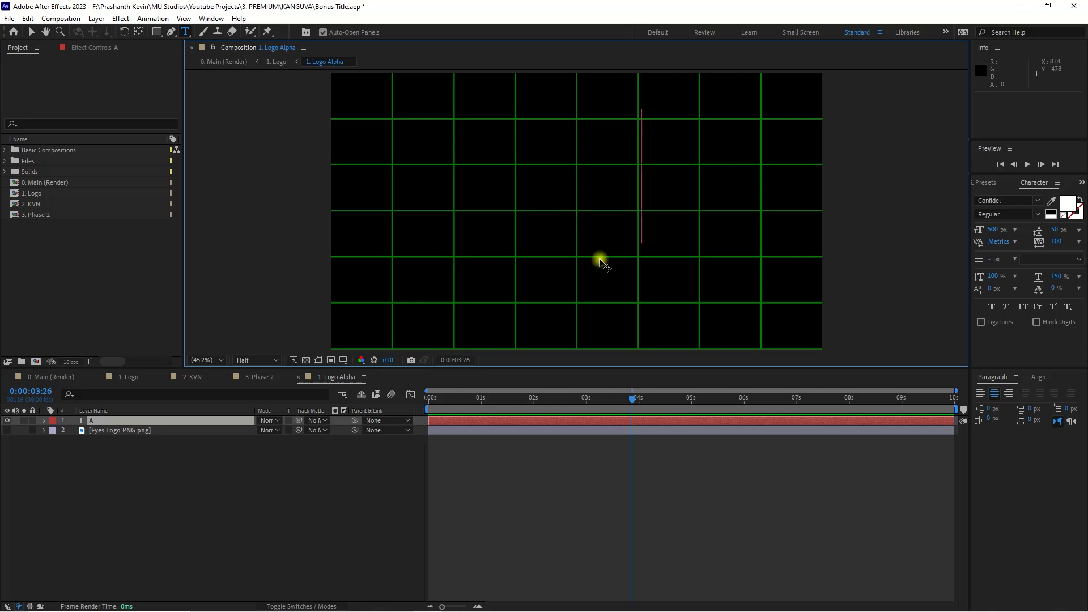
pyautogui.press('BackSpace')
pyautogui.write('Q')
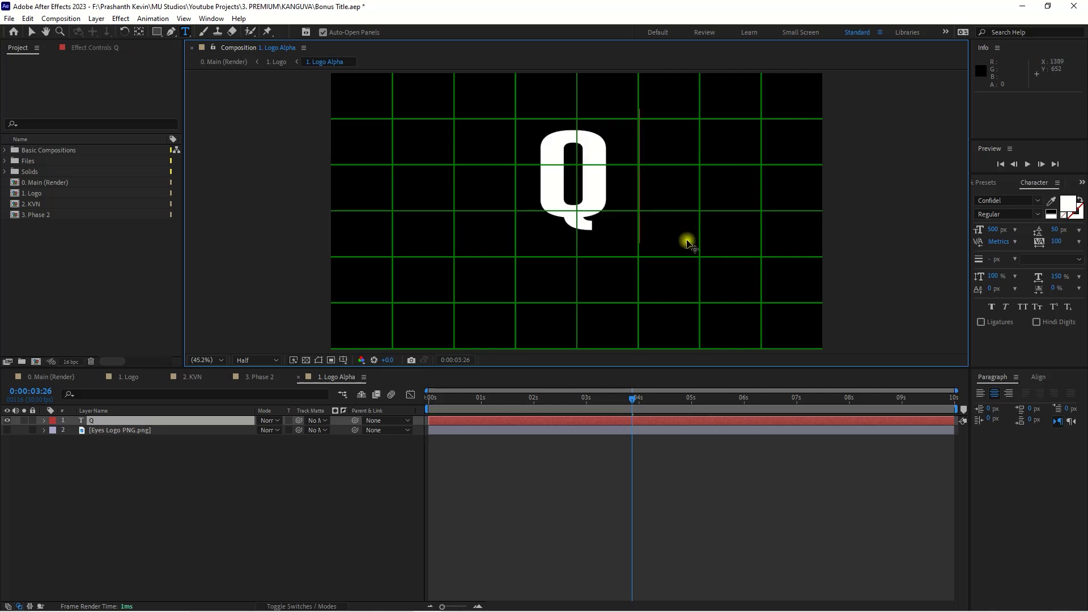
pyautogui.hotkey('ctrl', 'a')
# - Apply the Social Media Circled font at 100% scale and centre the Instagram icon in the comp
pyautogui.click(978, 201)
pyautogui.write('s')
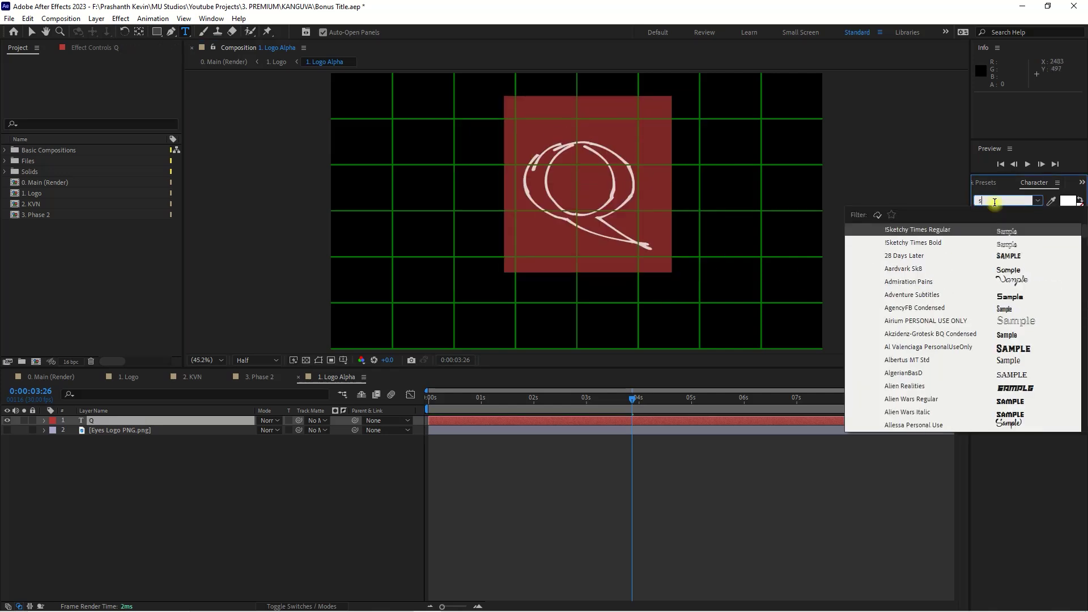
pyautogui.write('oci')
pyautogui.click(969, 241)
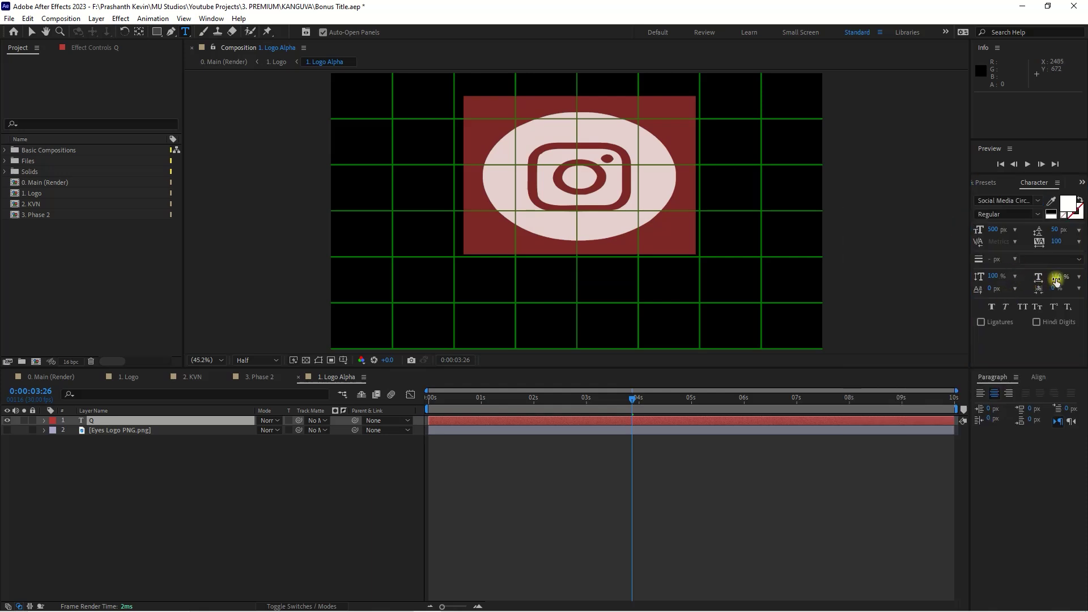
pyautogui.press('Return')
pyautogui.click(1038, 376)
pyautogui.click(1059, 405)
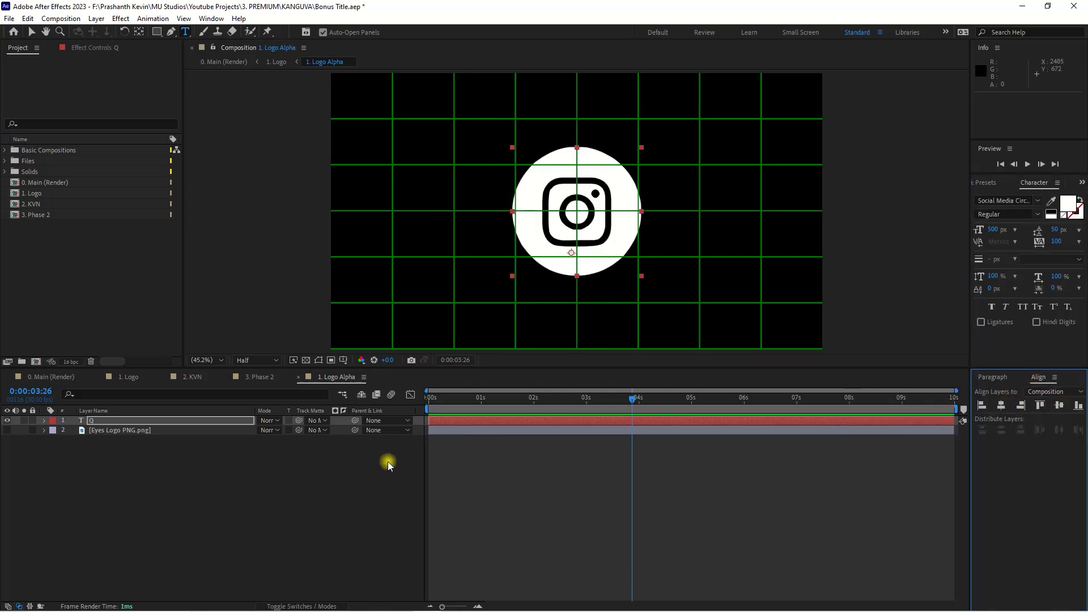
pyautogui.click(86, 438)
pyautogui.click(131, 376)
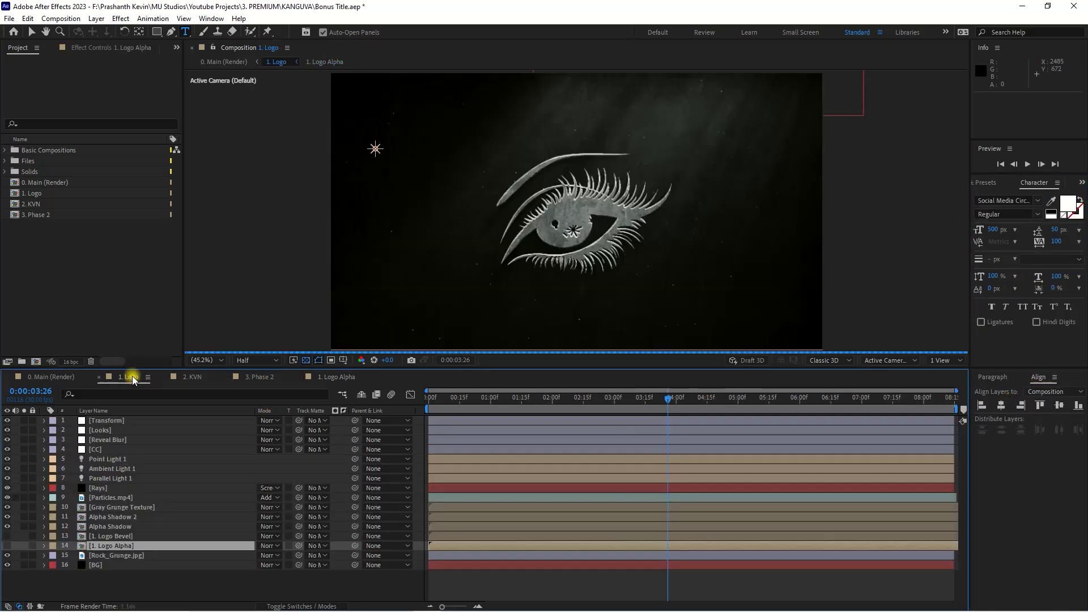
# - Retype the icon text layer to E so it shows the Facebook glyph
pyautogui.click(338, 377)
pyautogui.click(125, 423)
pyautogui.write('AD')
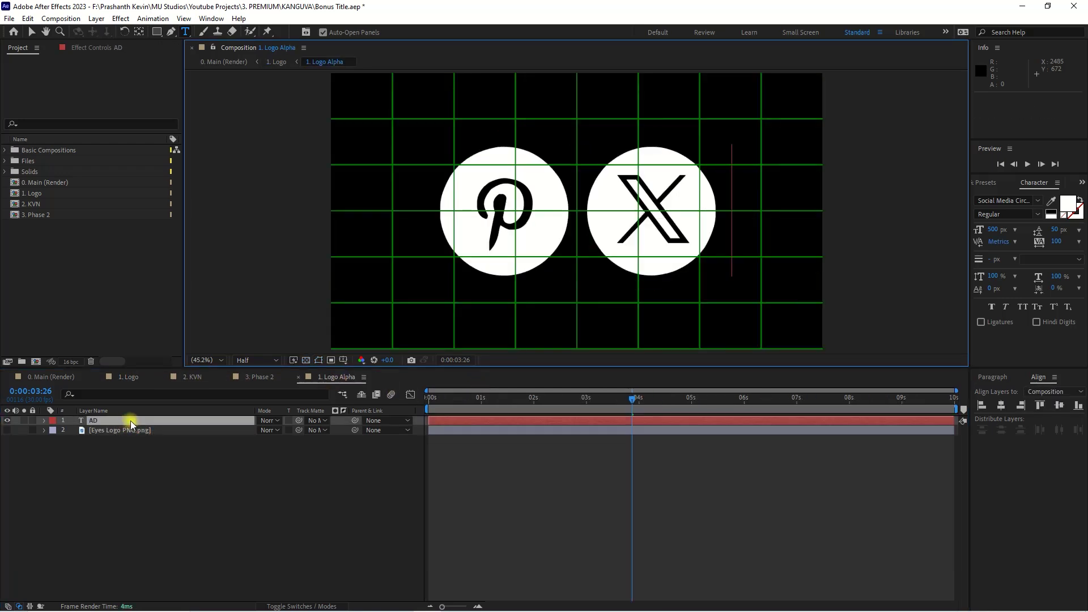
pyautogui.press('BackSpace')
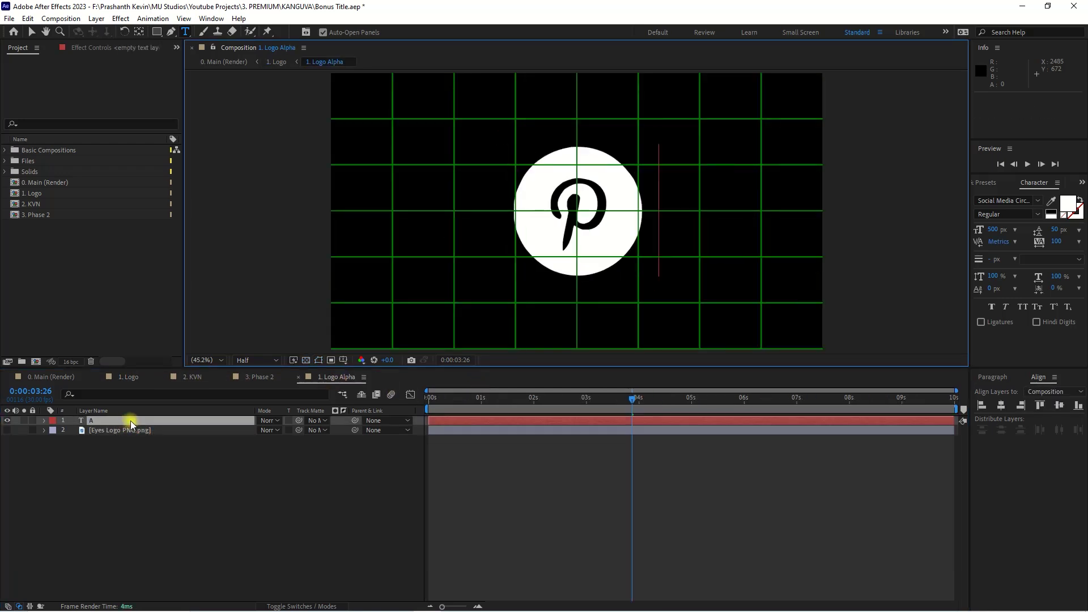
pyautogui.press('BackSpace')
pyautogui.write('R')
pyautogui.write('ES')
pyautogui.press('BackSpace')
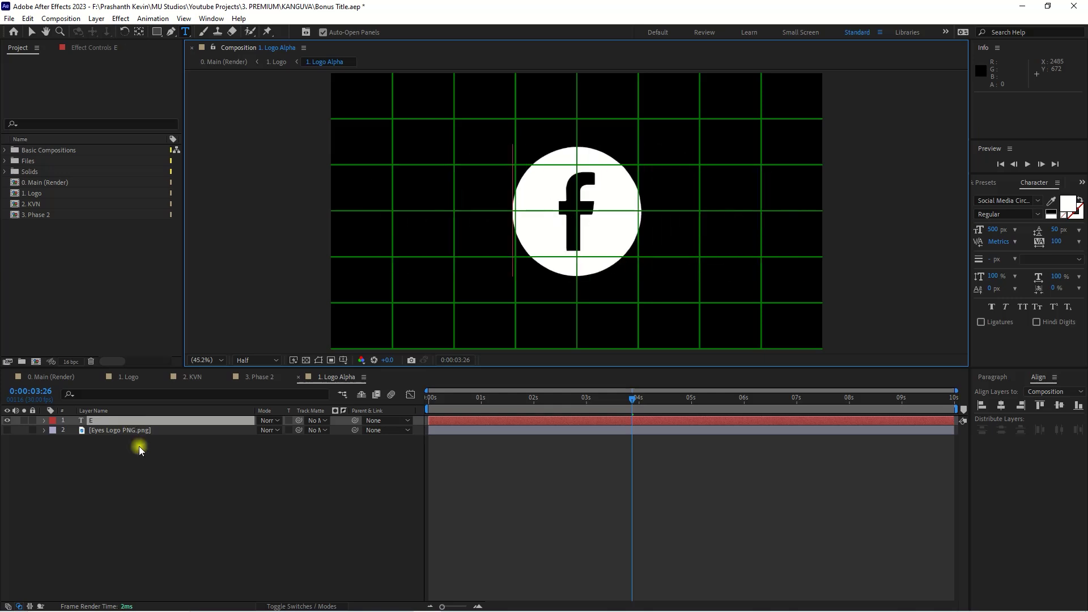
pyautogui.click(129, 456)
# - Preview the stone Facebook emblem in 1. Logo, then close both logo comps
pyautogui.click(129, 377)
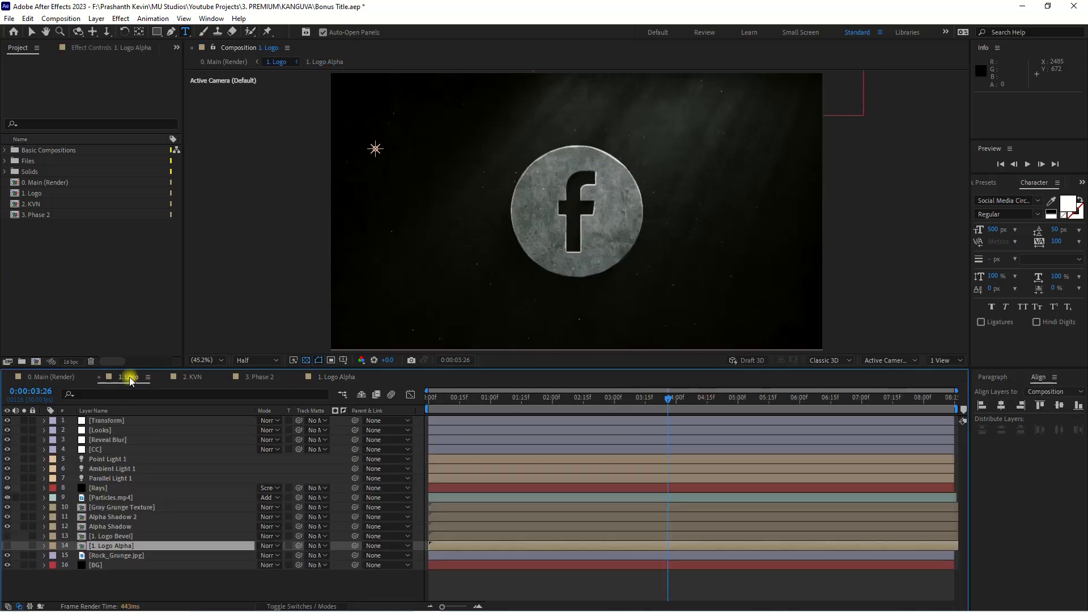
pyautogui.click(335, 375)
pyautogui.click(299, 377)
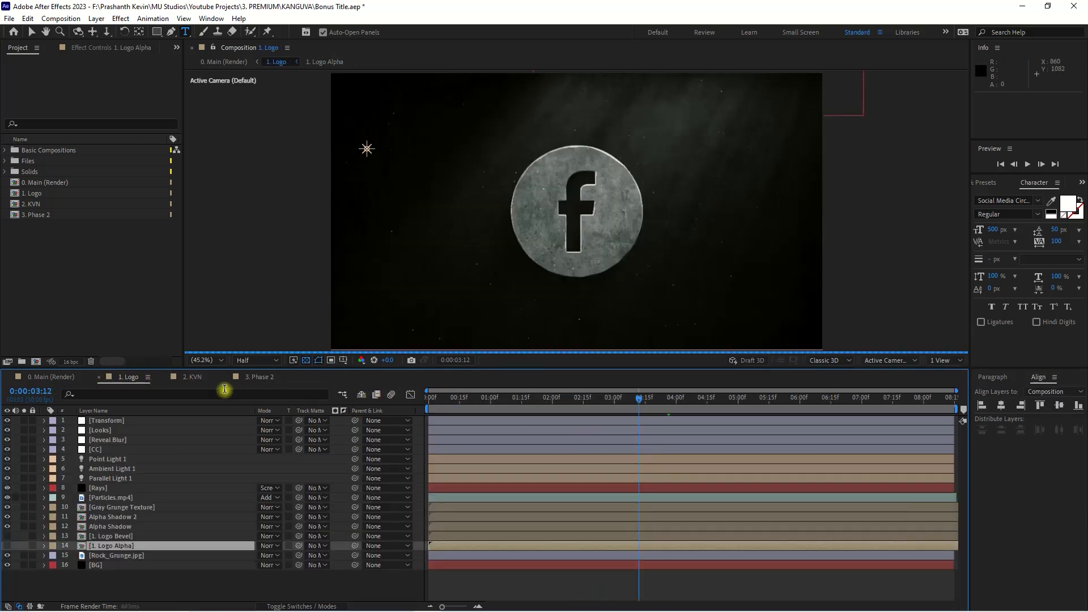
pyautogui.click(98, 376)
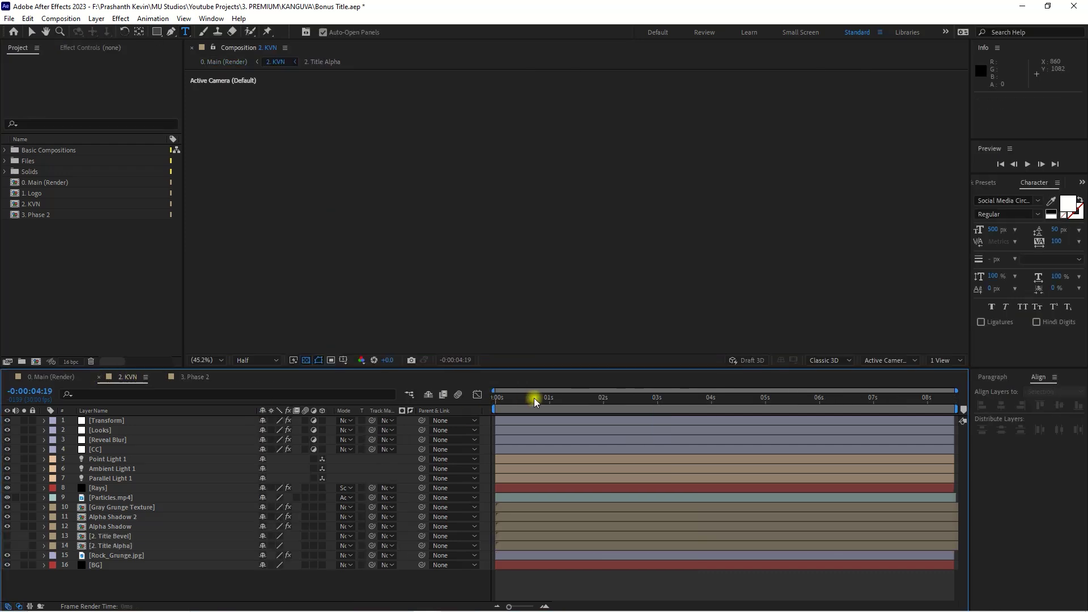
# - Move the playhead to 05:16 and open the 2. Title Alpha precomp
pyautogui.click(650, 401)
pyautogui.click(726, 402)
pyautogui.click(794, 403)
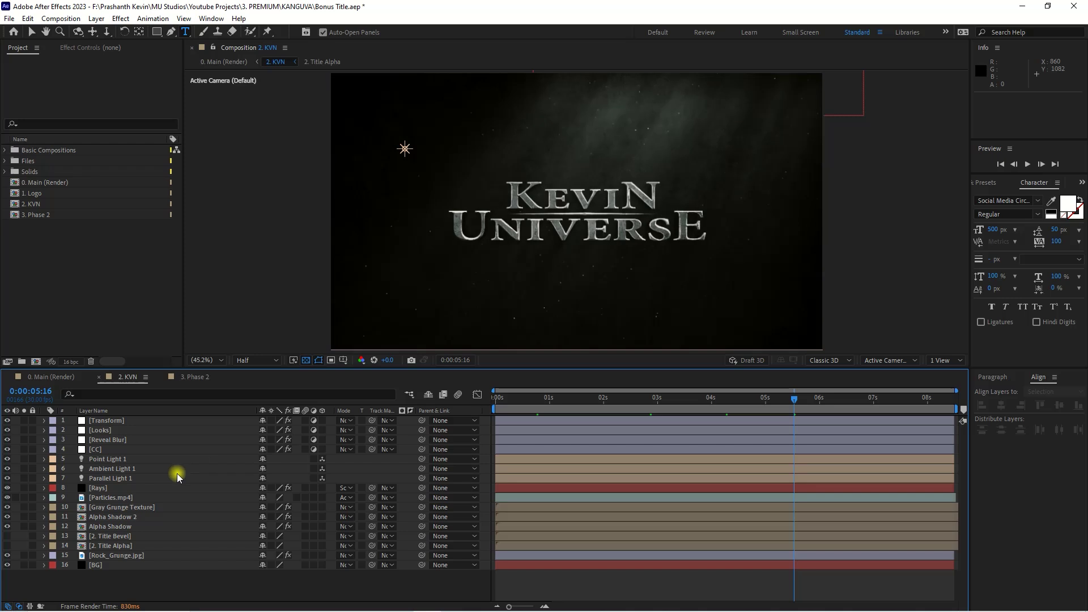
pyautogui.doubleClick(107, 546)
# - Change the first title word from KeviN to AfteR
pyautogui.click(113, 431)
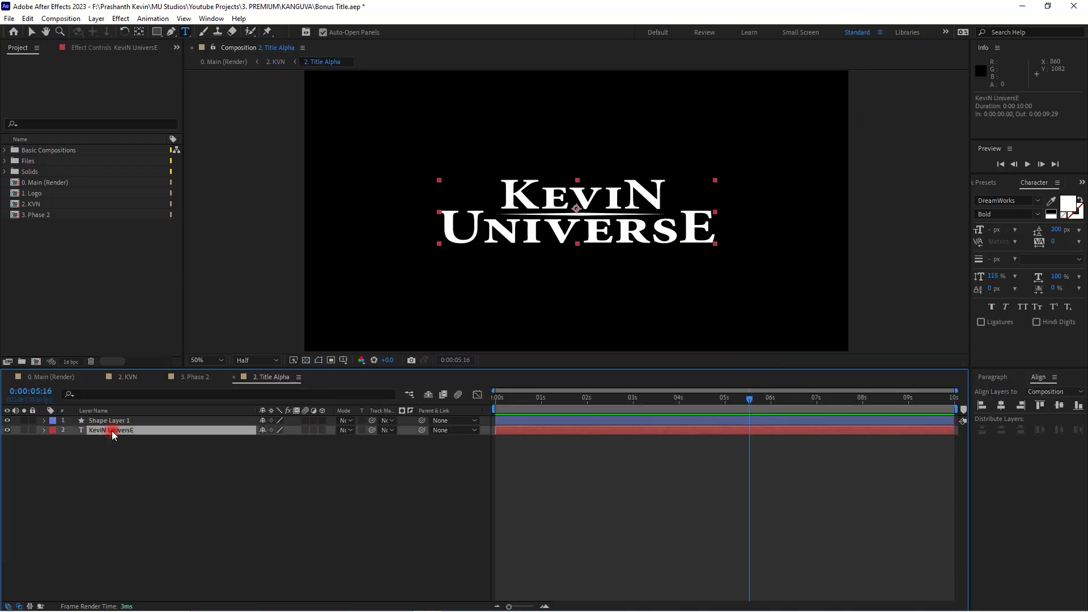
pyautogui.doubleClick(113, 433)
pyautogui.click(512, 195)
pyautogui.moveTo(501, 195); pyautogui.dragTo(632, 198)
pyautogui.write('A')
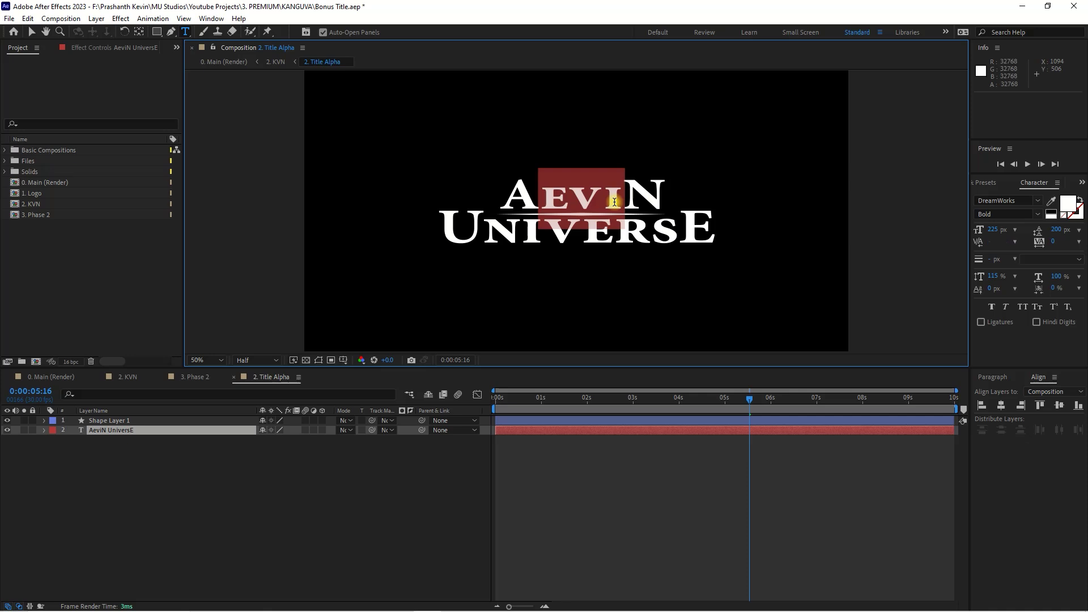
pyautogui.write('FTER')
pyautogui.press('BackSpace')
pyautogui.hotkey('shift', 'Right')
pyautogui.write('R')
# - Change the second word from UniversE to EffectS and select Shape Layer 1
pyautogui.moveTo(490, 215)
pyautogui.mouseDown()
pyautogui.moveTo(444, 223)
pyautogui.moveTo(664, 238)
pyautogui.mouseUp()
pyautogui.write('EFFECT')
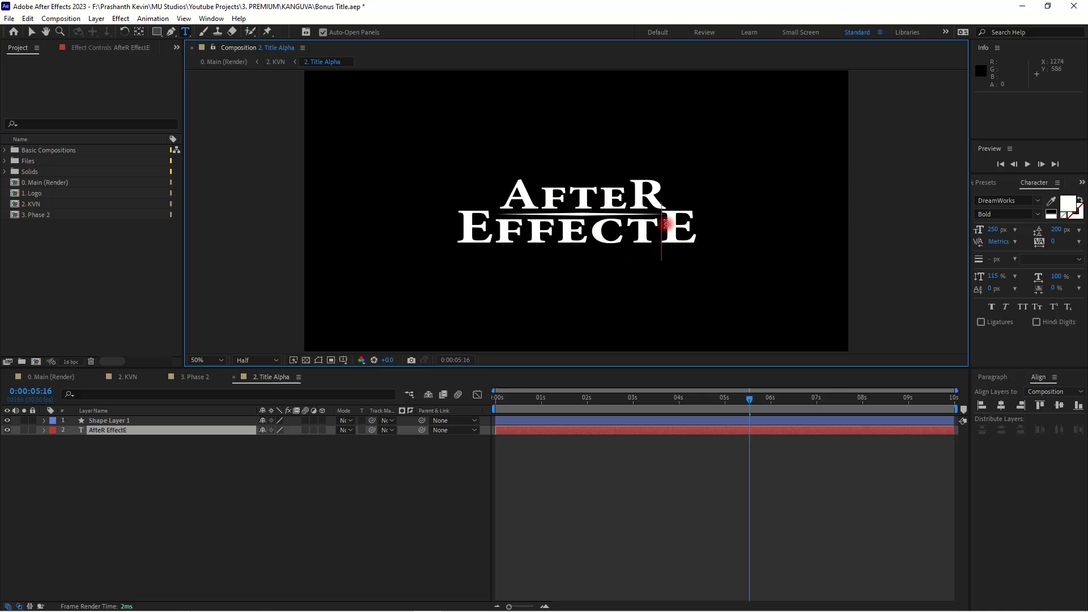
pyautogui.write('S')
pyautogui.click(323, 515)
pyautogui.click(94, 420)
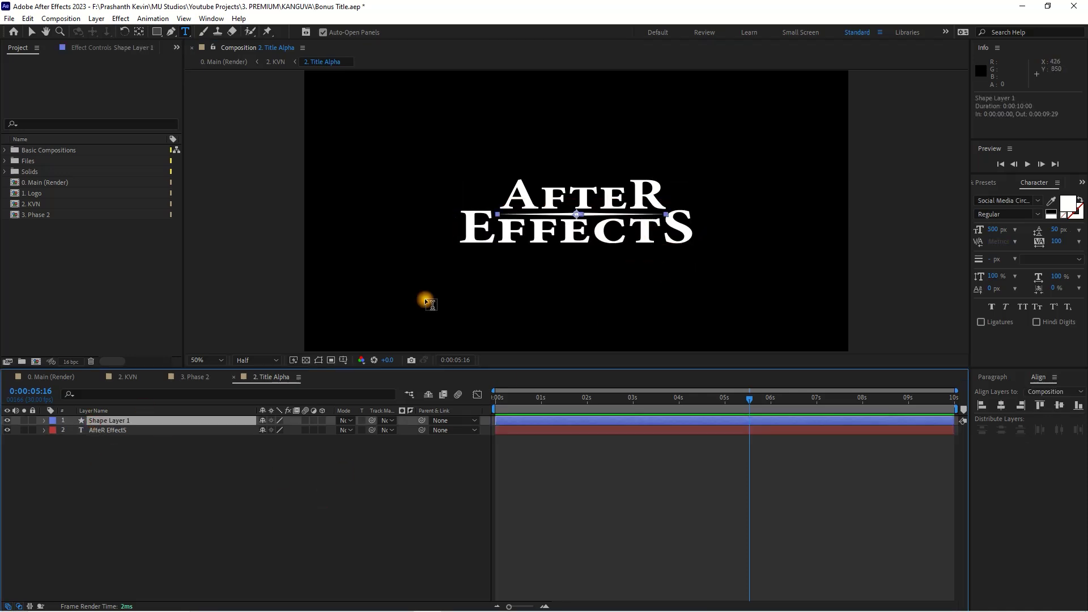
# - Zoom in on the title at Full resolution and pan to the divider line
pyautogui.press('.')
pyautogui.press('.')
pyautogui.click(257, 361)
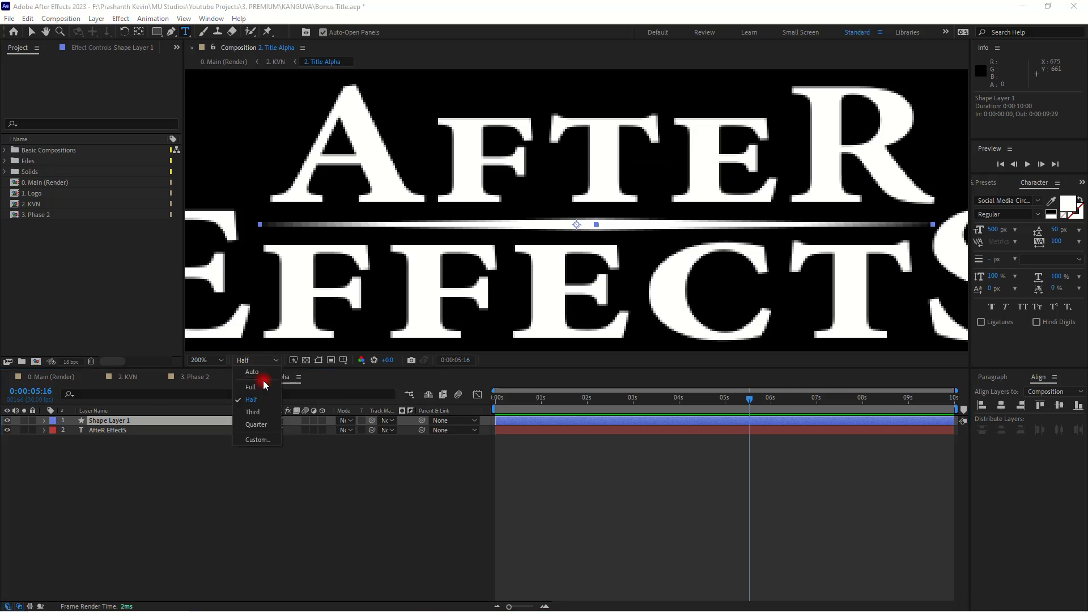
pyautogui.click(263, 385)
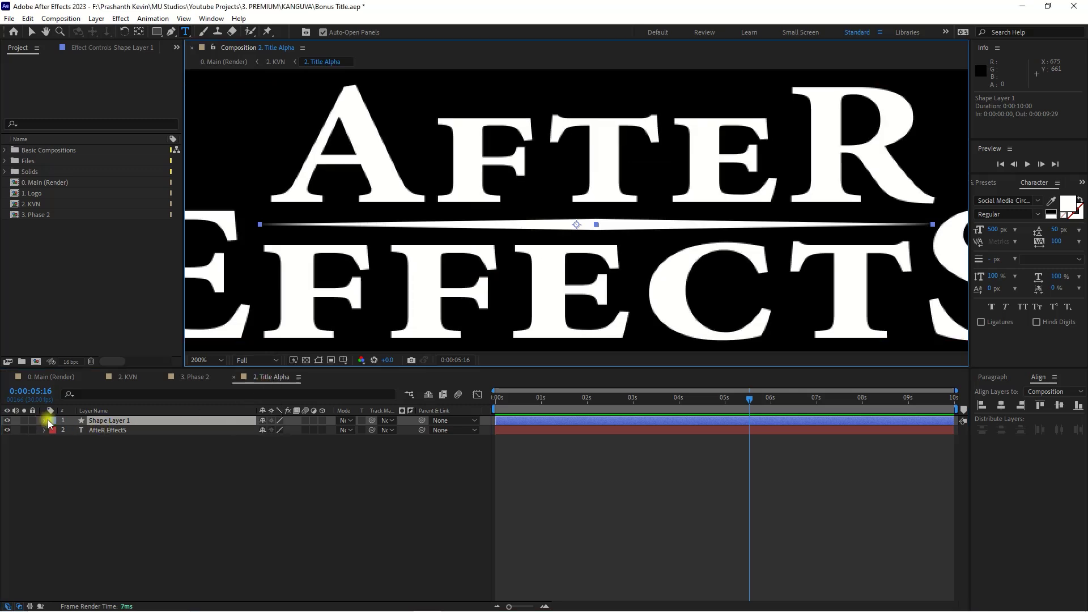
pyautogui.scroll(2, 243, 226)
pyautogui.moveTo(260, 226); pyautogui.dragTo(412, 211)
# - Select both end points of the divider line and shorten it to fit AfteR EffectS
pyautogui.press('v')
pyautogui.click(217, 215)
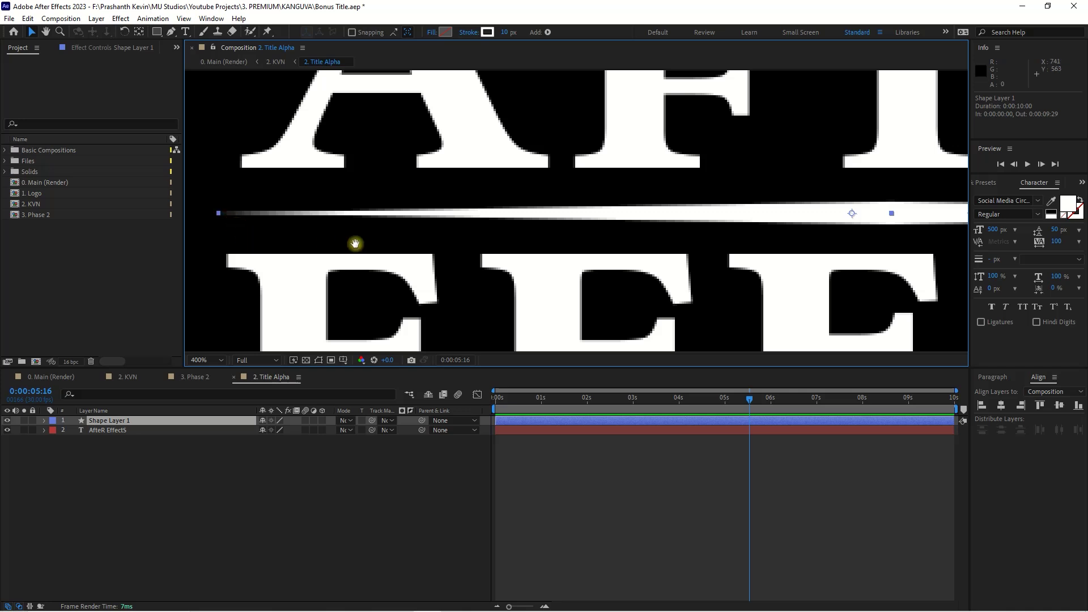
pyautogui.scroll(-1, 347, 242)
pyautogui.scroll(-1, 624, 238)
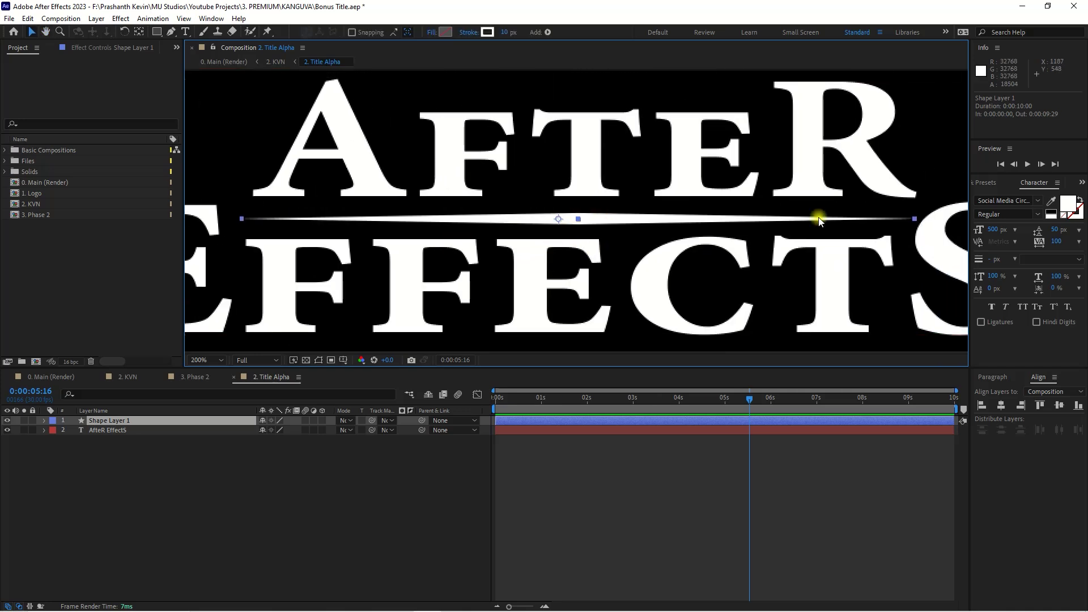
pyautogui.hscroll(1, 855, 220)
pyautogui.click(882, 220)
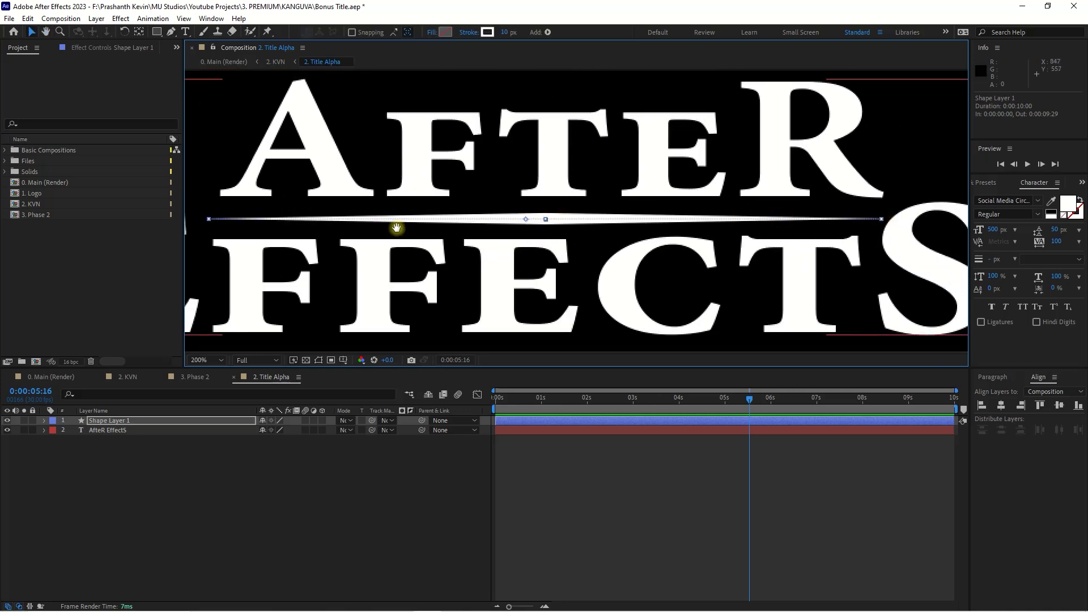
pyautogui.hscroll(-1, 454, 226)
pyautogui.click(906, 222)
pyautogui.moveTo(900, 225); pyautogui.dragTo(887, 224)
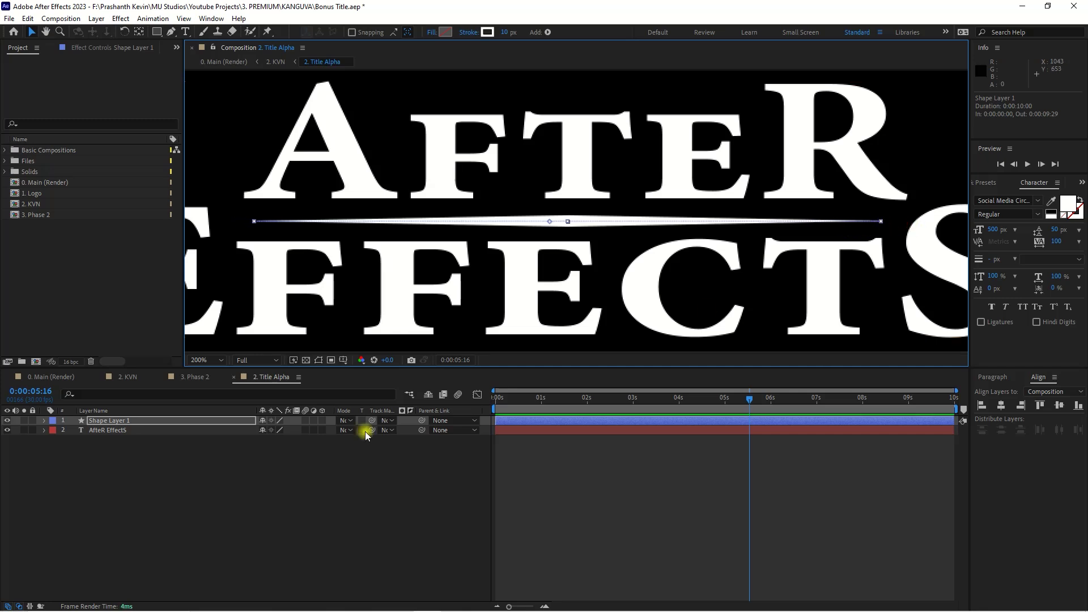
# - Fit the view, return the preview to Half resolution, and check the result in 2. KVN
pyautogui.click(222, 360)
pyautogui.click(216, 387)
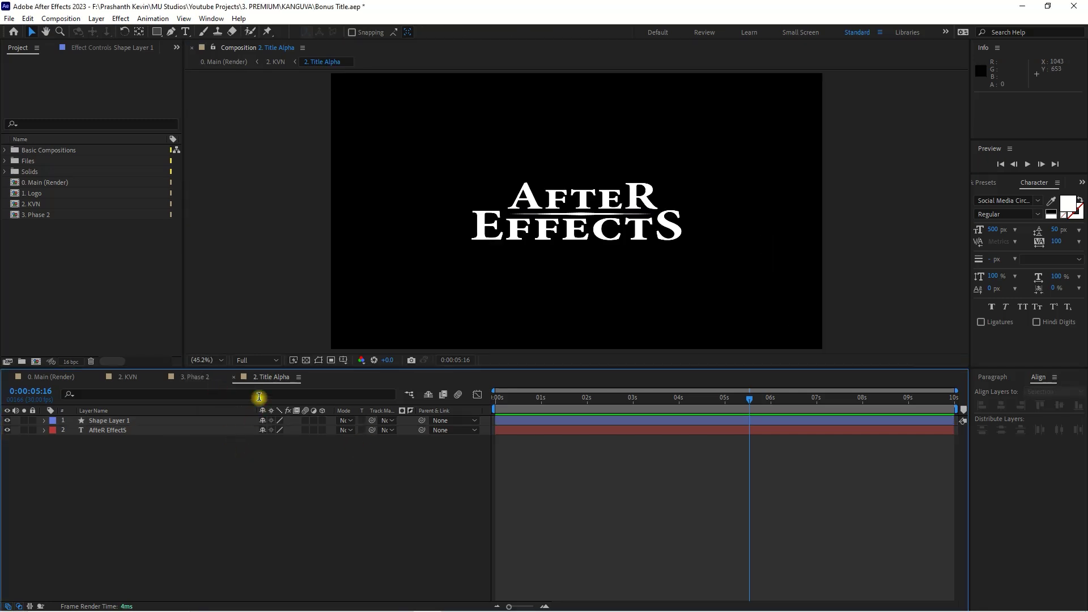
pyautogui.click(257, 360)
pyautogui.click(246, 461)
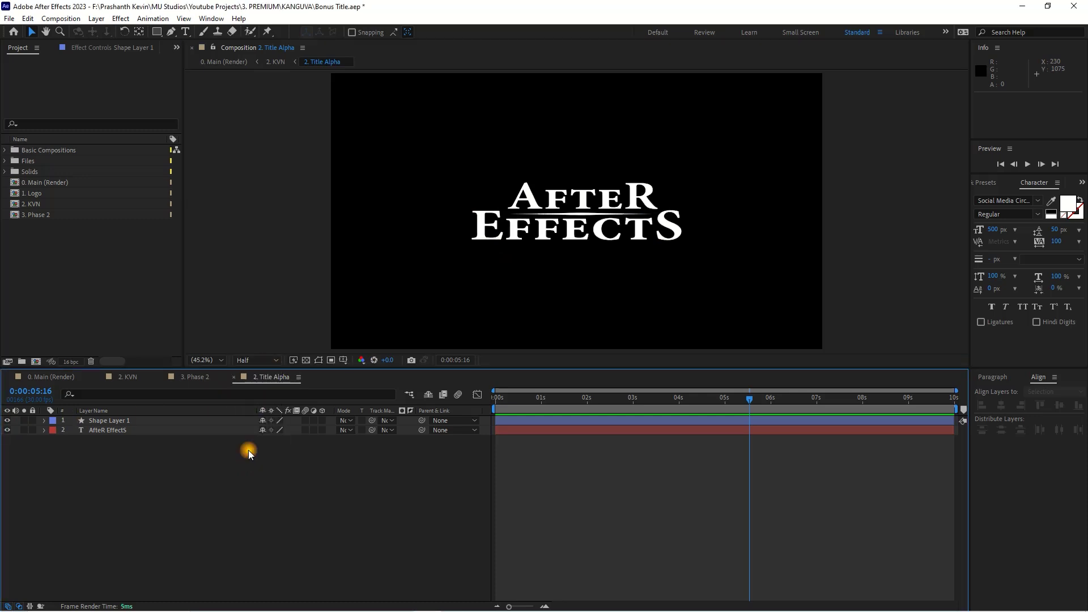
pyautogui.click(110, 377)
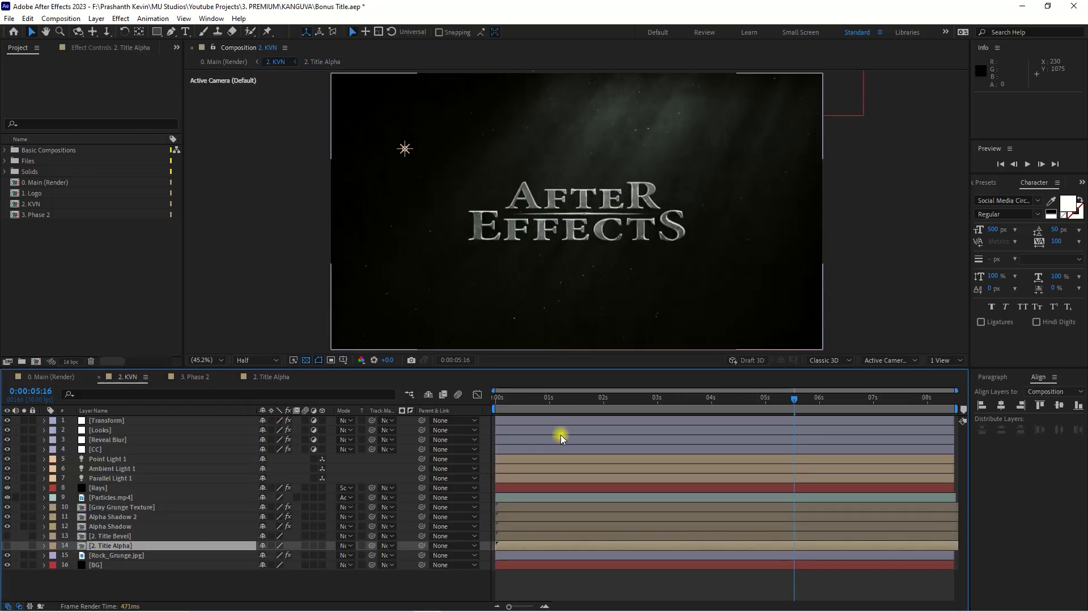
pyautogui.click(259, 376)
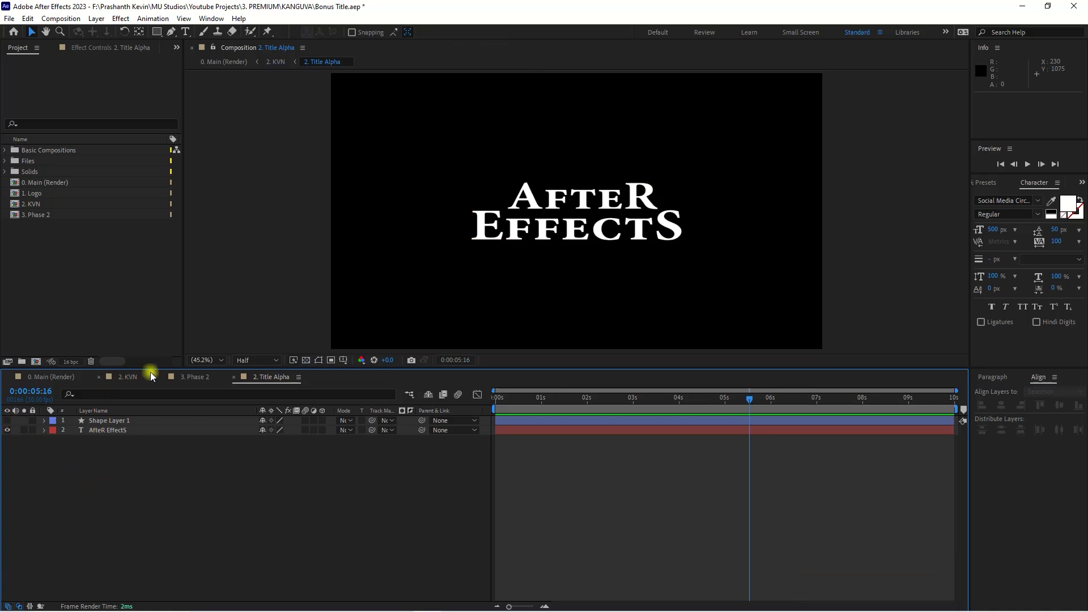
pyautogui.click(149, 375)
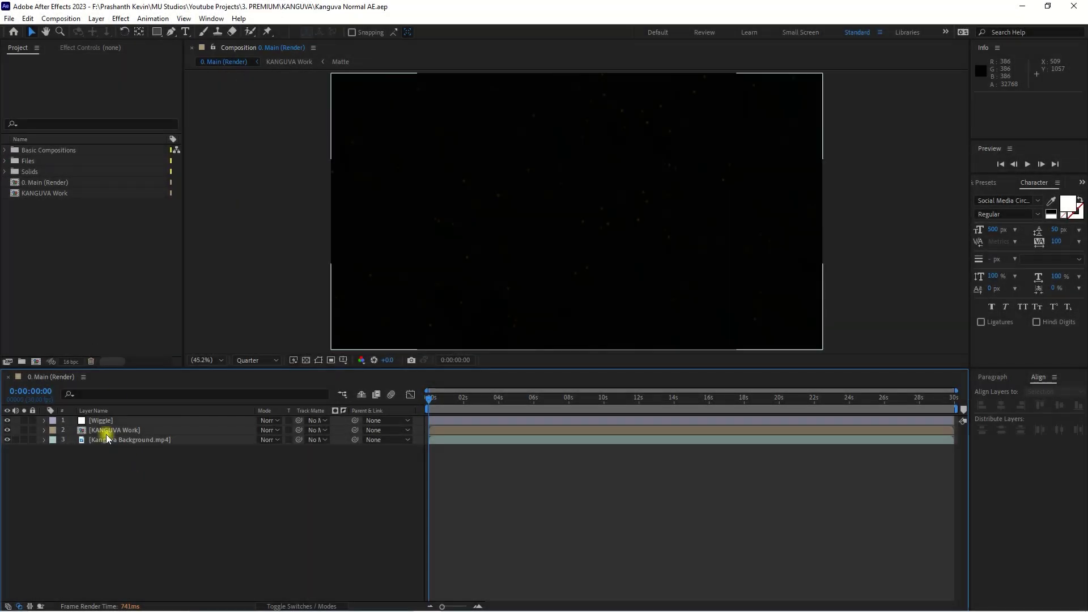
# - Scrub to the full KANGUVA title card, toggle the background video, and open KANGUVA Work
pyautogui.click(93, 432)
pyautogui.moveTo(460, 396); pyautogui.dragTo(595, 398)
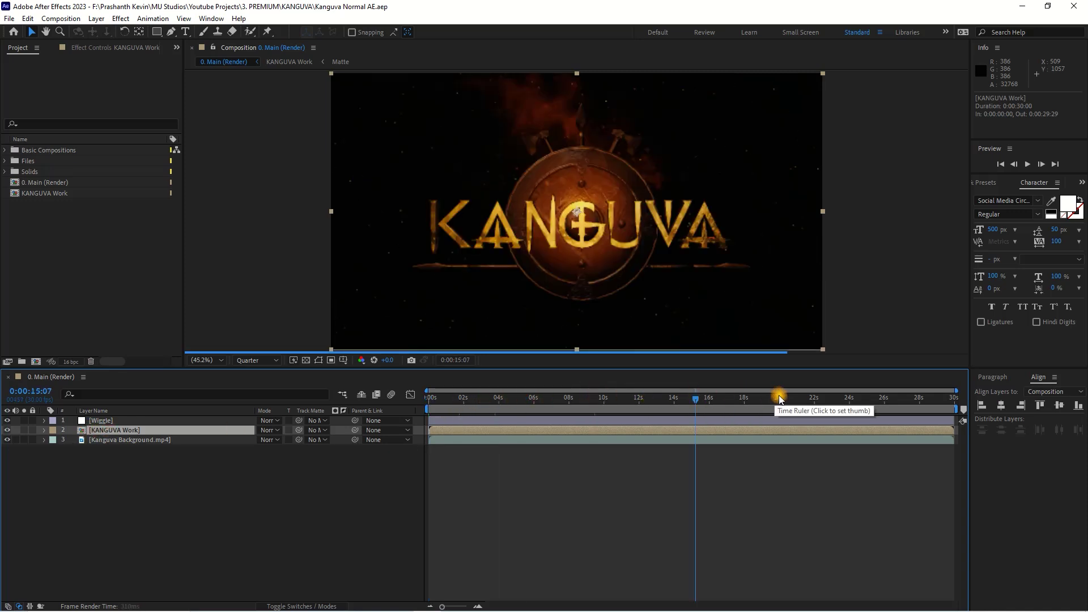
pyautogui.moveTo(594, 396); pyautogui.dragTo(780, 397)
pyautogui.click(7, 440)
pyautogui.click(7, 440)
pyautogui.click(7, 440)
pyautogui.click(7, 440)
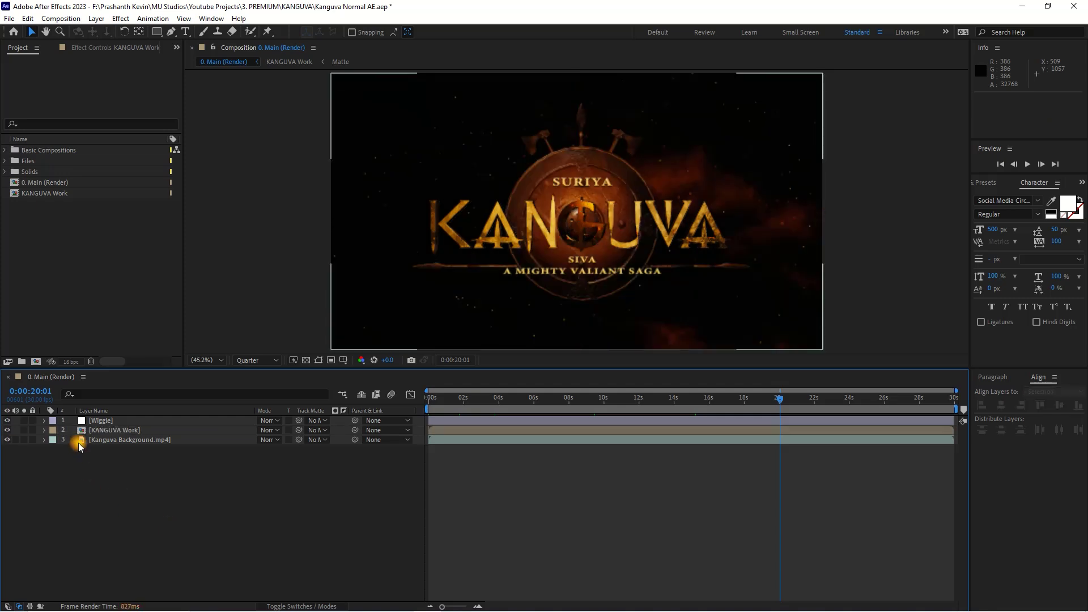
pyautogui.doubleClick(121, 430)
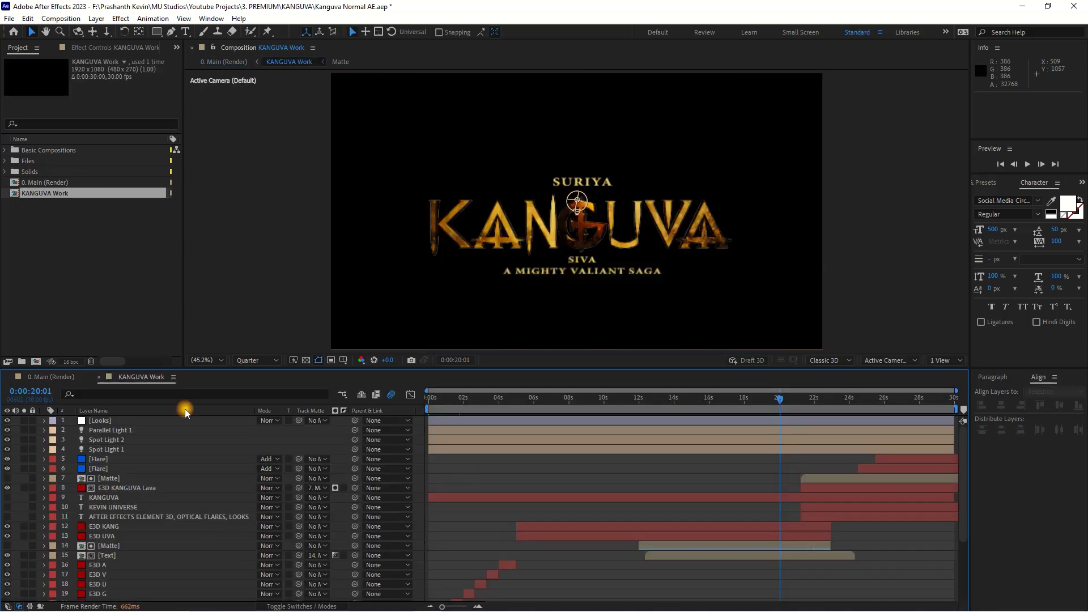
# - Zoom the timeline to the opening seconds and scrub through the first letters appearing
pyautogui.moveTo(444, 399); pyautogui.dragTo(429, 399)
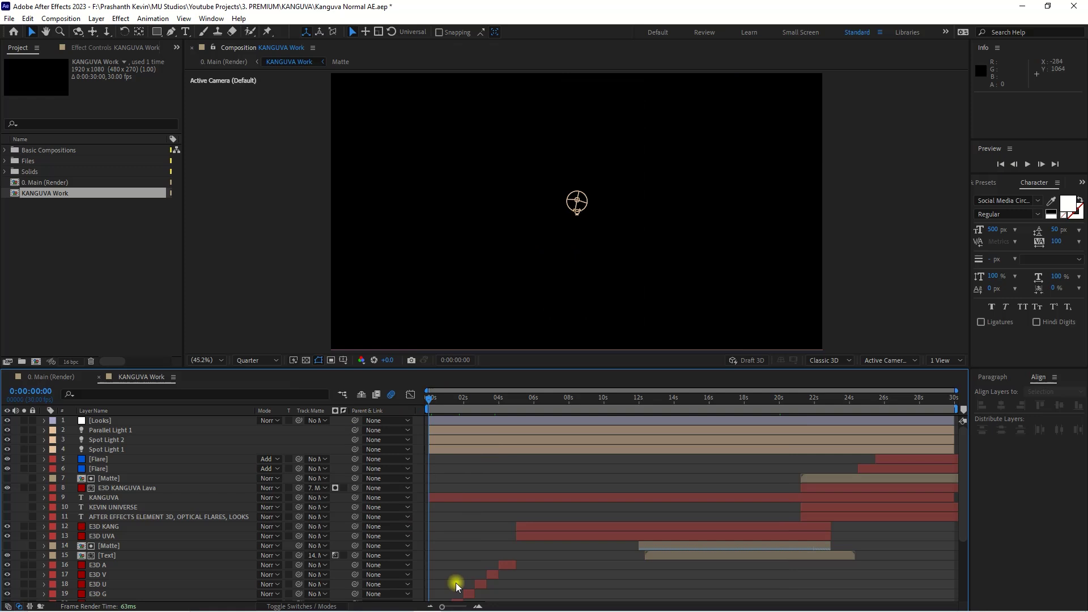
pyautogui.click(480, 606)
pyautogui.scroll(-3, 499, 512)
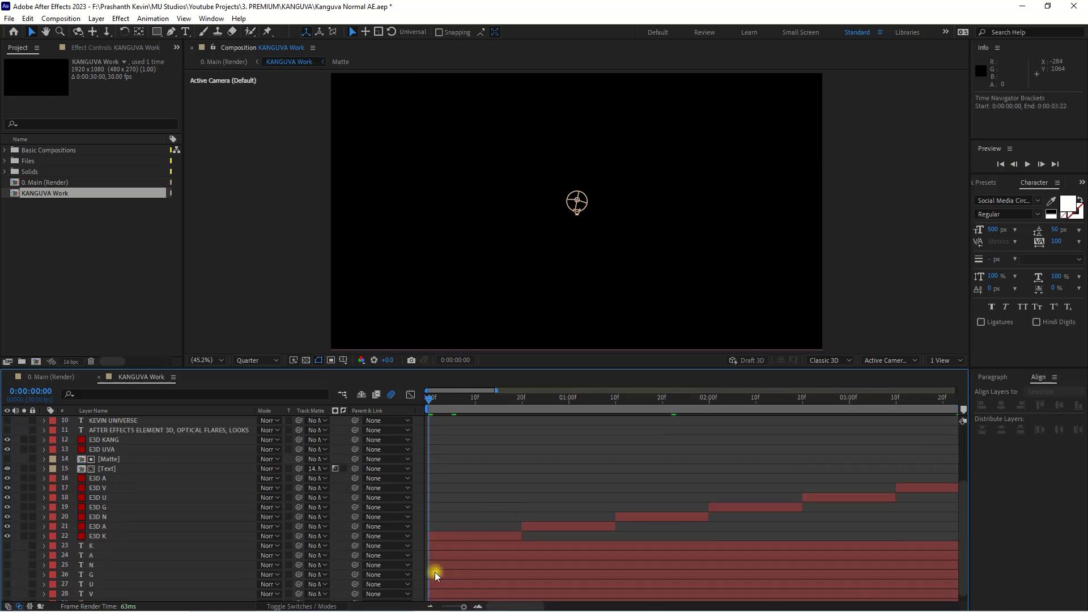
pyautogui.click(432, 607)
pyautogui.moveTo(444, 398)
pyautogui.mouseDown()
pyautogui.moveTo(613, 448)
pyautogui.moveTo(751, 460)
pyautogui.mouseUp()
pyautogui.moveTo(444, 396); pyautogui.dragTo(454, 399)
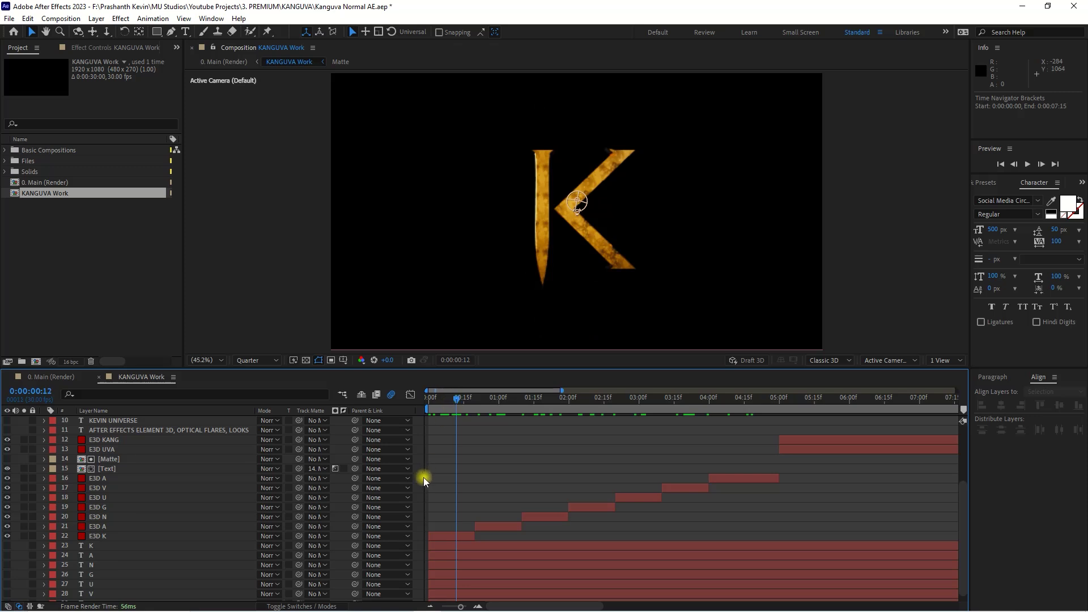
# - Re-zoom on the start, step through early frames, and select the K and A letter layers
pyautogui.moveTo(459, 606); pyautogui.dragTo(443, 607)
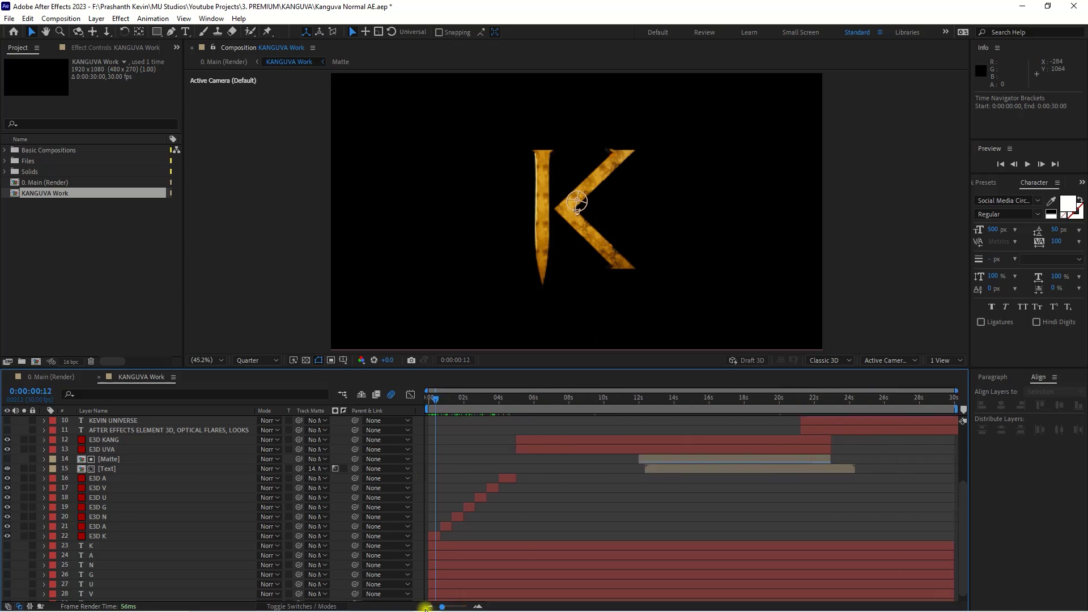
pyautogui.scroll(4, 496, 494)
pyautogui.scroll(-3, 496, 495)
pyautogui.click(478, 605)
pyautogui.moveTo(437, 413); pyautogui.dragTo(626, 418)
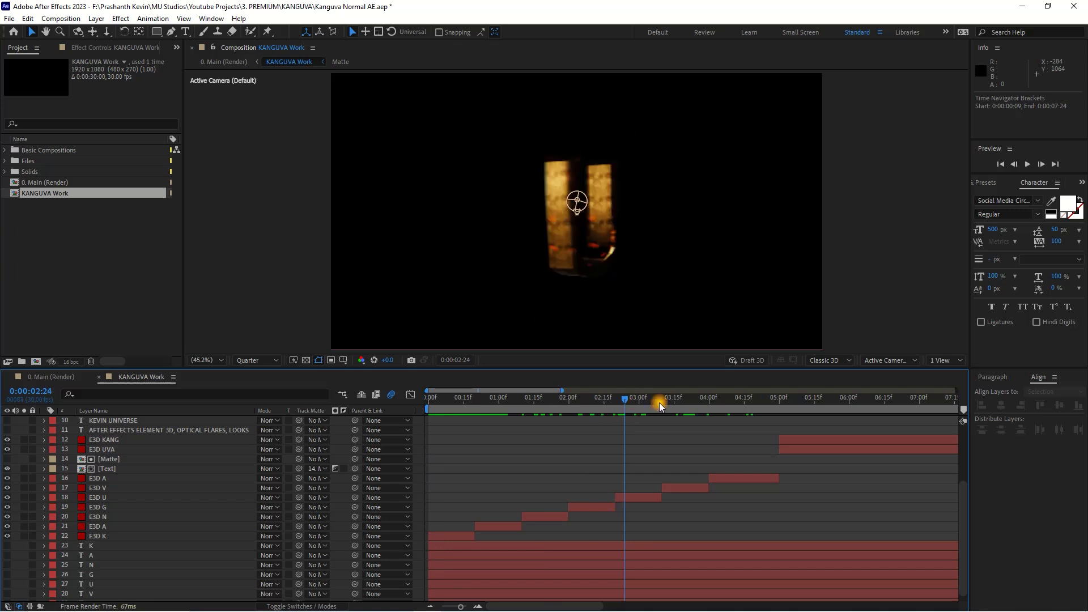
pyautogui.moveTo(625, 418); pyautogui.dragTo(428, 410)
pyautogui.scroll(-1, 465, 479)
pyautogui.doubleClick(92, 538)
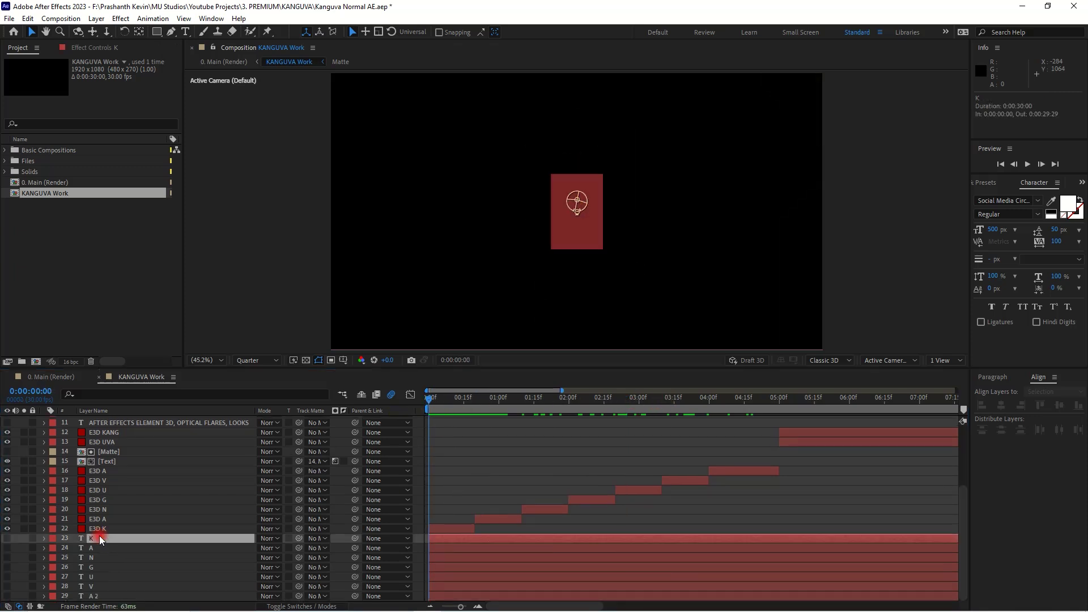
pyautogui.moveTo(442, 399); pyautogui.dragTo(502, 401)
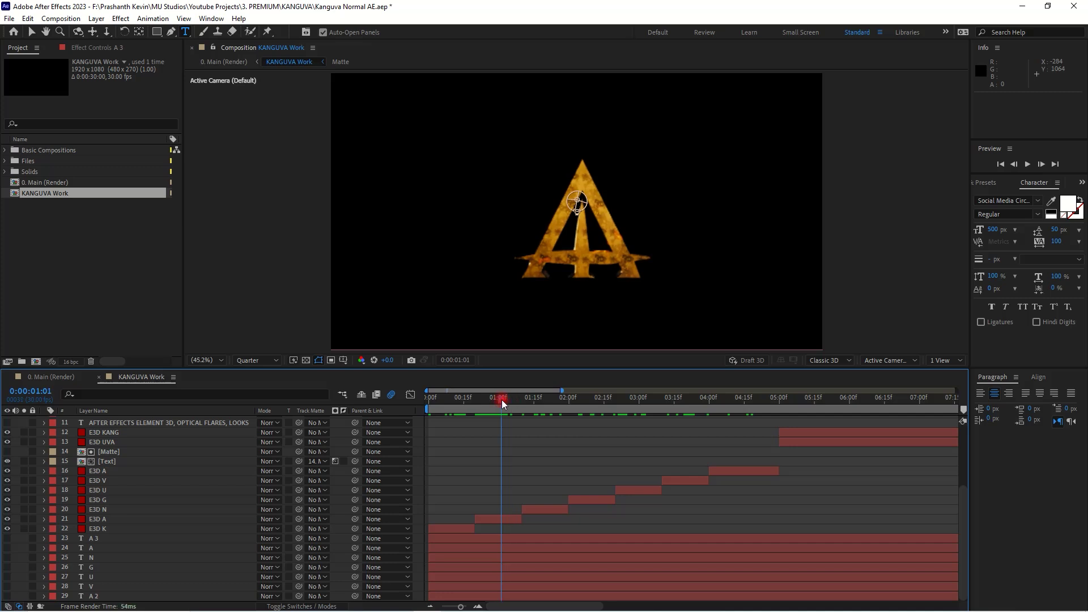
pyautogui.click(92, 548)
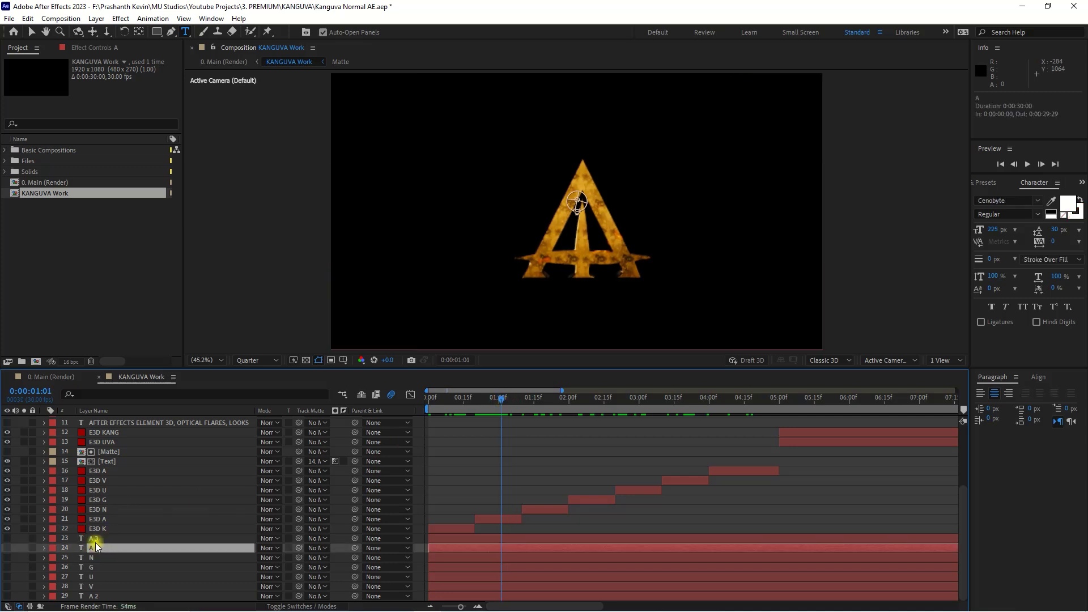
# - Retype the first two letter layers as E and L
pyautogui.click(95, 539)
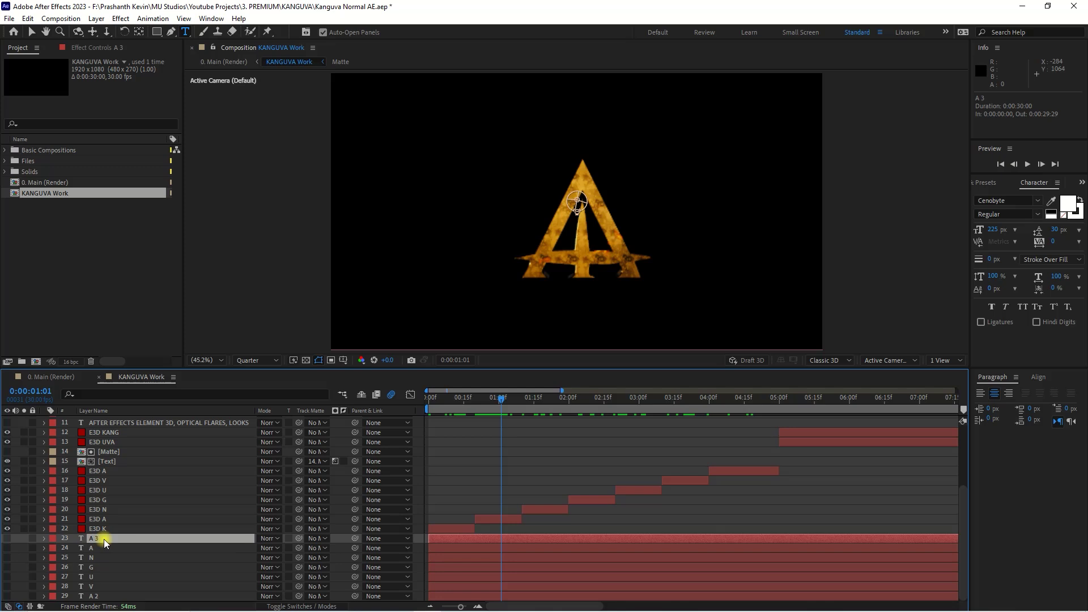
pyautogui.press('Return')
pyautogui.write('E')
pyautogui.click(447, 450)
pyautogui.moveTo(448, 404); pyautogui.dragTo(487, 429)
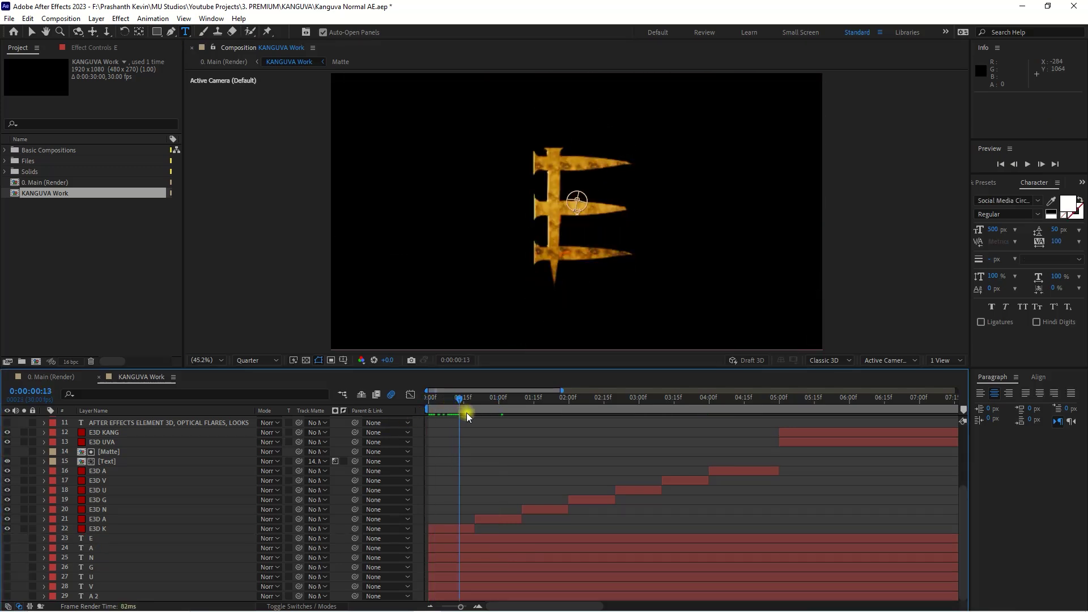
pyautogui.click(96, 549)
pyautogui.write('L')
pyautogui.click(471, 454)
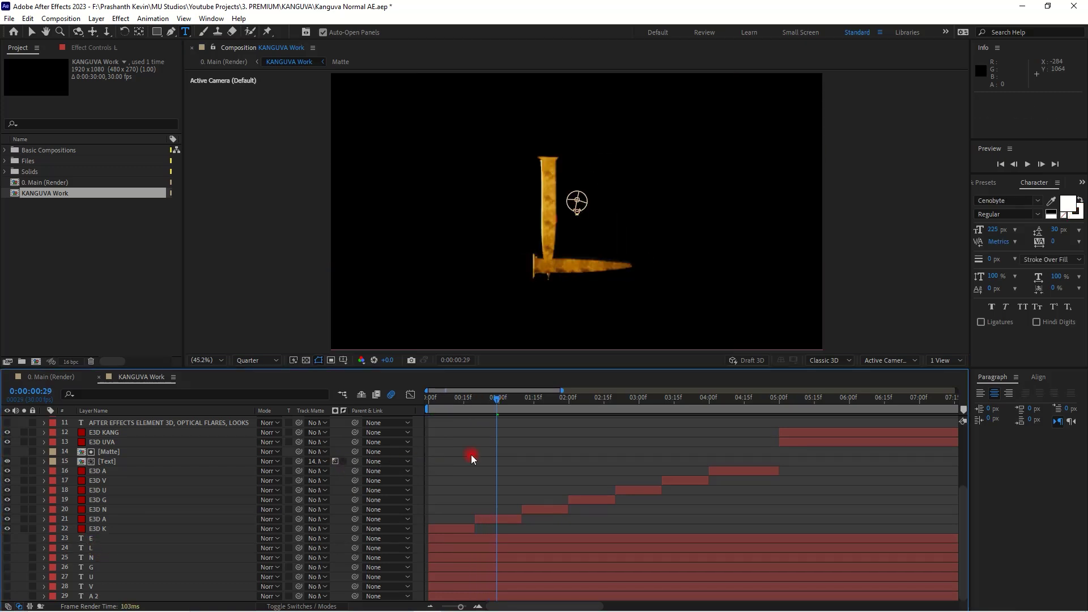
# - Change the N, G and U letter layers to E, M and E
pyautogui.click(538, 400)
pyautogui.click(98, 558)
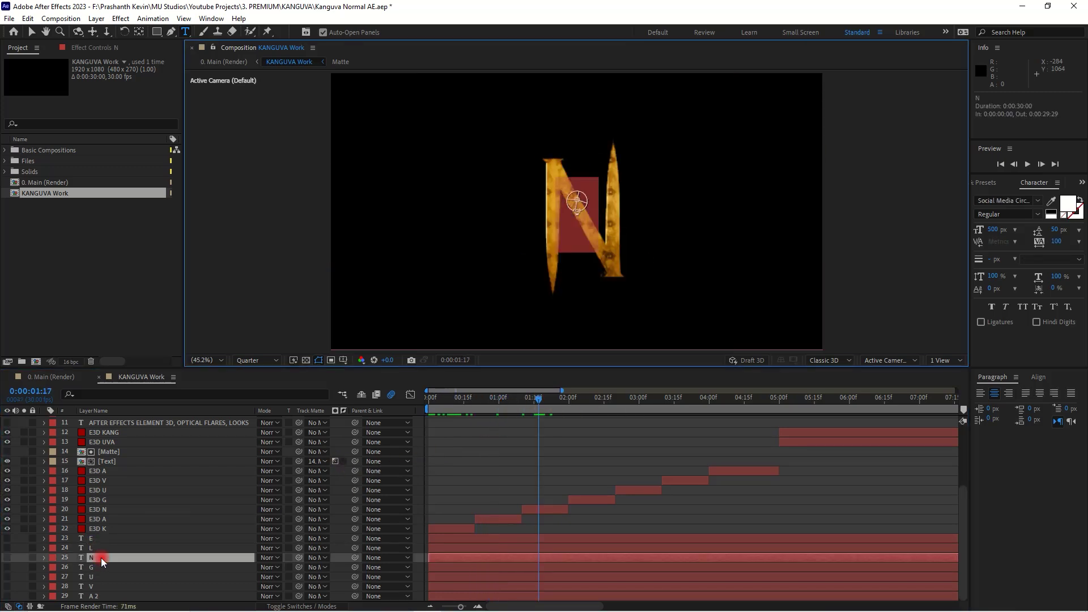
pyautogui.hotkey('ctrl', 'v')
pyautogui.click(557, 457)
pyautogui.click(590, 400)
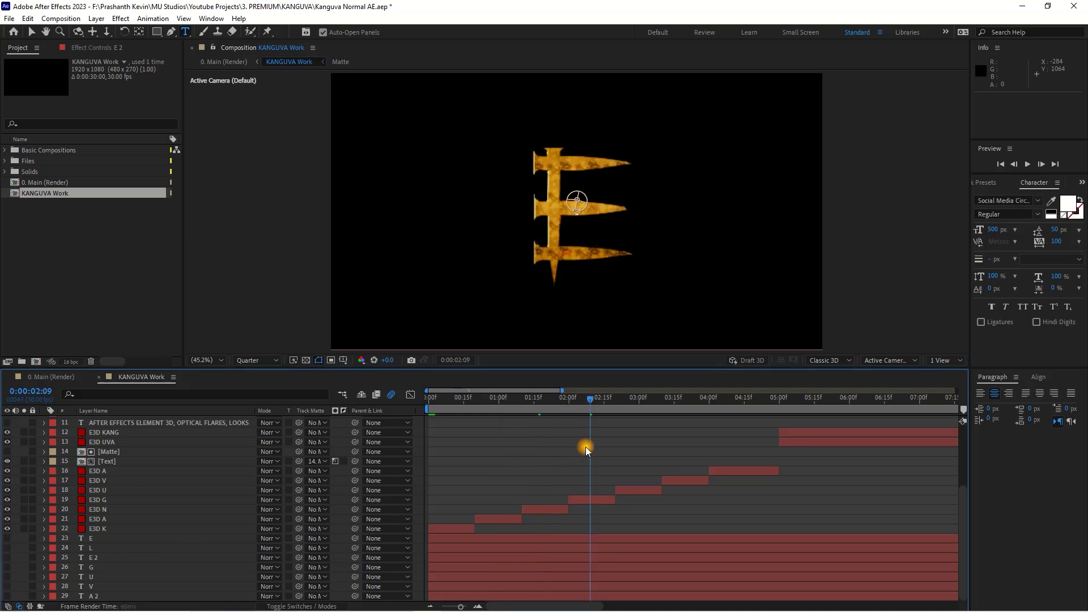
pyautogui.click(106, 567)
pyautogui.hotkey('ctrl', 'v')
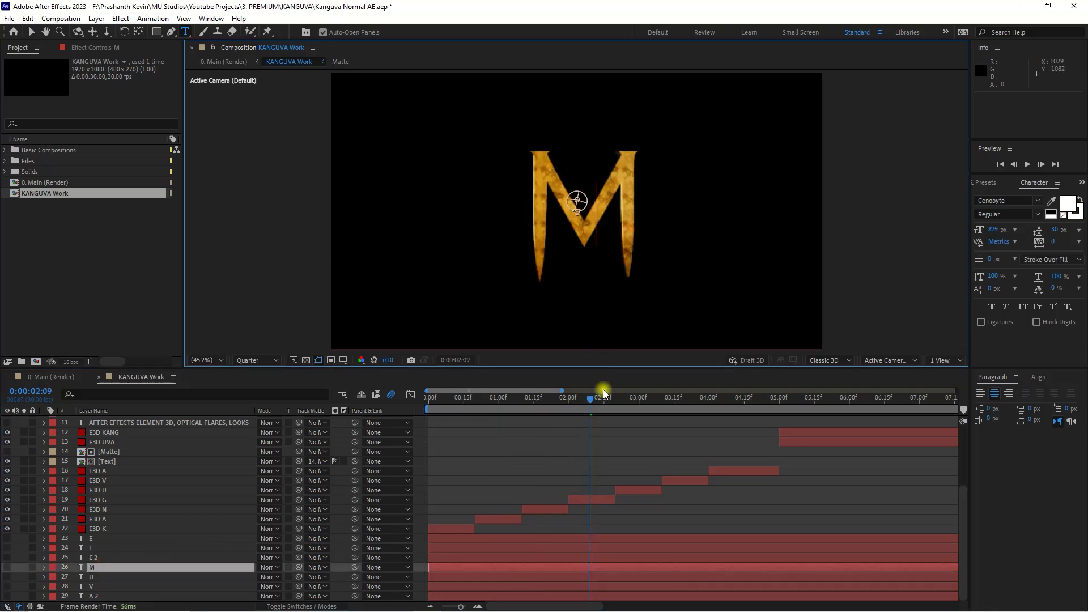
pyautogui.click(644, 400)
pyautogui.click(107, 576)
pyautogui.write('E 3')
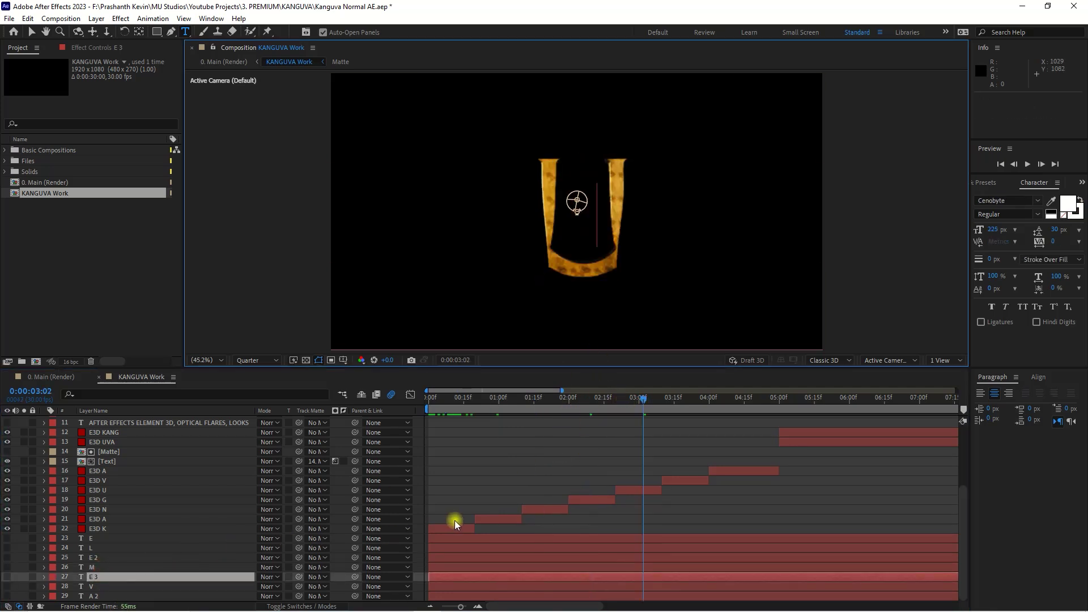
# - Change V and the last A to N and T, then preview the ELEMENT animation
pyautogui.click(688, 401)
pyautogui.click(109, 587)
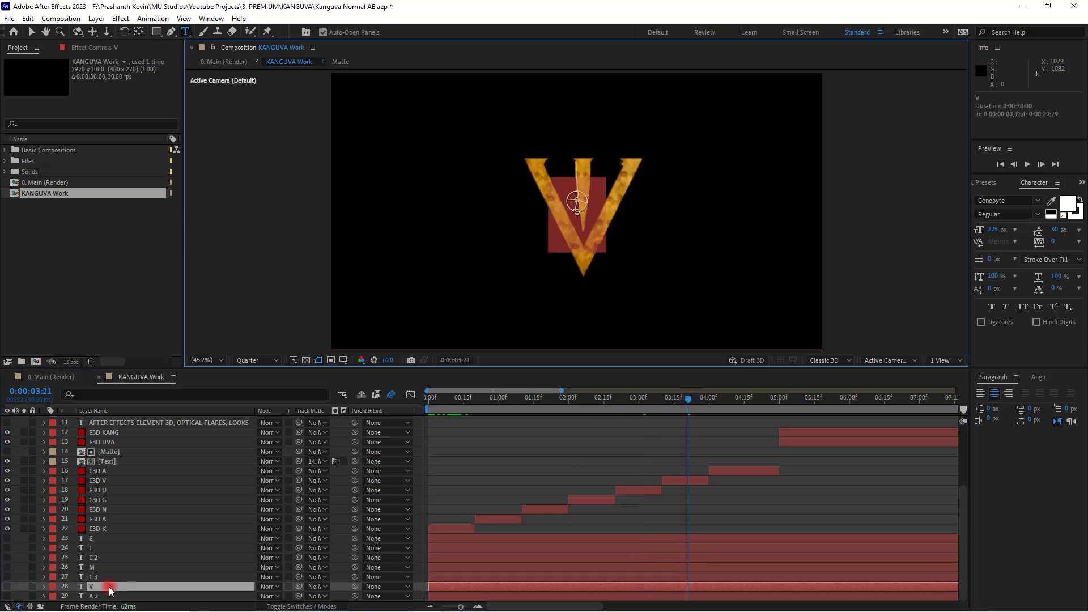
pyautogui.write('N')
pyautogui.click(751, 400)
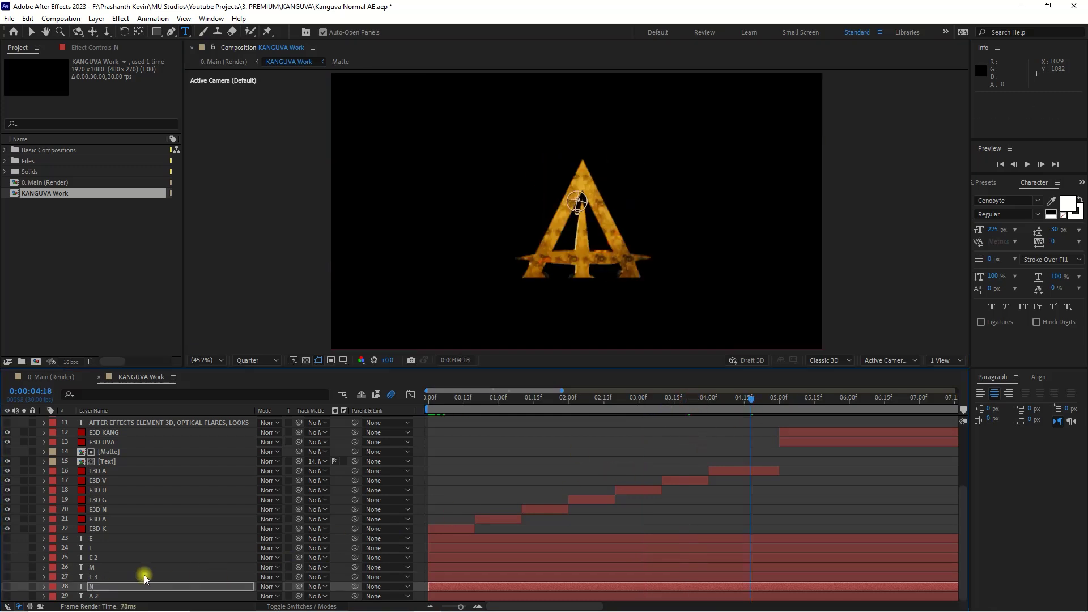
pyautogui.click(138, 595)
pyautogui.write('T')
pyautogui.click(438, 399)
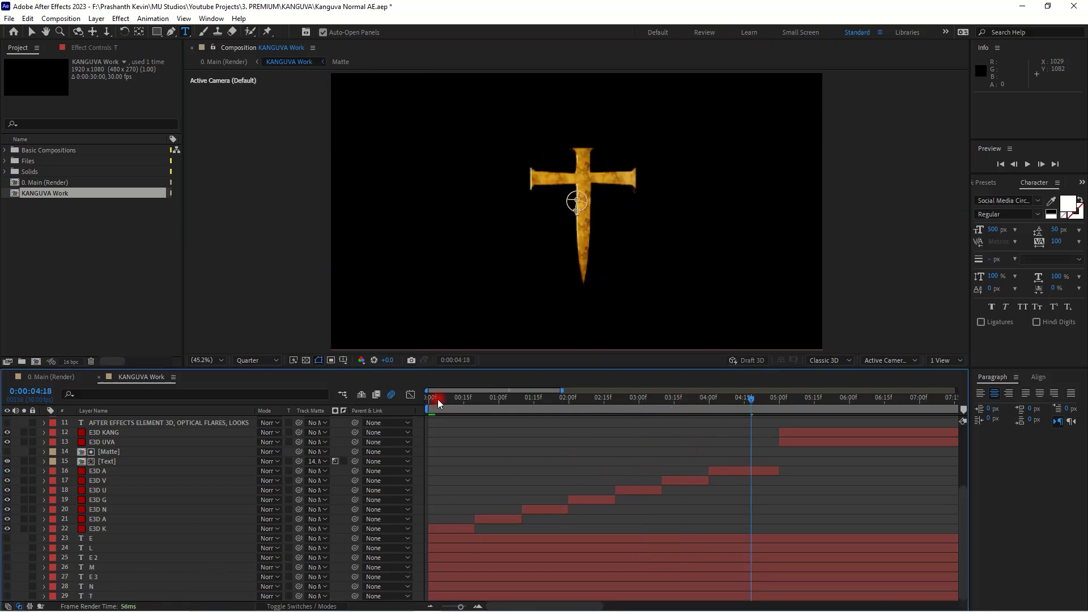
pyautogui.moveTo(437, 399)
pyautogui.mouseDown()
pyautogui.moveTo(735, 474)
pyautogui.moveTo(758, 424)
pyautogui.mouseUp()
pyautogui.moveTo(657, 399)
pyautogui.mouseDown()
pyautogui.moveTo(428, 399)
pyautogui.moveTo(368, 420)
pyautogui.mouseUp()
pyautogui.press('space')
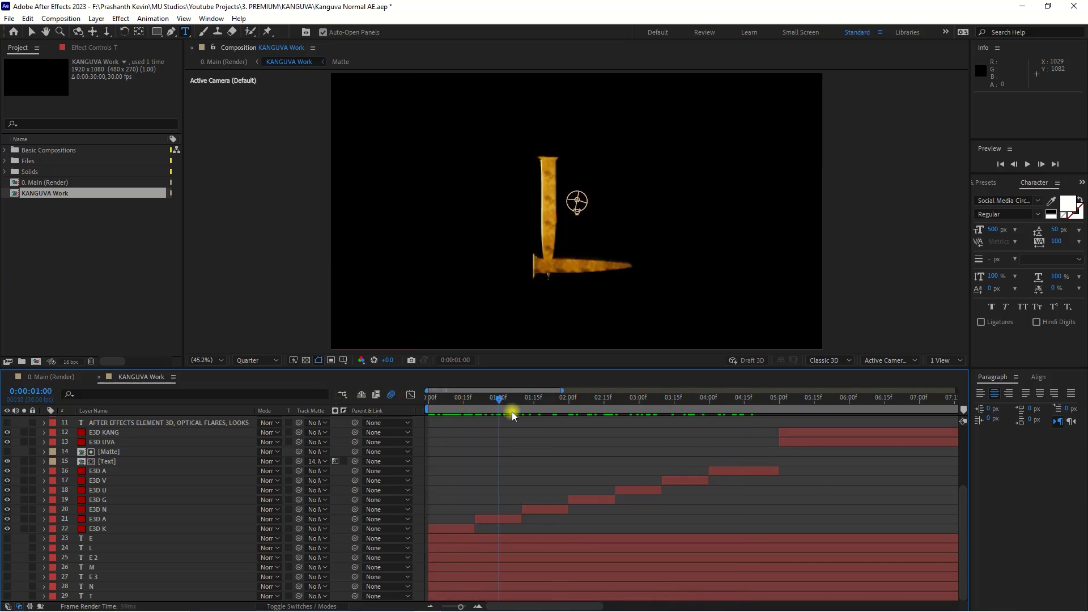
# - Retype the first four letter text layers as U, N, I and V
pyautogui.press('space')
pyautogui.click(91, 537)
pyautogui.click(457, 400)
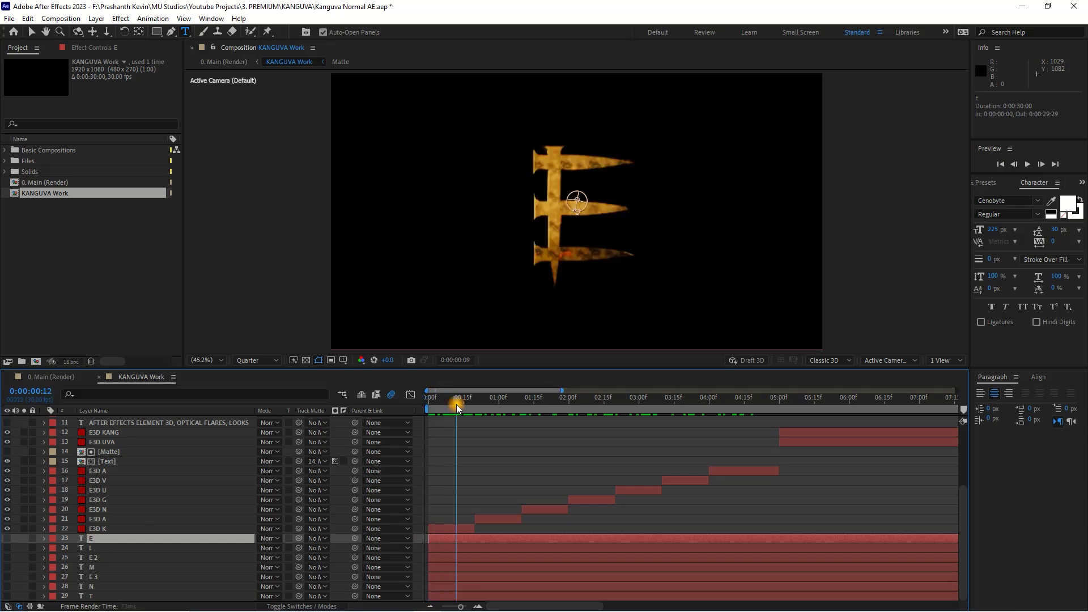
pyautogui.doubleClick(110, 536)
pyautogui.write('U')
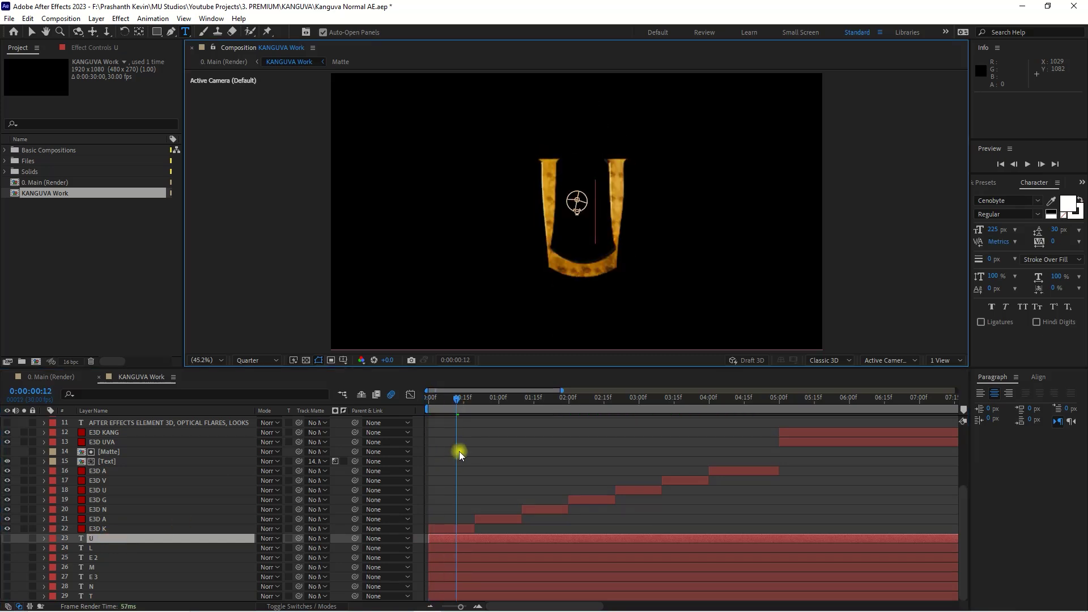
pyautogui.click(497, 401)
pyautogui.doubleClick(92, 548)
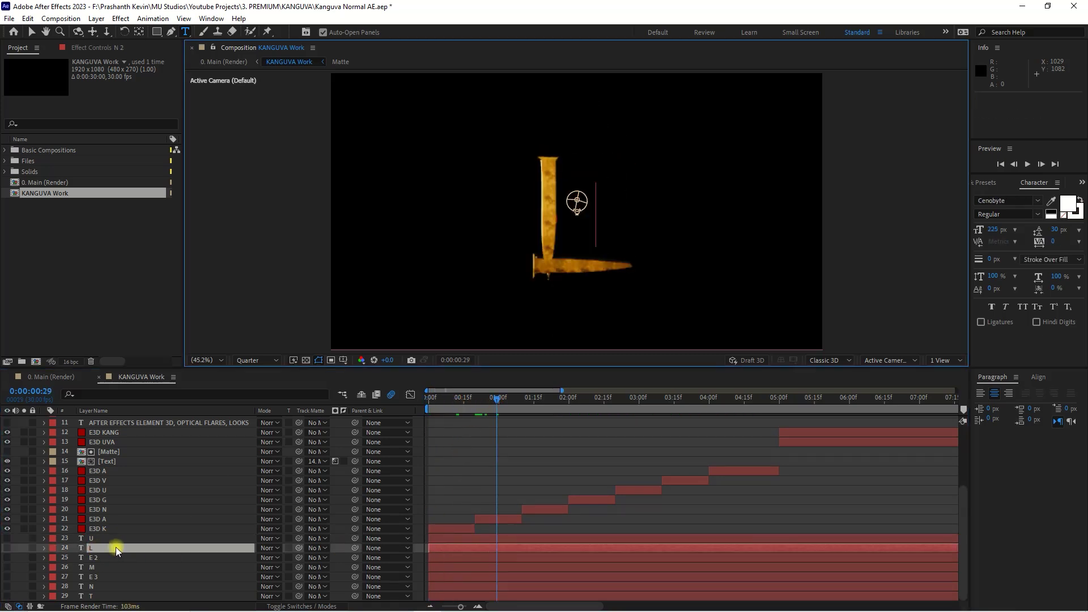
pyautogui.write('N 2')
pyautogui.click(546, 401)
pyautogui.doubleClick(94, 558)
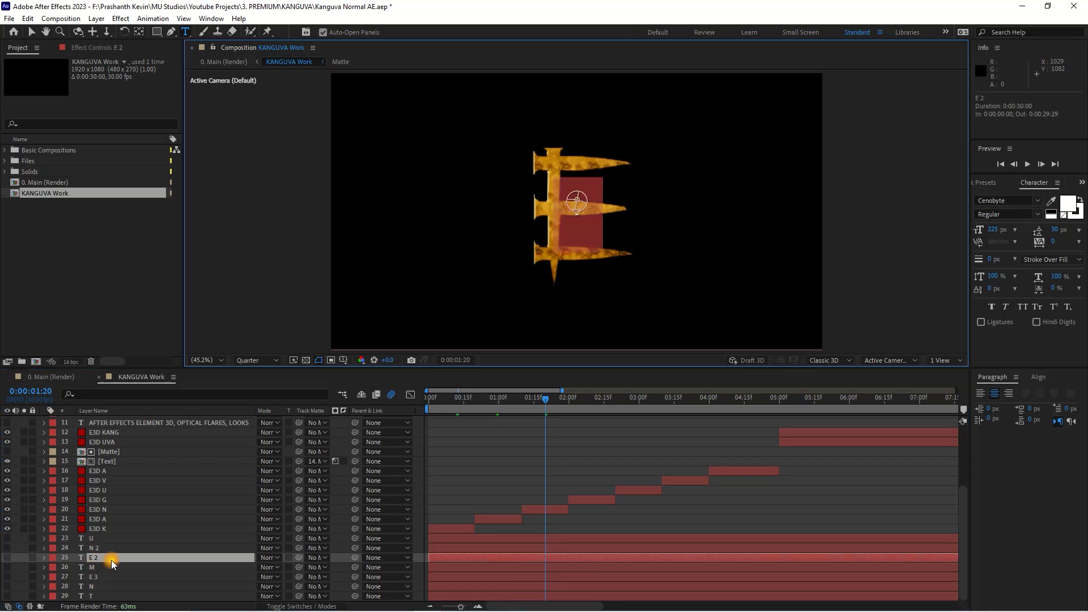
pyautogui.write('I')
pyautogui.click(595, 401)
pyautogui.doubleClick(101, 566)
pyautogui.write('V')
# - Retype the remaining letter layers so they read E, R and S
pyautogui.click(636, 399)
pyautogui.doubleClick(101, 576)
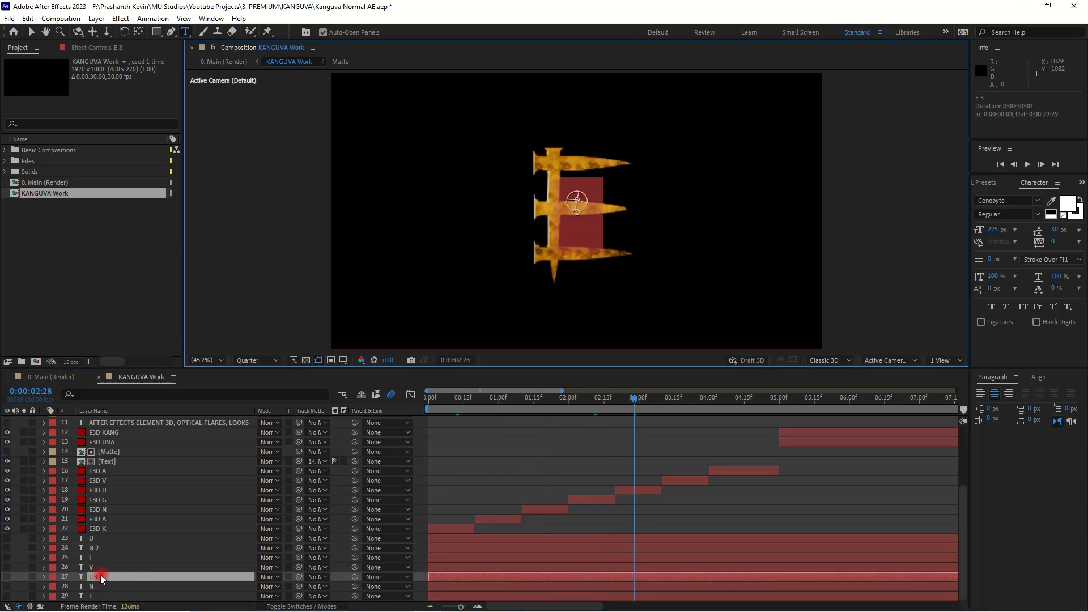
pyautogui.click(644, 426)
pyautogui.click(693, 400)
pyautogui.doubleClick(102, 587)
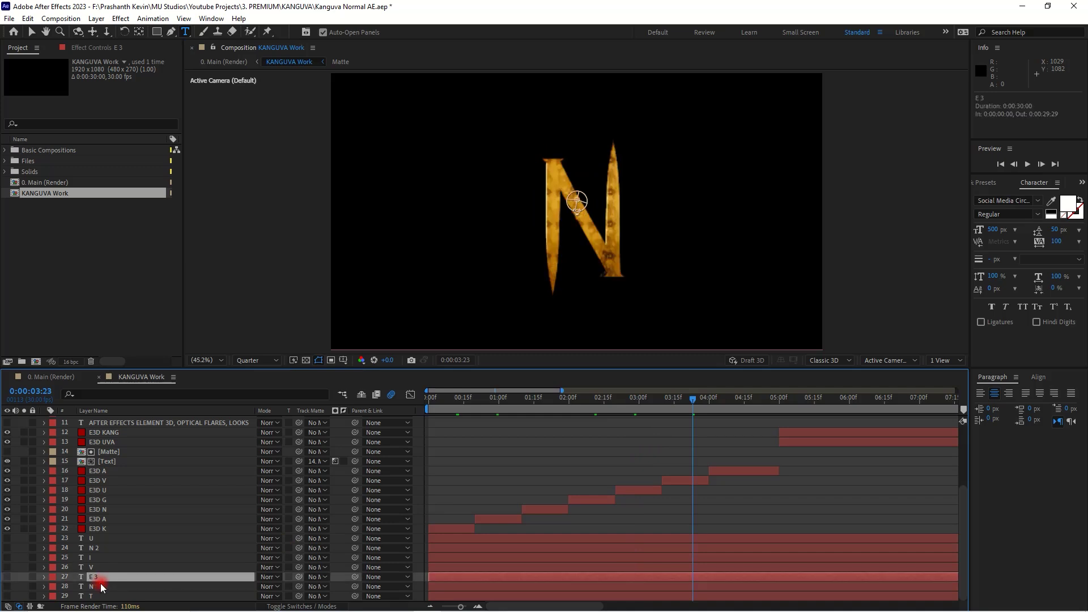
pyautogui.write('R')
pyautogui.click(600, 483)
pyautogui.click(748, 399)
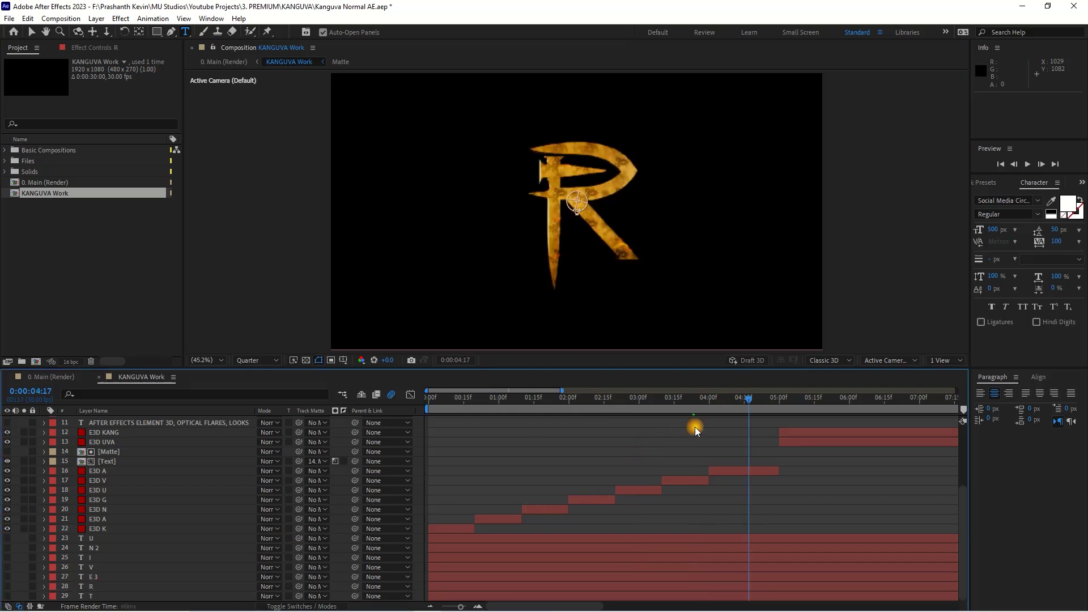
pyautogui.click(91, 596)
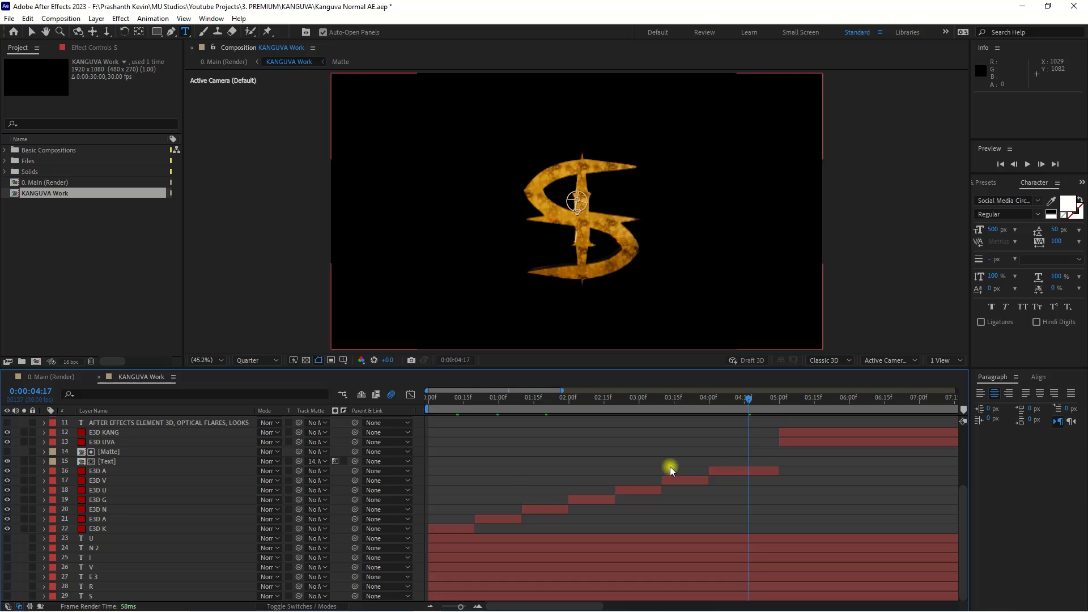
# - Rename the bottom two Element 3D letter layers to E3D U and E3D N
pyautogui.click(729, 470)
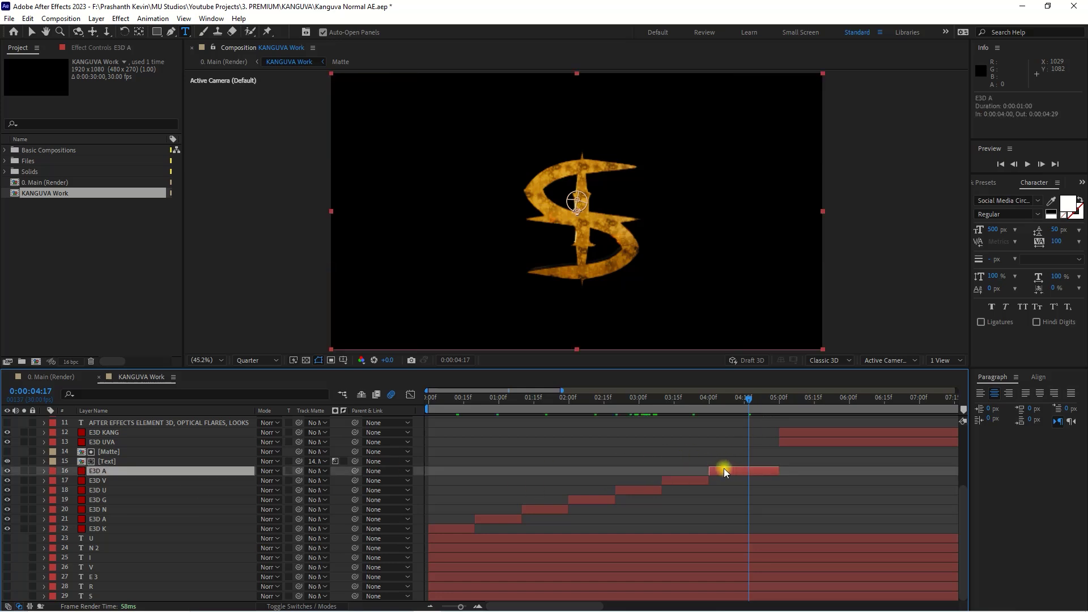
pyautogui.press('u')
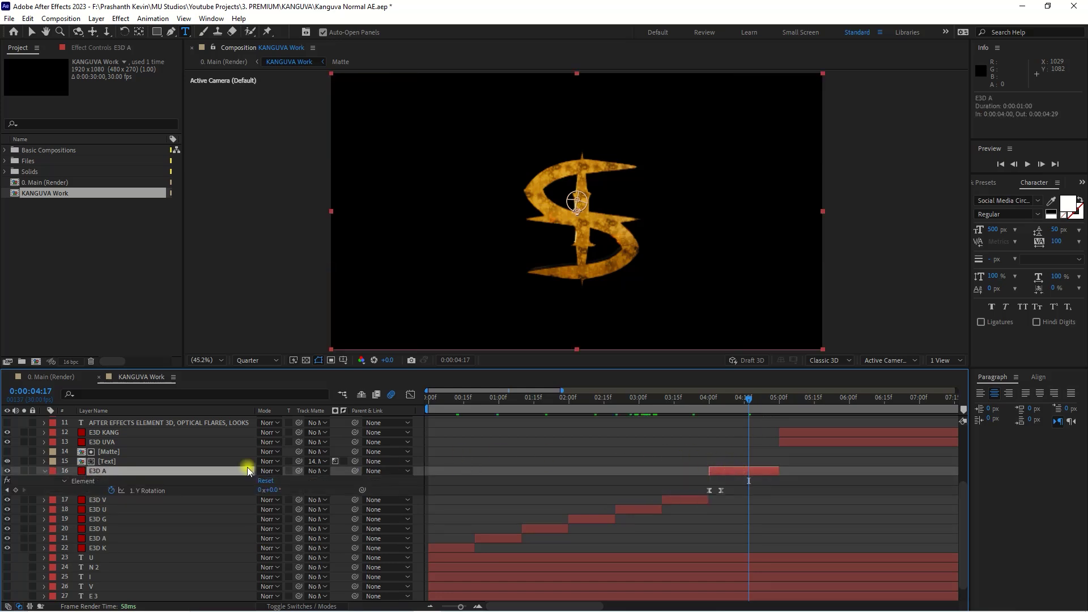
pyautogui.press('u')
pyautogui.rightClick(106, 528)
pyautogui.click(136, 496)
pyautogui.press('Return')
pyautogui.click(101, 519)
pyautogui.press('Return')
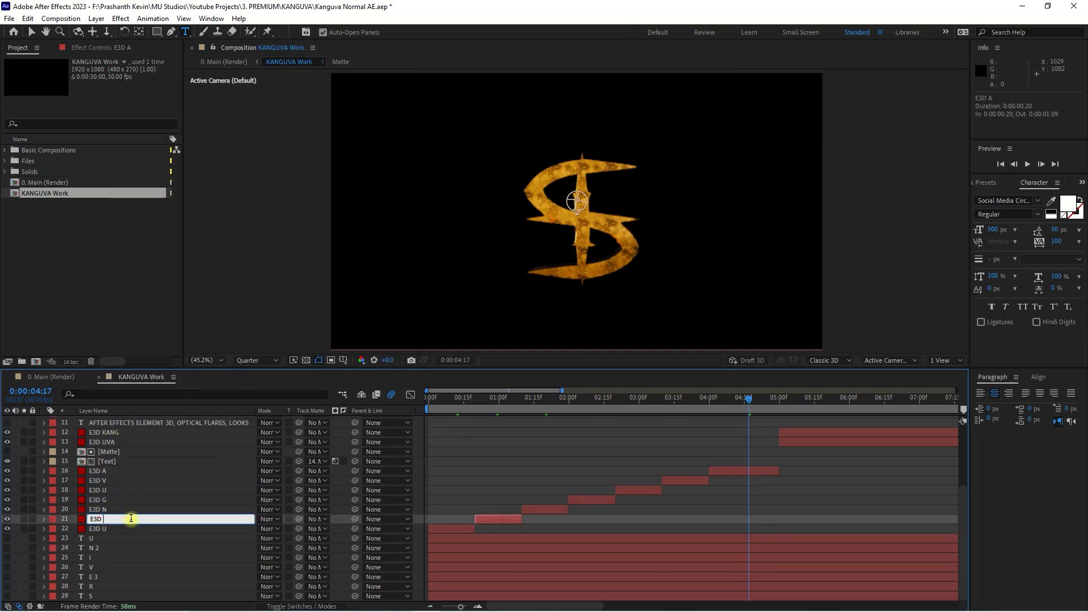
pyautogui.write('N')
pyautogui.click(117, 509)
# - Rename the next four E3D layers to E3D I, E3D V, E3D E and E3D R
pyautogui.rightClick(118, 510)
pyautogui.click(122, 513)
pyautogui.rightClick(121, 499)
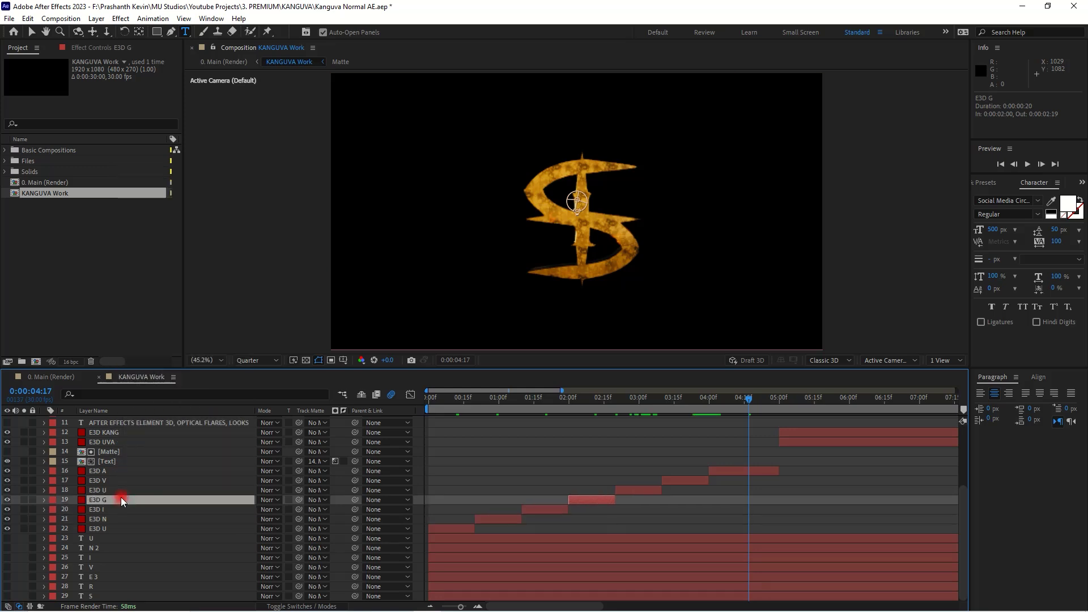
pyautogui.click(101, 495)
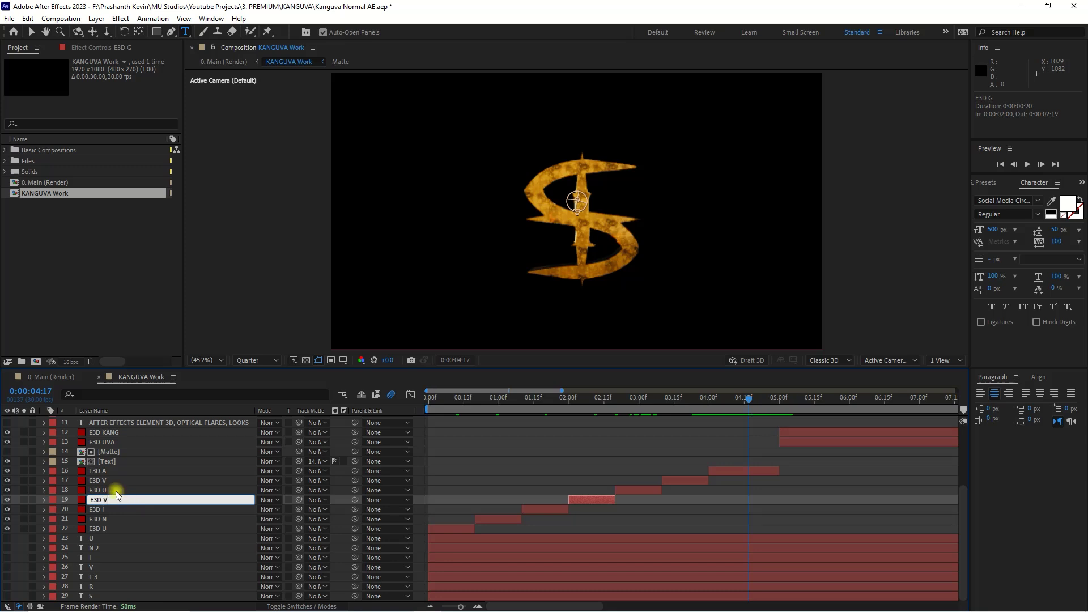
pyautogui.rightClick(116, 491)
pyautogui.click(103, 485)
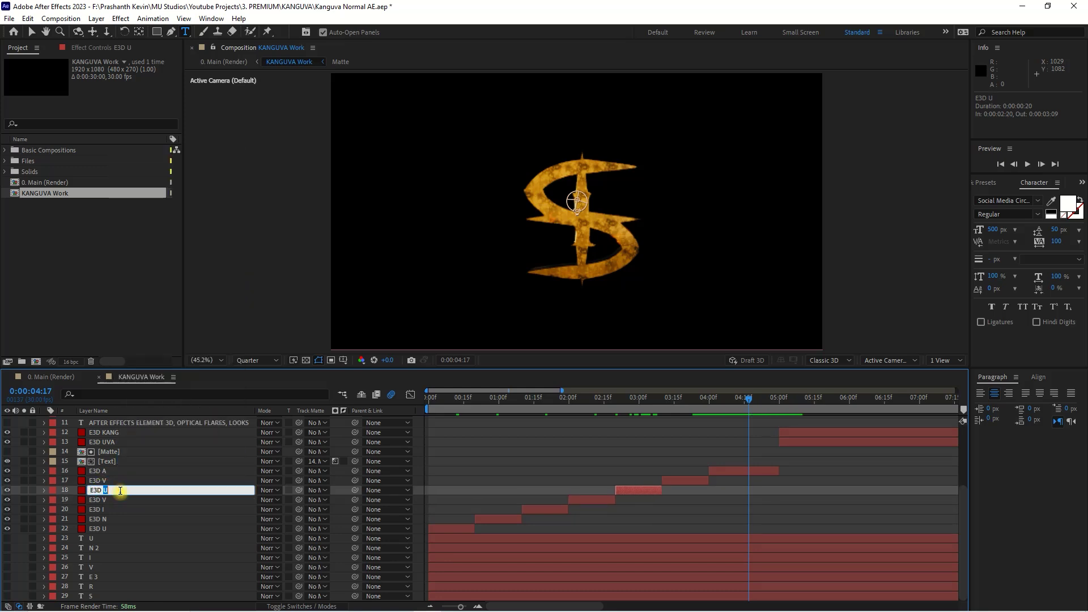
pyautogui.write('E')
pyautogui.rightClick(102, 481)
pyautogui.click(103, 475)
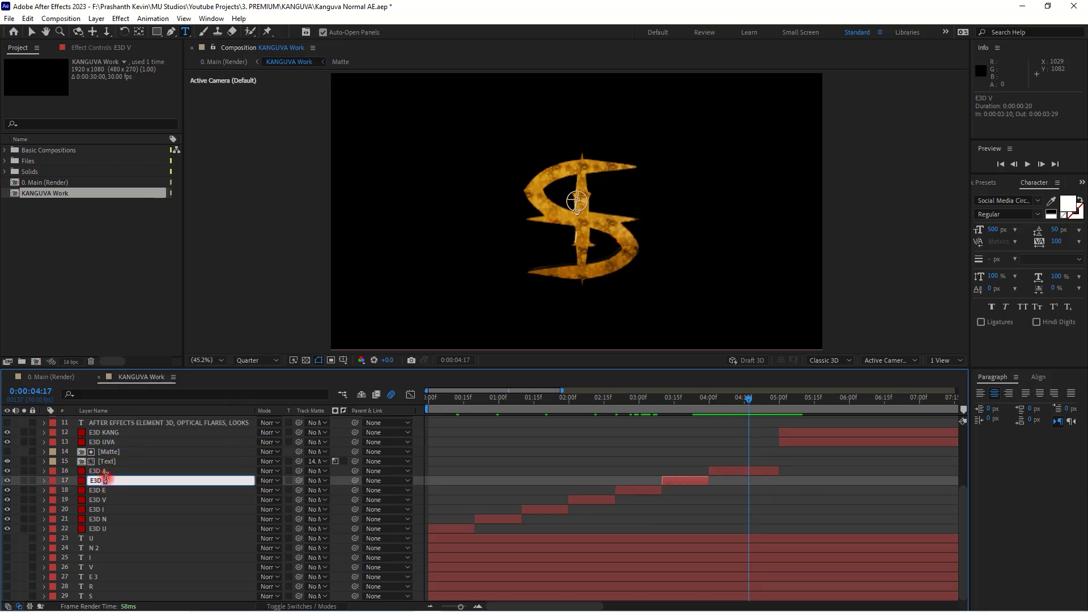
pyautogui.write('R')
pyautogui.click(104, 471)
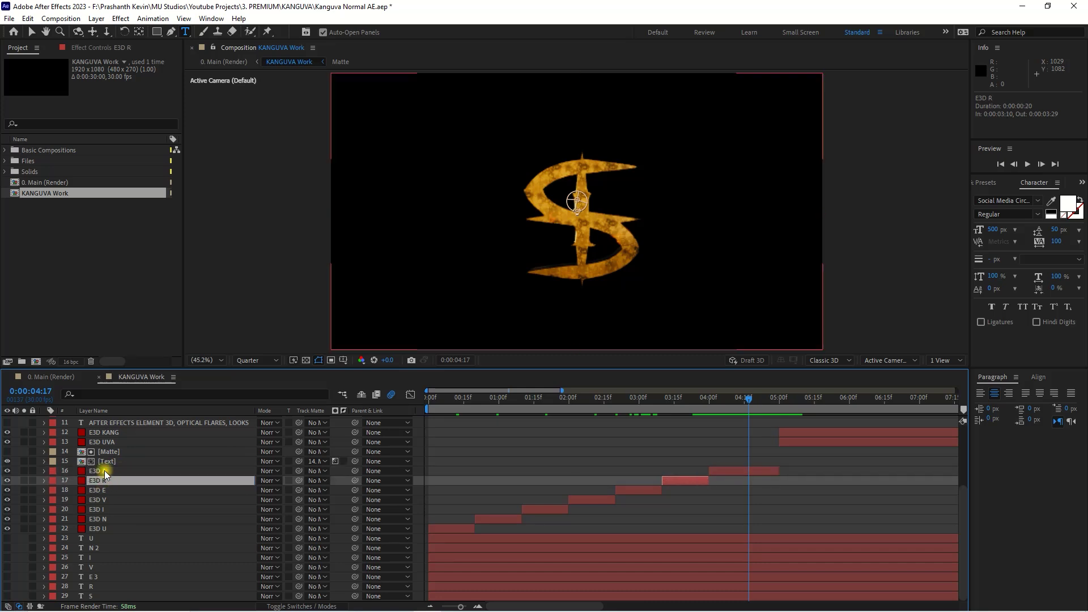
# - Select the E3D R layer on its own, ready for duplication
pyautogui.rightClick(104, 472)
pyautogui.press('Escape')
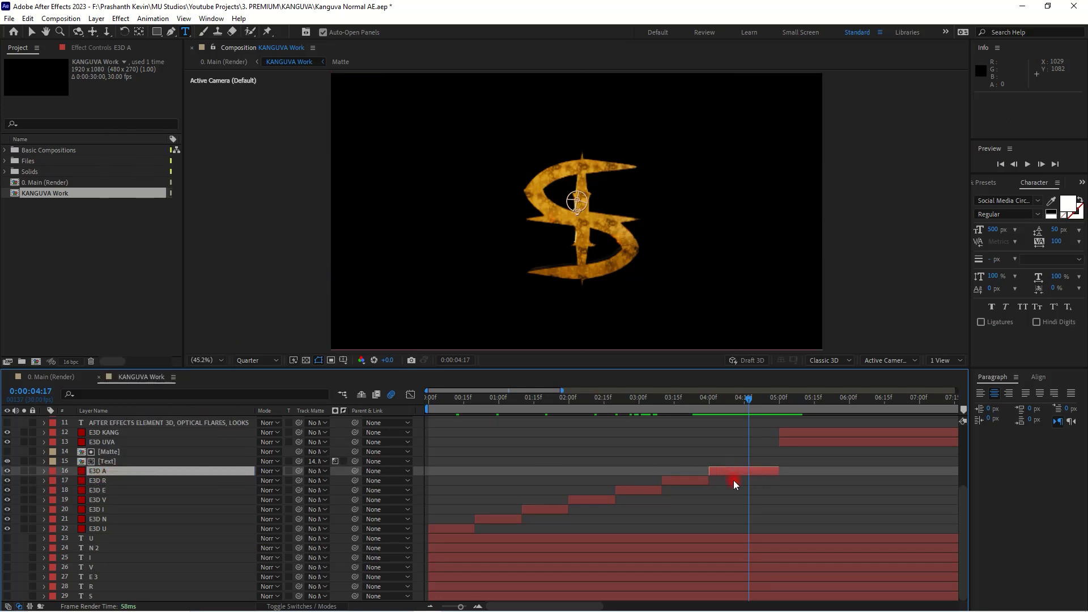
pyautogui.click(736, 480)
pyautogui.click(106, 481)
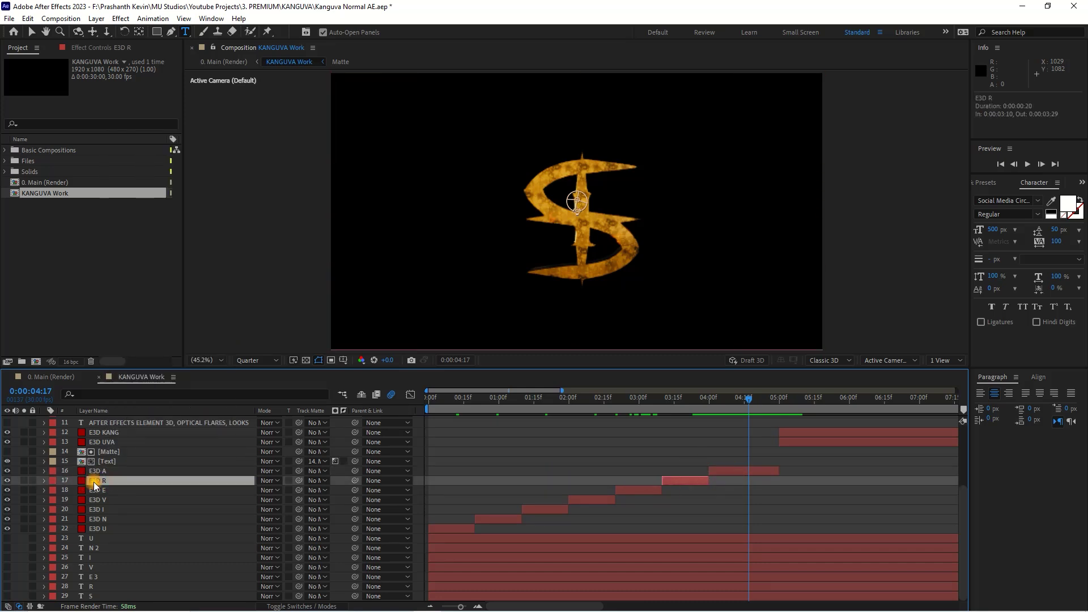
pyautogui.click(28, 18)
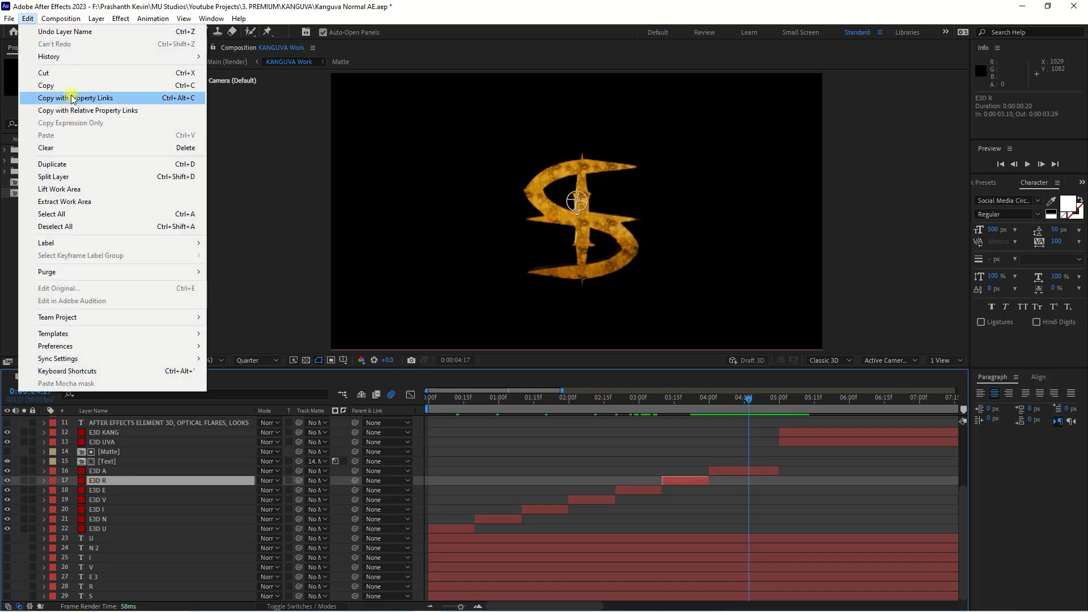
# - Duplicate the E3D R layer and name the copy E3D S
pyautogui.click(69, 164)
pyautogui.rightClick(106, 481)
pyautogui.press('Escape')
pyautogui.press('Return')
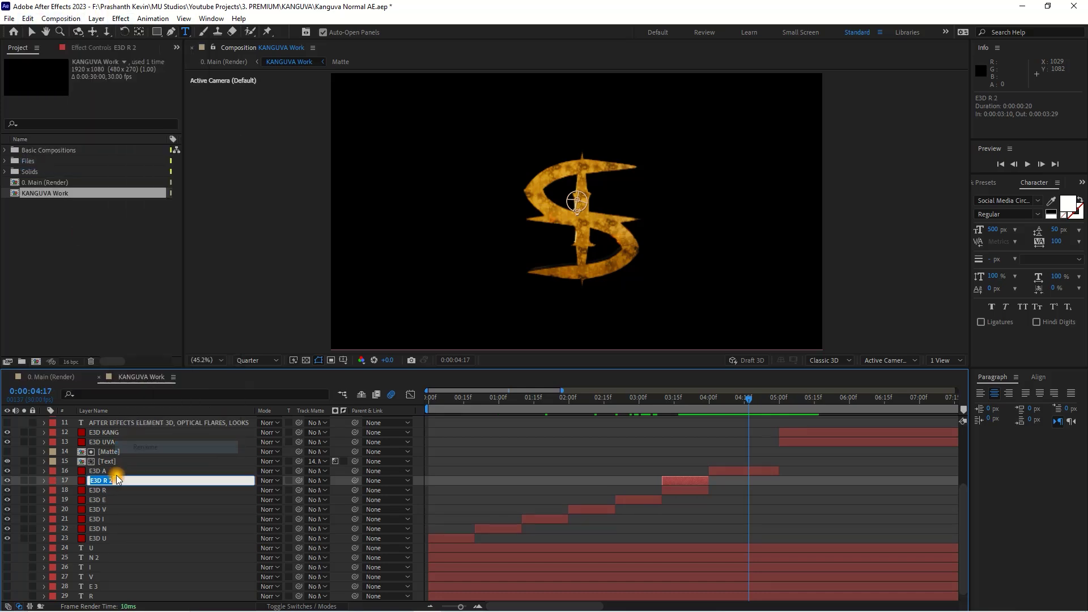
pyautogui.write('S')
pyautogui.press('Return')
# - Rename layer 16 from E3D A to E3D E
pyautogui.rightClick(107, 471)
pyautogui.press('Escape')
pyautogui.press('Return')
pyautogui.click(124, 464)
# - Change the letter in the bottom S text layer to E
pyautogui.scroll(-1, 103, 586)
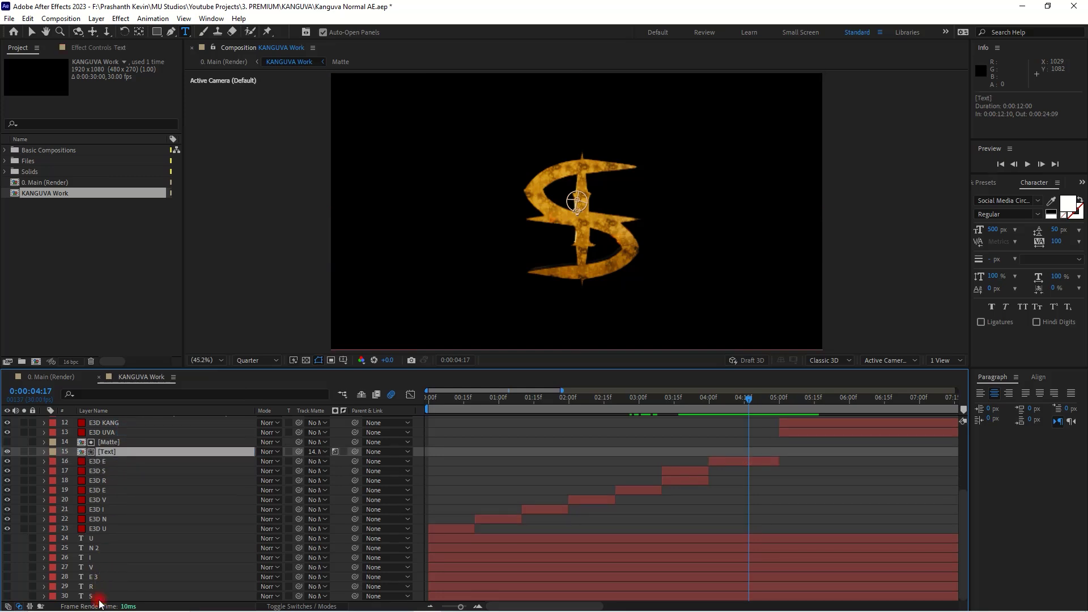
pyautogui.doubleClick(96, 596)
pyautogui.write('E')
pyautogui.click(110, 587)
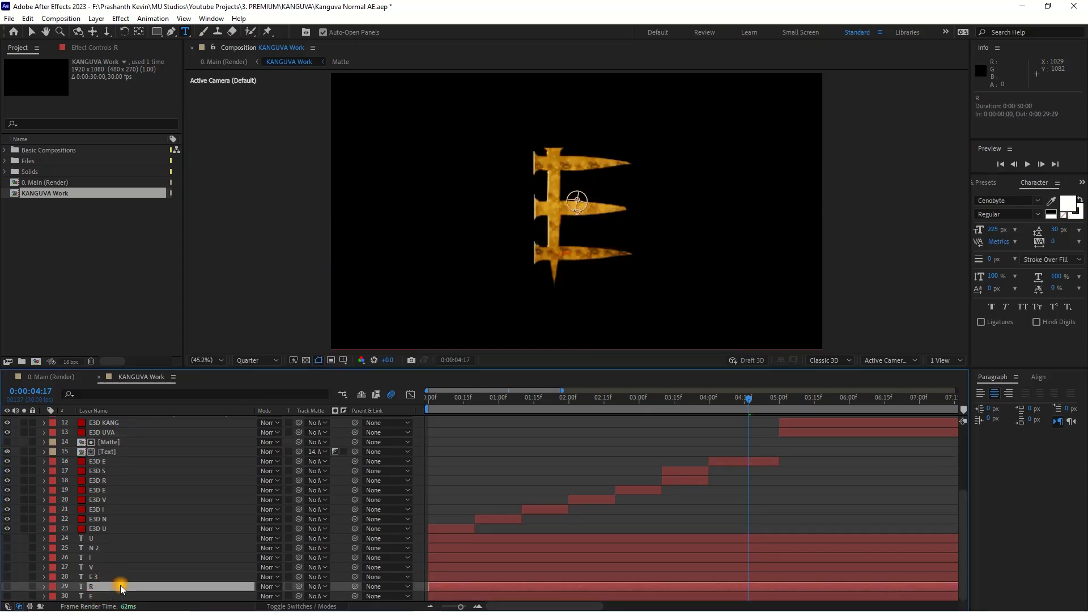
# - Slide the E3D S layer so it starts at 4 seconds, after E3D R
pyautogui.click(110, 471)
pyautogui.click(481, 607)
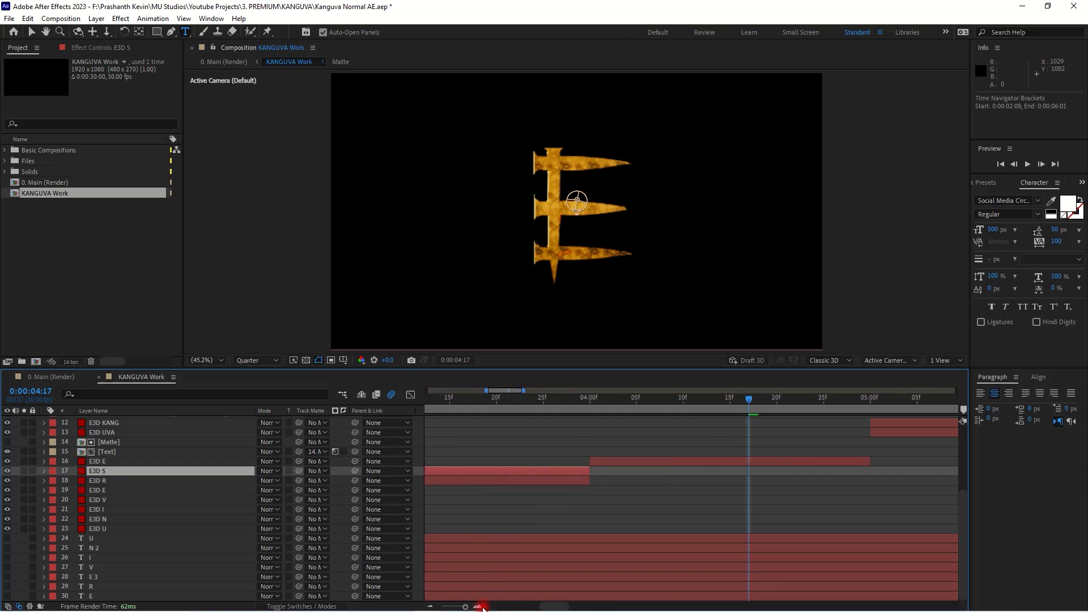
pyautogui.moveTo(536, 471); pyautogui.dragTo(700, 478)
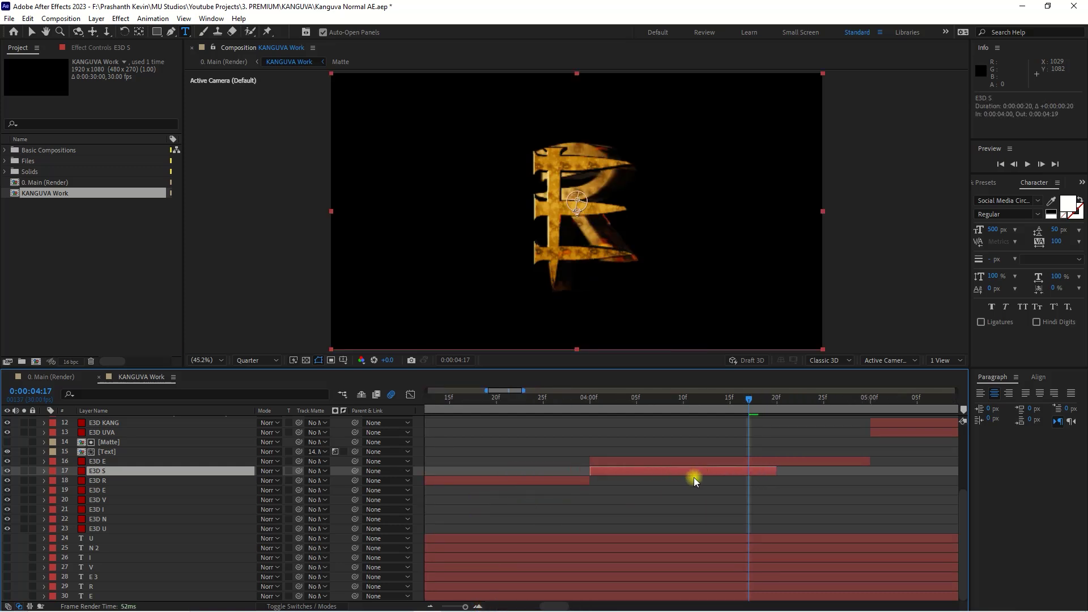
pyautogui.keyDown('shift'); pyautogui.click(566, 477); pyautogui.keyUp('shift')
pyautogui.press('u')
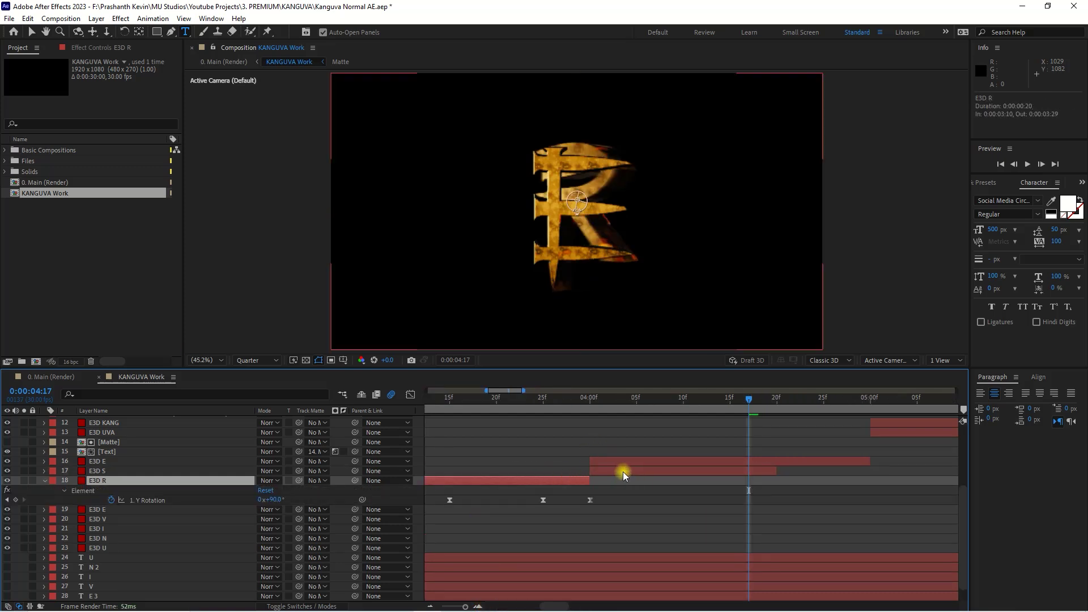
pyautogui.click(620, 471)
pyautogui.click(589, 407)
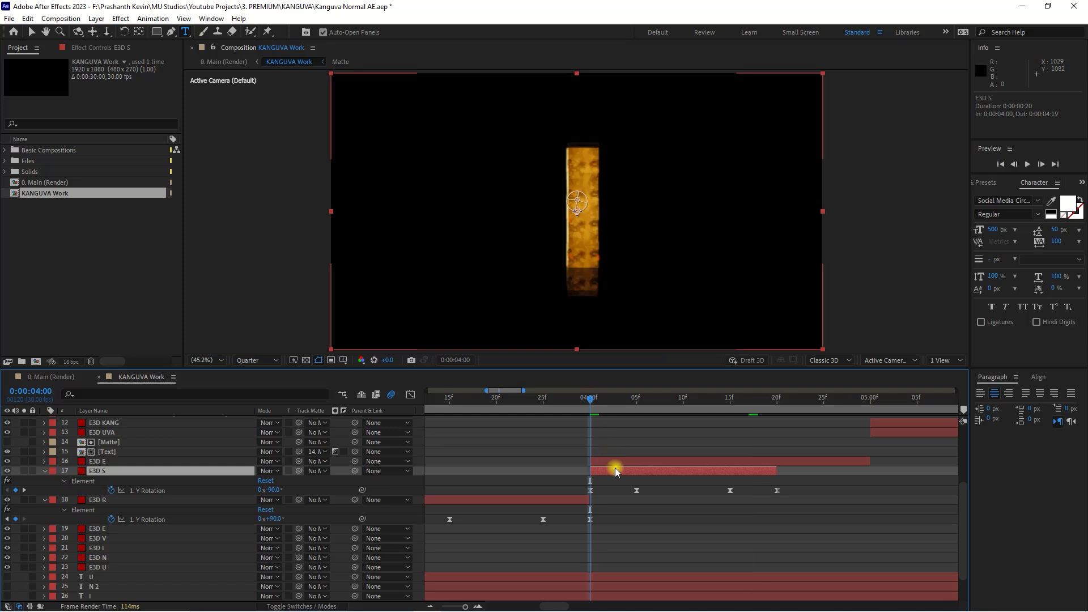
pyautogui.press('u')
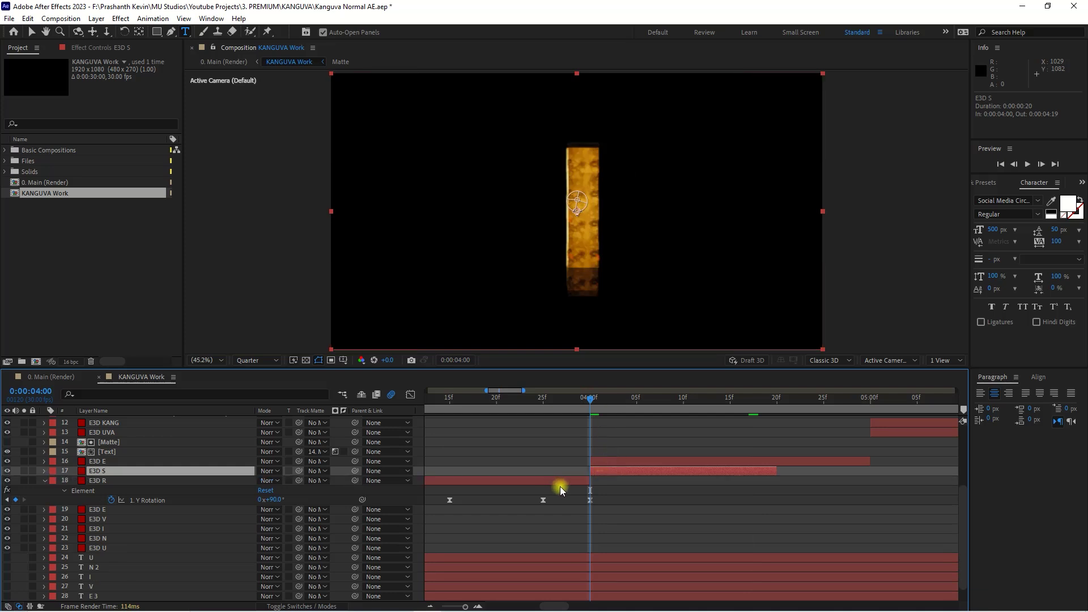
pyautogui.click(561, 482)
pyautogui.press('u')
pyautogui.click(628, 463)
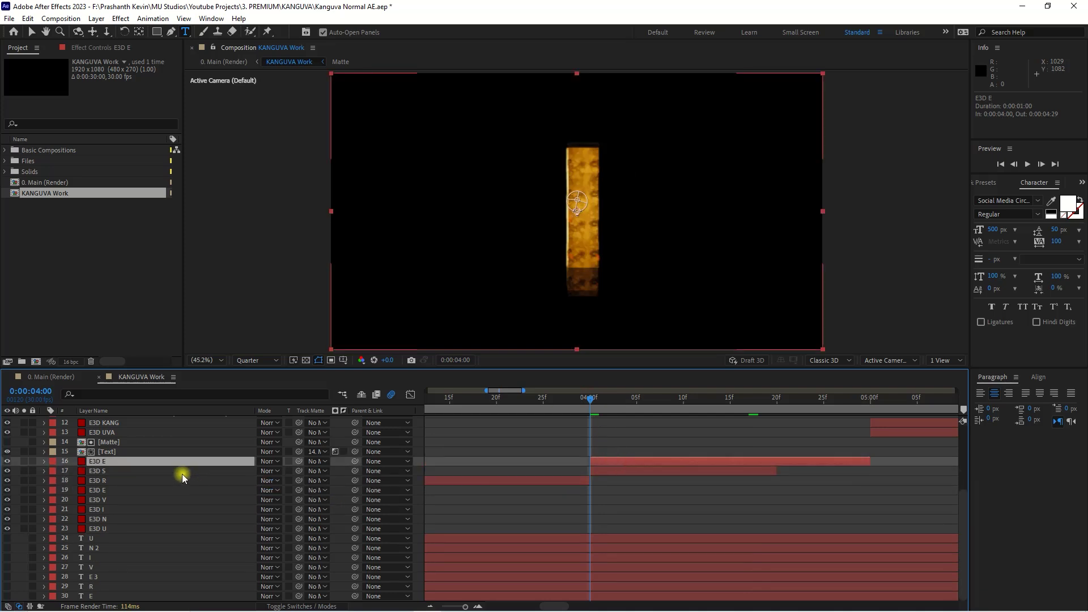
# - Zoom the timeline out to 30 seconds and open KANGUVA Work's Composition Settings
pyautogui.scroll(5, 427, 589)
pyautogui.click(432, 607)
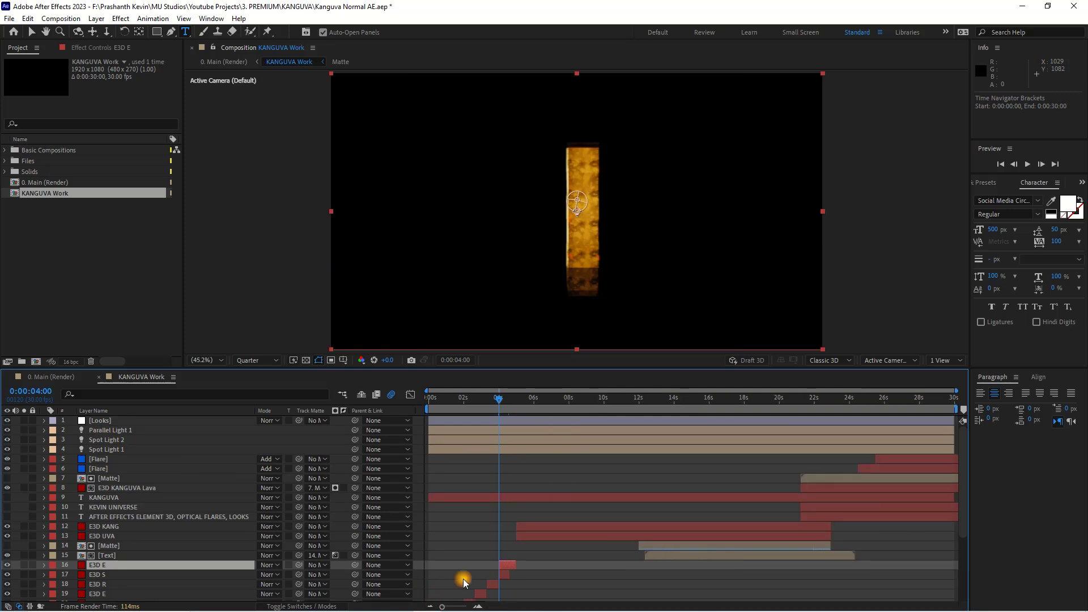
pyautogui.click(578, 482)
pyautogui.click(61, 18)
pyautogui.click(71, 44)
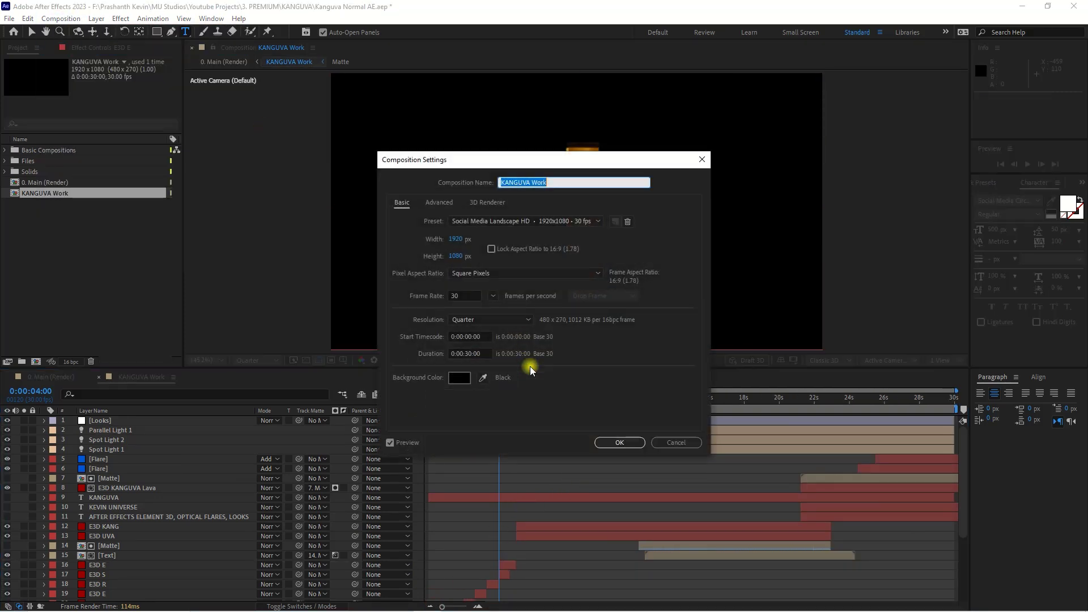
# - Change the composition duration from 0:00:30:00 to 0:00:35:00
pyautogui.click(487, 353)
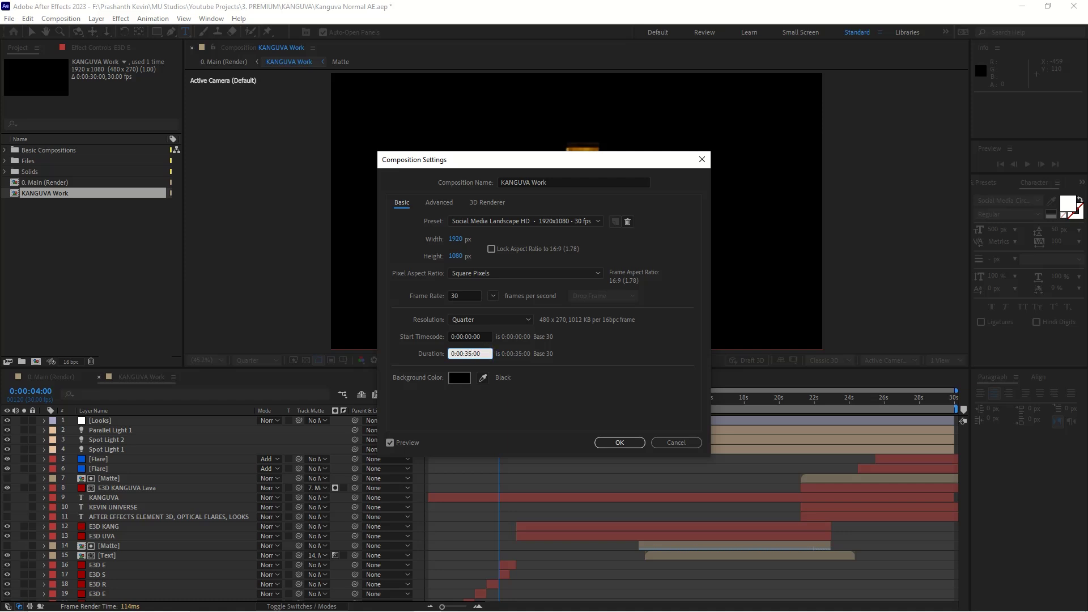
pyautogui.press('Return')
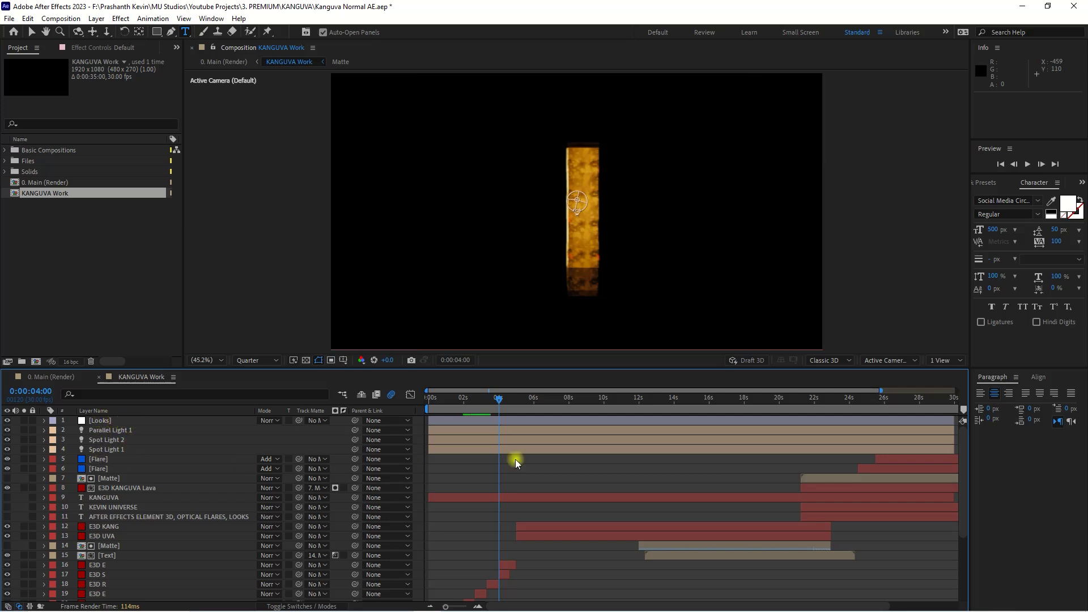
# - Shift the Flare layer, layers 5 through 15 and E3D E to start at 4:20
pyautogui.click(150, 461)
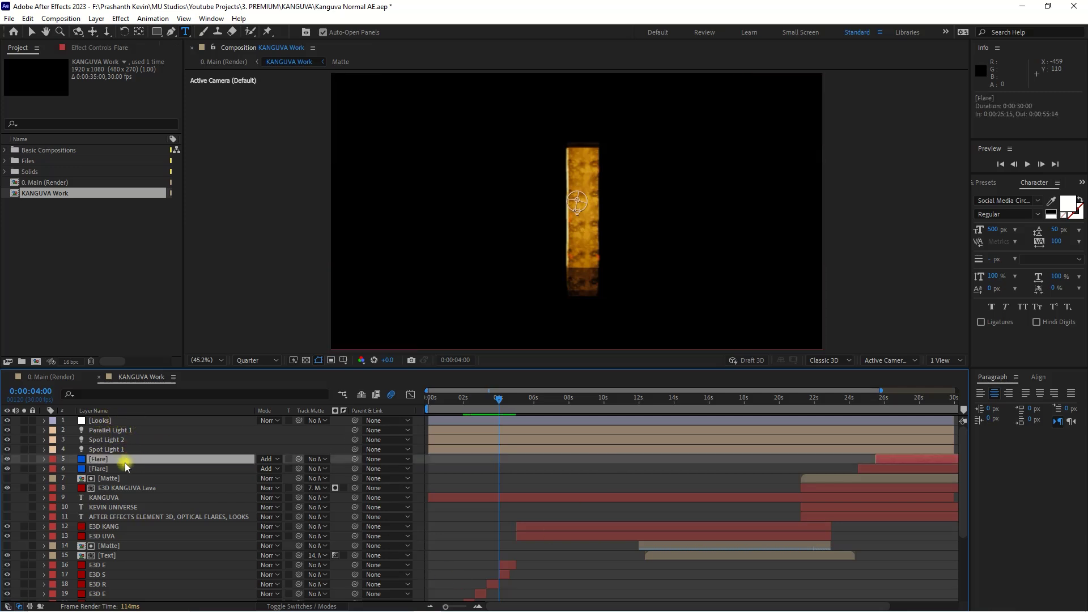
pyautogui.keyDown('shift'); pyautogui.click(690, 560); pyautogui.keyUp('shift')
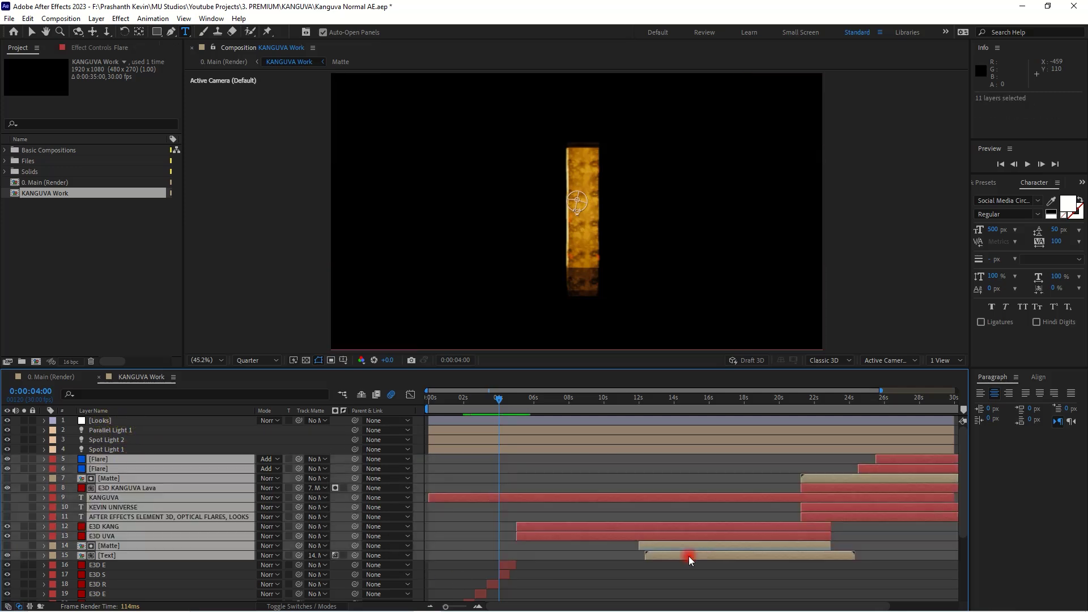
pyautogui.scroll(-3, 688, 558)
pyautogui.keyDown('shift'); pyautogui.click(507, 508); pyautogui.keyUp('shift')
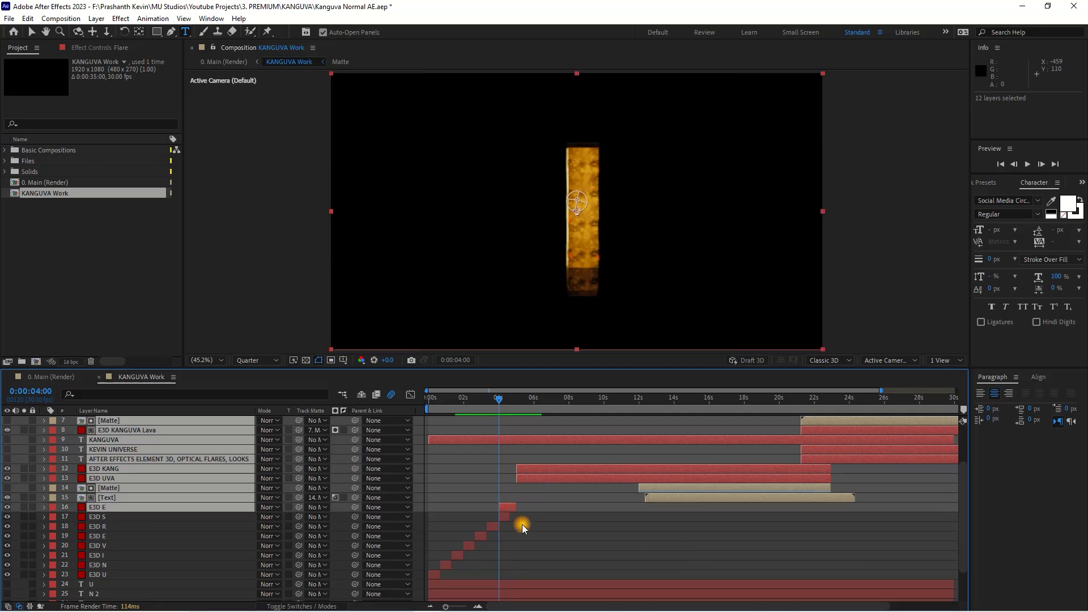
pyautogui.click(477, 606)
pyautogui.click(478, 606)
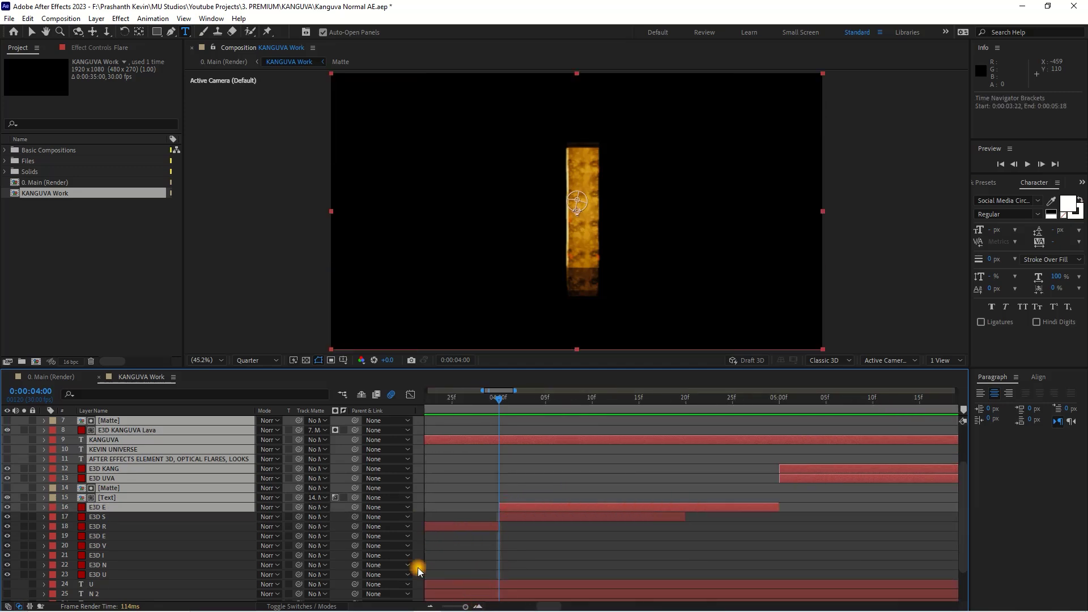
pyautogui.scroll(3, 138, 480)
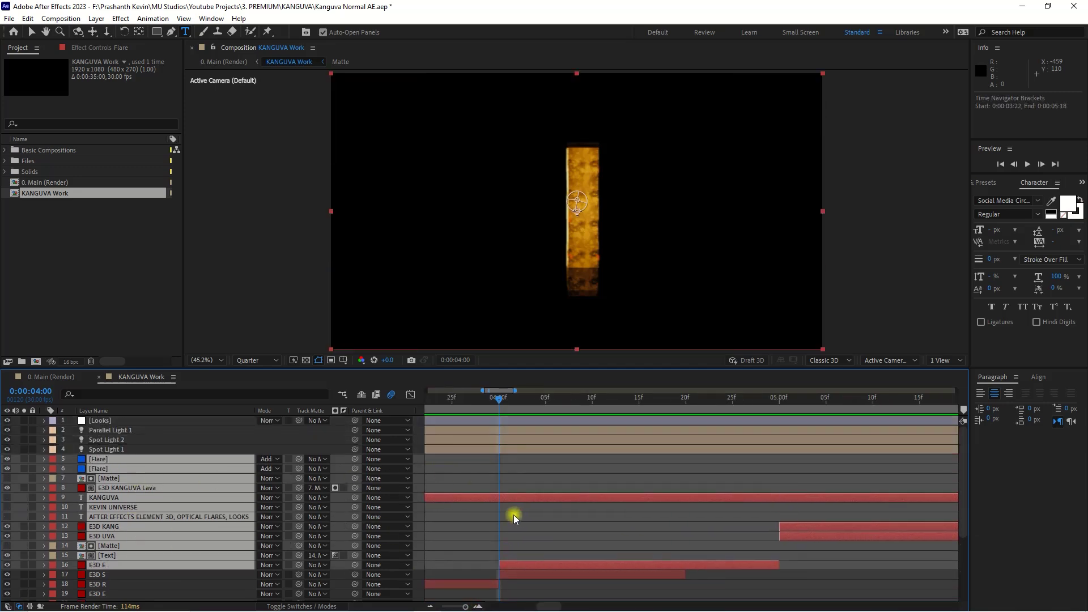
pyautogui.scroll(-1, 519, 497)
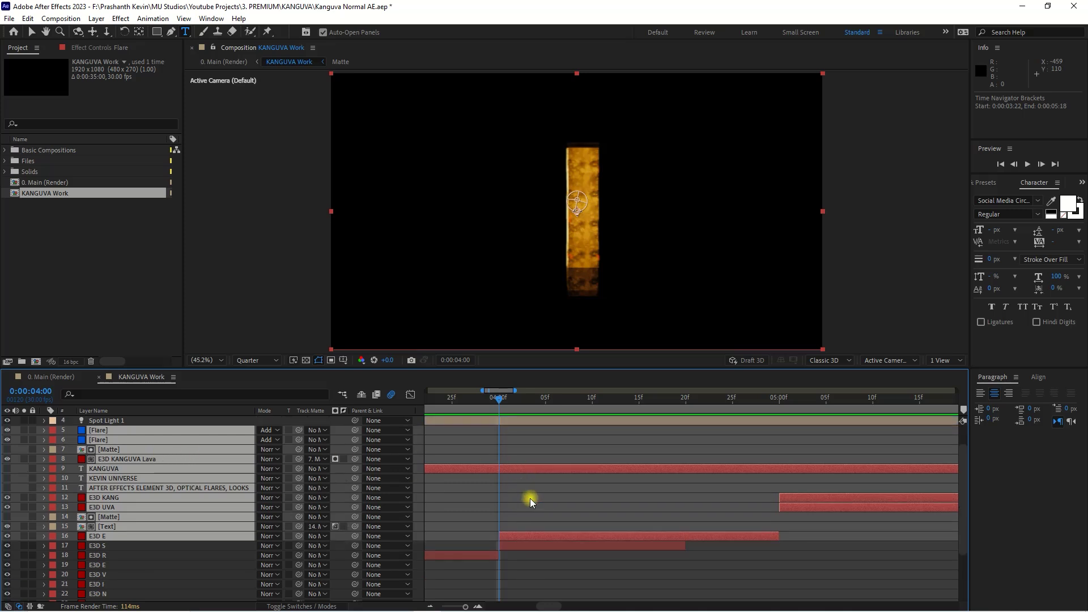
pyautogui.click(685, 406)
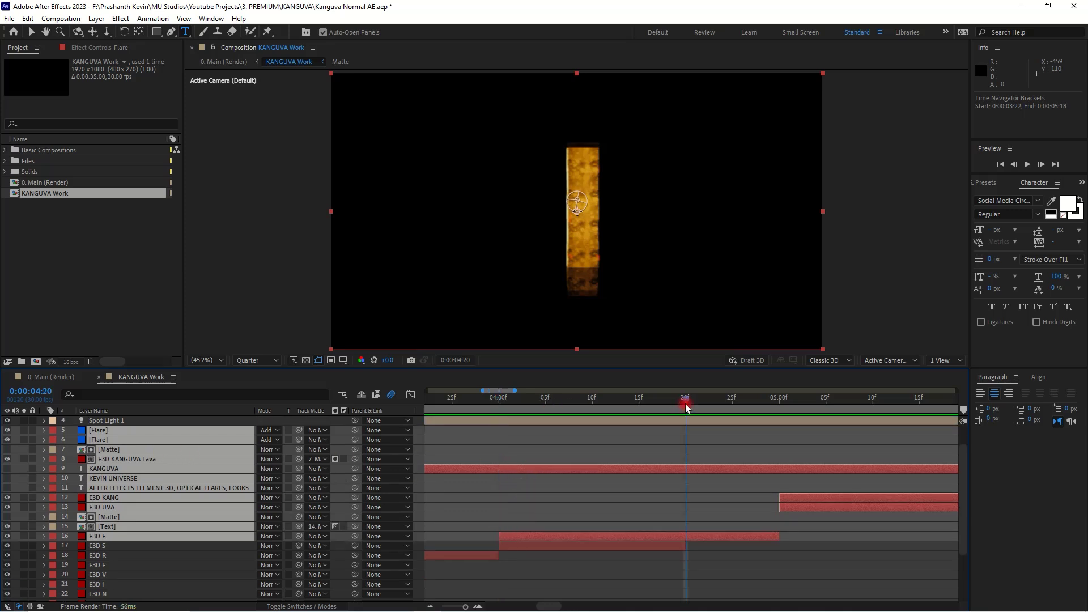
pyautogui.moveTo(516, 535); pyautogui.dragTo(699, 544)
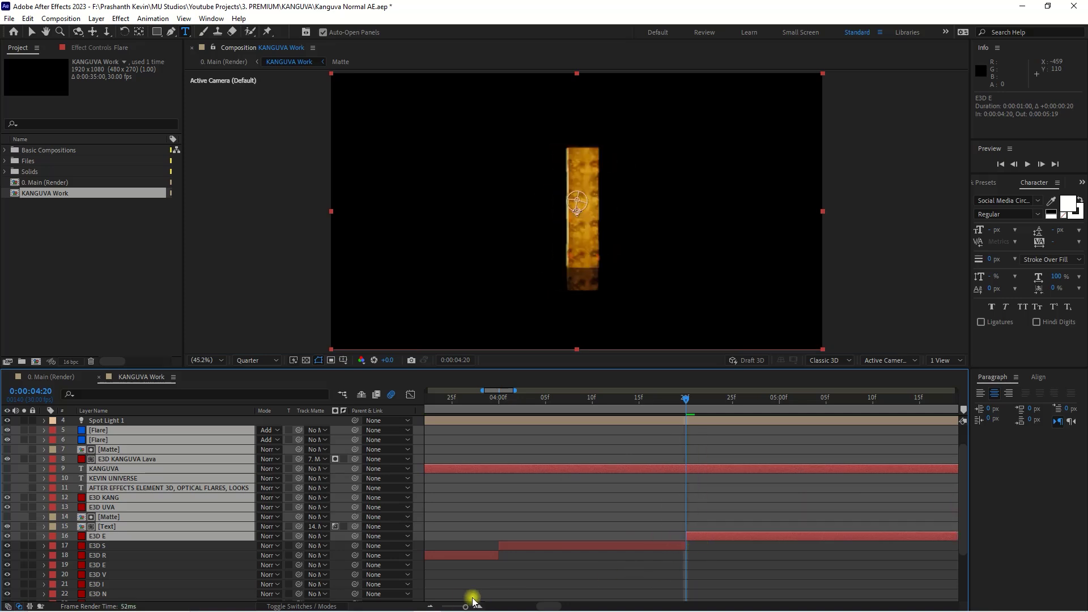
# - Select E3D S and scrub near 0:00:04 to preview the stone R letter
pyautogui.moveTo(466, 606); pyautogui.dragTo(442, 607)
pyautogui.scroll(-3, 567, 550)
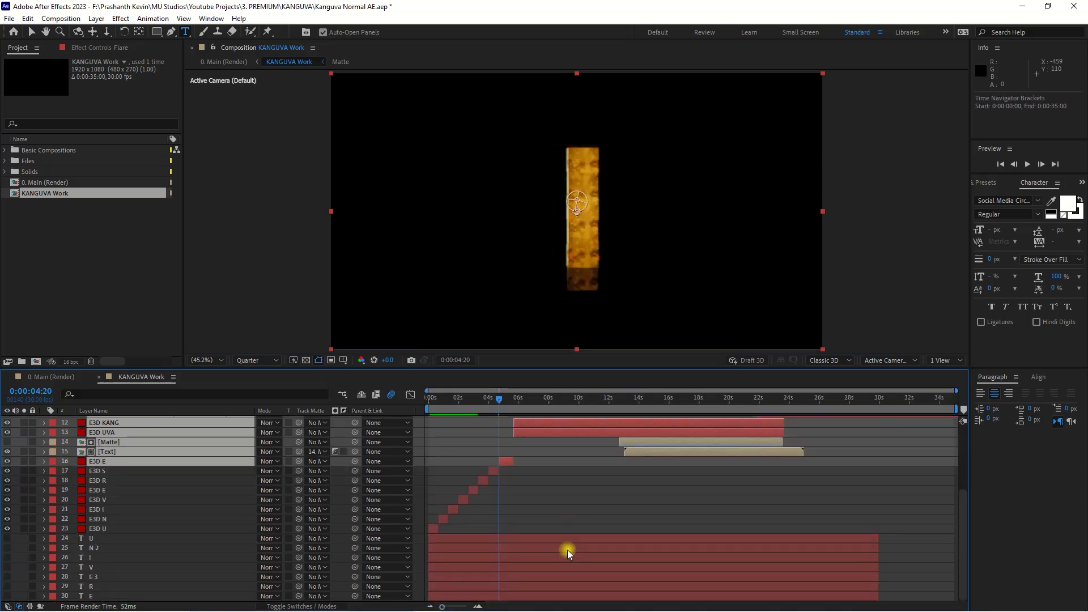
pyautogui.scroll(4, 566, 550)
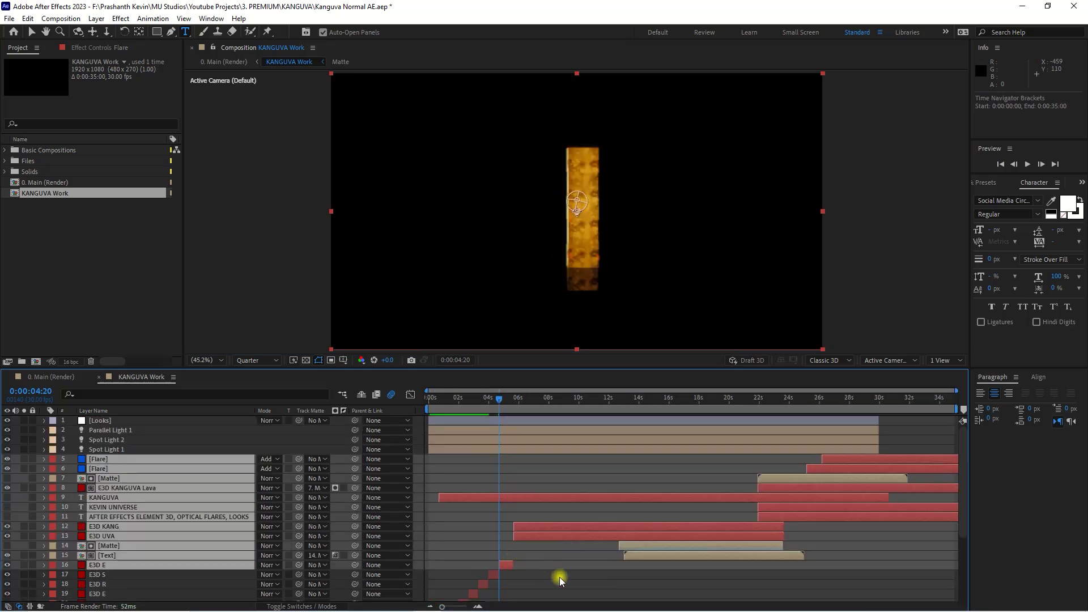
pyautogui.scroll(-2, 522, 581)
pyautogui.click(478, 607)
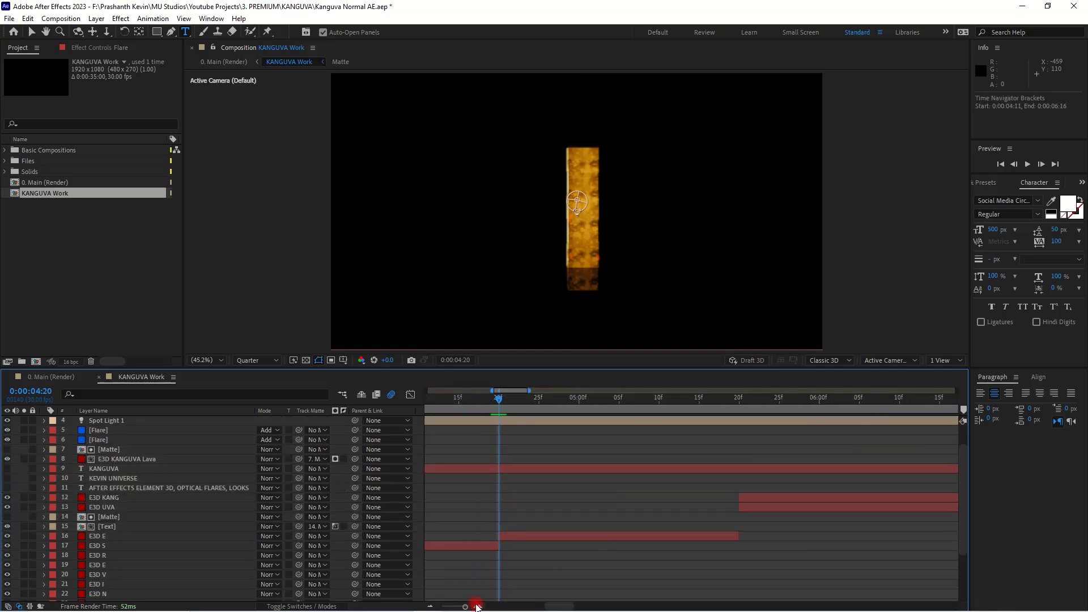
pyautogui.moveTo(554, 605); pyautogui.dragTo(557, 608)
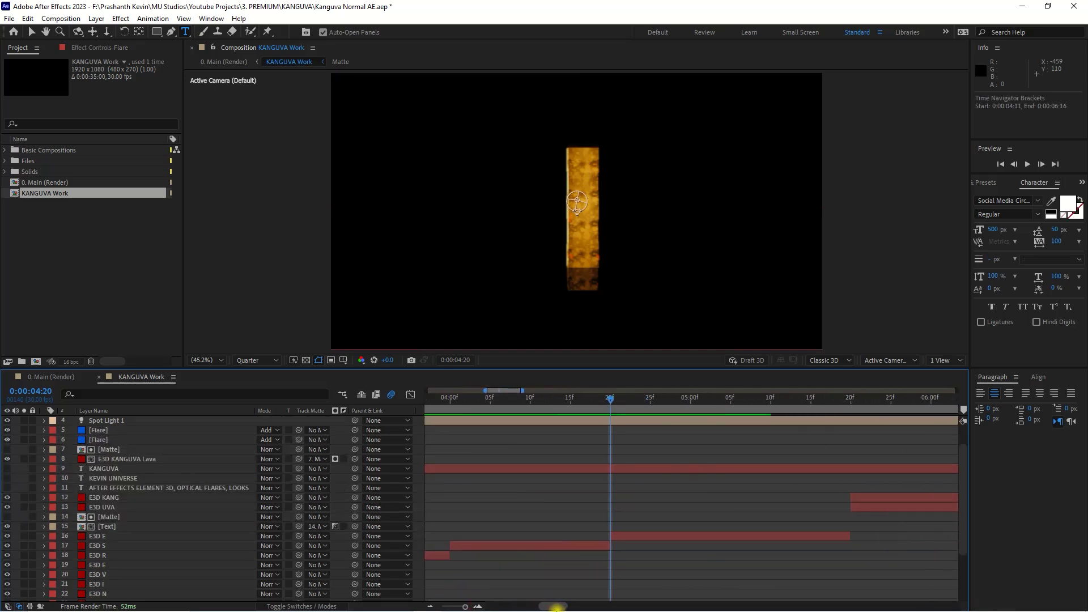
pyautogui.click(431, 606)
pyautogui.click(582, 545)
pyautogui.moveTo(582, 401); pyautogui.dragTo(586, 406)
pyautogui.scroll(-3, 114, 544)
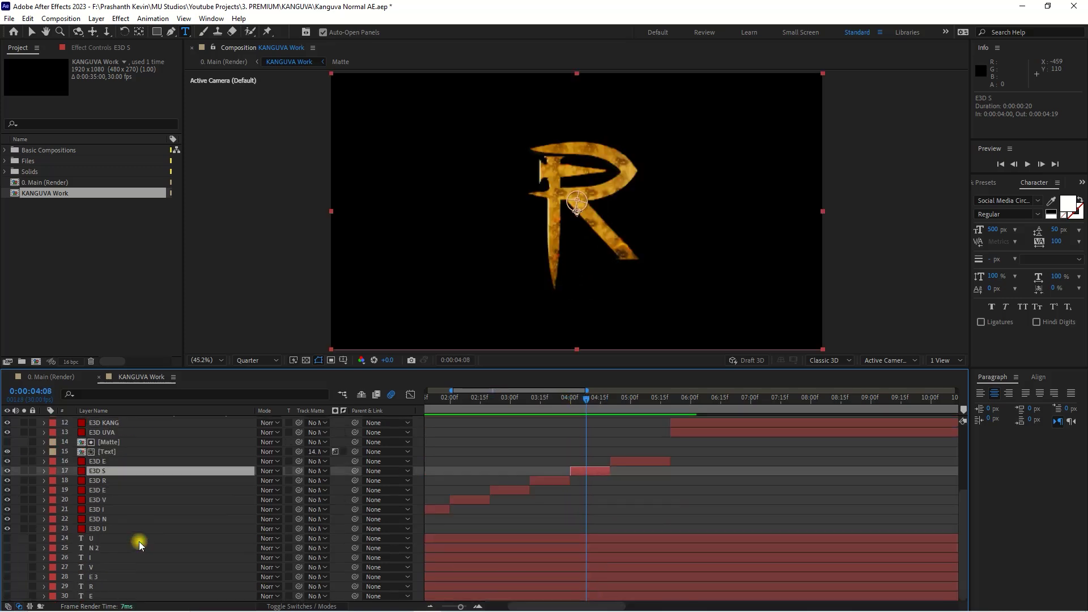
# - Change the duplicate R 2 text layer's letter to S
pyautogui.click(88, 587)
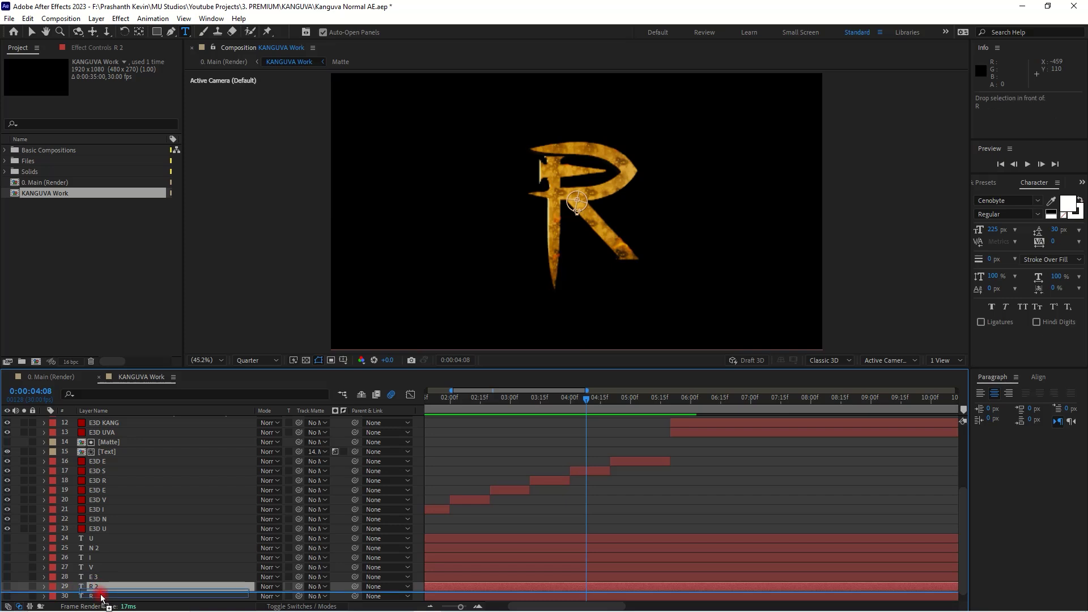
pyautogui.scroll(-1, 96, 590)
pyautogui.click(102, 591)
pyautogui.doubleClick(102, 591)
pyautogui.write('S')
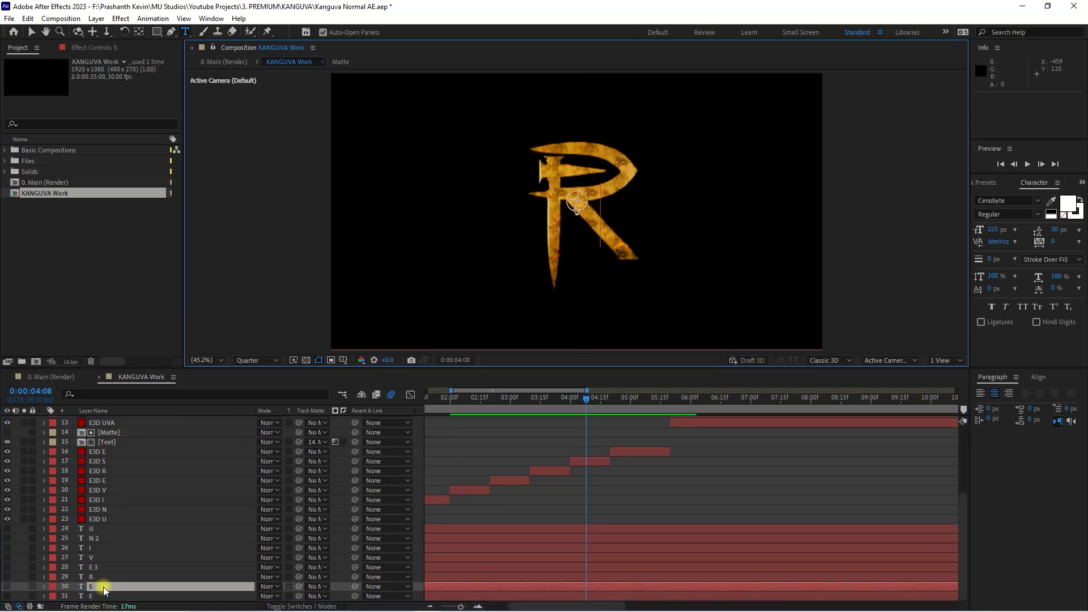
# - Set E3D S's Custom Text and Masks Path Layer 1 to the S text layer
pyautogui.click(98, 461)
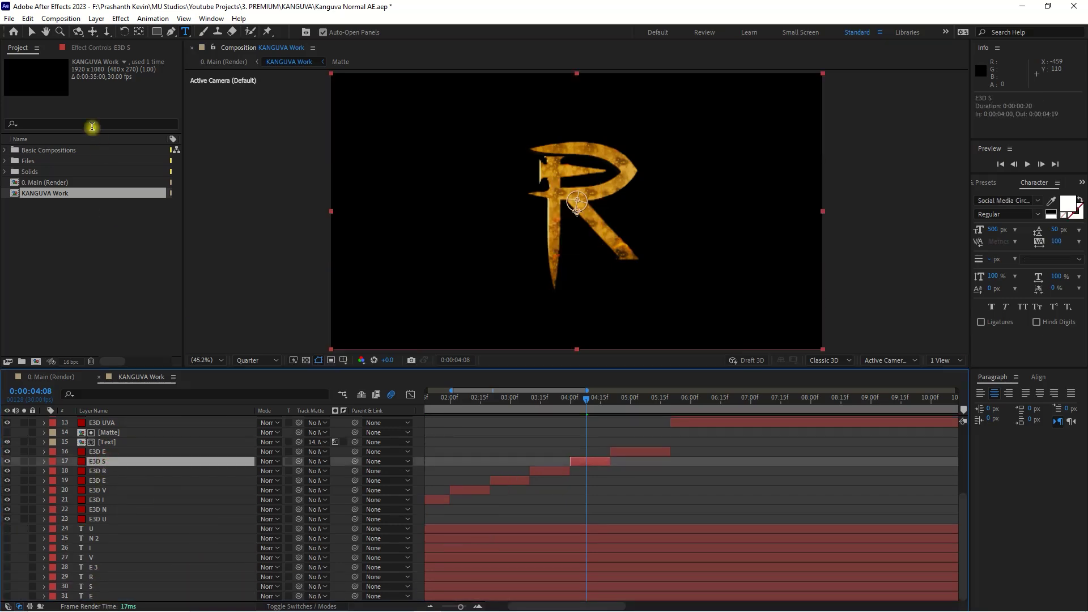
pyautogui.click(91, 47)
pyautogui.click(16, 176)
pyautogui.click(26, 186)
pyautogui.click(125, 197)
pyautogui.click(145, 548)
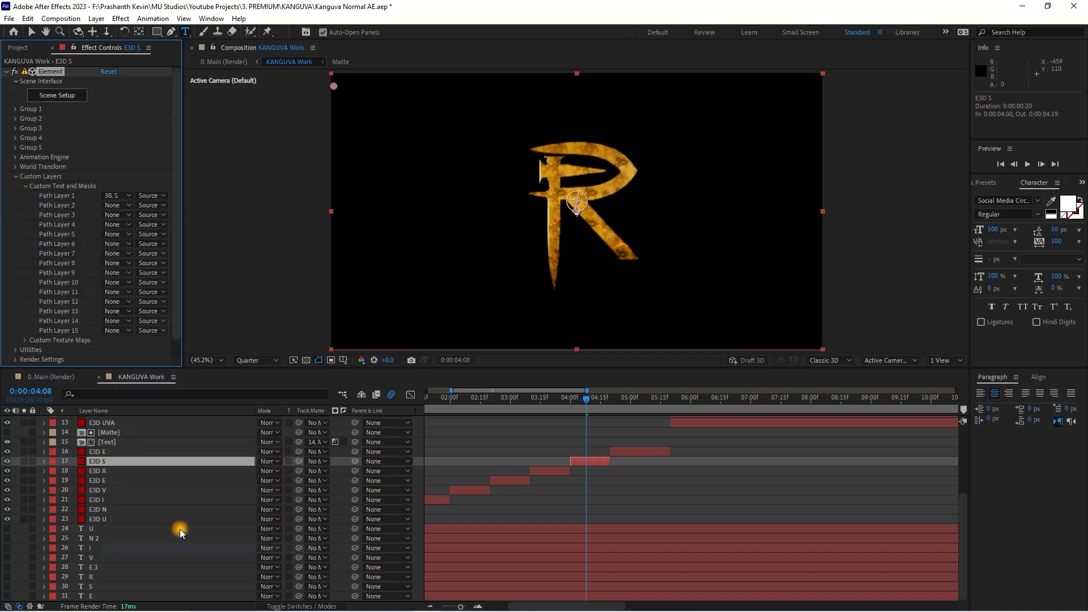
# - Scrub the full timeline to 0:00:11:00, where the letters read UNIVERN
pyautogui.click(530, 431)
pyautogui.click(430, 607)
pyautogui.moveTo(441, 406); pyautogui.dragTo(596, 467)
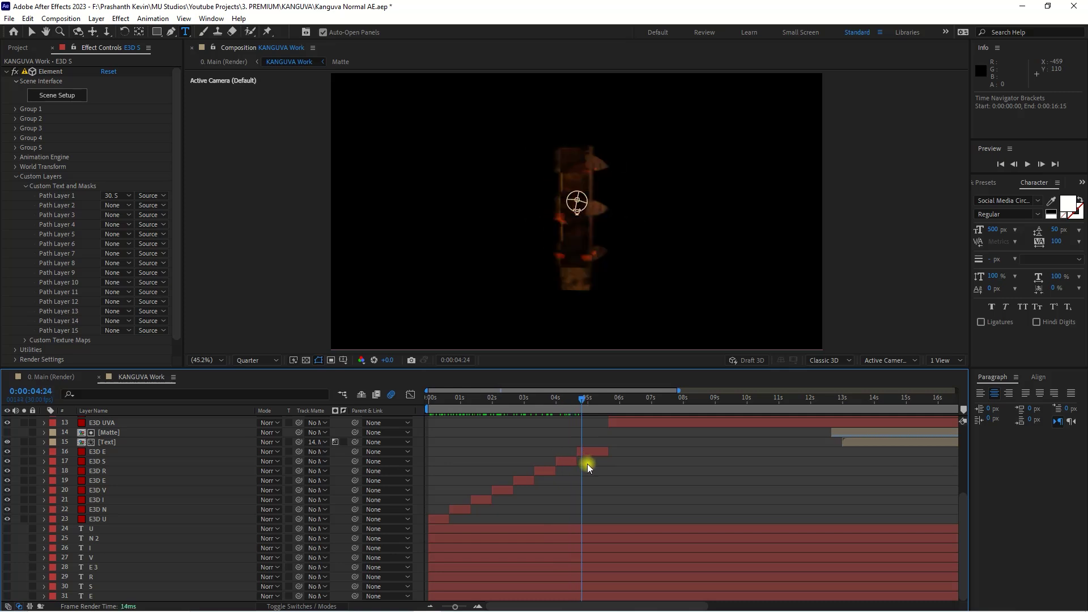
pyautogui.moveTo(596, 395); pyautogui.dragTo(610, 406)
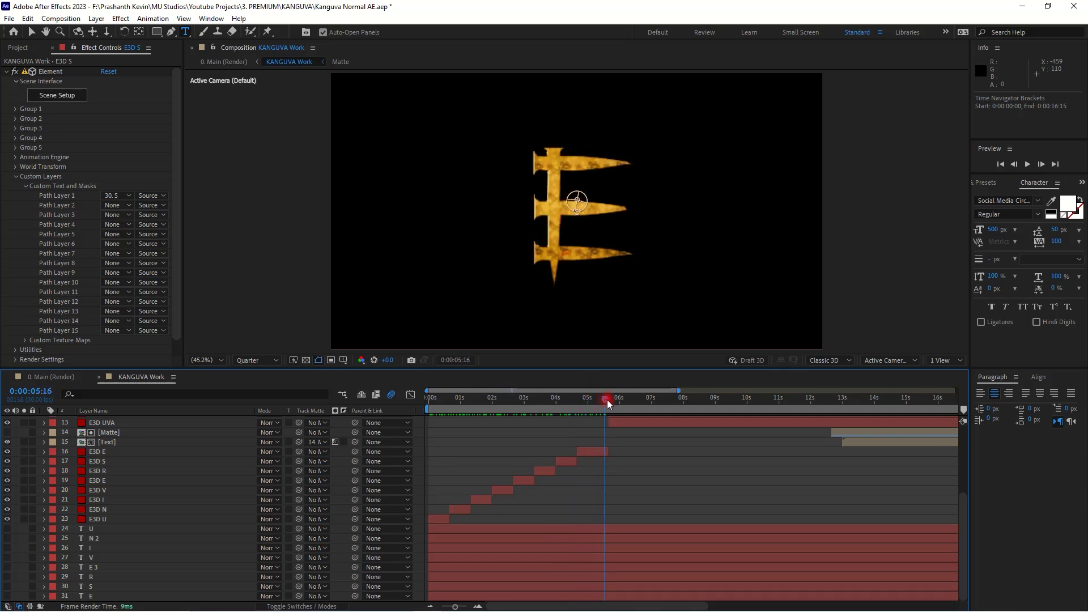
pyautogui.moveTo(609, 403); pyautogui.dragTo(779, 424)
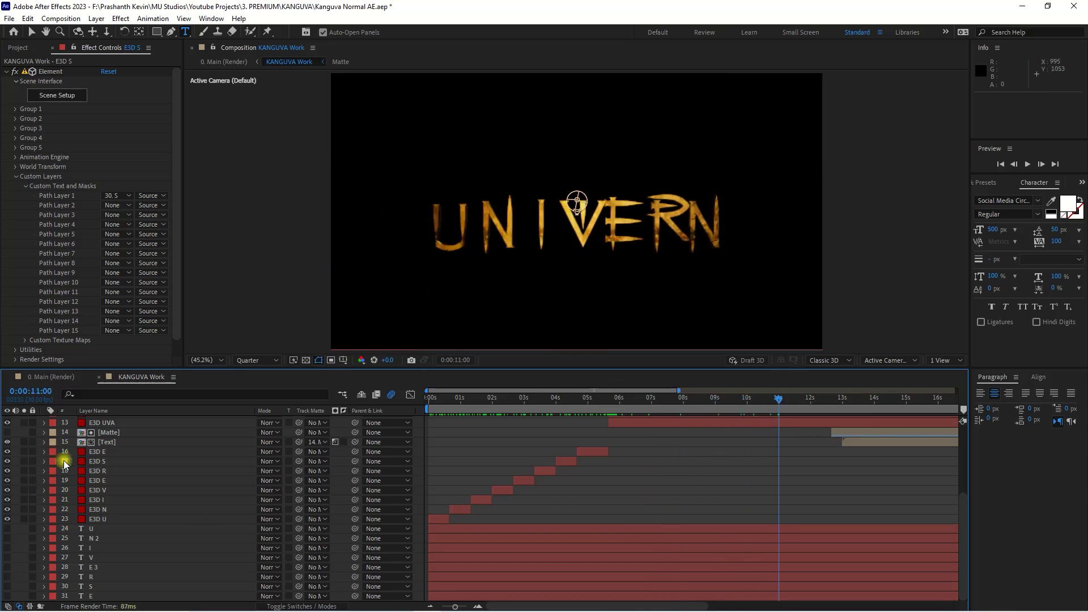
pyautogui.scroll(3, 81, 472)
# - Check which letters are assigned to Path Layers 1–4 on the E3D KANG layer
pyautogui.click(102, 473)
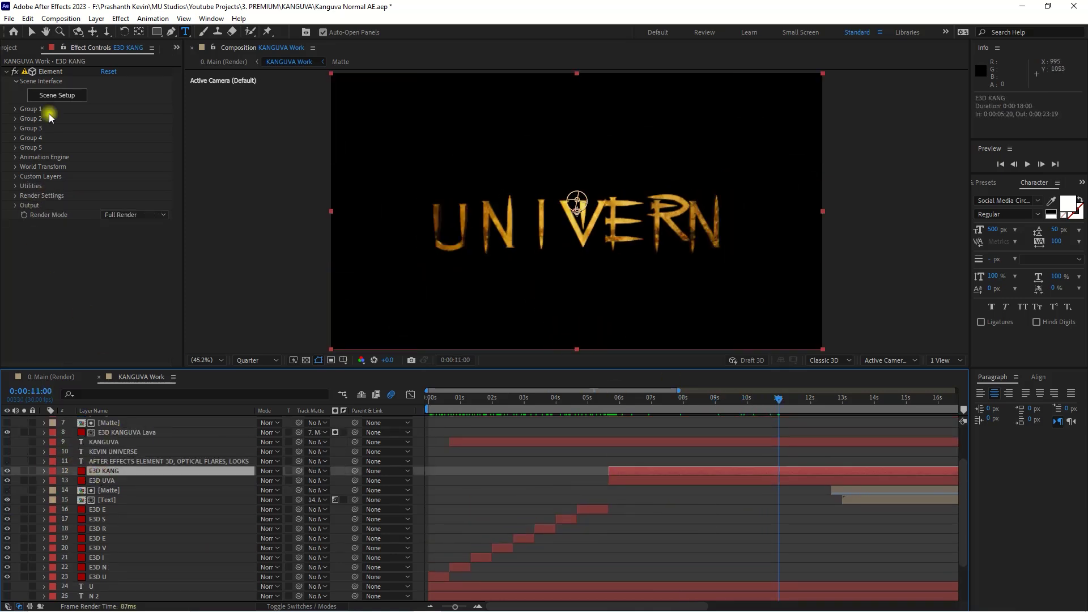
pyautogui.click(15, 176)
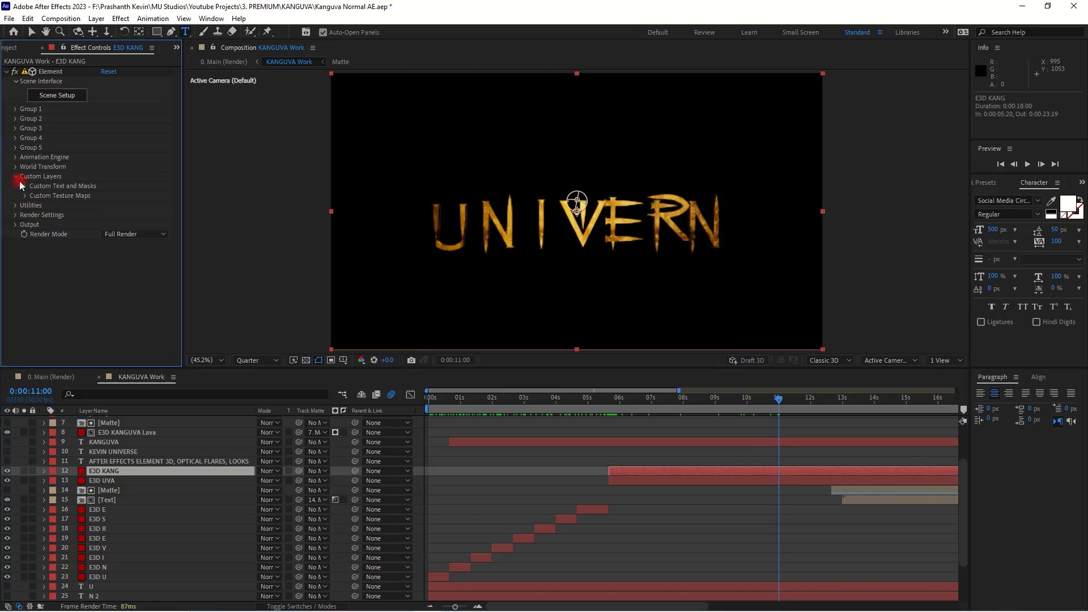
pyautogui.click(108, 195)
pyautogui.click(103, 195)
pyautogui.click(108, 205)
pyautogui.click(86, 206)
pyautogui.click(108, 215)
pyautogui.click(87, 213)
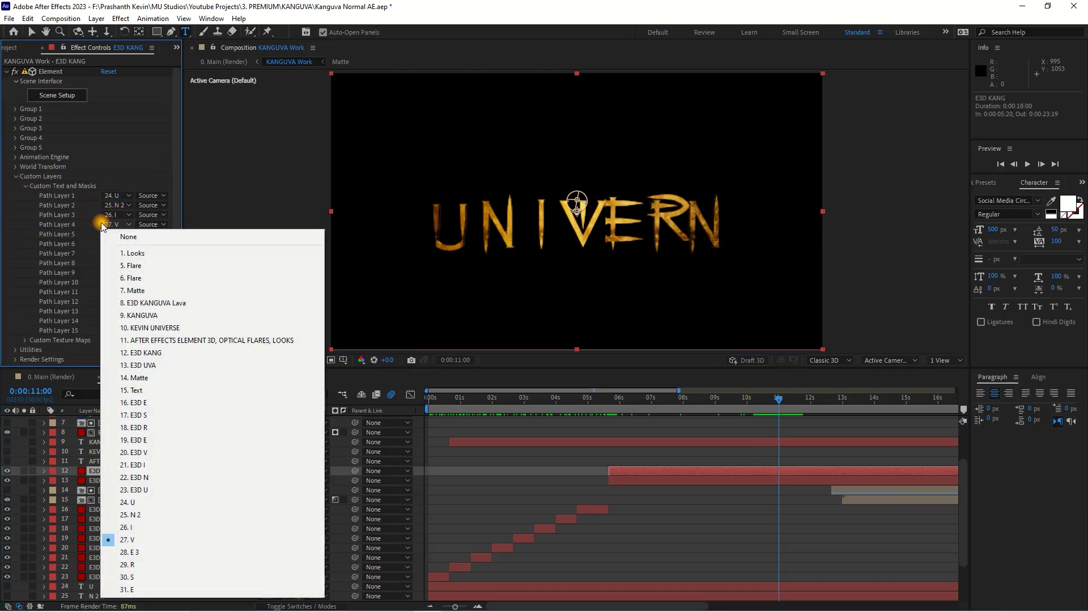
pyautogui.click(87, 223)
pyautogui.click(19, 183)
pyautogui.click(16, 176)
# - Rename the E3D KANG layer to E3D UNIV
pyautogui.rightClick(108, 471)
pyautogui.click(162, 465)
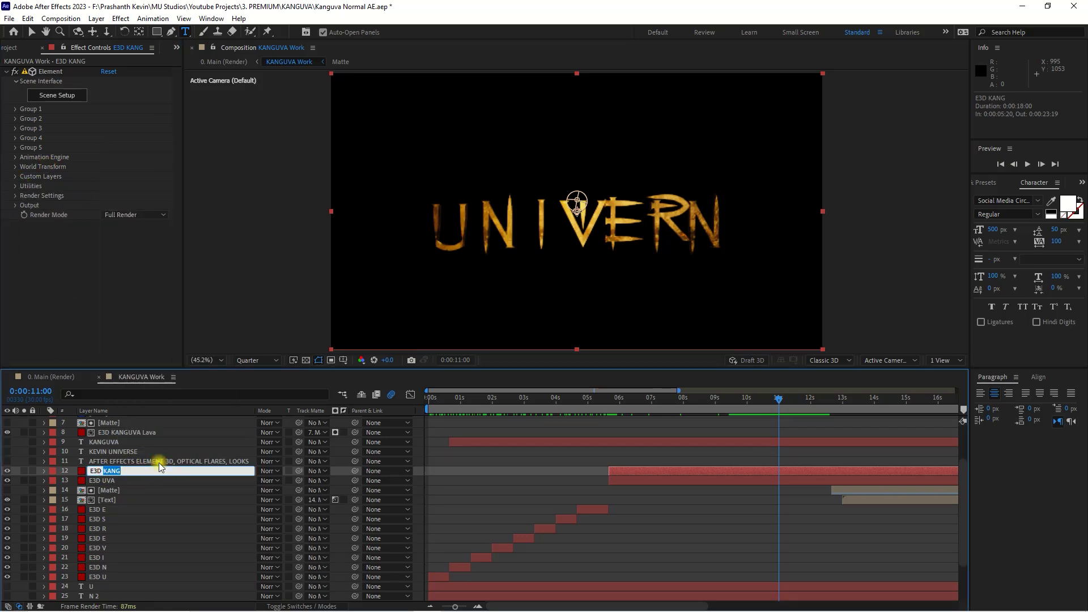
pyautogui.click(110, 481)
# - On E3D UVA, assign the S text layer to Path Layer 3 and E to Path Layer 4
pyautogui.click(14, 204)
pyautogui.click(15, 177)
pyautogui.click(25, 186)
pyautogui.click(125, 195)
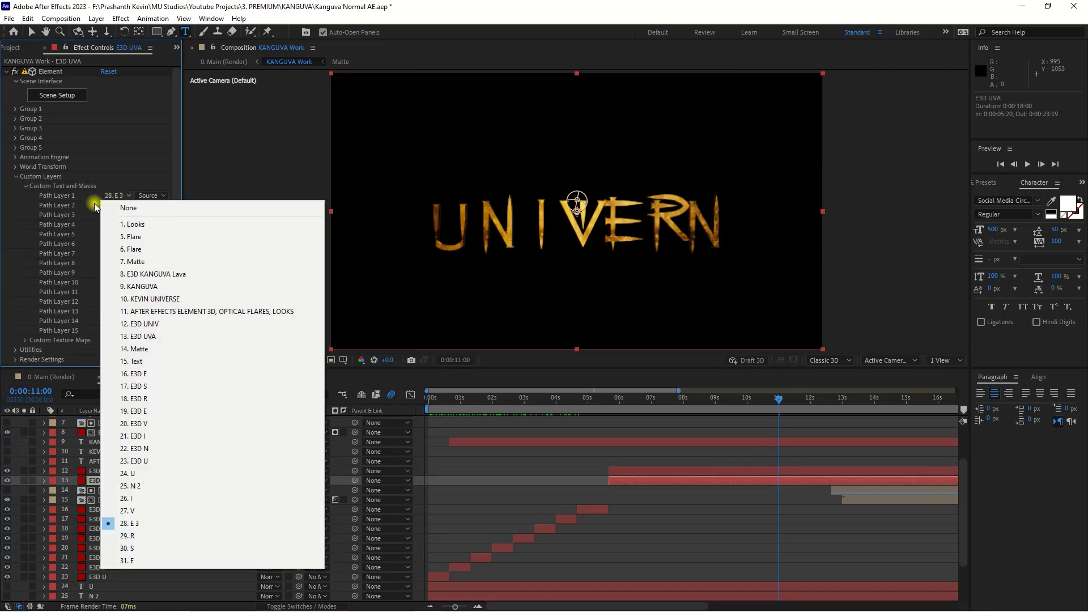
pyautogui.click(117, 206)
pyautogui.click(116, 206)
pyautogui.click(97, 222)
pyautogui.click(116, 215)
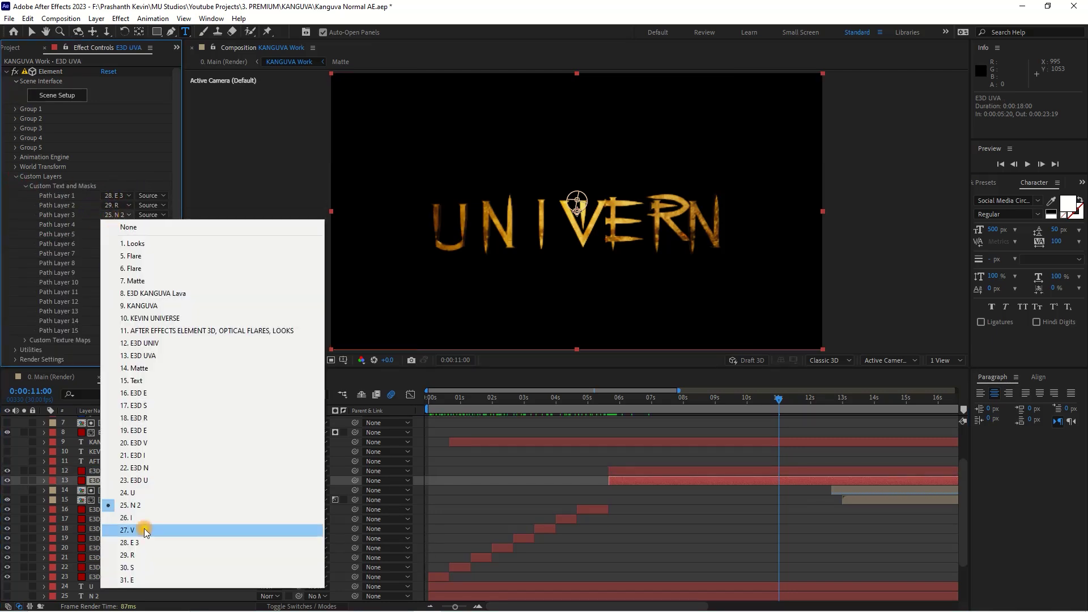
pyautogui.click(142, 568)
pyautogui.click(112, 226)
pyautogui.click(136, 589)
pyautogui.click(17, 176)
# - Rename the E3D UVA layer to E3D ERSE
pyautogui.rightClick(105, 480)
pyautogui.click(131, 450)
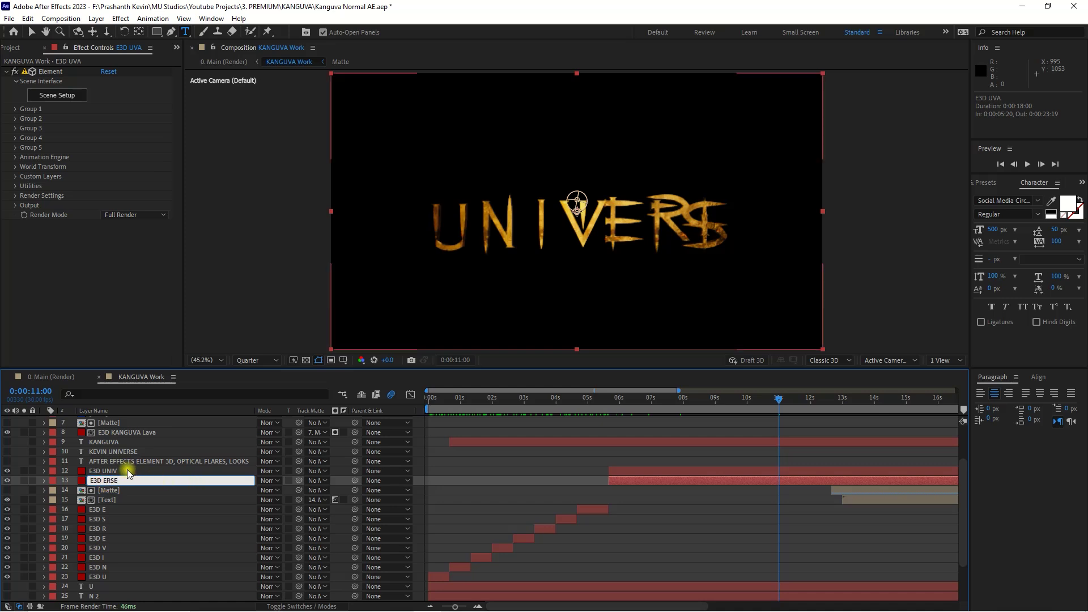
pyautogui.click(127, 471)
# - Inspect the K, A, N and G letter models in E3D UNIV's Scene Setup
pyautogui.click(60, 94)
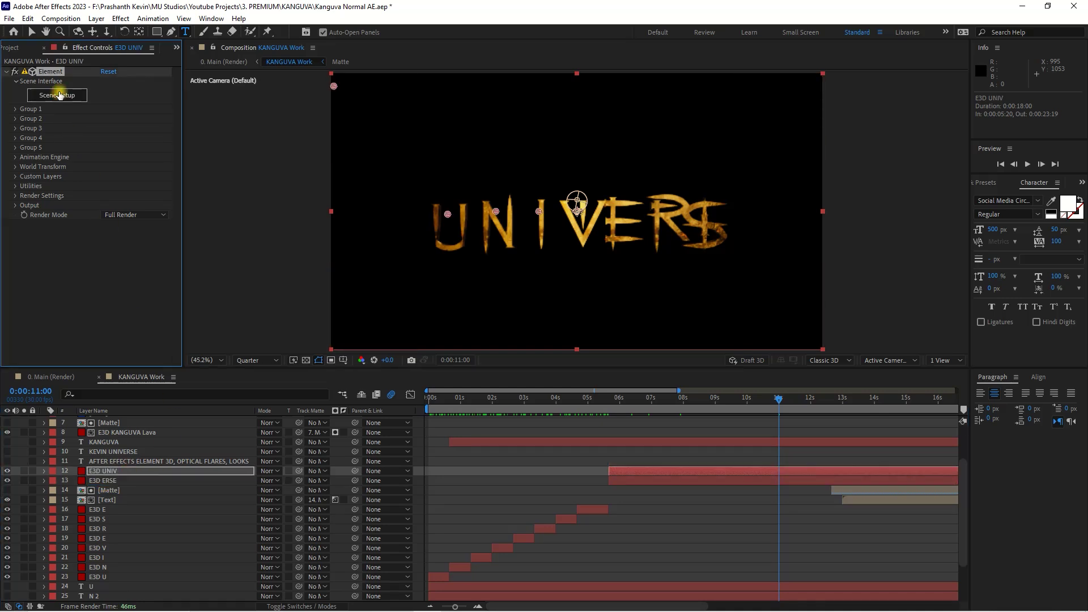
pyautogui.click(59, 95)
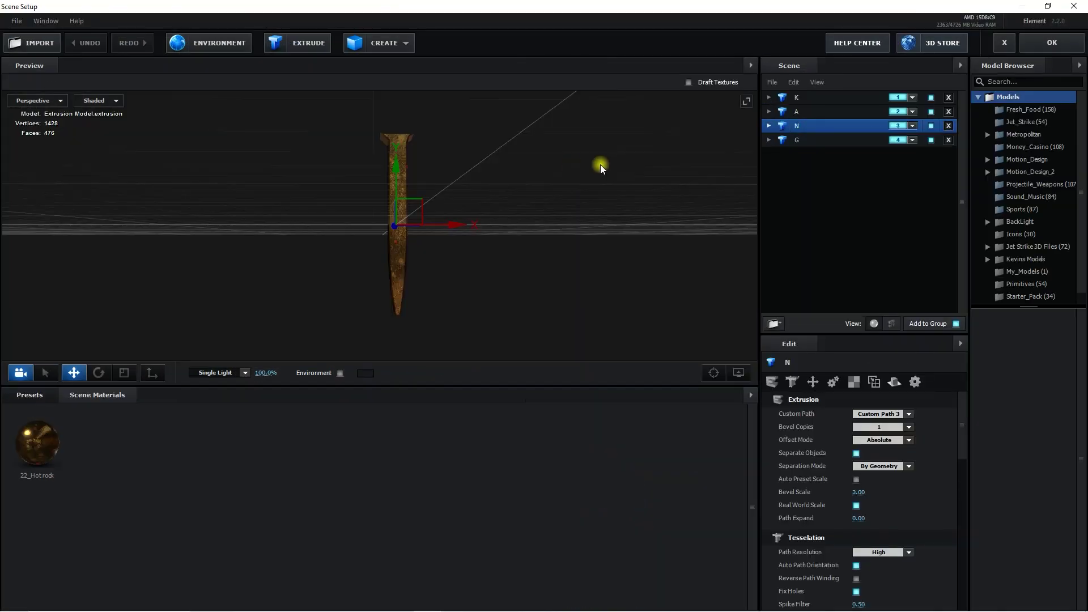
pyautogui.click(796, 98)
pyautogui.click(805, 111)
pyautogui.click(814, 126)
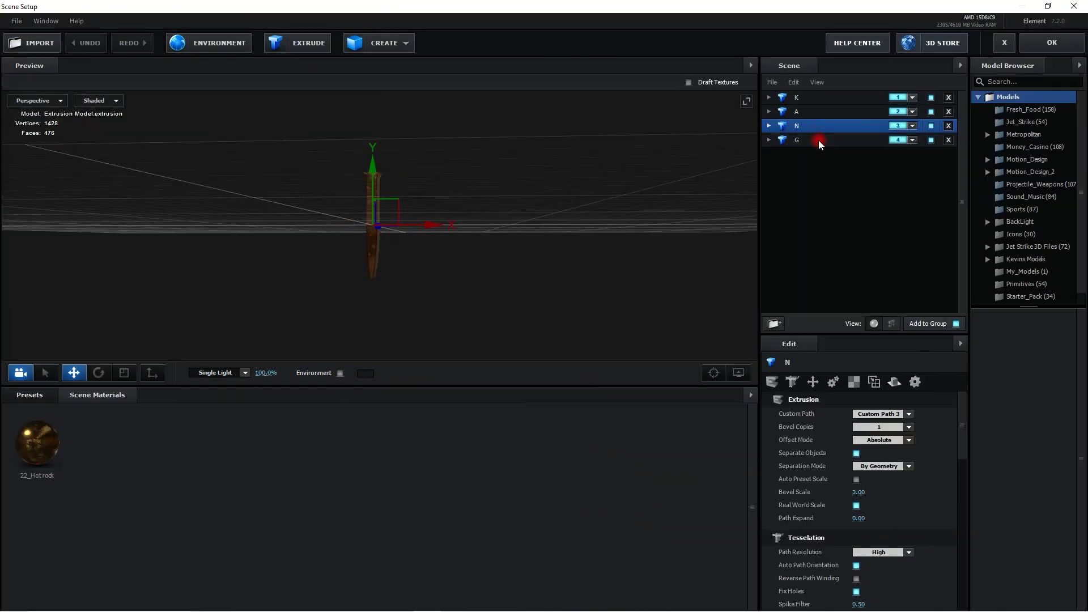
pyautogui.click(818, 140)
pyautogui.click(1052, 43)
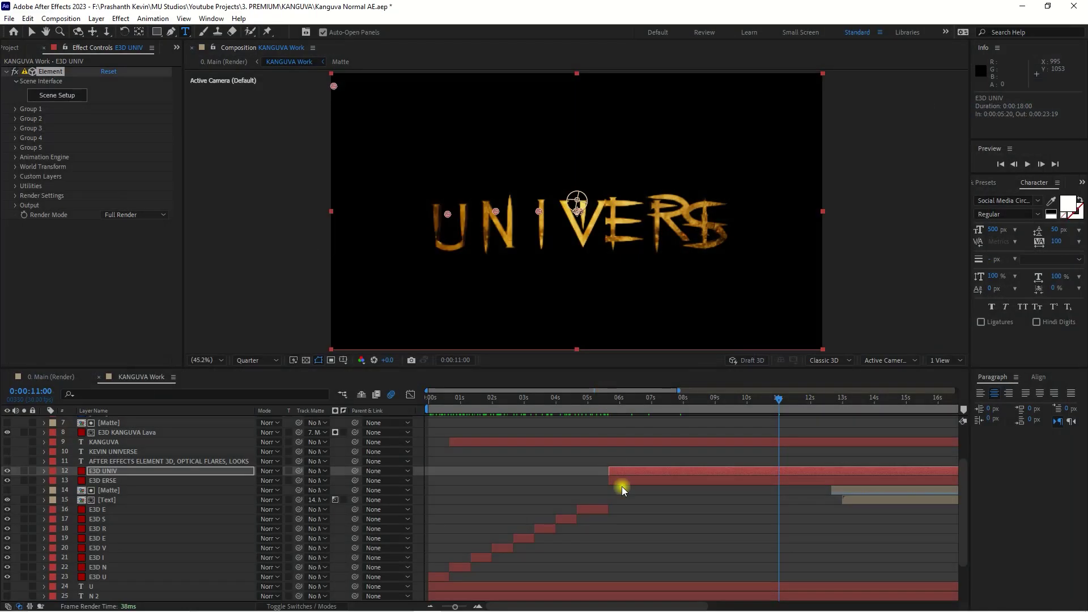
# - Reveal the animated properties of the E3D UNIV and E3D ERSE layers
pyautogui.click(664, 517)
pyautogui.click(668, 474)
pyautogui.press('u')
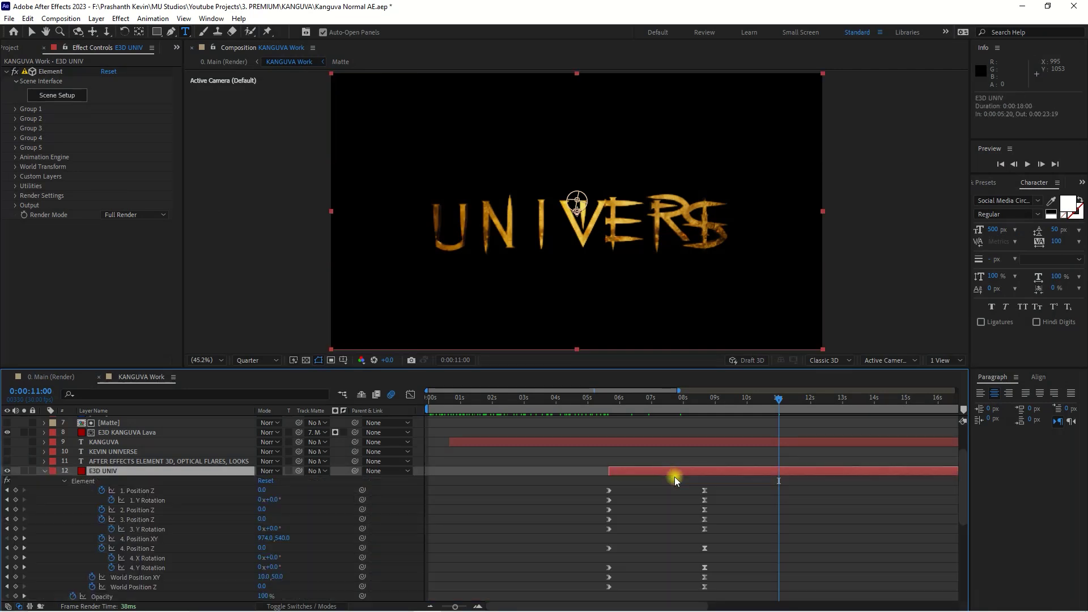
pyautogui.click(777, 504)
pyautogui.scroll(-3, 669, 522)
pyautogui.click(696, 519)
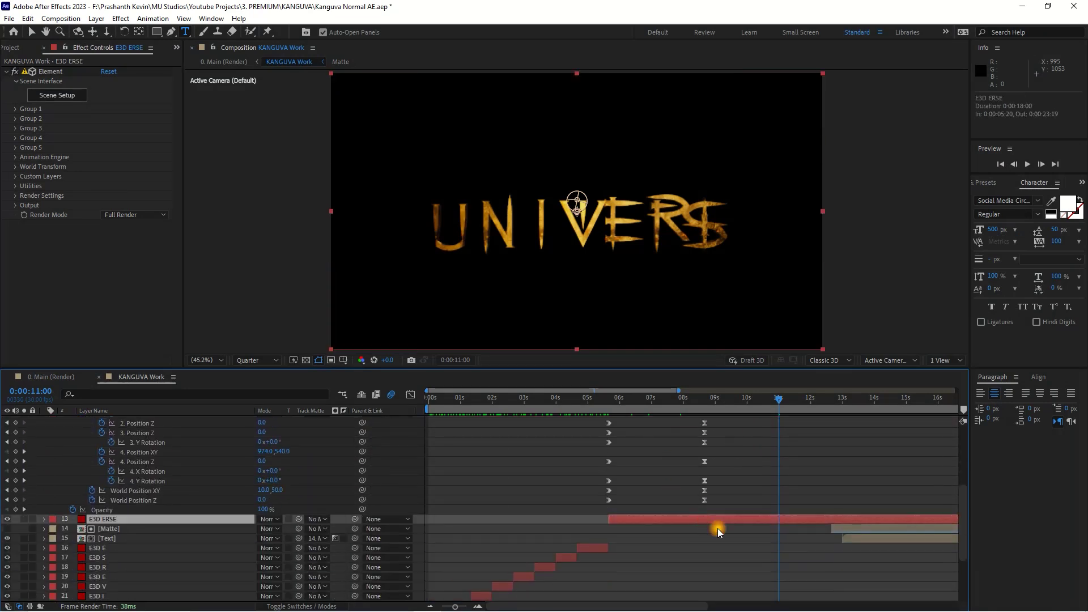
pyautogui.press('u')
pyautogui.click(784, 478)
# - Step through the 8:20 and 20:20 Position XY keyframes to watch the V fly in
pyautogui.click(23, 463)
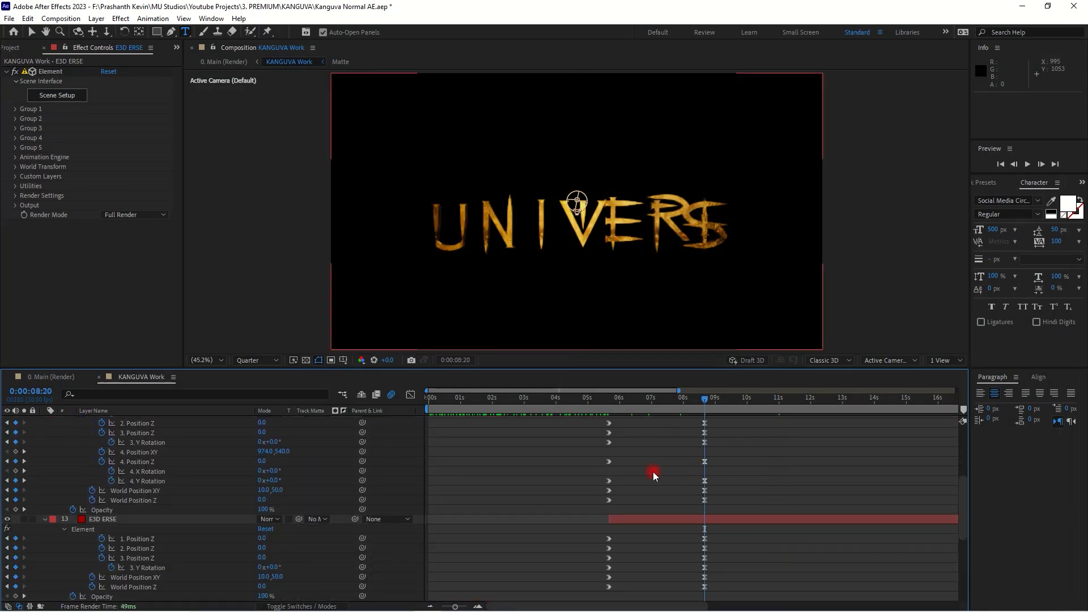
pyautogui.scroll(3, 653, 472)
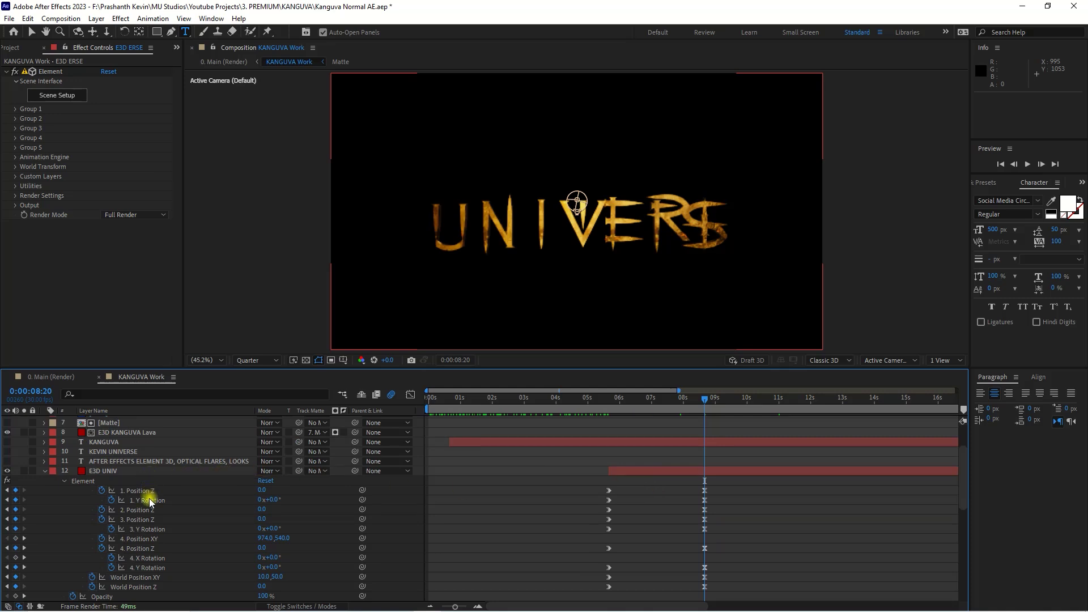
pyautogui.click(162, 541)
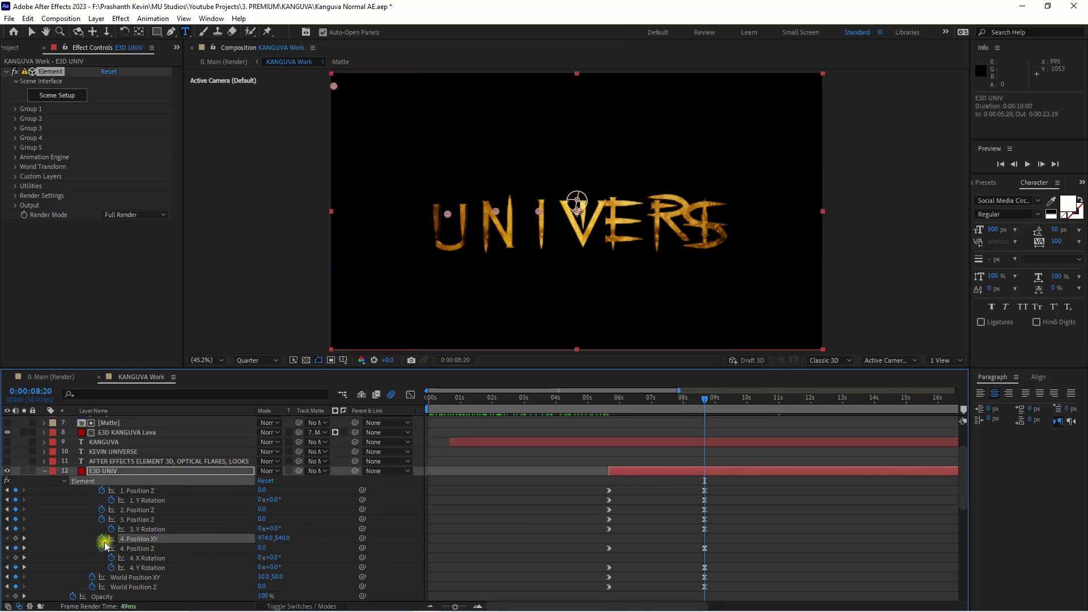
pyautogui.scroll(-3, 522, 520)
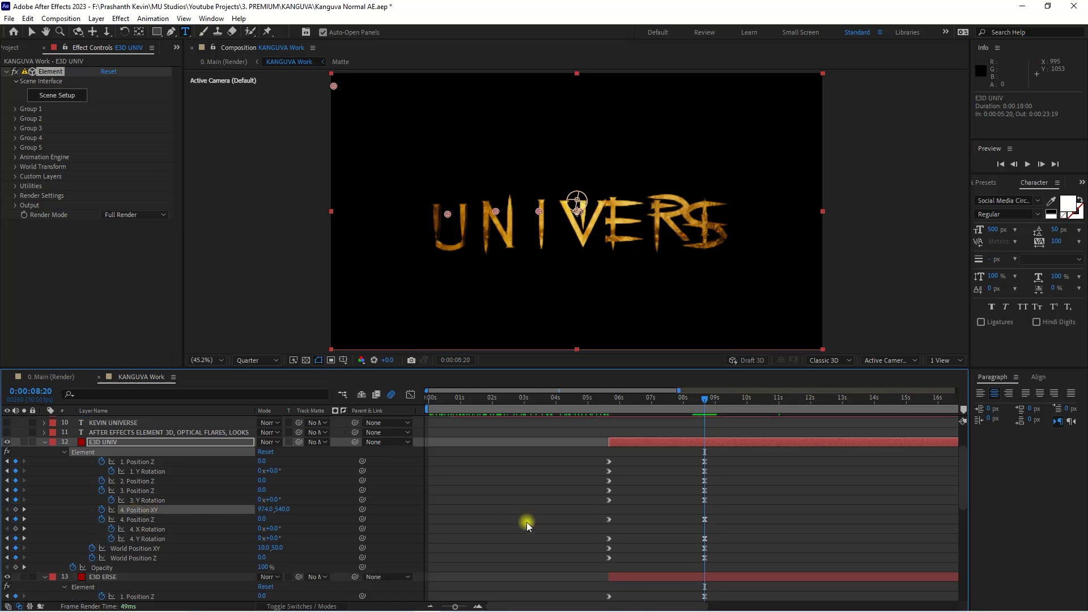
pyautogui.click(24, 451)
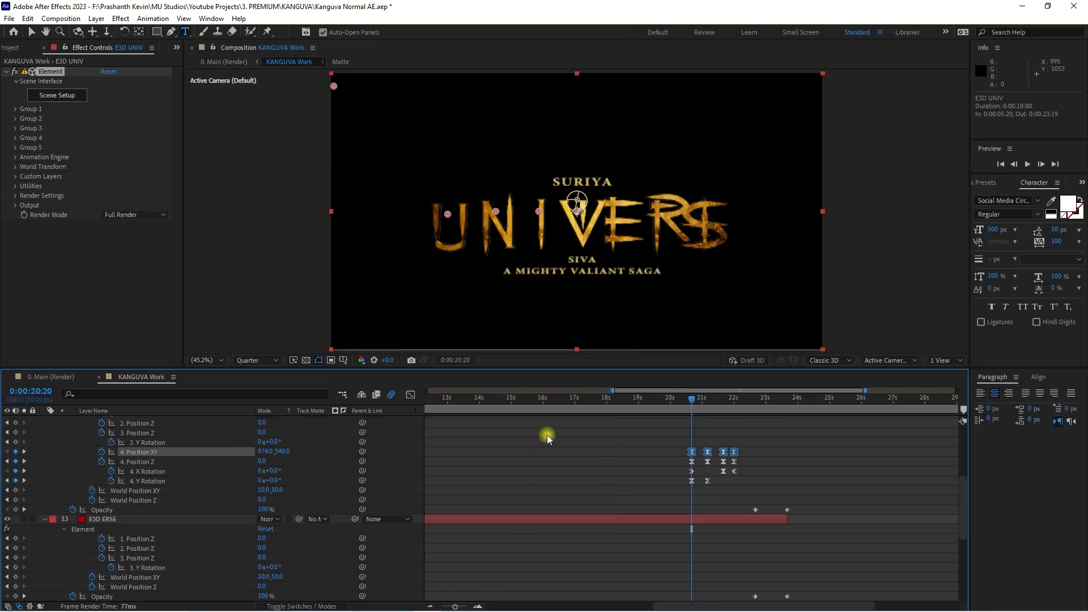
pyautogui.click(574, 468)
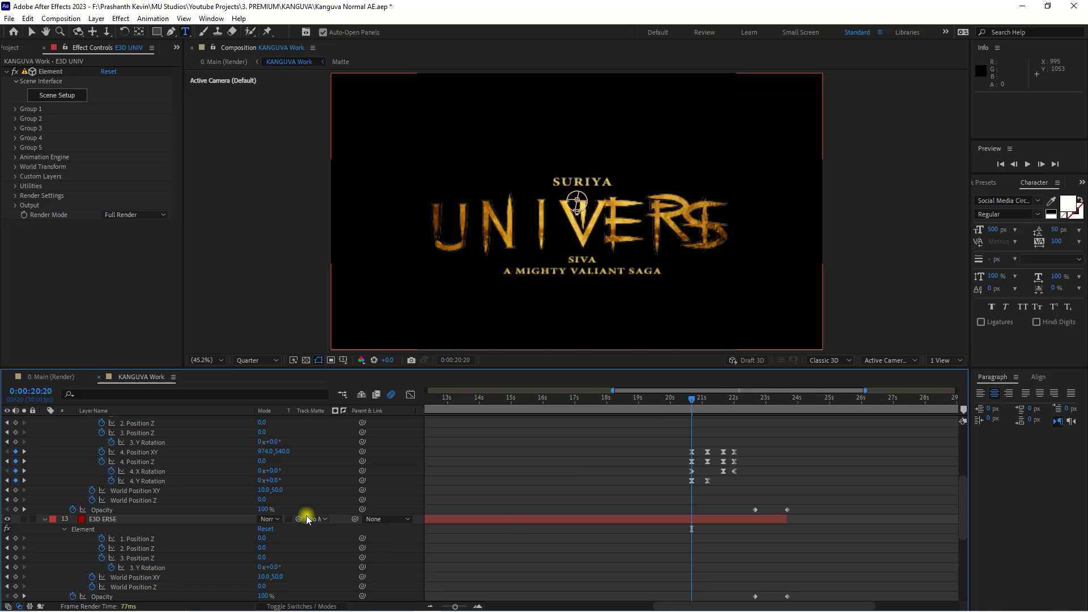
pyautogui.click(695, 401)
pyautogui.moveTo(695, 401); pyautogui.dragTo(707, 401)
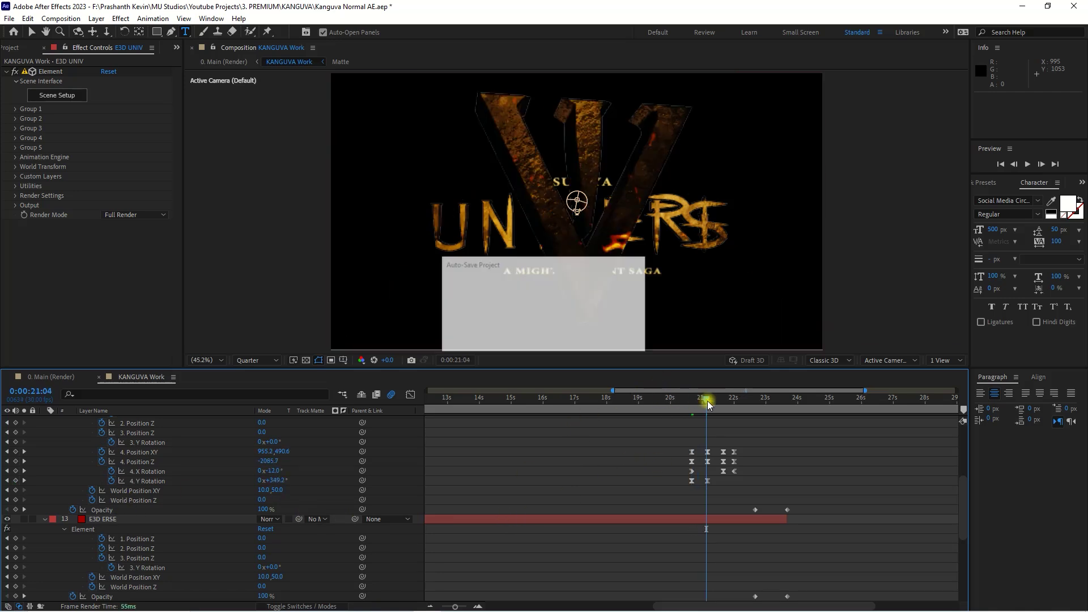
pyautogui.scroll(1, 547, 462)
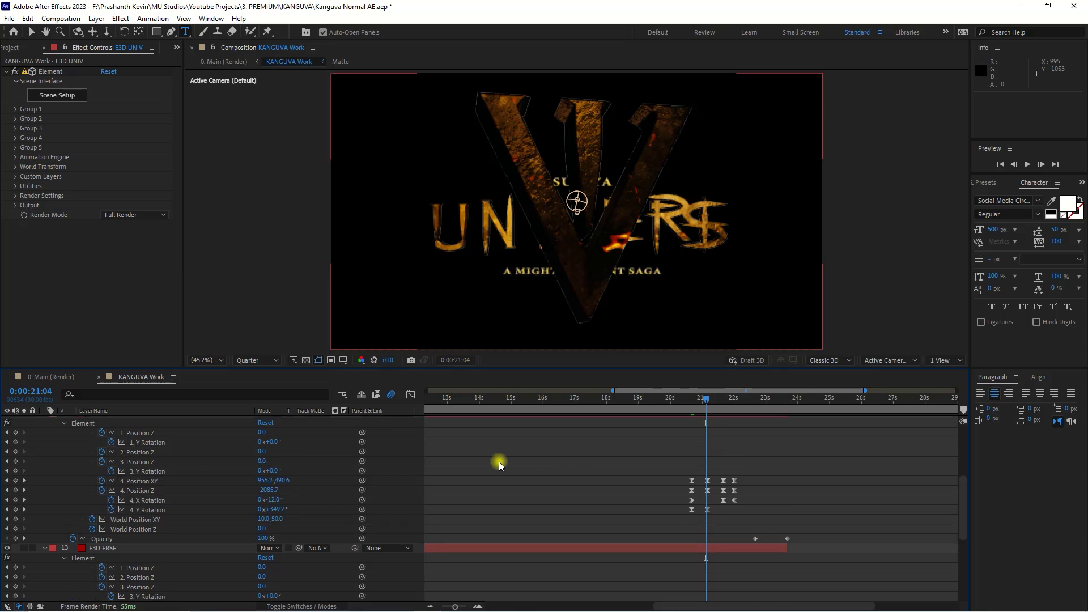
pyautogui.scroll(1, 144, 449)
# - Select E3D ERSE and show its Element effect settings
pyautogui.click(108, 577)
pyautogui.click(59, 92)
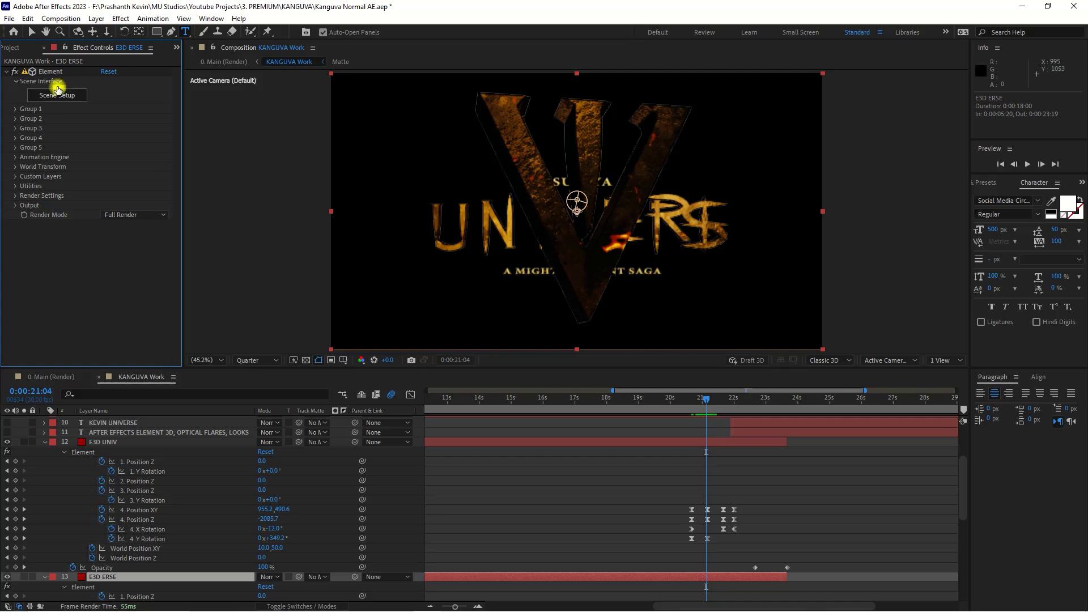
pyautogui.click(53, 95)
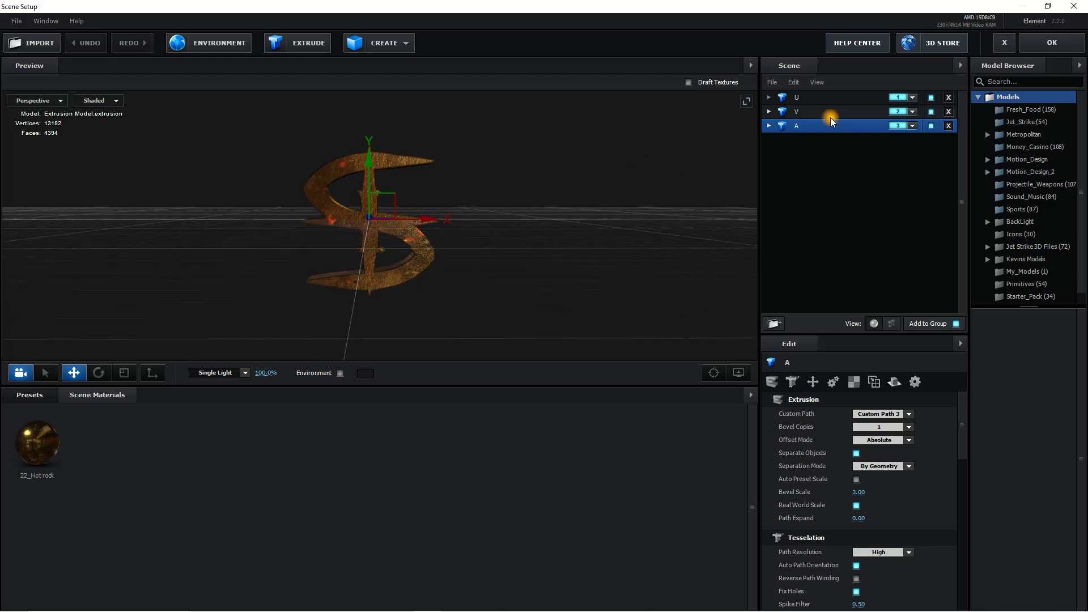
# - Duplicate the A model, put the copy in group 4 extruding Custom Path 4, and accept
pyautogui.click(832, 111)
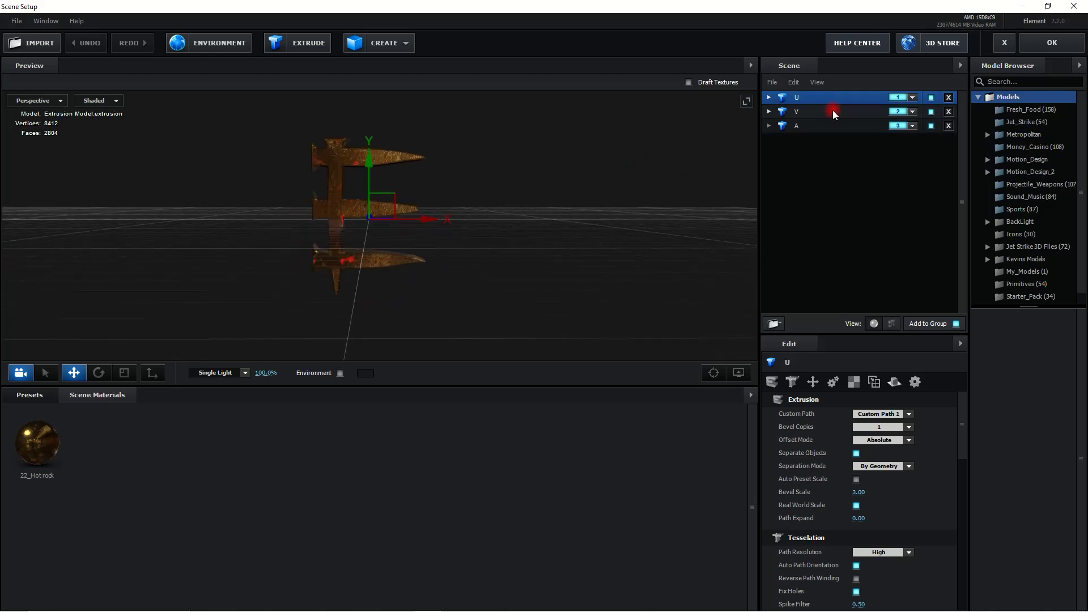
pyautogui.click(834, 124)
pyautogui.hotkey('ctrl', 'd')
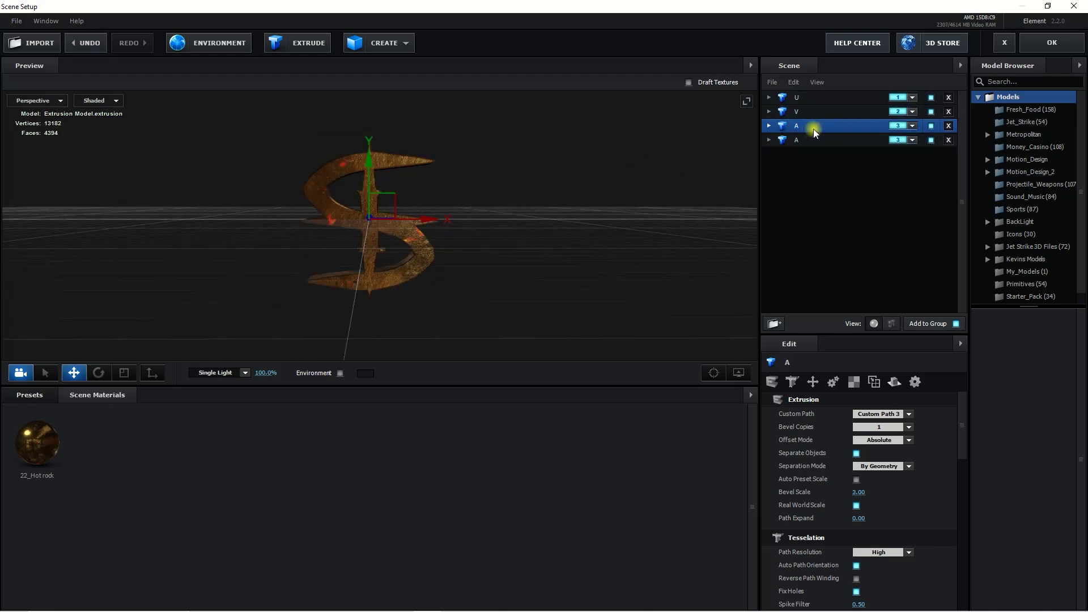
pyautogui.rightClick(821, 126)
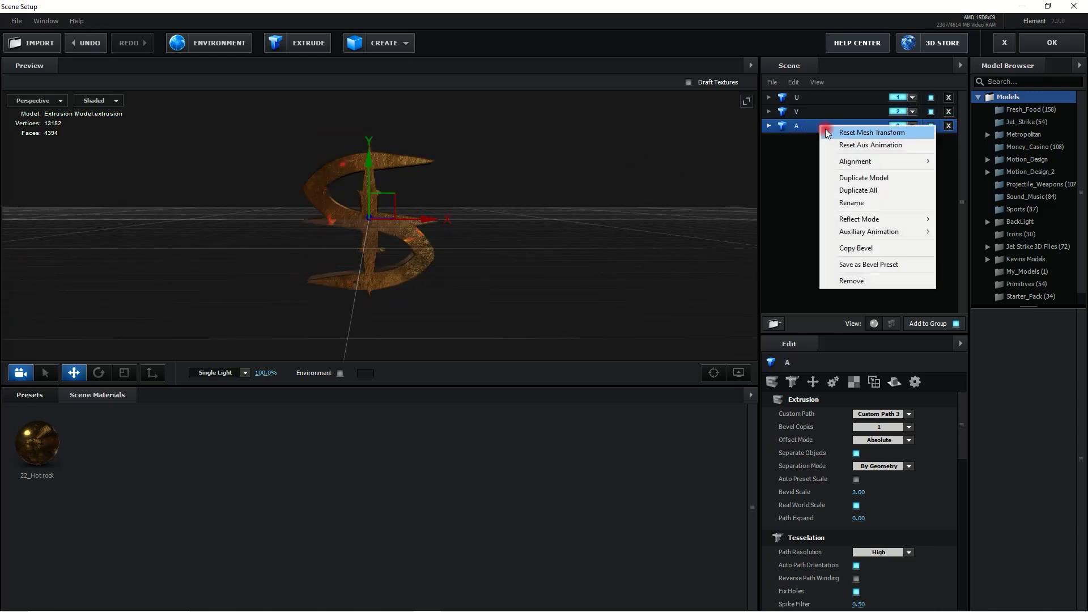
pyautogui.click(861, 178)
pyautogui.click(912, 139)
pyautogui.click(948, 157)
pyautogui.click(881, 414)
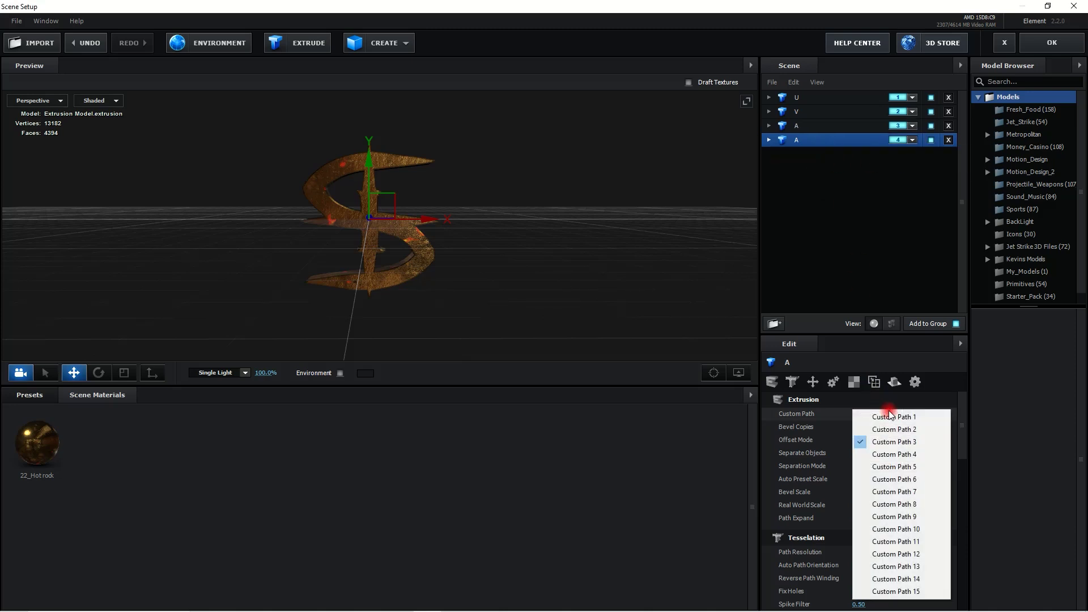
pyautogui.click(898, 452)
pyautogui.click(1040, 43)
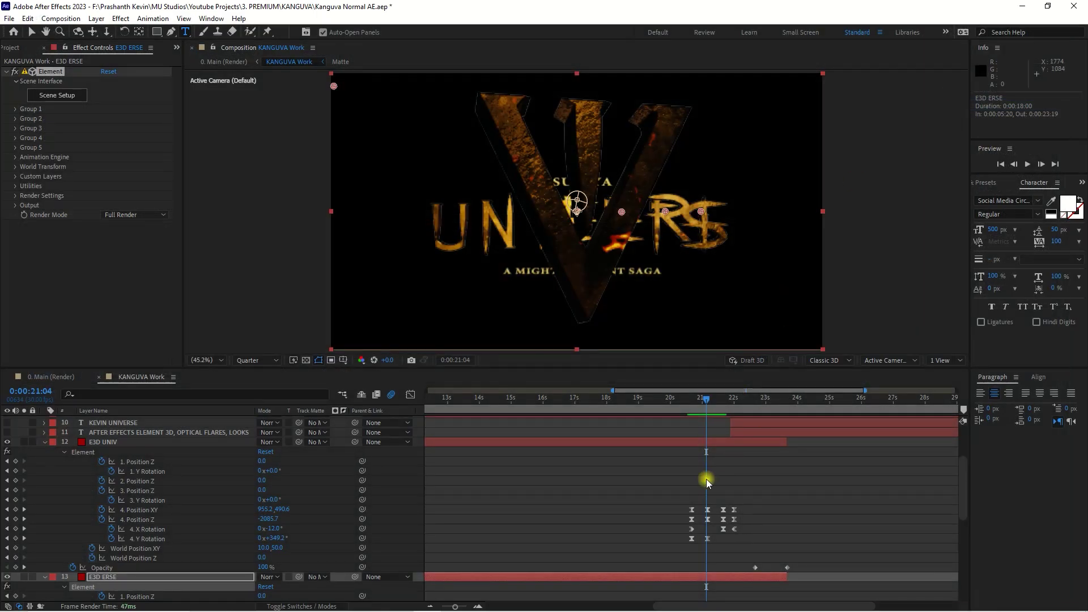
# - Move the current time to 0:00:08:20 where the UNIVERS letters line up
pyautogui.click(704, 443)
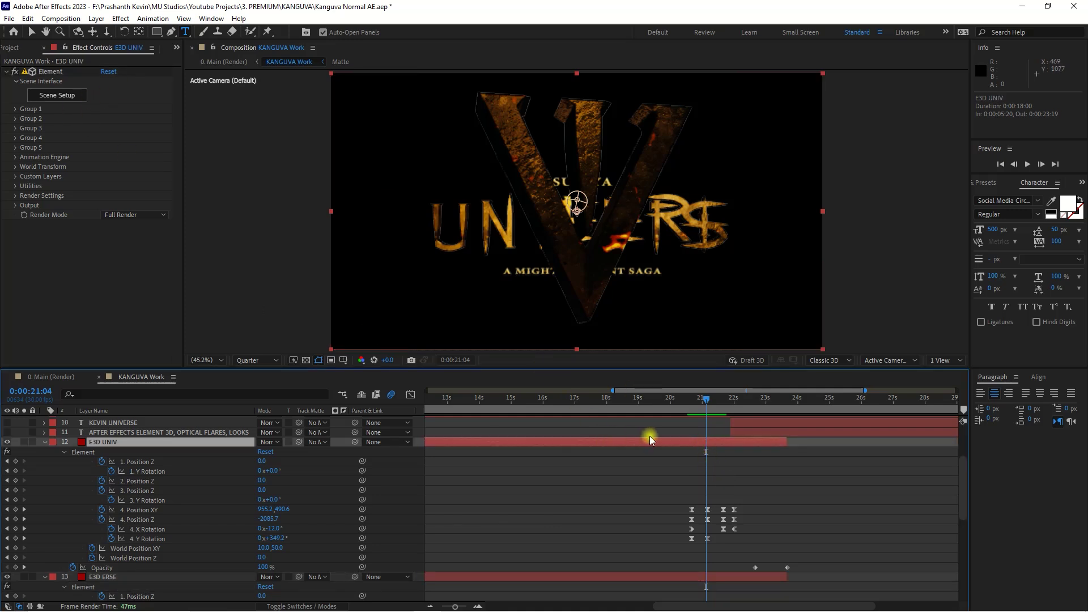
pyautogui.moveTo(697, 607); pyautogui.dragTo(558, 606)
pyautogui.click(637, 401)
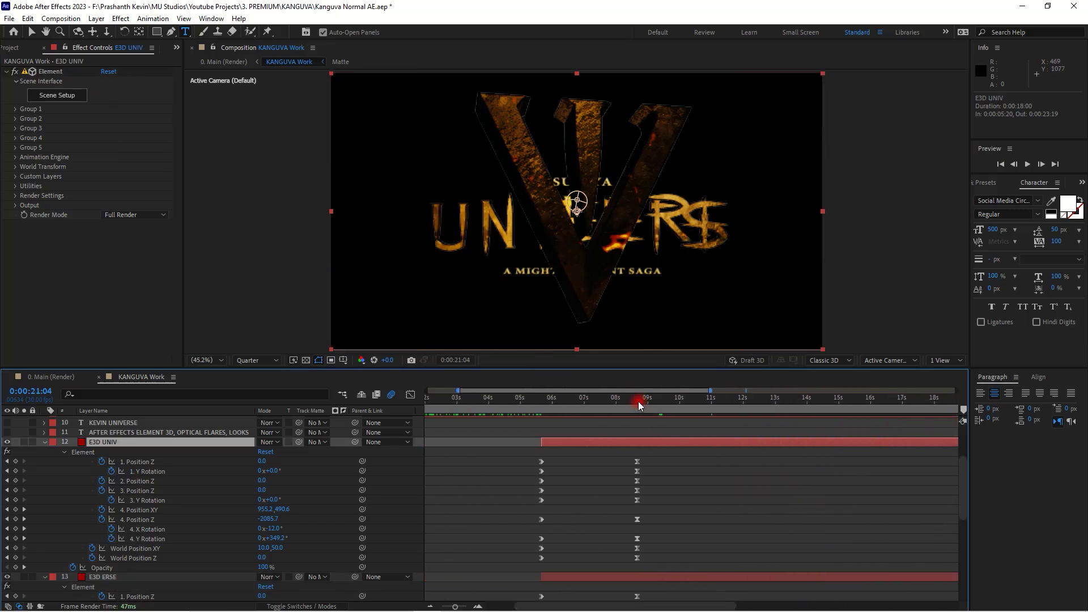
pyautogui.press('pageup')
pyautogui.press('pageup')
pyautogui.press('pagedown')
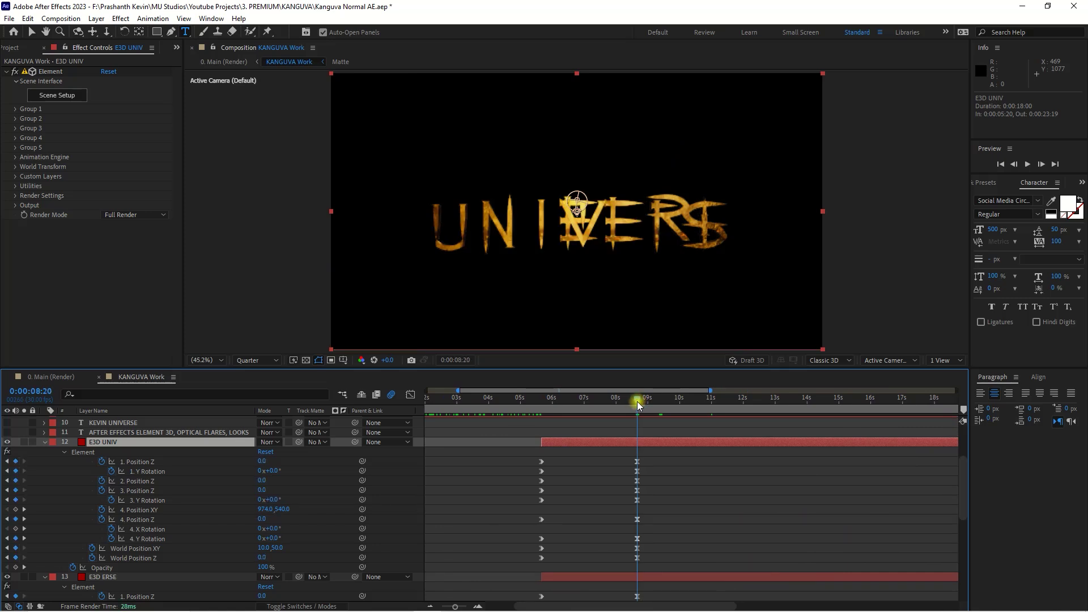
pyautogui.click(675, 482)
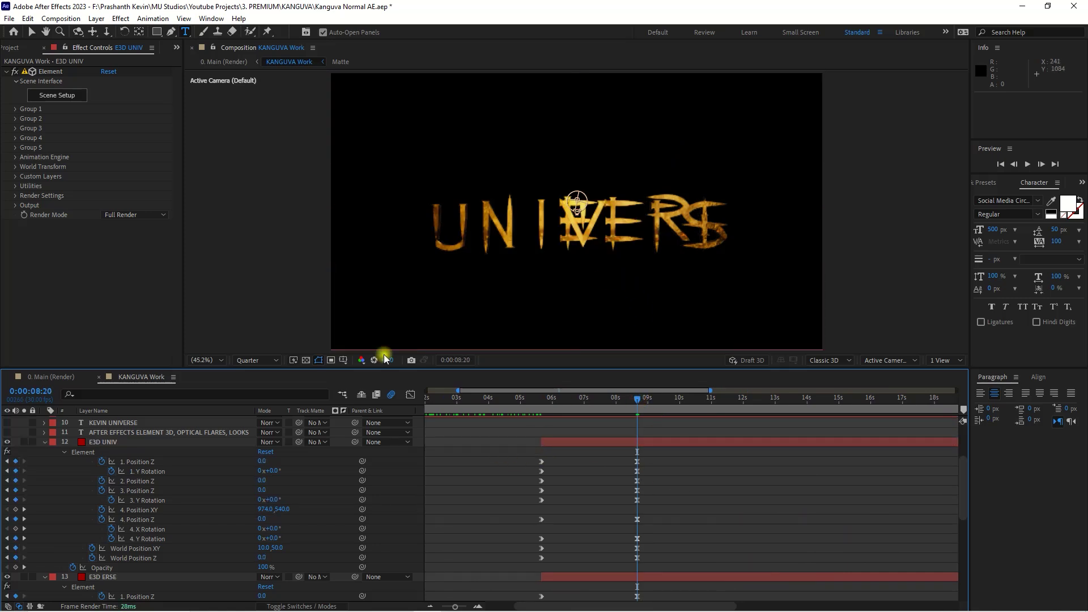
# - Turn on the composition grid and expand Group 1 on E3D UNIV
pyautogui.click(344, 361)
pyautogui.click(368, 388)
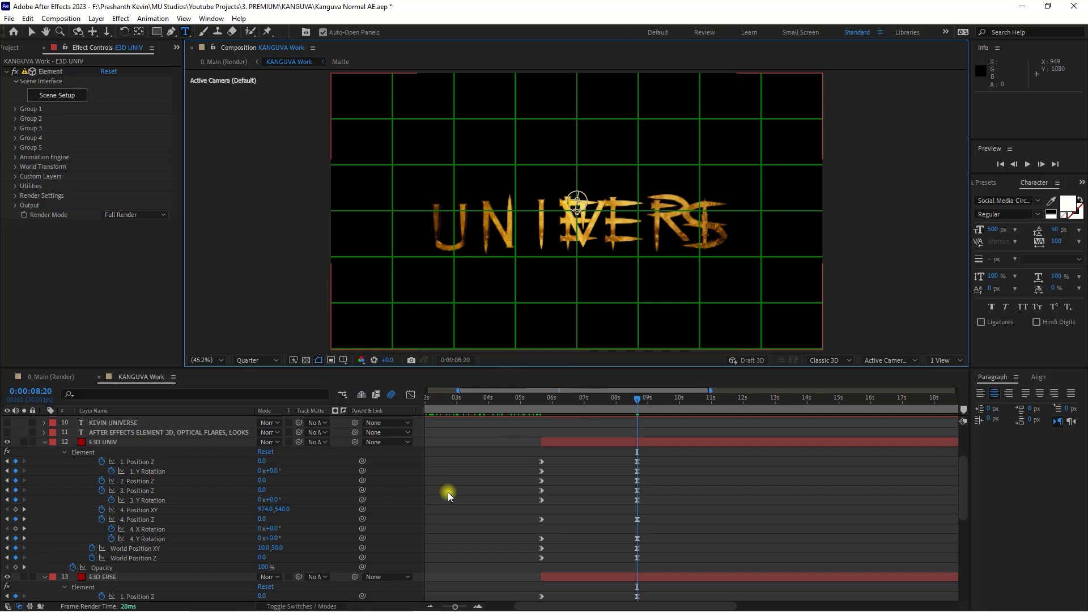
pyautogui.click(142, 443)
pyautogui.click(16, 109)
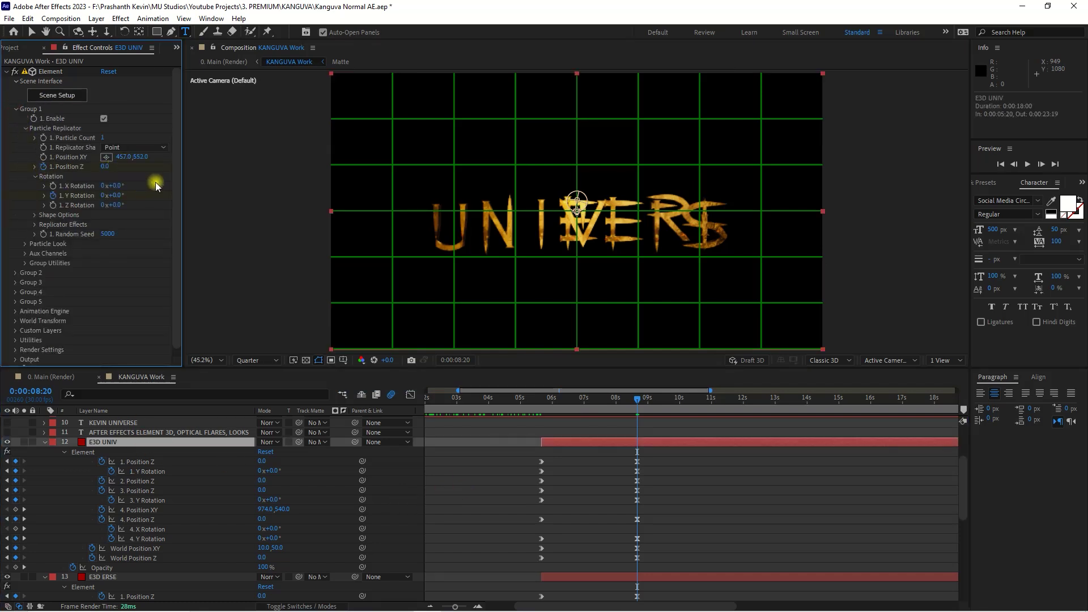
pyautogui.click(141, 157)
# - Raise the U slightly (Group 1) and move the N left (Group 2) on E3D UNIV
pyautogui.click(121, 158)
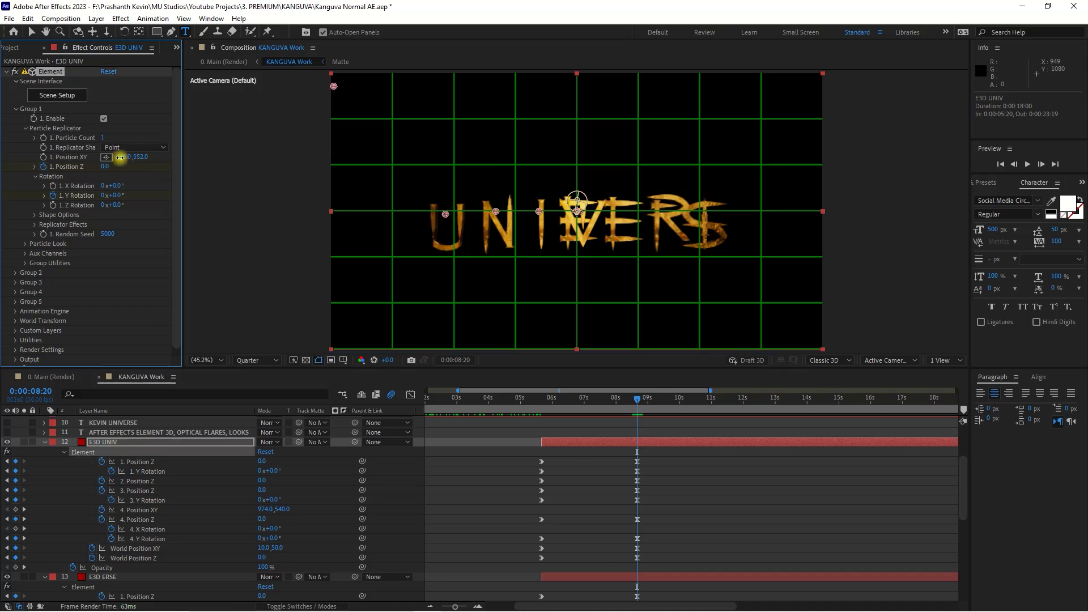
pyautogui.moveTo(119, 158); pyautogui.dragTo(126, 158)
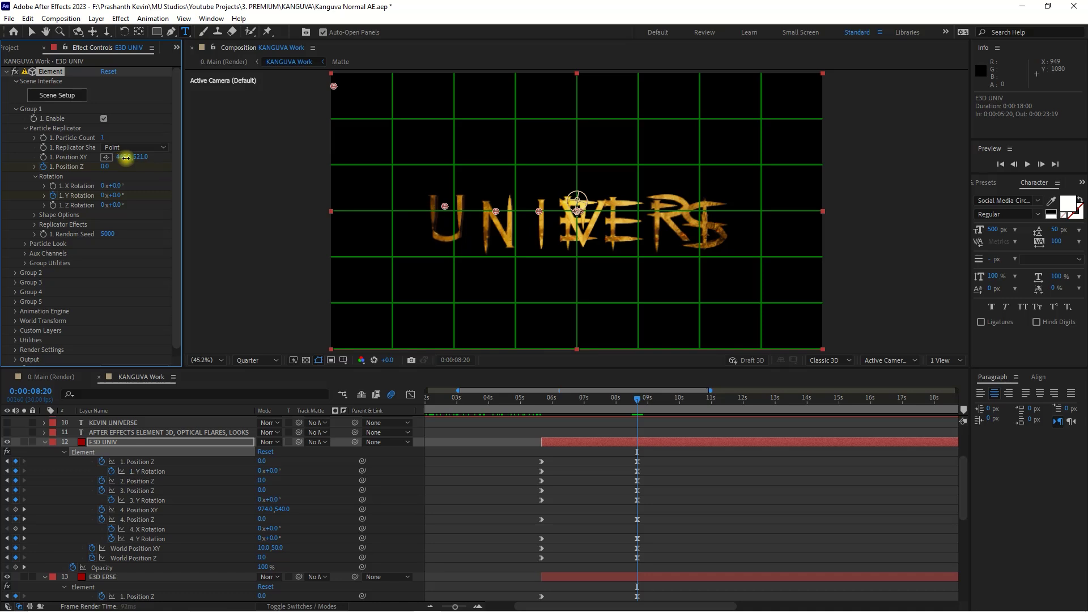
pyautogui.moveTo(128, 158); pyautogui.dragTo(131, 158)
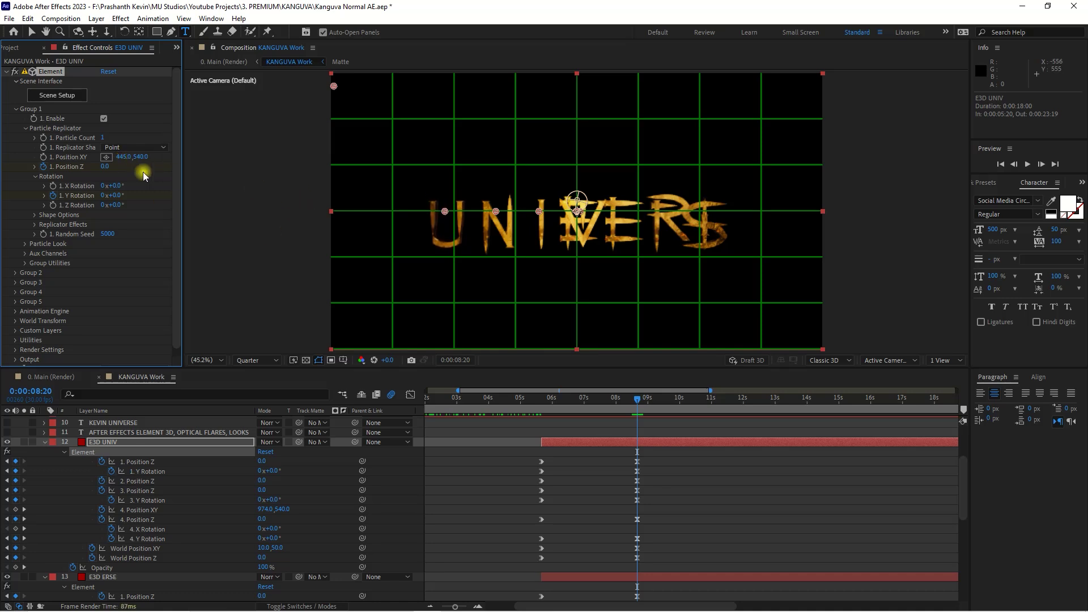
pyautogui.click(17, 273)
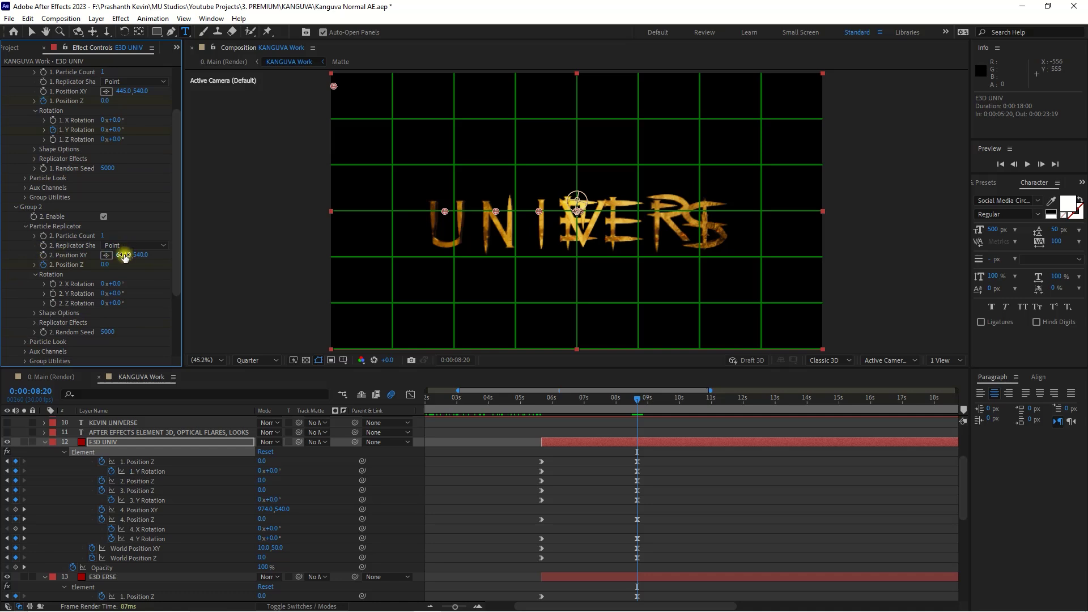
pyautogui.moveTo(129, 257); pyautogui.dragTo(107, 256)
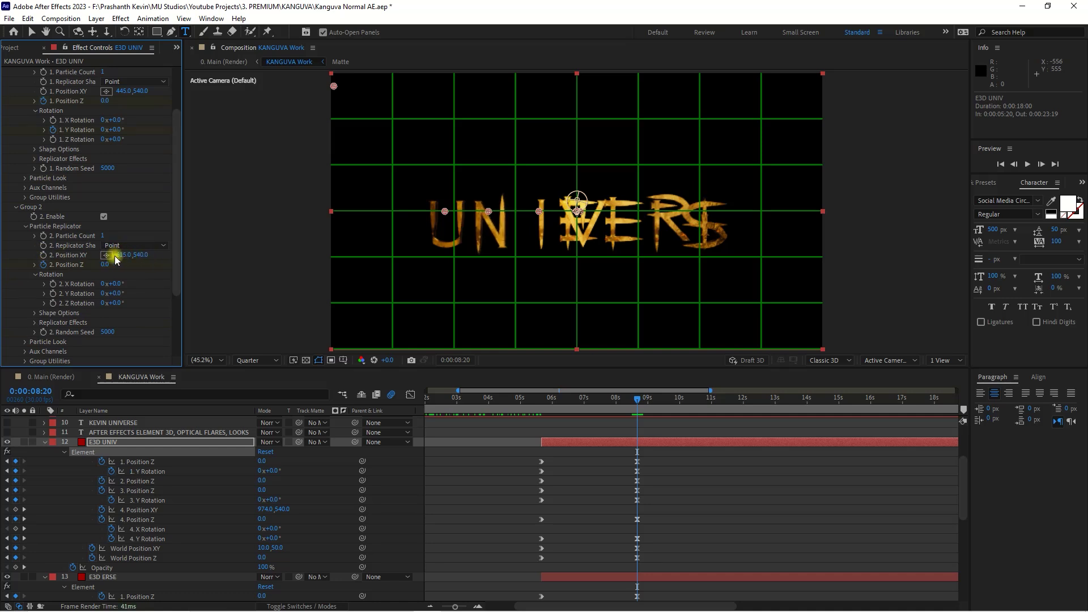
pyautogui.moveTo(118, 255); pyautogui.dragTo(123, 259)
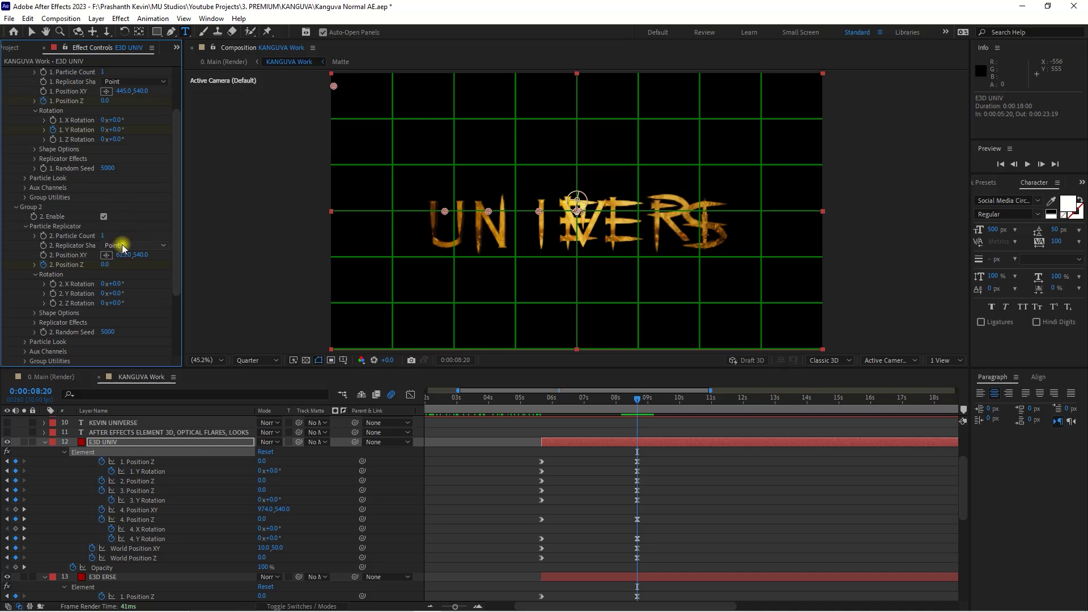
# - Shift Group 3 to 745,540 and Group 4 to 875,540 to space the middle letters
pyautogui.click(25, 342)
pyautogui.scroll(-3, 42, 316)
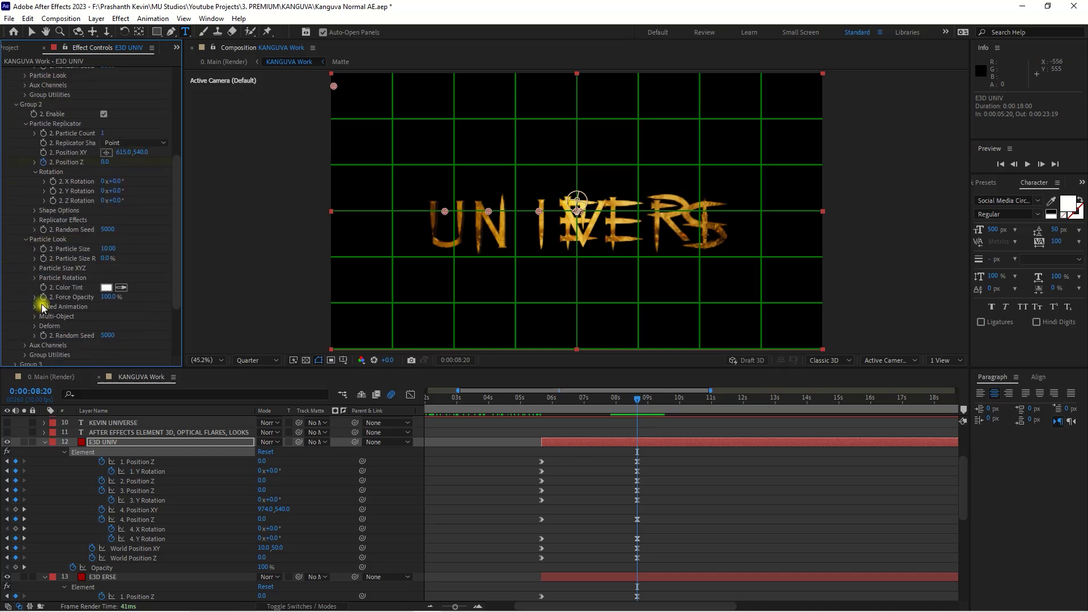
pyautogui.scroll(-3, 40, 235)
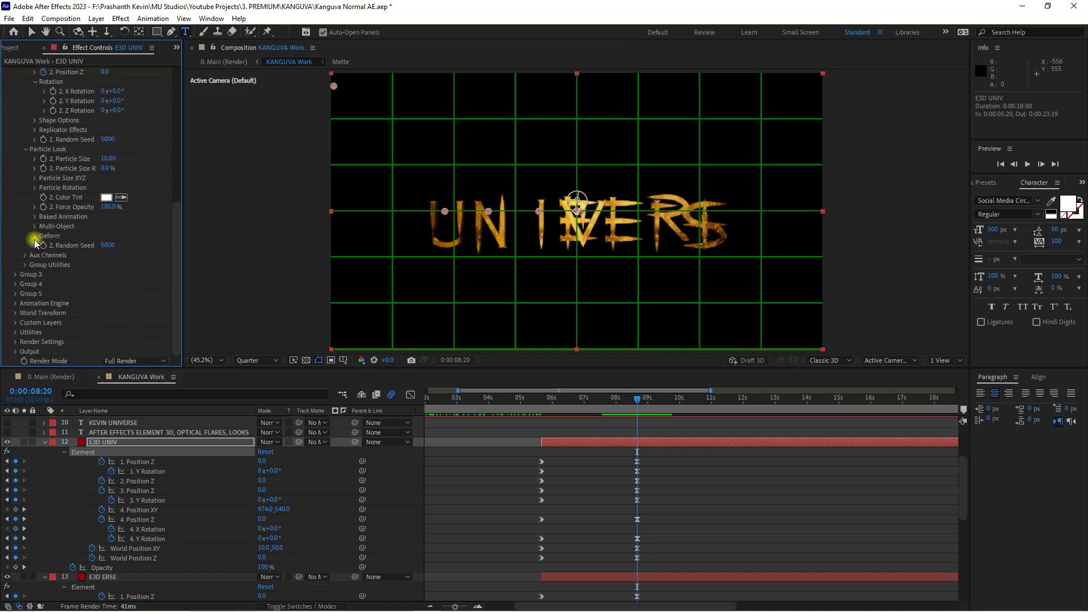
pyautogui.click(16, 274)
pyautogui.moveTo(110, 257); pyautogui.dragTo(96, 257)
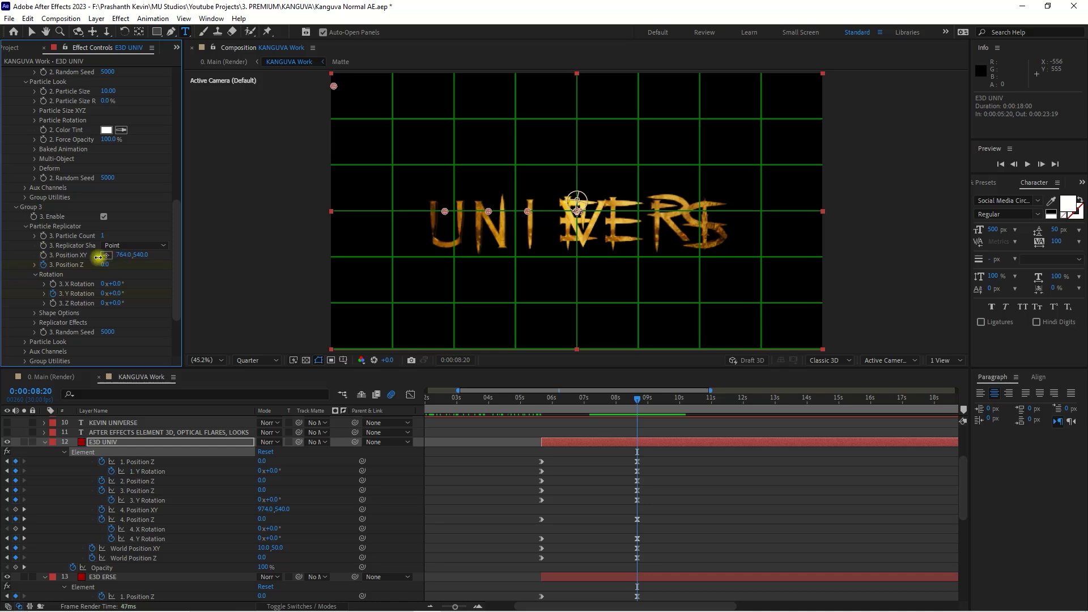
pyautogui.scroll(-3, 51, 283)
pyautogui.click(16, 297)
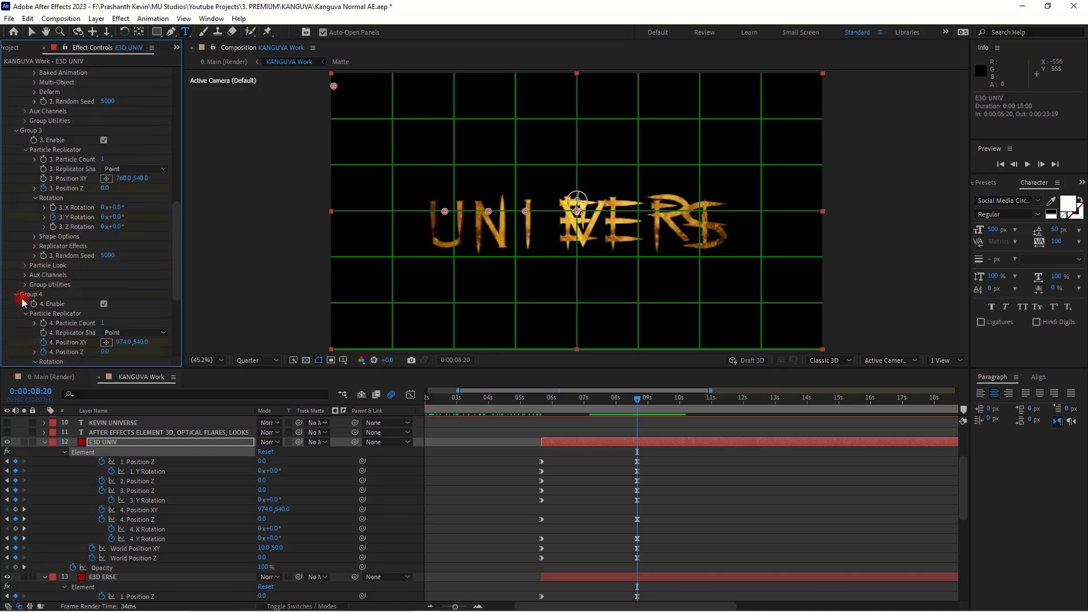
pyautogui.scroll(-3, 34, 301)
pyautogui.moveTo(123, 257)
pyautogui.mouseDown()
pyautogui.moveTo(76, 255)
pyautogui.moveTo(108, 256)
pyautogui.mouseUp()
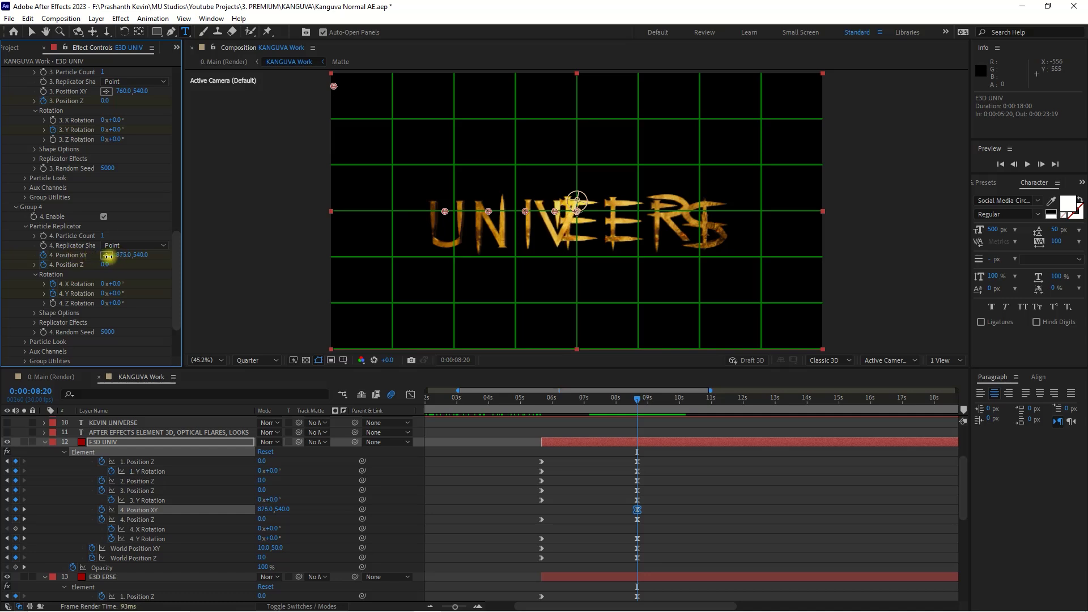
pyautogui.scroll(3, 96, 242)
pyautogui.moveTo(122, 146); pyautogui.dragTo(111, 143)
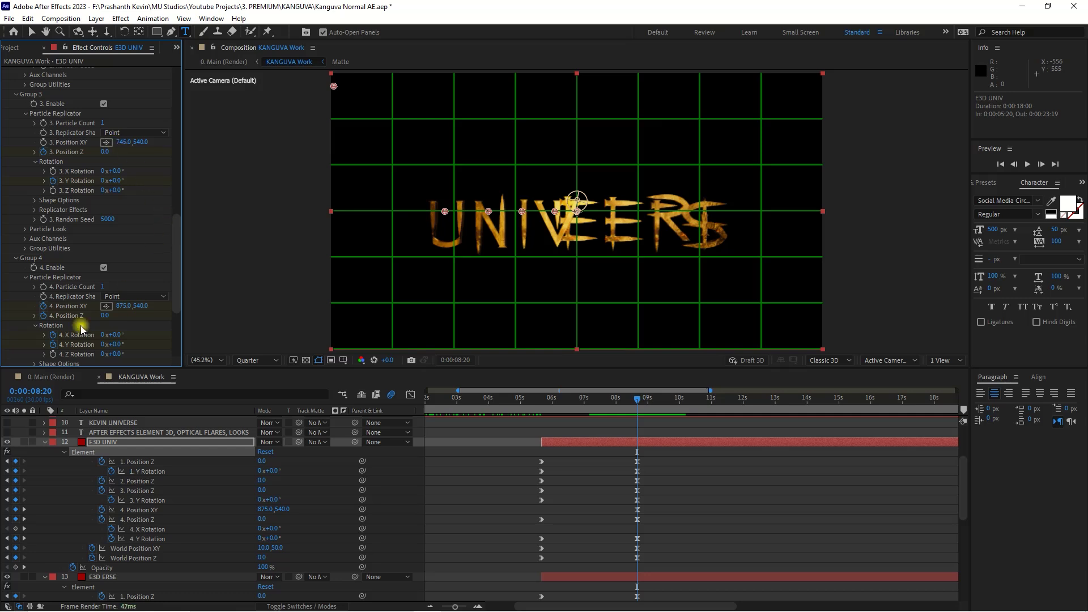
pyautogui.click(148, 576)
pyautogui.scroll(-5, 233, 495)
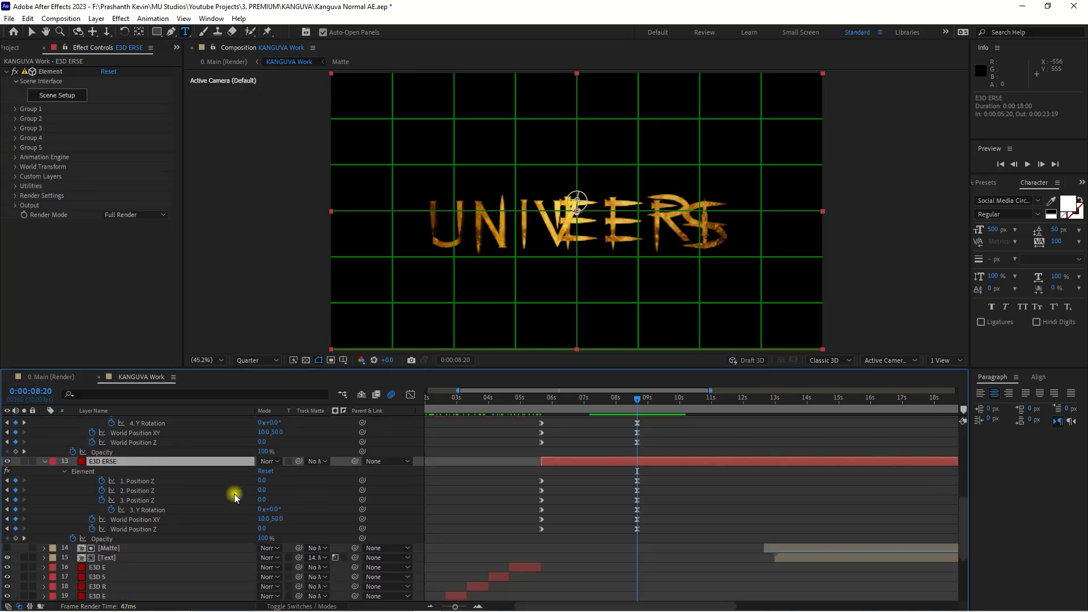
# - Shift the first ERSE letter and push the last E right to complete UNIVERSE
pyautogui.click(15, 109)
pyautogui.moveTo(122, 160)
pyautogui.mouseDown()
pyautogui.moveTo(142, 163)
pyautogui.moveTo(99, 163)
pyautogui.mouseUp()
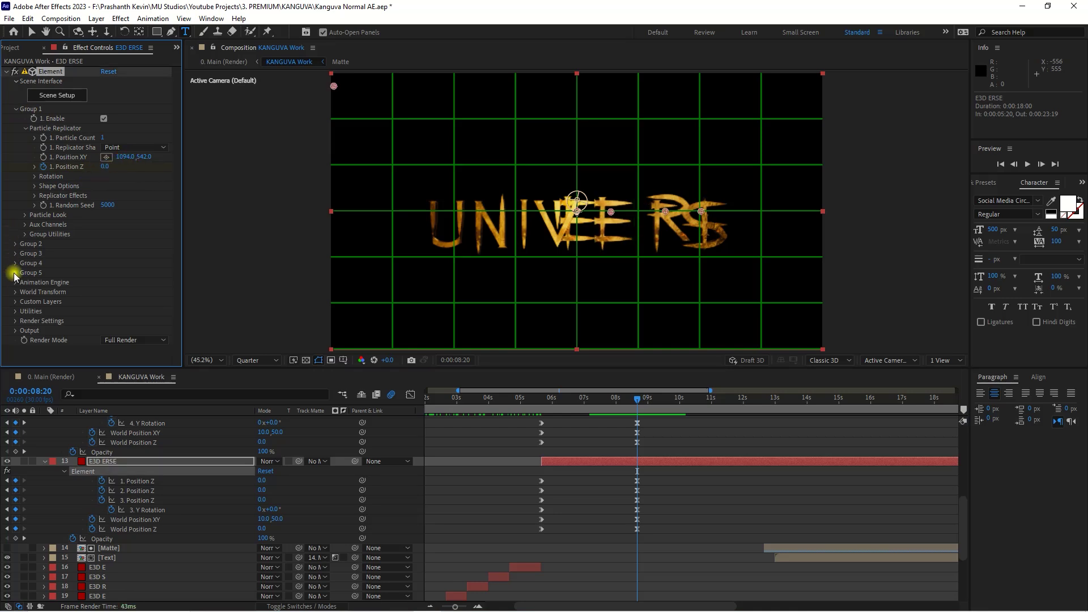
pyautogui.click(15, 245)
pyautogui.moveTo(128, 285); pyautogui.dragTo(140, 285)
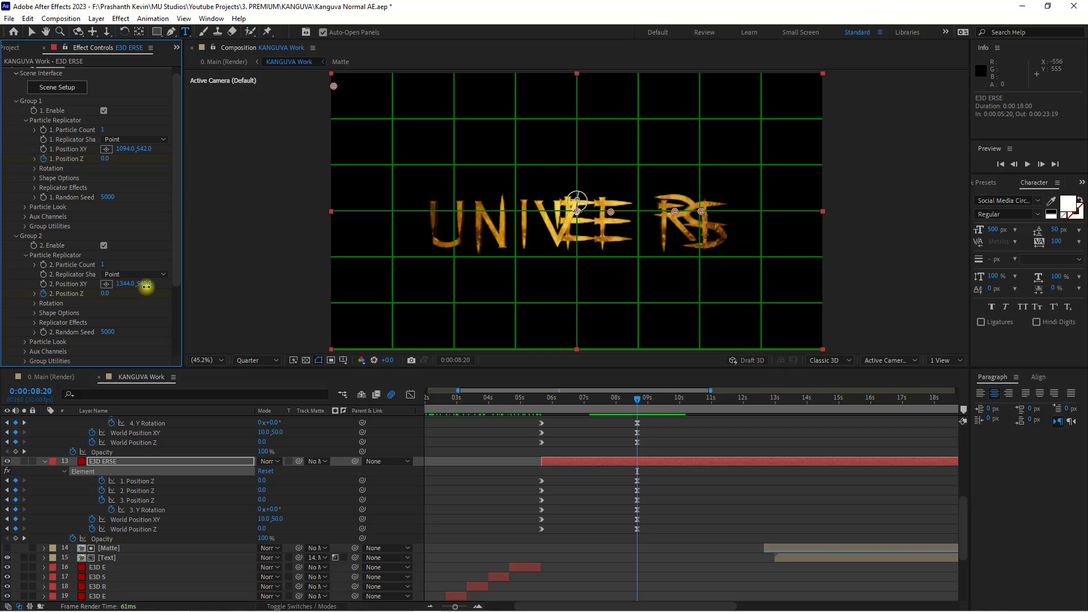
pyautogui.scroll(-4, 87, 297)
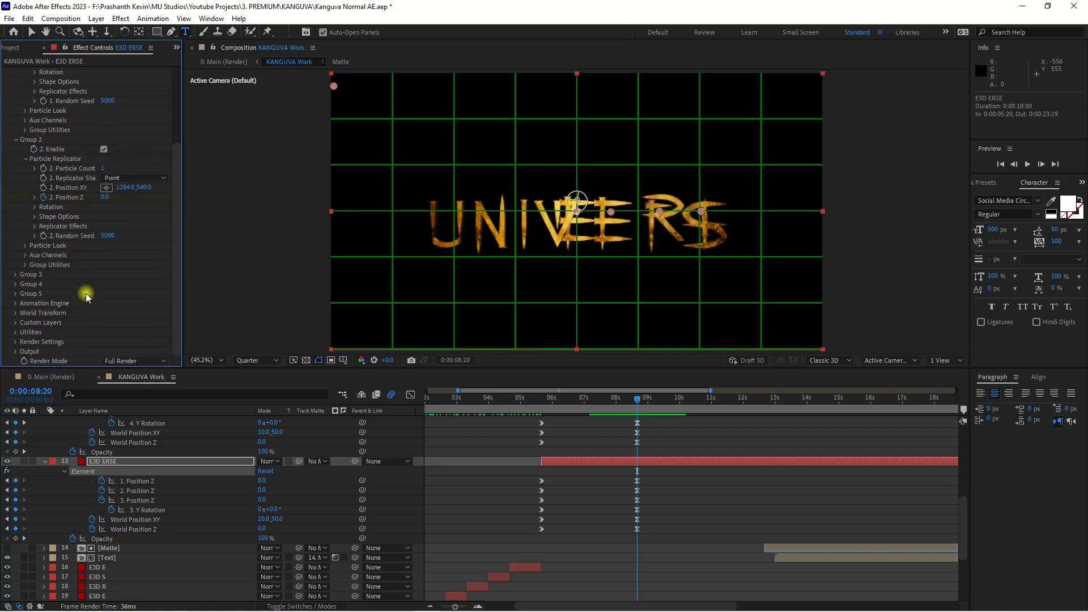
pyautogui.click(16, 284)
pyautogui.scroll(-1, 90, 312)
pyautogui.moveTo(134, 310); pyautogui.dragTo(129, 316)
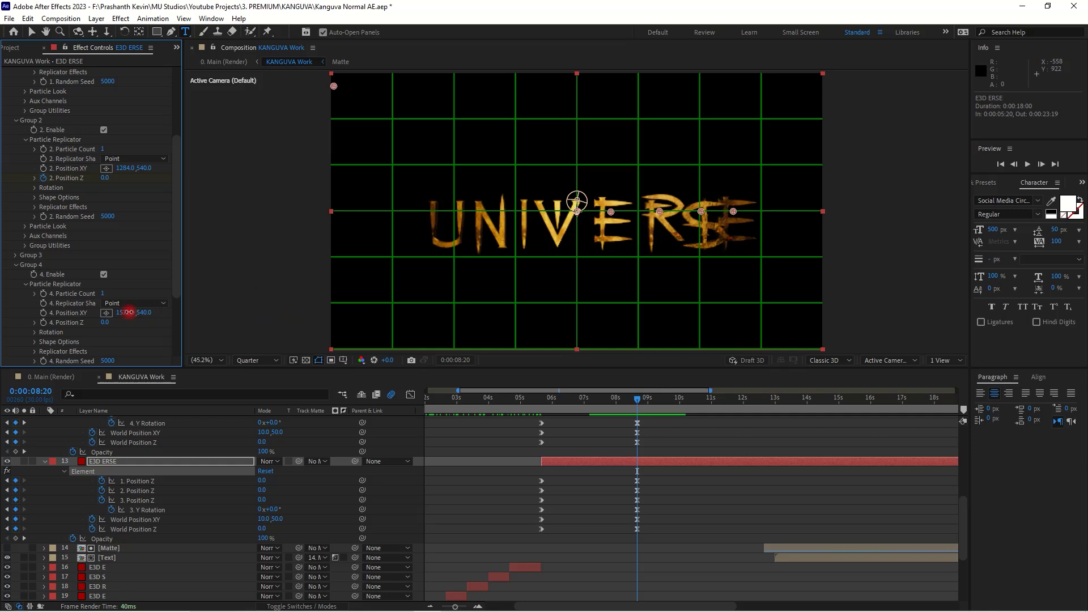
pyautogui.moveTo(129, 315); pyautogui.dragTo(162, 311)
pyautogui.scroll(2, 122, 174)
pyautogui.scroll(1, 122, 174)
# - Fine-tune the first E's horizontal position and set its vertical position to 540
pyautogui.moveTo(125, 157); pyautogui.dragTo(110, 156)
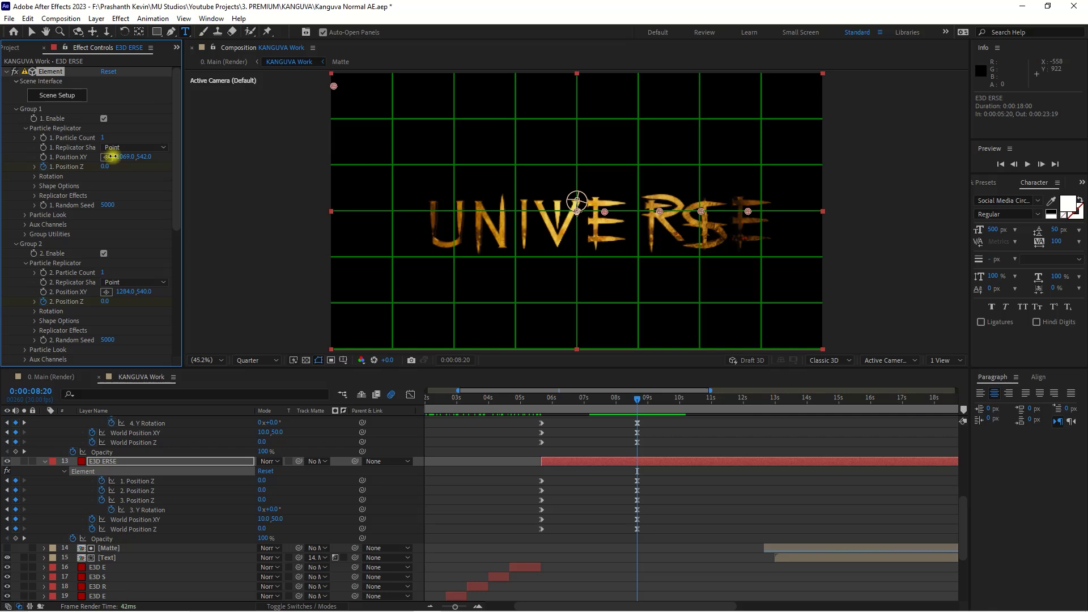
pyautogui.moveTo(112, 156); pyautogui.dragTo(146, 159)
pyautogui.moveTo(146, 160); pyautogui.dragTo(145, 159)
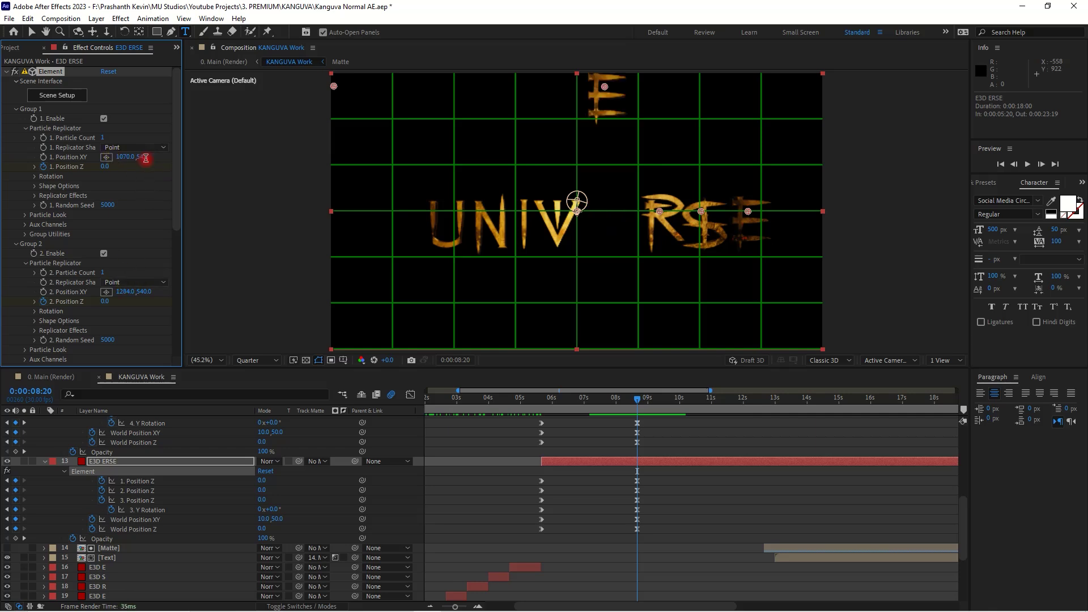
pyautogui.press('Return')
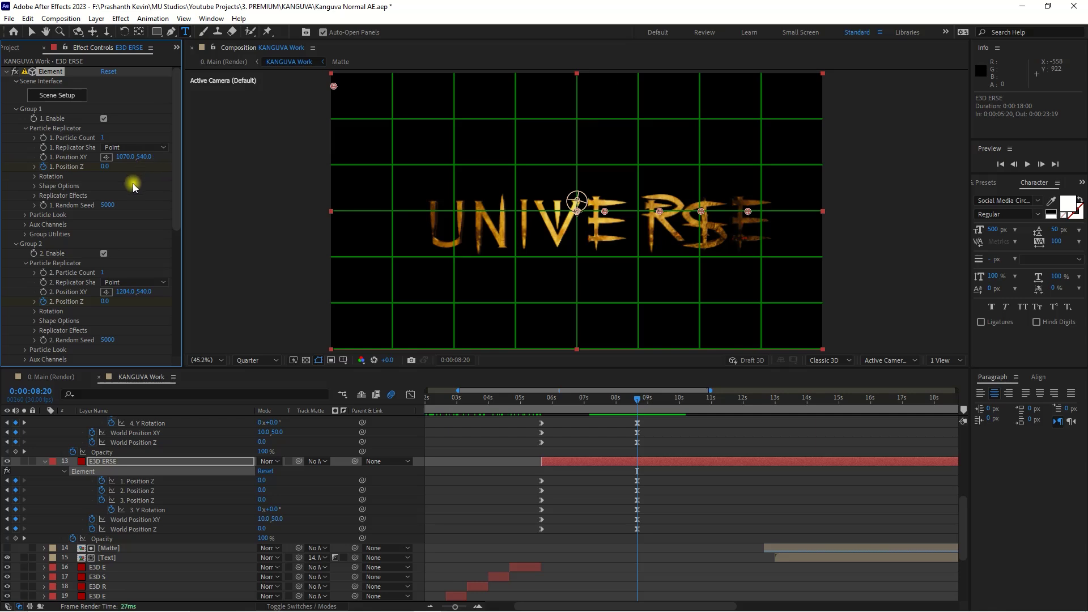
pyautogui.click(141, 157)
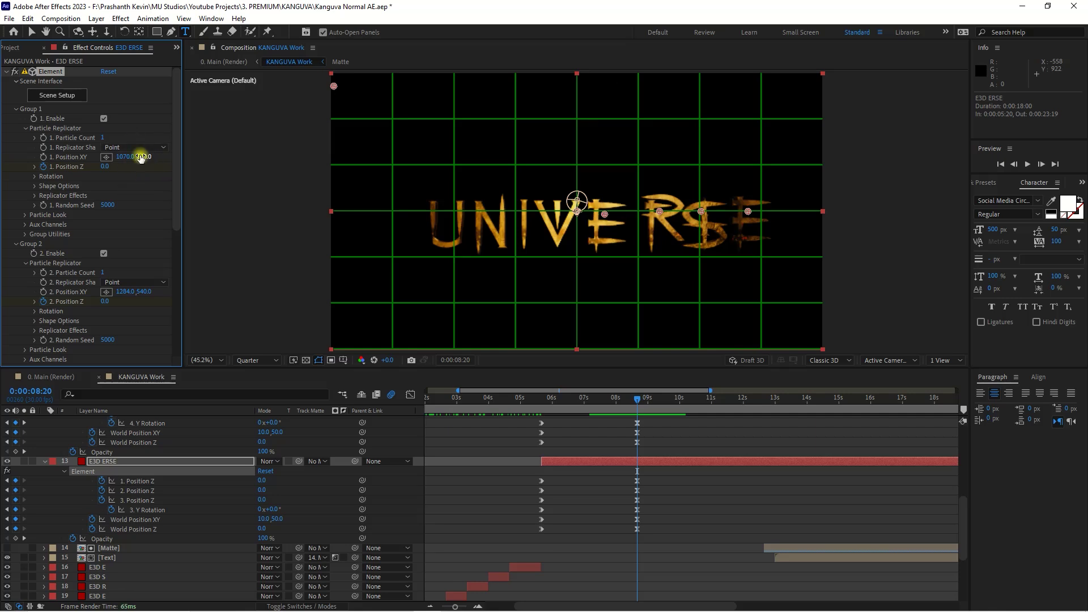
pyautogui.write('555')
pyautogui.press('Return')
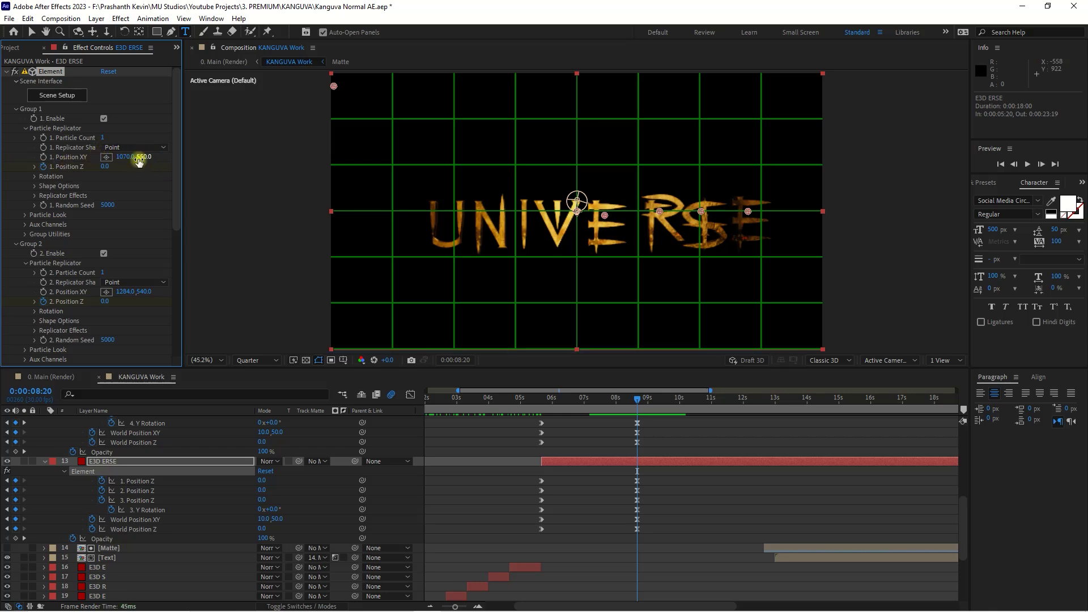
# - Move the R to 1233, the S to 1423,540 and the final E to 1620,540
pyautogui.click(15, 109)
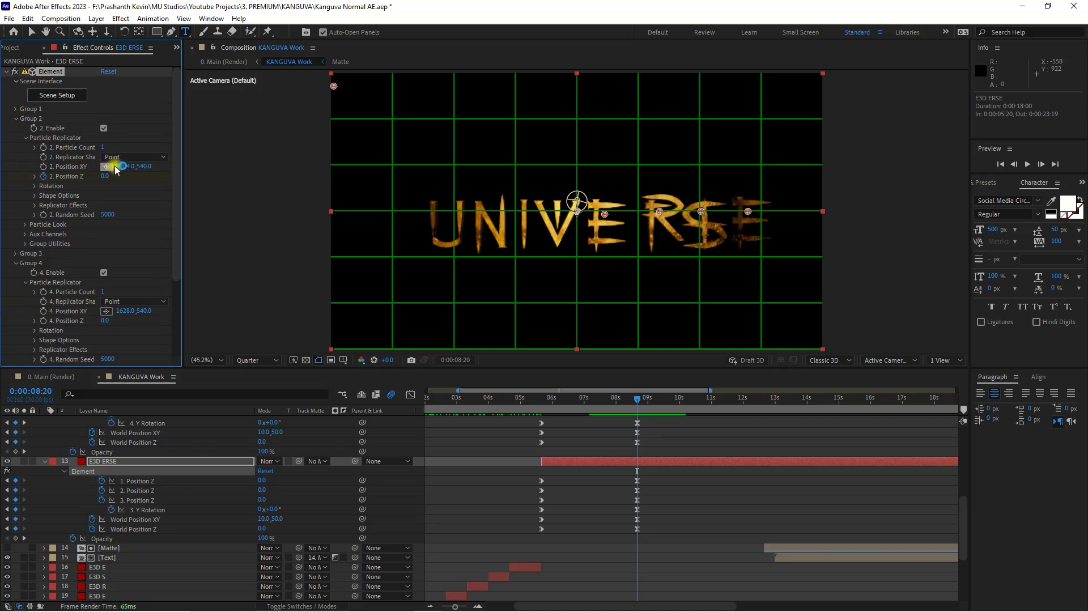
pyautogui.moveTo(129, 169); pyautogui.dragTo(101, 168)
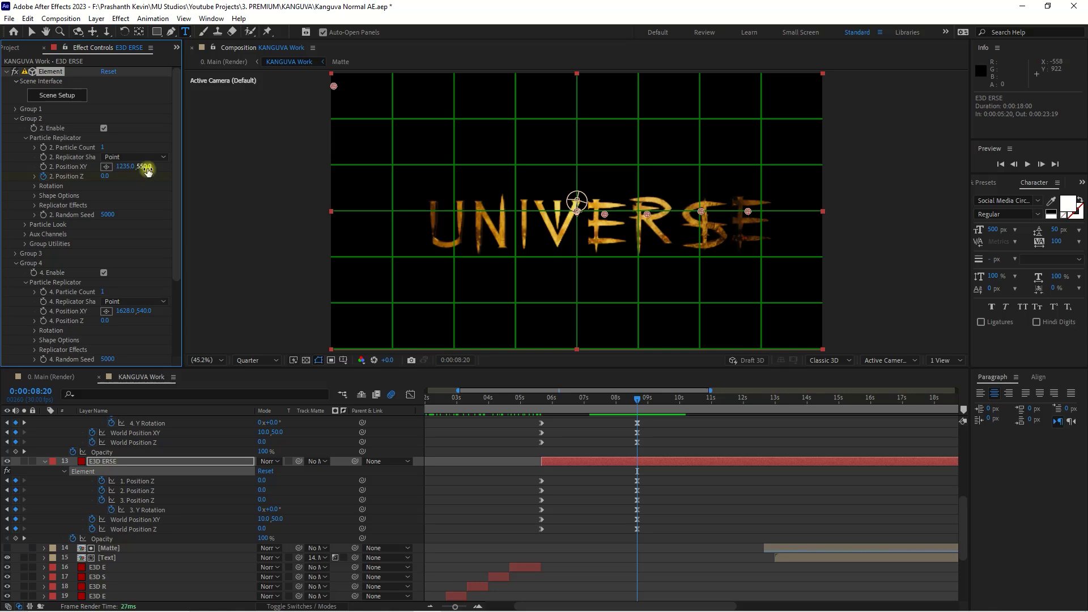
pyautogui.click(15, 119)
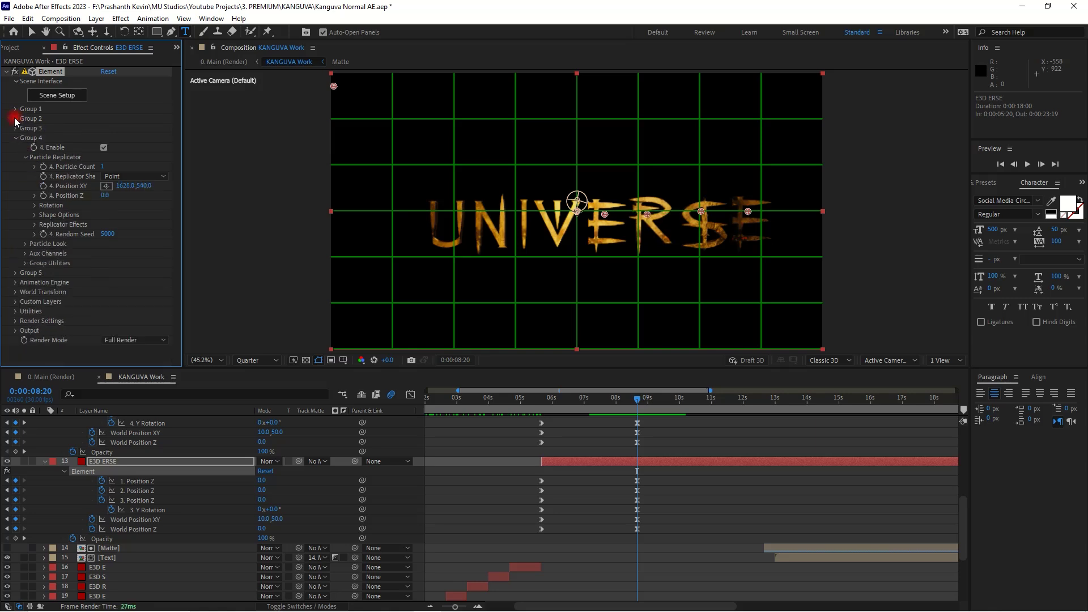
pyautogui.click(15, 128)
pyautogui.moveTo(125, 177); pyautogui.dragTo(111, 177)
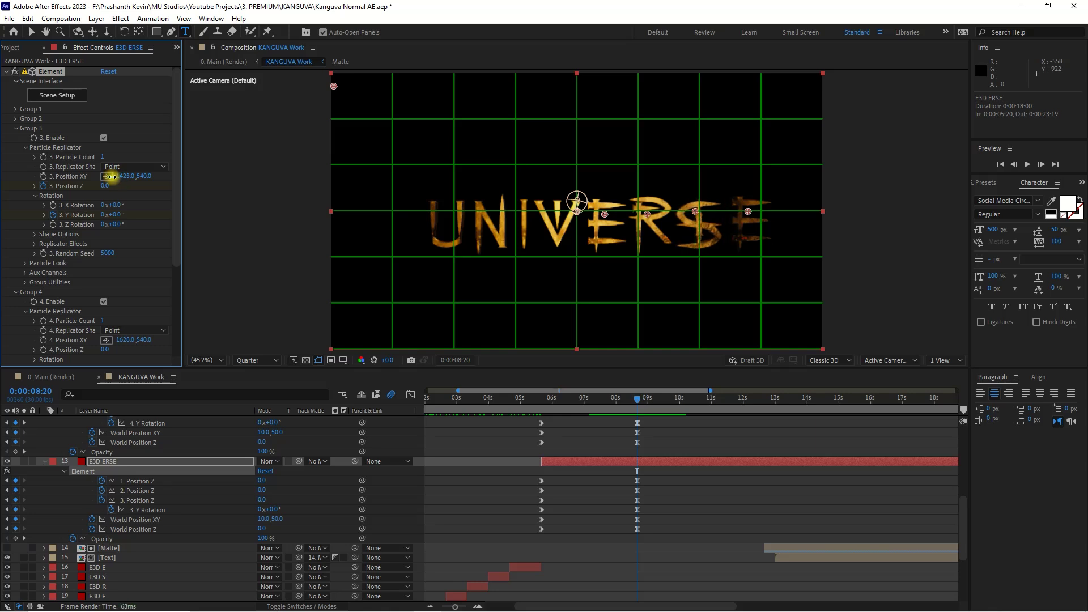
pyautogui.click(16, 128)
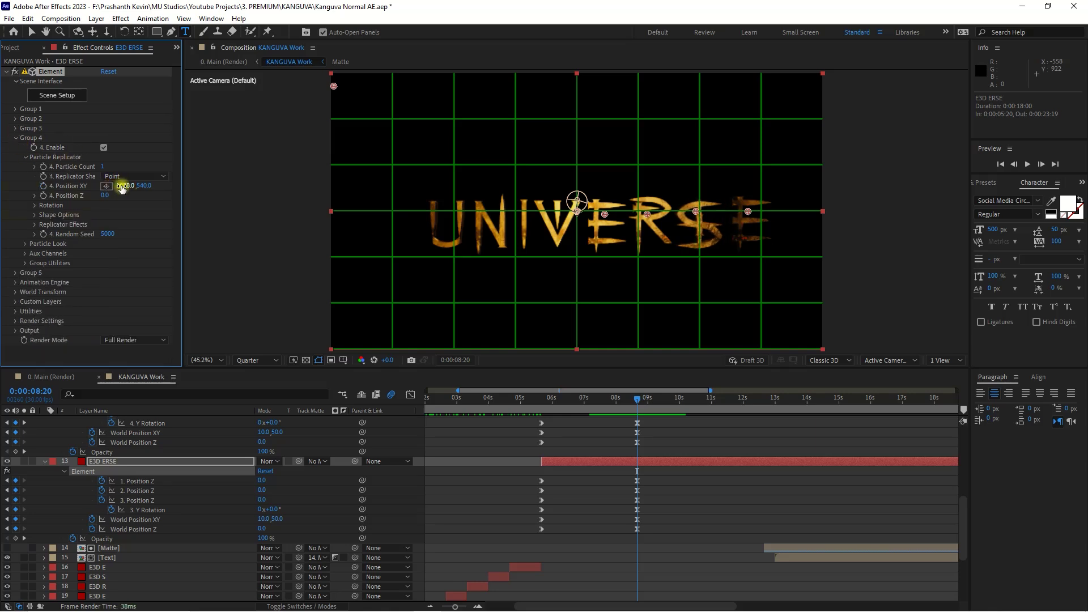
pyautogui.moveTo(123, 187); pyautogui.dragTo(120, 188)
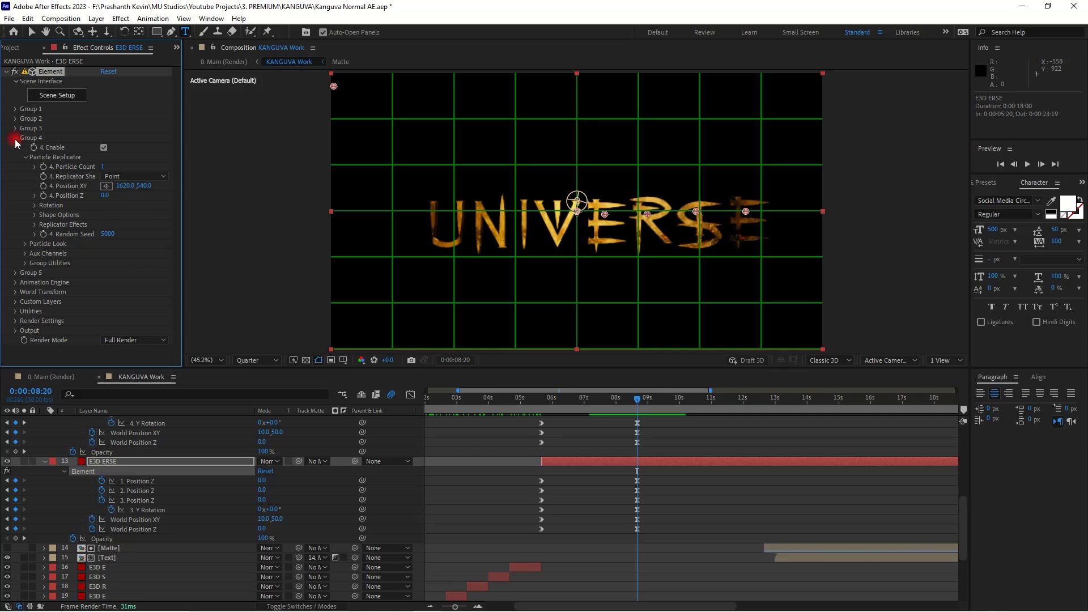
pyautogui.click(15, 139)
pyautogui.click(318, 359)
# - Turn off the grid and select the V's later Position XY keyframe on E3D UNIV
pyautogui.click(359, 391)
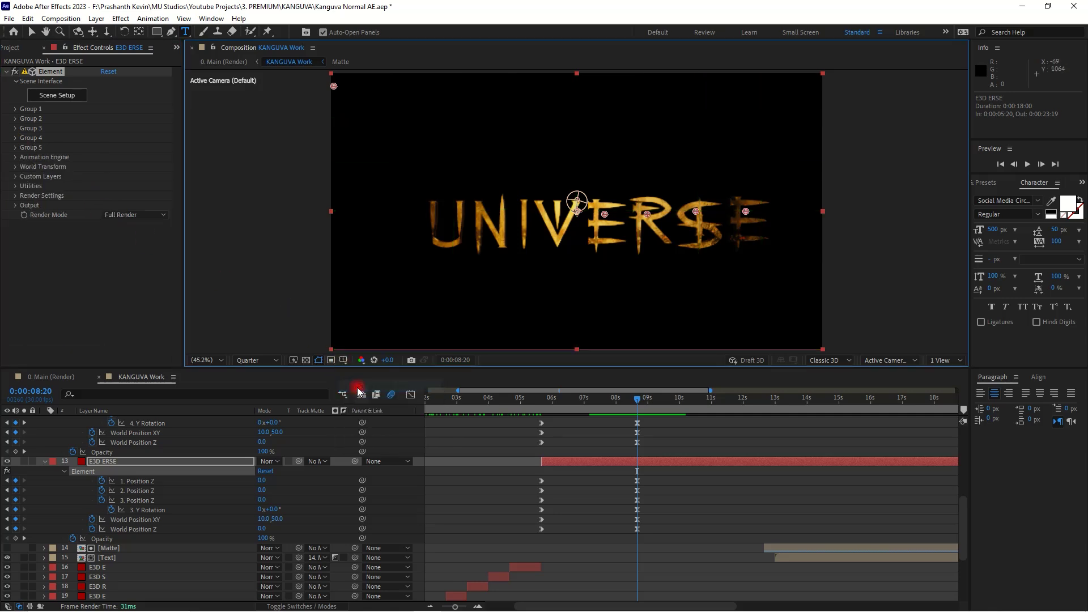
pyautogui.click(670, 485)
pyautogui.scroll(4, 543, 512)
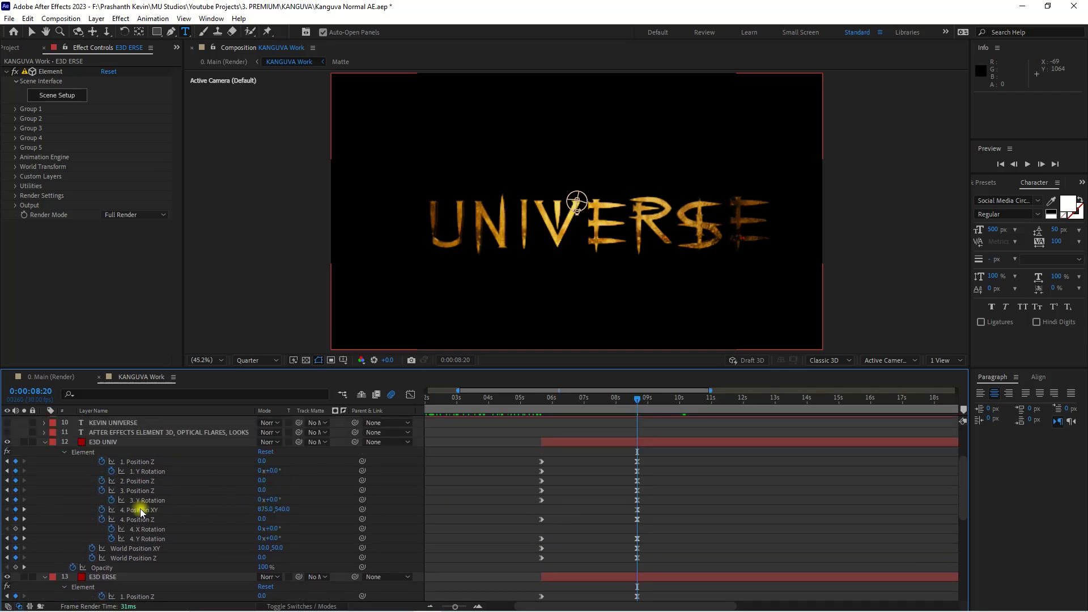
pyautogui.click(227, 509)
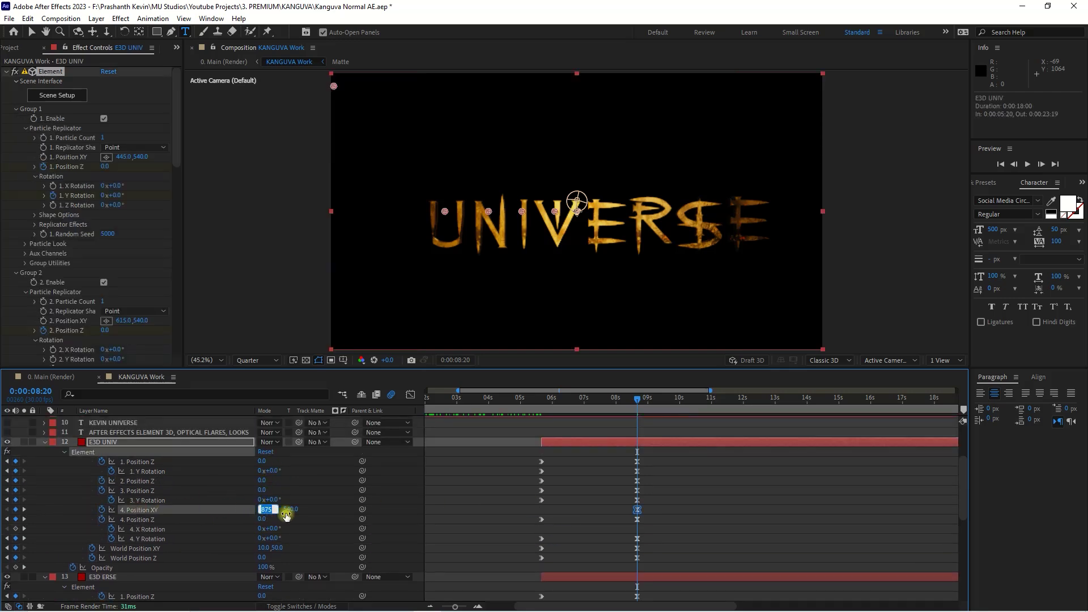
pyautogui.click(719, 551)
pyautogui.moveTo(685, 604); pyautogui.dragTo(804, 603)
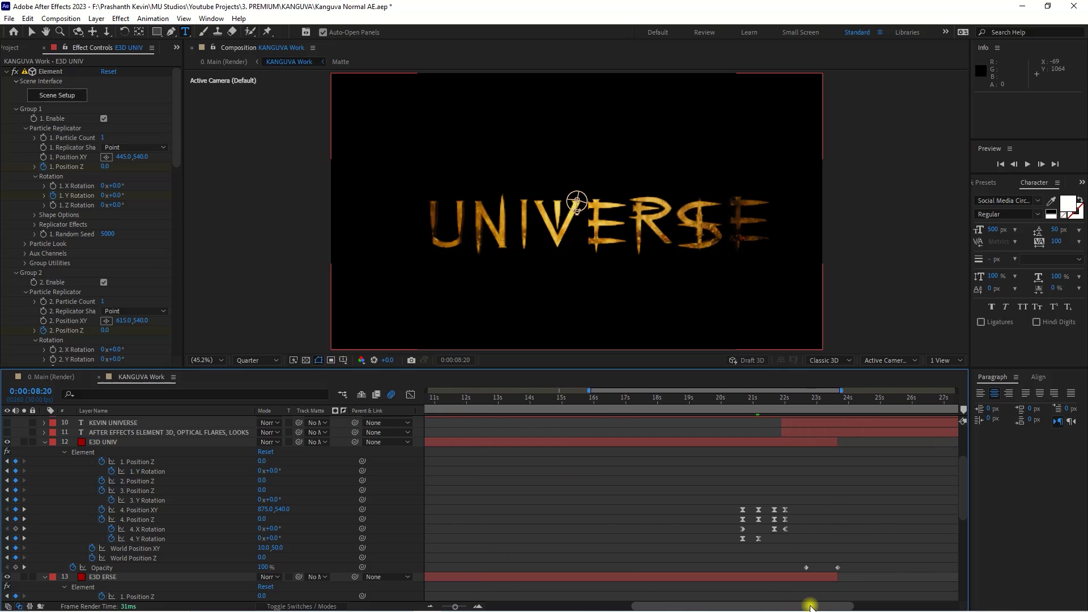
pyautogui.click(741, 511)
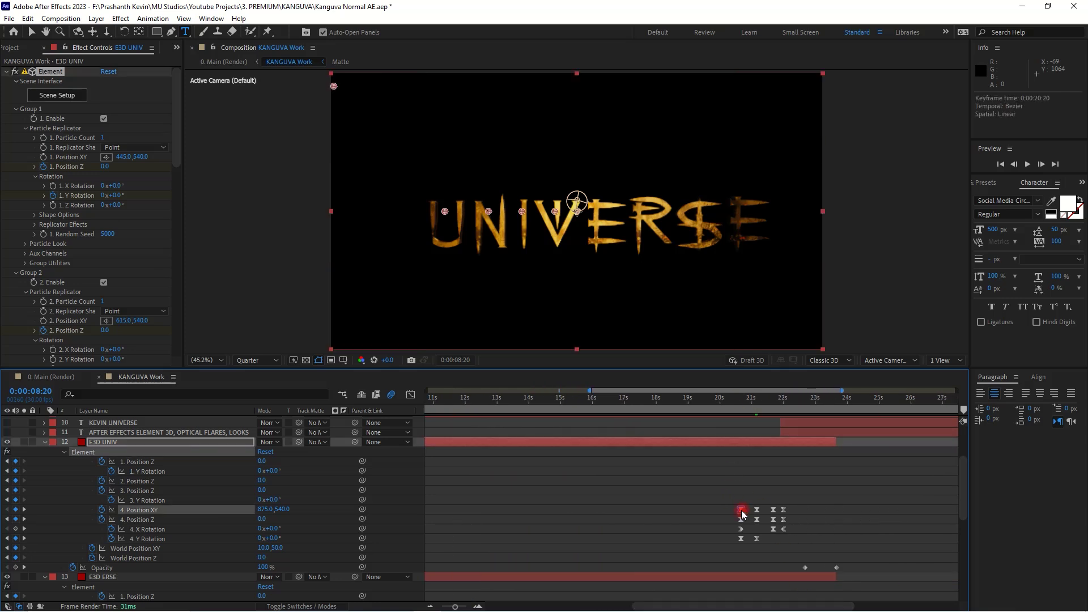
# - At 20:20, set the V's Position XY X to 875 and scrub to check alignment
pyautogui.moveTo(734, 404); pyautogui.dragTo(742, 406)
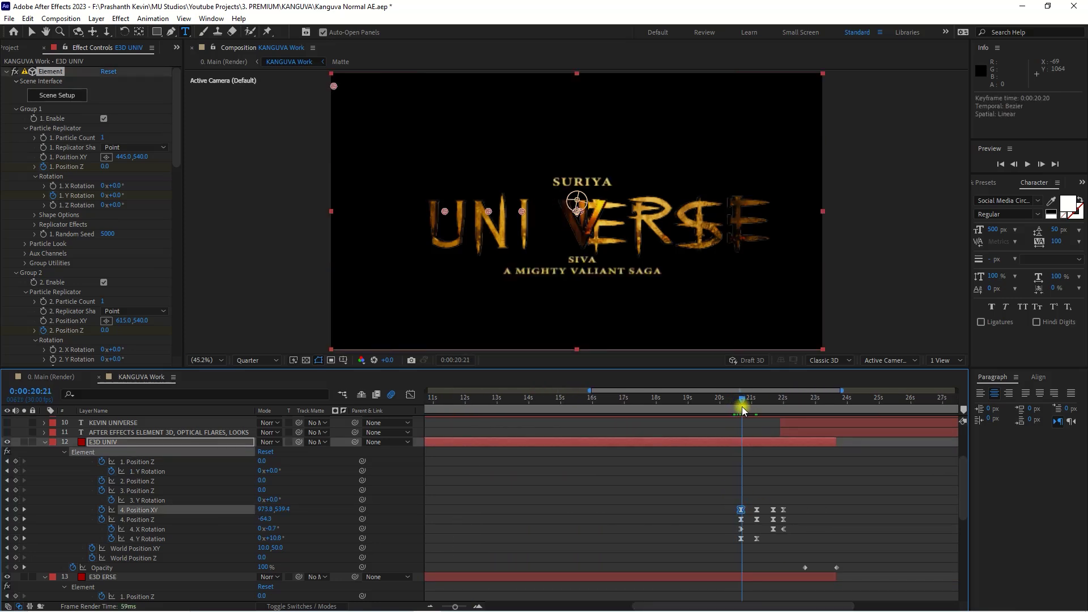
pyautogui.click(587, 477)
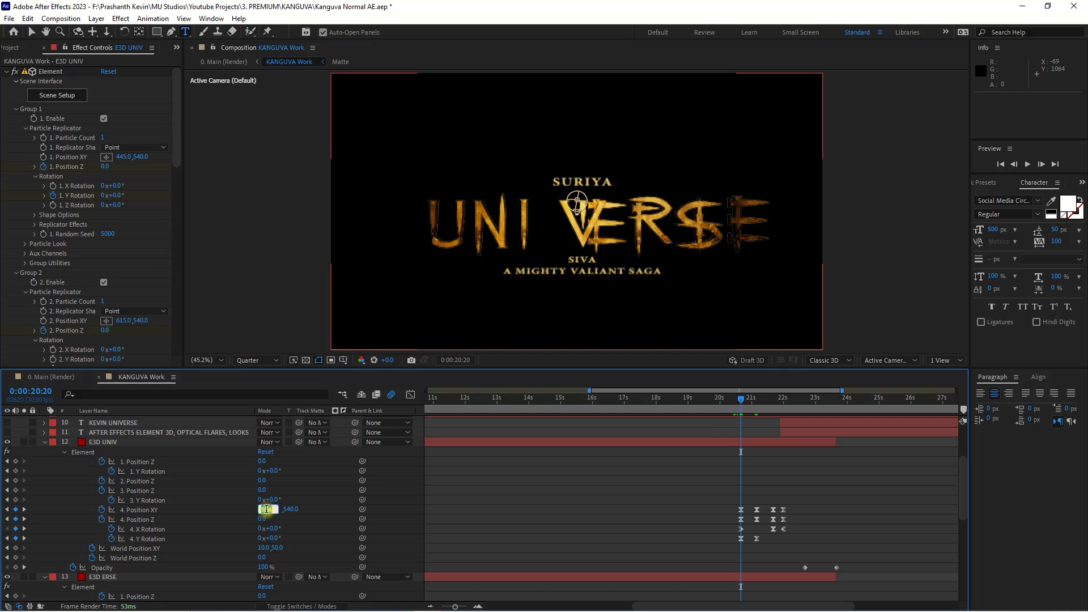
pyautogui.press('Return')
pyautogui.click(652, 505)
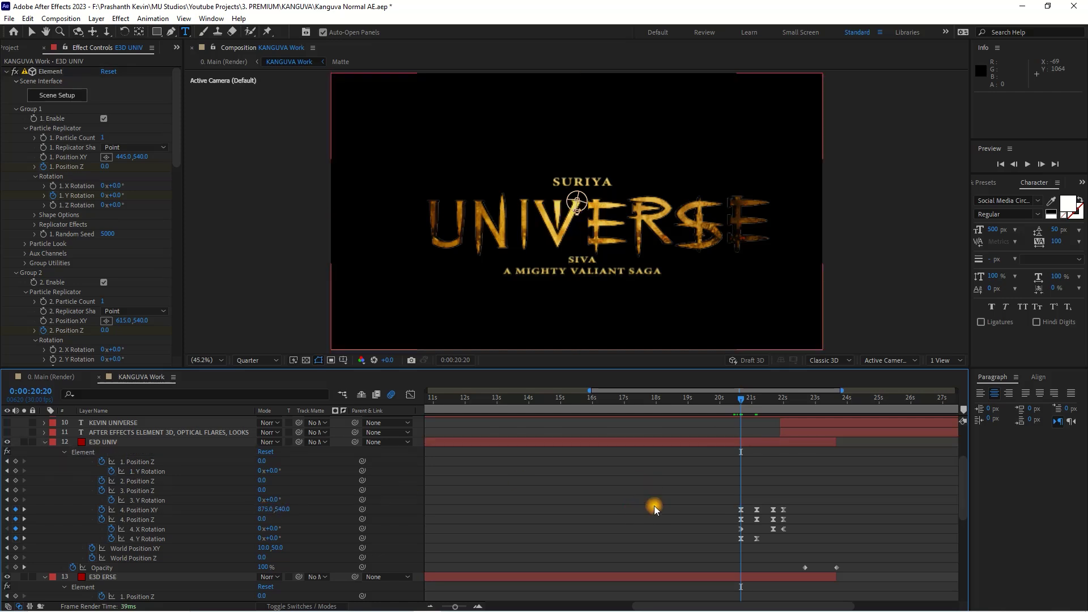
pyautogui.moveTo(742, 402); pyautogui.dragTo(760, 407)
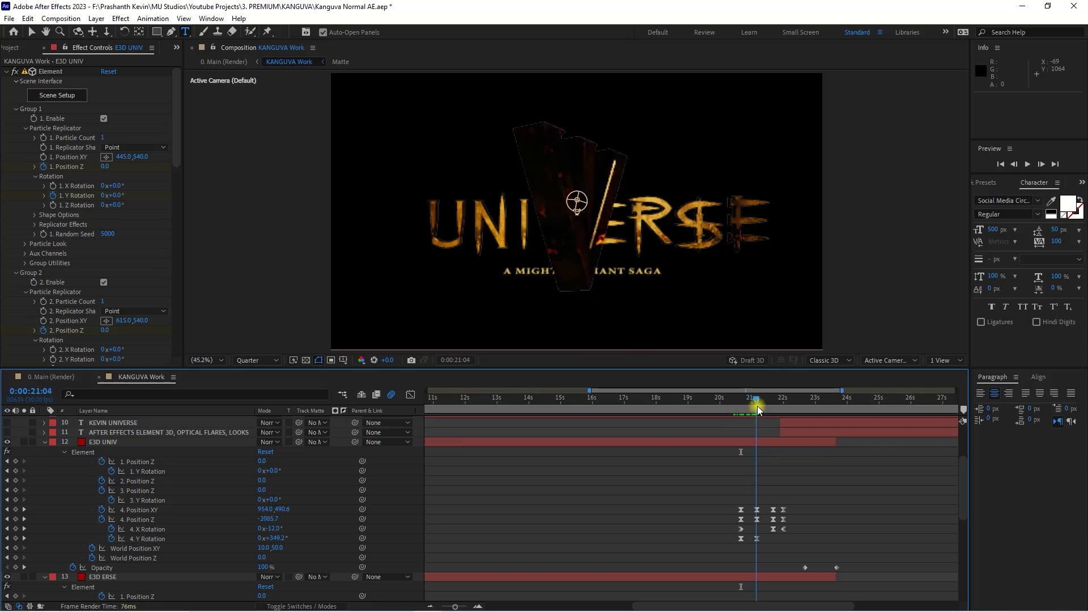
pyautogui.moveTo(761, 407); pyautogui.dragTo(526, 410)
pyautogui.moveTo(731, 606); pyautogui.dragTo(637, 607)
# - Scrub through the letters assembling into UNIVERSE and switch the preview resolution to Half
pyautogui.moveTo(495, 400)
pyautogui.mouseDown()
pyautogui.moveTo(473, 400)
pyautogui.moveTo(531, 424)
pyautogui.mouseUp()
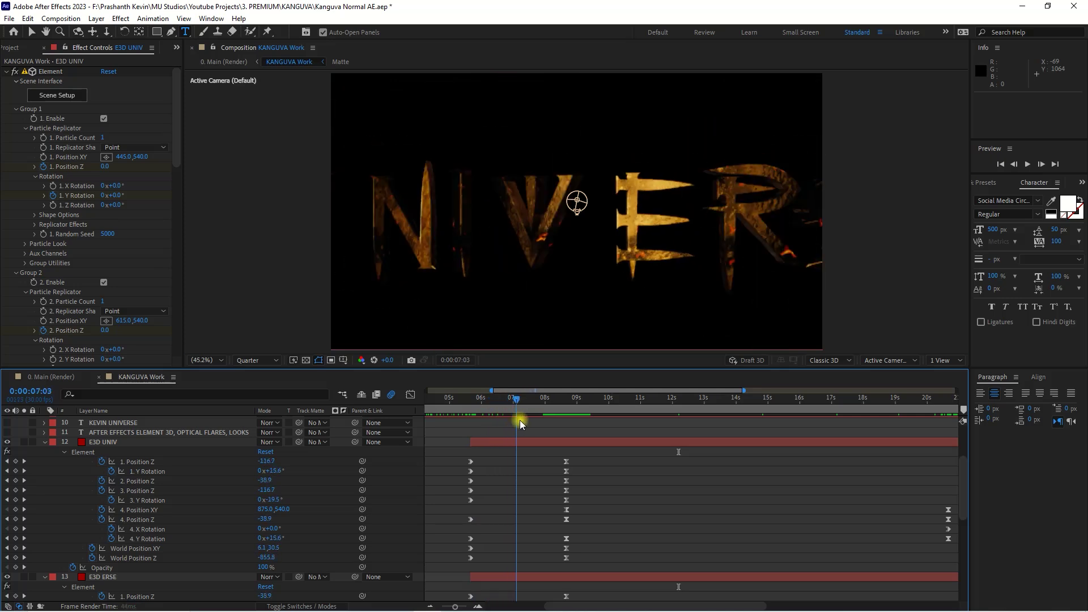
pyautogui.moveTo(531, 424)
pyautogui.mouseDown()
pyautogui.moveTo(603, 434)
pyautogui.moveTo(481, 434)
pyautogui.moveTo(577, 445)
pyautogui.mouseUp()
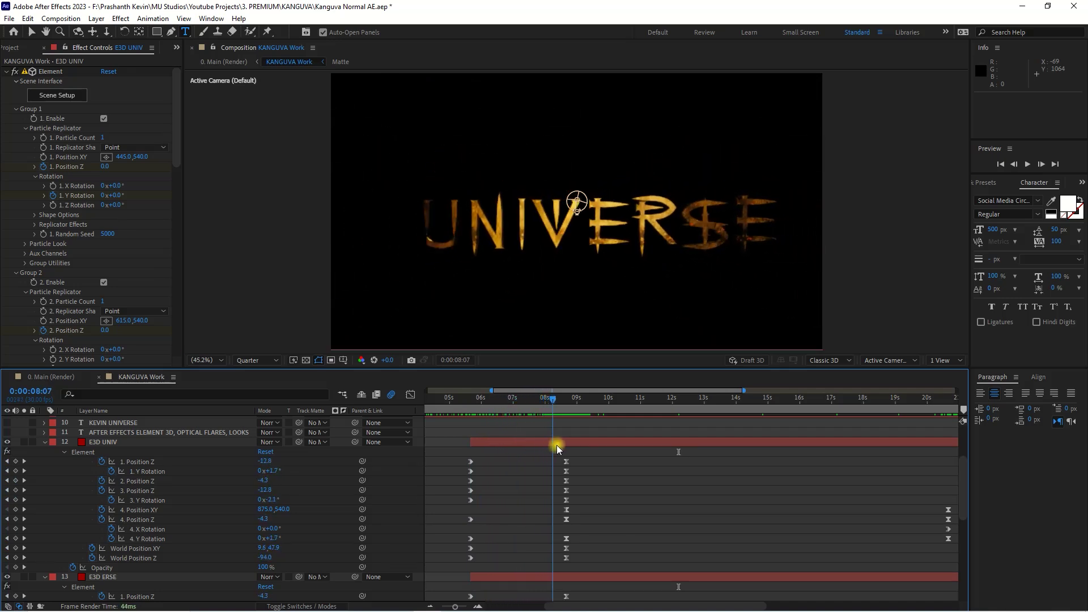
pyautogui.moveTo(577, 445); pyautogui.dragTo(598, 444)
pyautogui.click(257, 360)
pyautogui.click(260, 378)
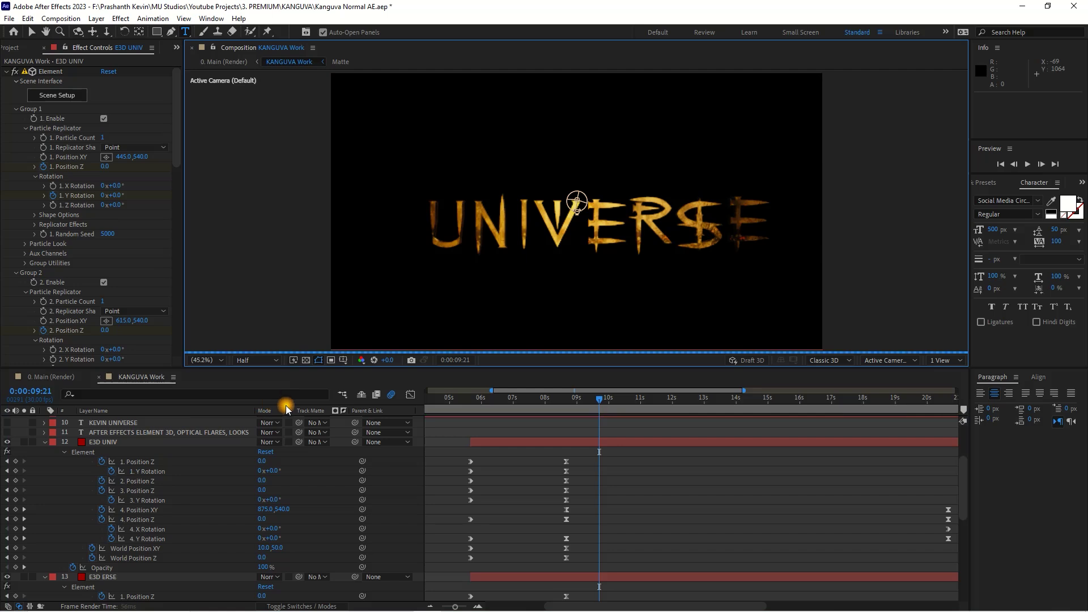
# - Collapse E3D UNIV and E3D ERSE, scrub to about 11 seconds, and select Parallel Light 1
pyautogui.click(161, 444)
pyautogui.press('u')
pyautogui.click(171, 451)
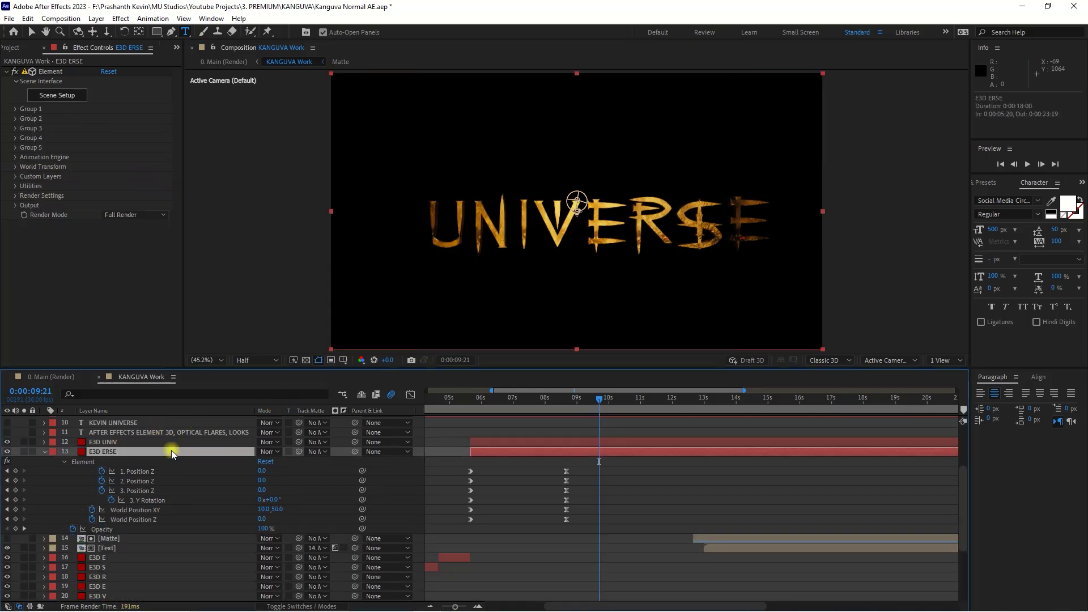
pyautogui.press('u')
pyautogui.moveTo(610, 400); pyautogui.dragTo(678, 401)
pyautogui.scroll(3, 71, 439)
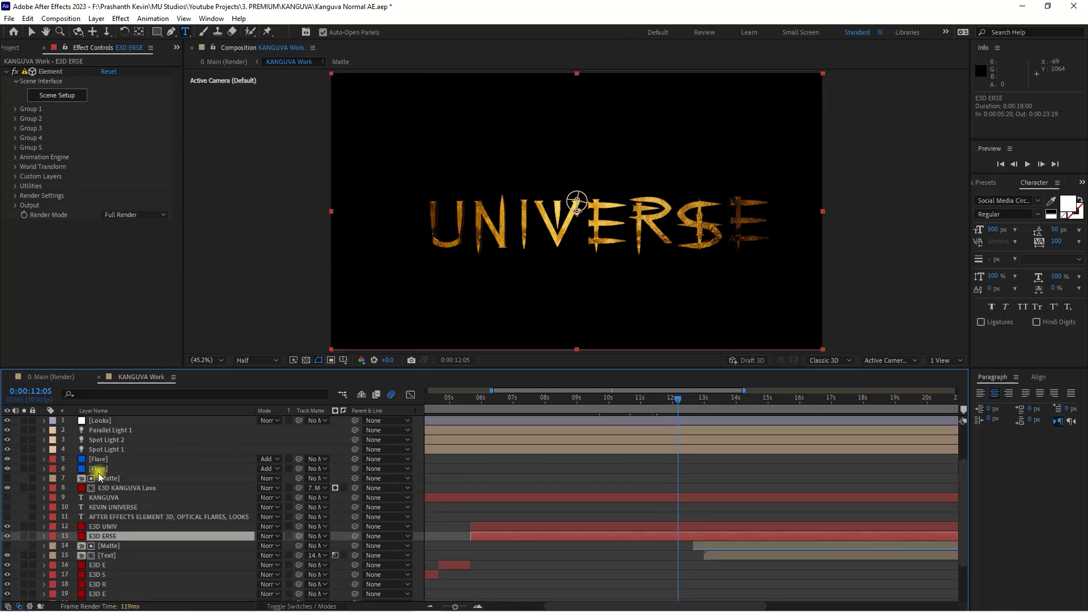
pyautogui.click(104, 430)
# - Set Parallel Light 1's Intensity keyframe at 6 seconds to 25% and check the brighter letters
pyautogui.click(7, 430)
pyautogui.click(7, 430)
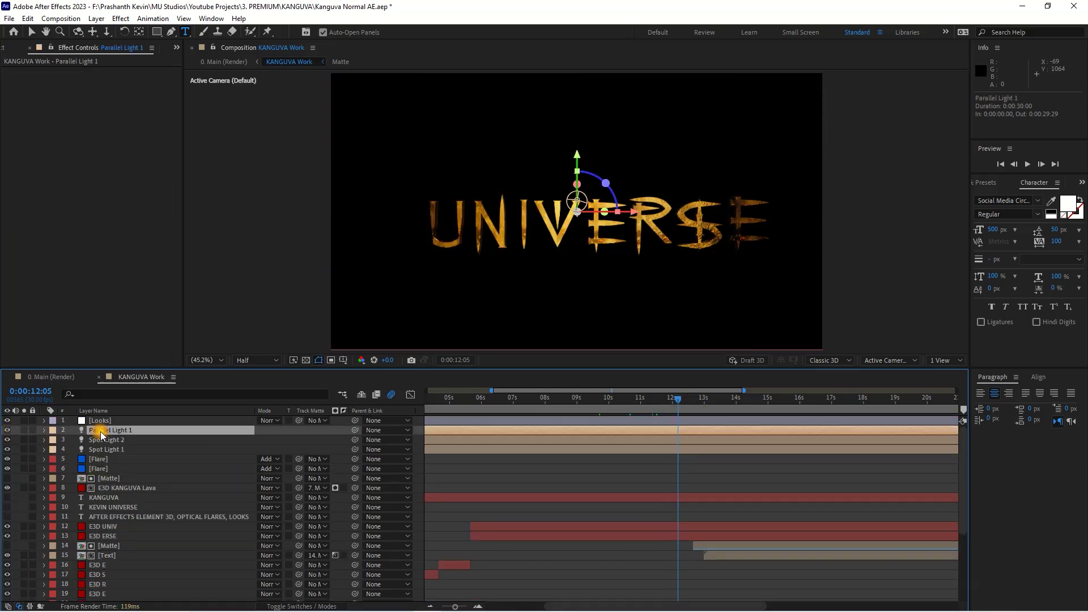
pyautogui.press('u')
pyautogui.click(10, 451)
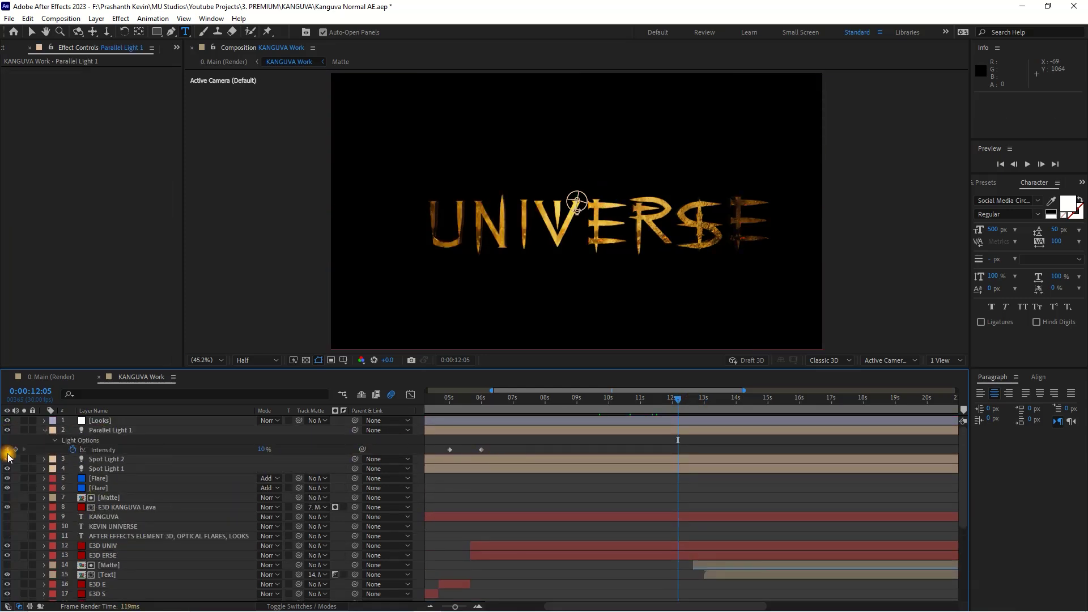
pyautogui.click(6, 449)
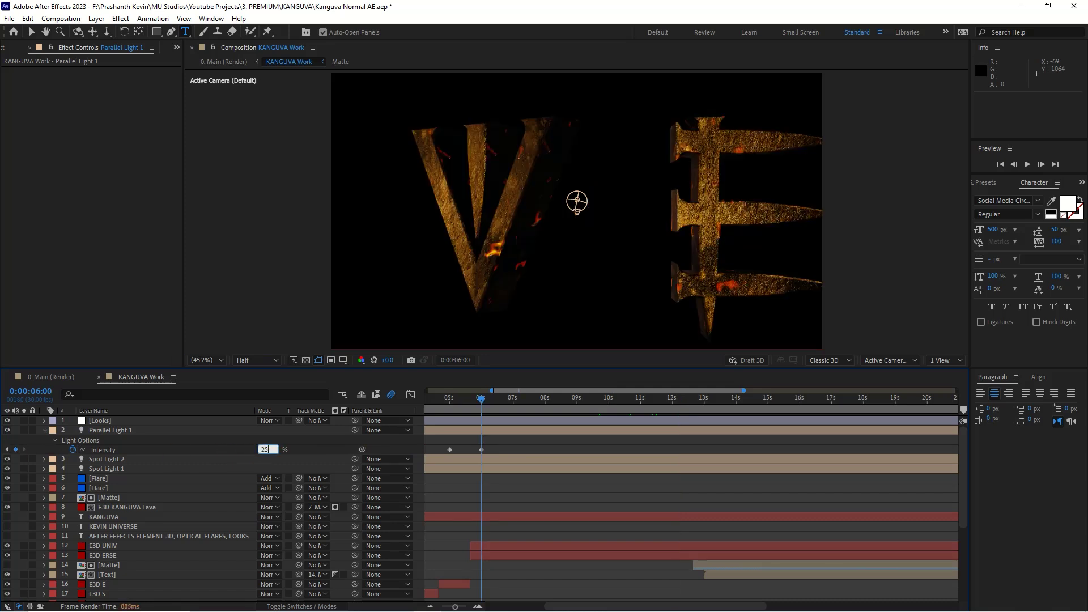
pyautogui.click(267, 452)
pyautogui.moveTo(520, 396); pyautogui.dragTo(746, 403)
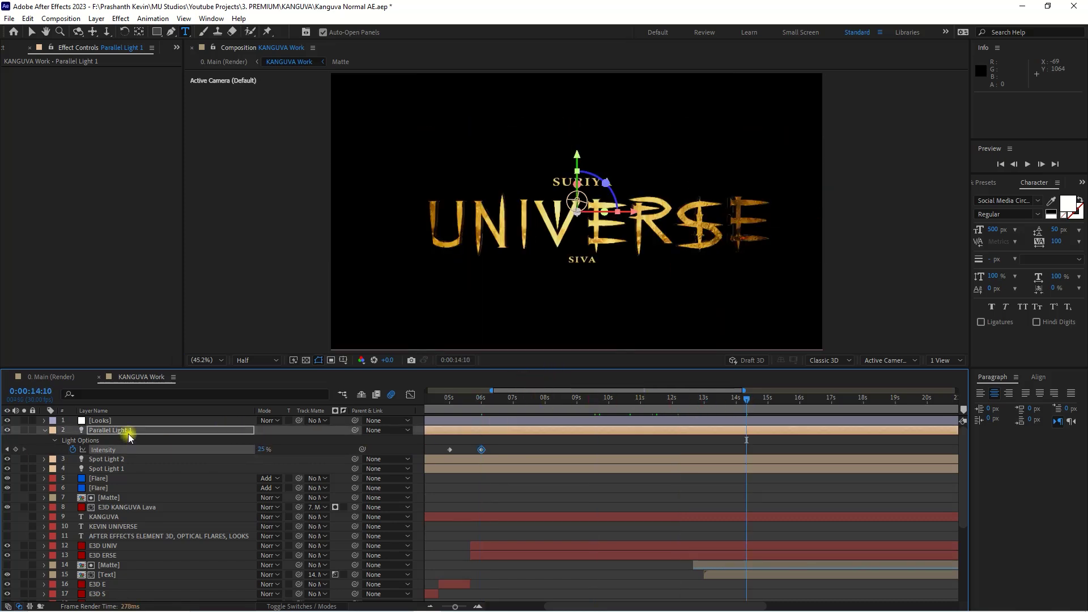
pyautogui.press('u')
pyautogui.click(565, 493)
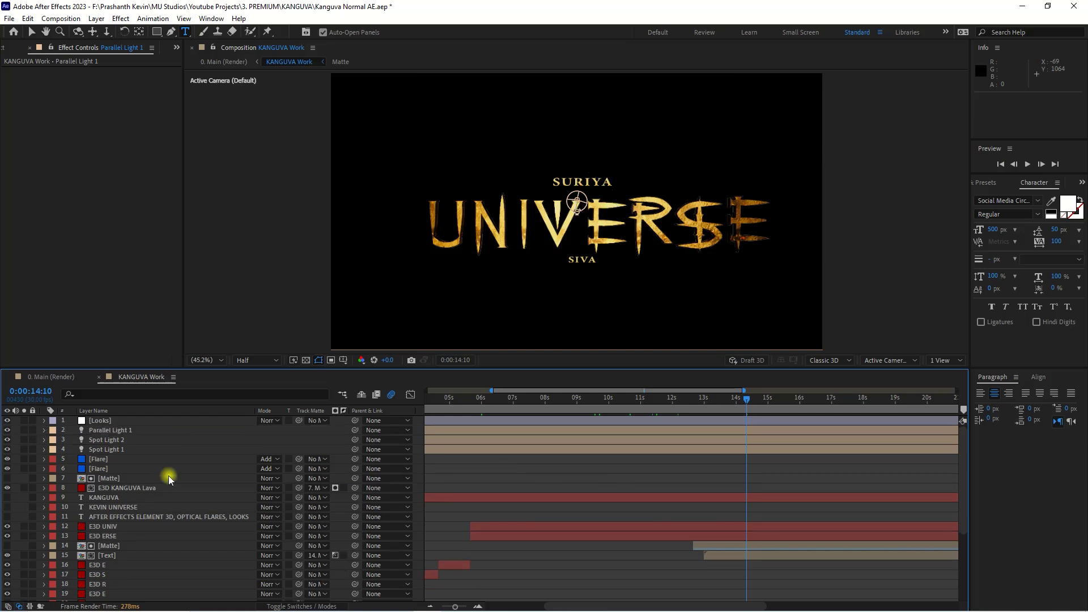
# - Toggle Spot Light 2 and Spot Light 1 off and back on to compare their lighting
pyautogui.click(102, 439)
pyautogui.click(7, 440)
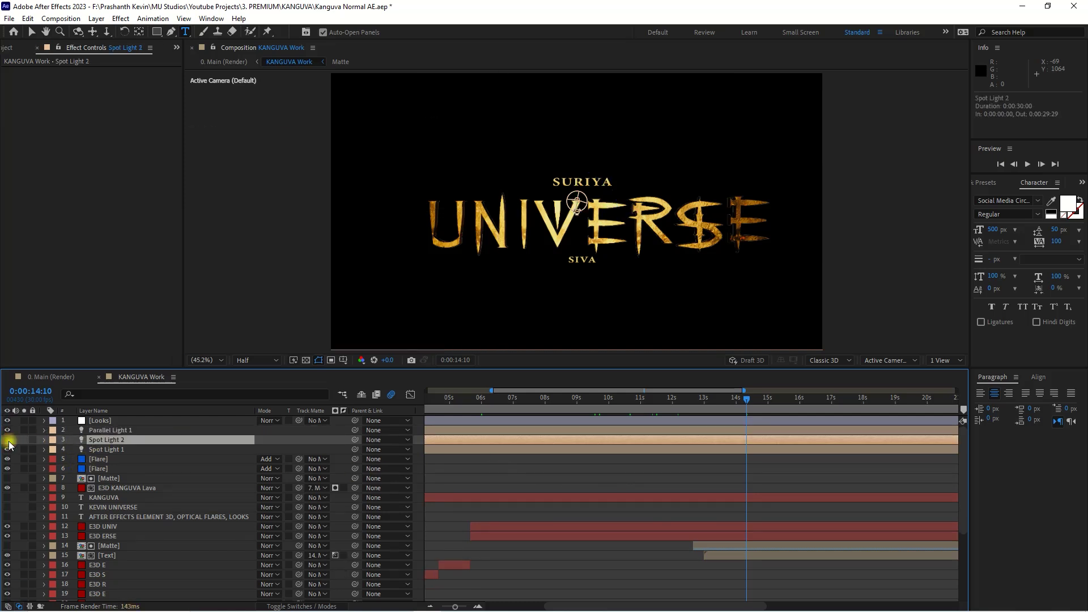
pyautogui.click(7, 440)
pyautogui.click(7, 450)
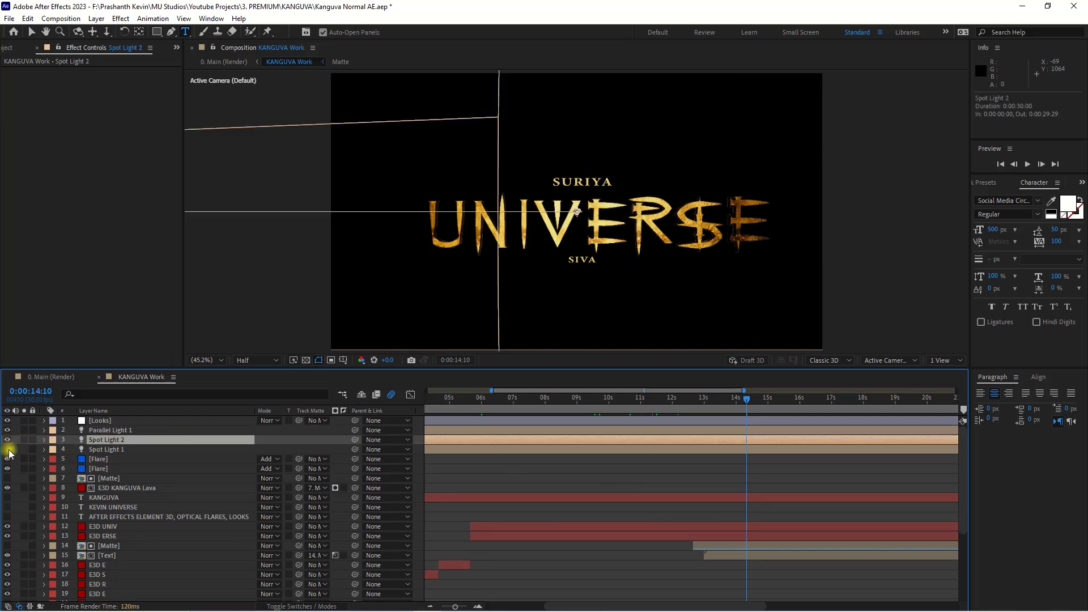
pyautogui.click(7, 449)
pyautogui.click(206, 452)
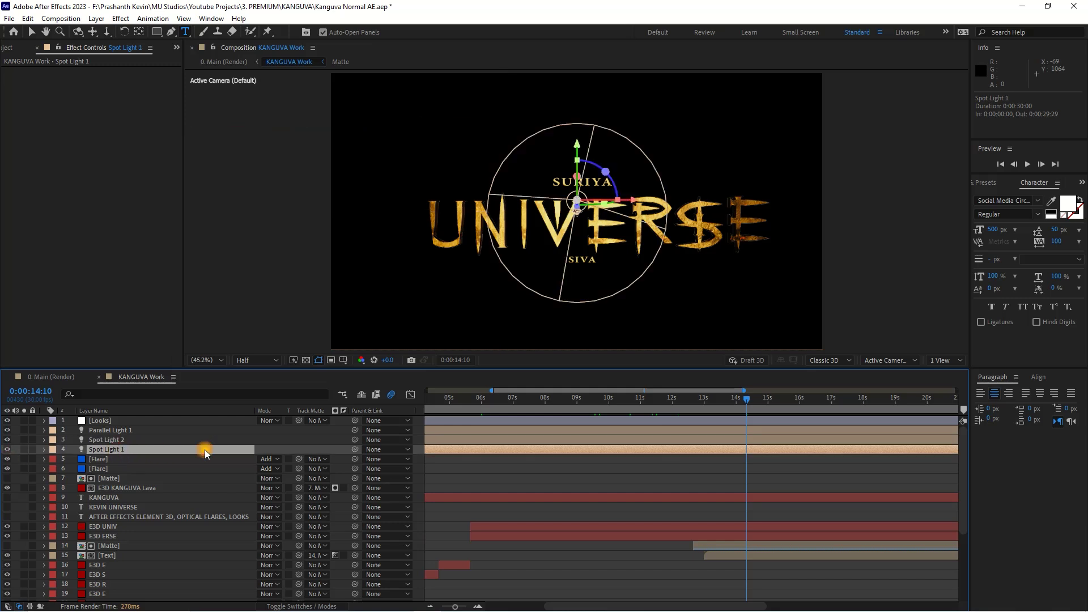
pyautogui.click(481, 471)
pyautogui.click(96, 18)
# - Create a new spot light layer, Spot Light 3
pyautogui.moveTo(113, 32)
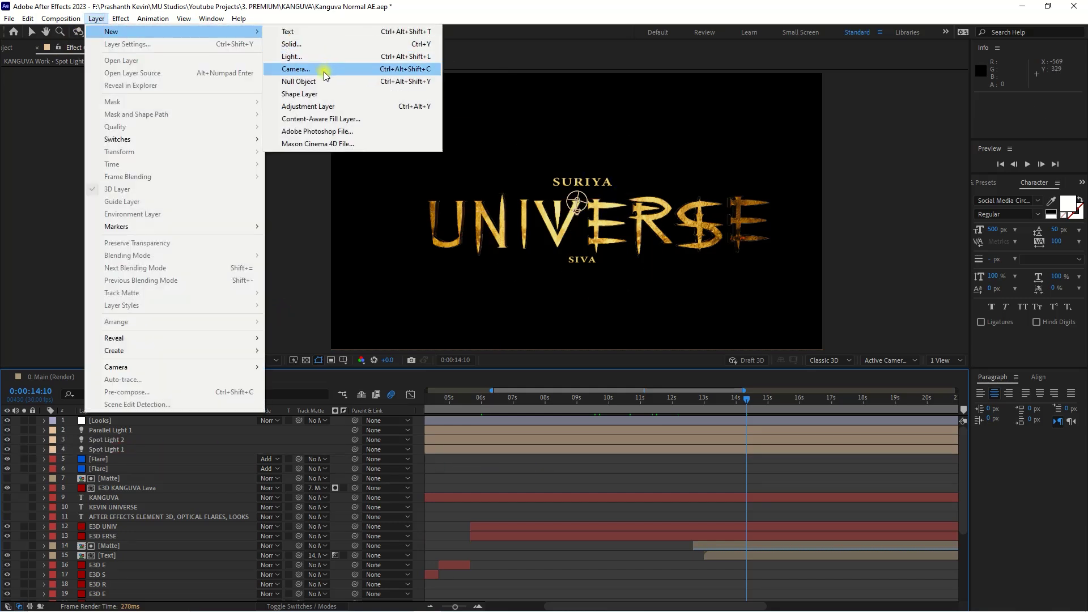
pyautogui.click(292, 56)
pyautogui.click(901, 211)
pyautogui.click(885, 237)
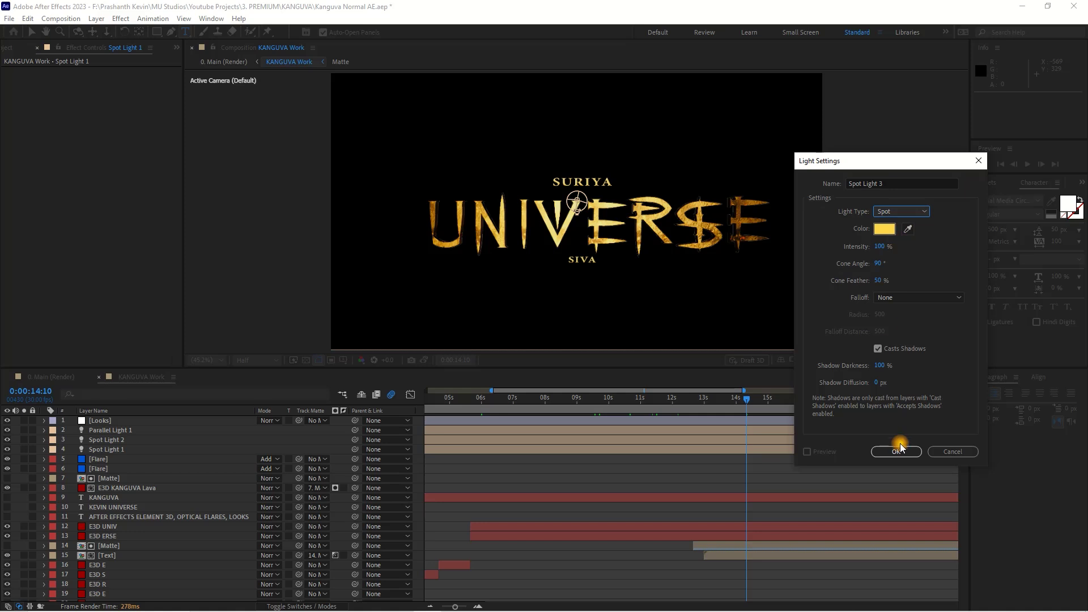
pyautogui.click(900, 448)
# - Position Spot Light 3 at 1800, 540, -1000 and move it just below the Looks layer
pyautogui.press('p')
pyautogui.click(302, 431)
pyautogui.write('0')
pyautogui.press('Return')
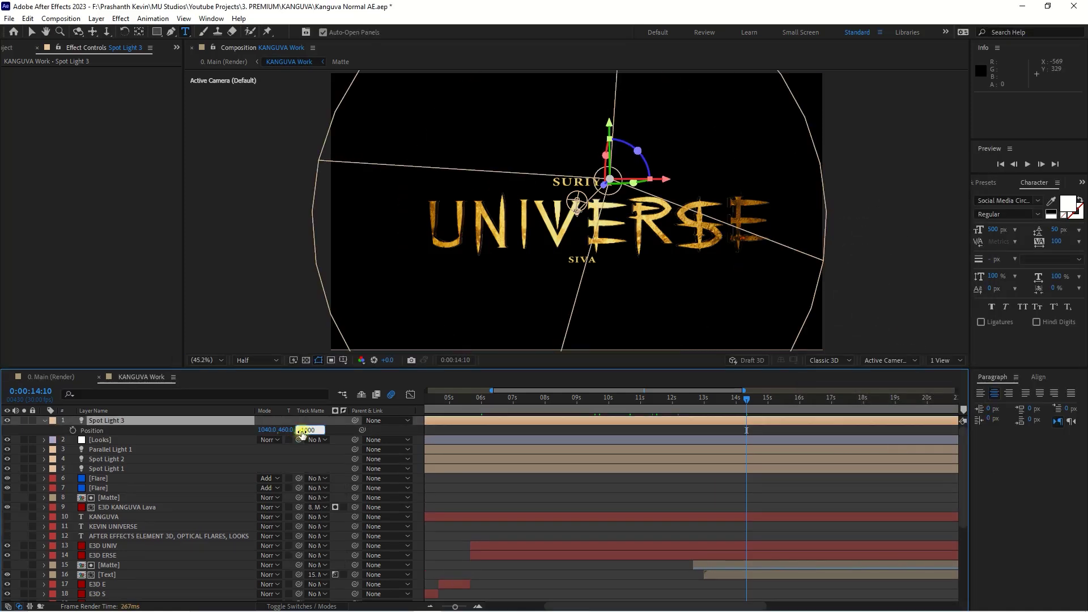
pyautogui.moveTo(267, 430)
pyautogui.mouseDown()
pyautogui.moveTo(863, 434)
pyautogui.moveTo(268, 432)
pyautogui.mouseUp()
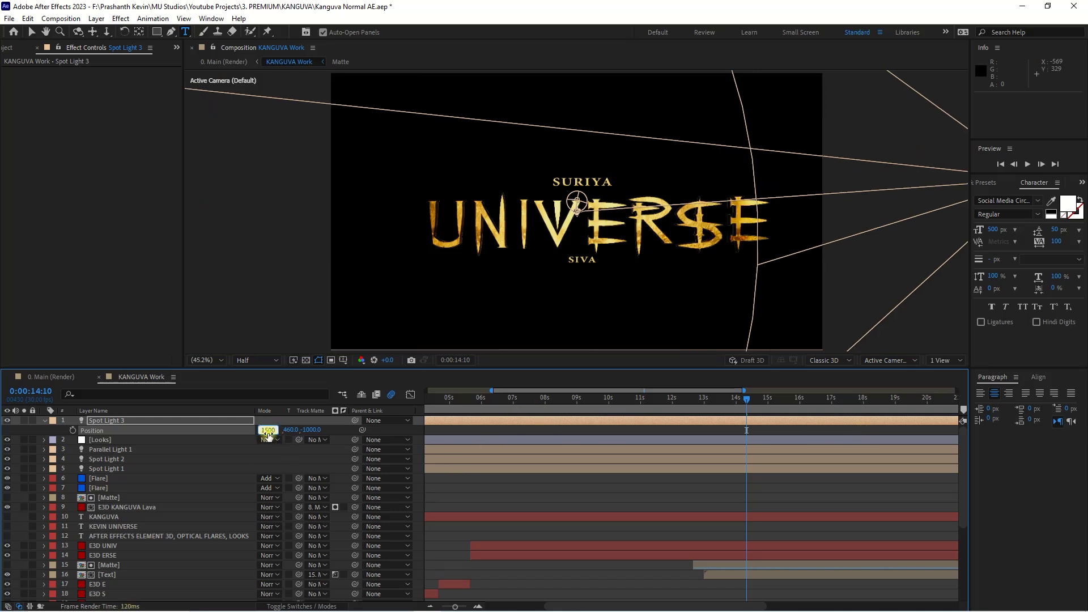
pyautogui.press('Return')
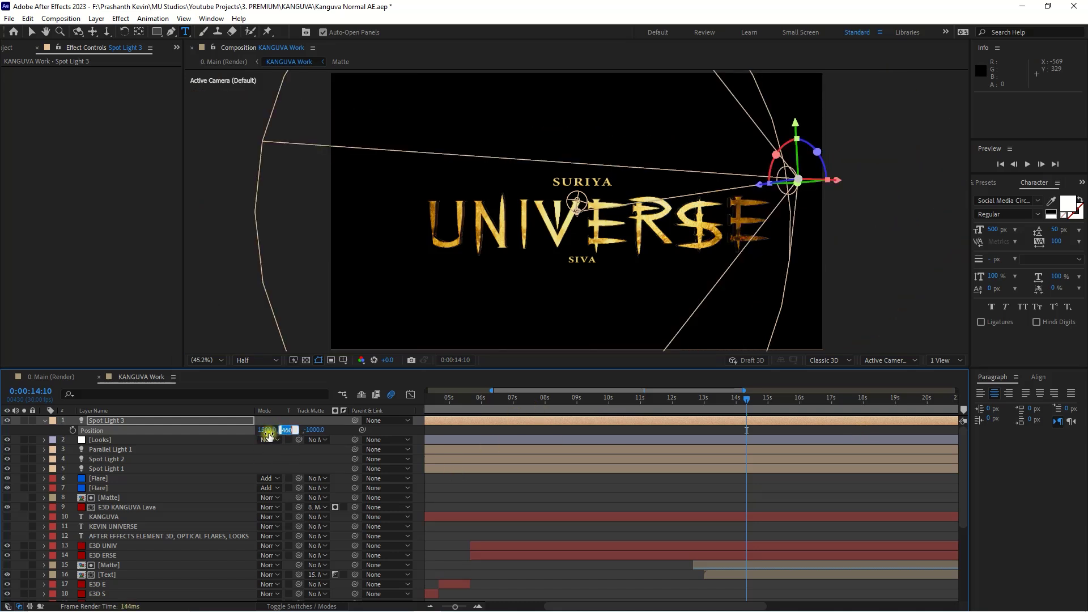
pyautogui.click(268, 430)
pyautogui.write('00')
pyautogui.press('Return')
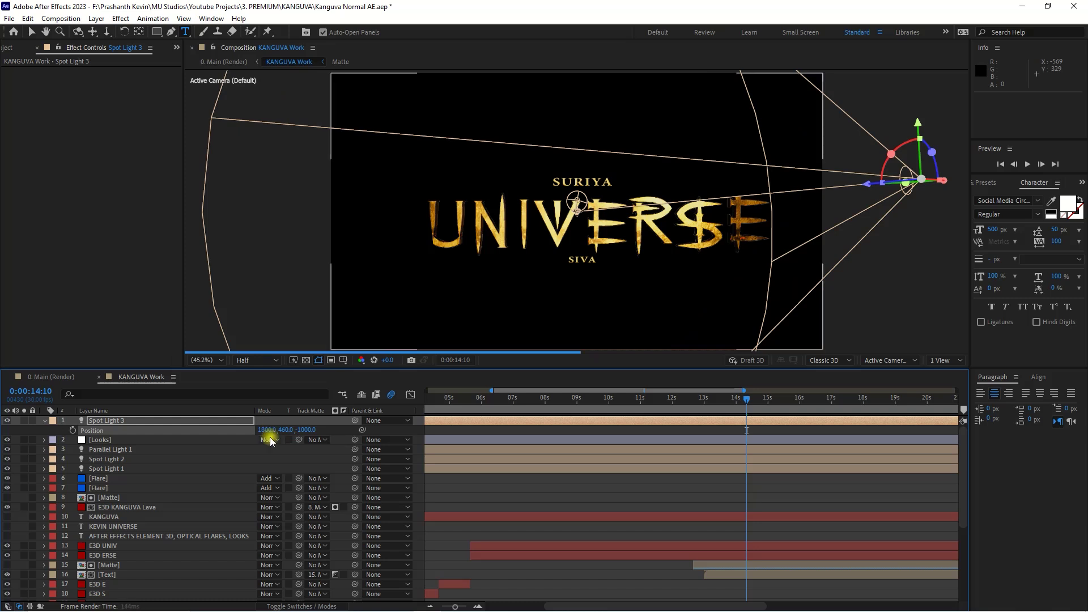
pyautogui.moveTo(152, 432); pyautogui.dragTo(277, 450)
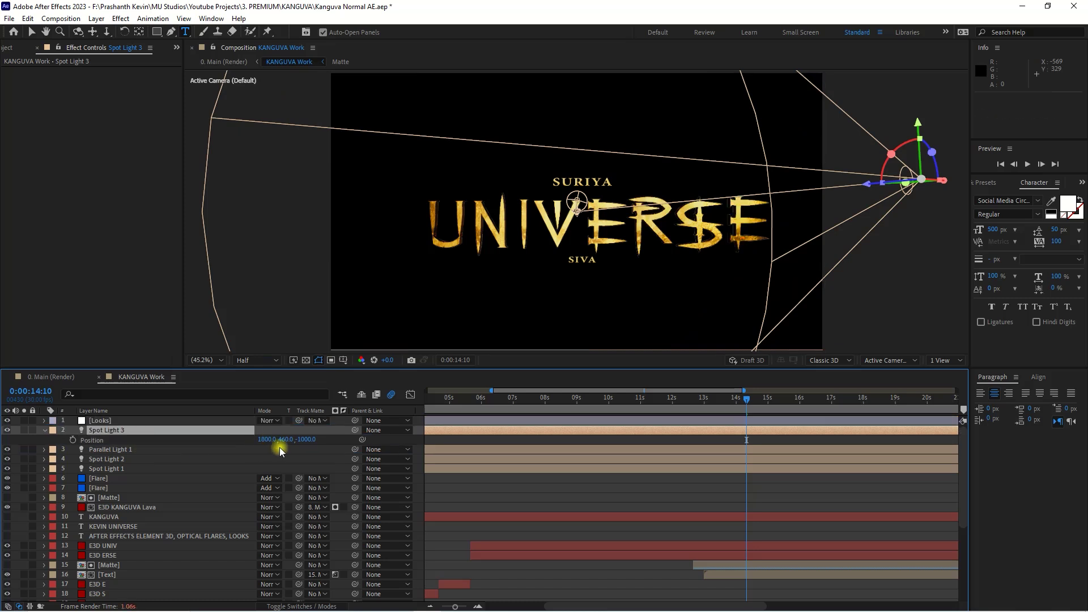
pyautogui.write('540')
pyautogui.press('Return')
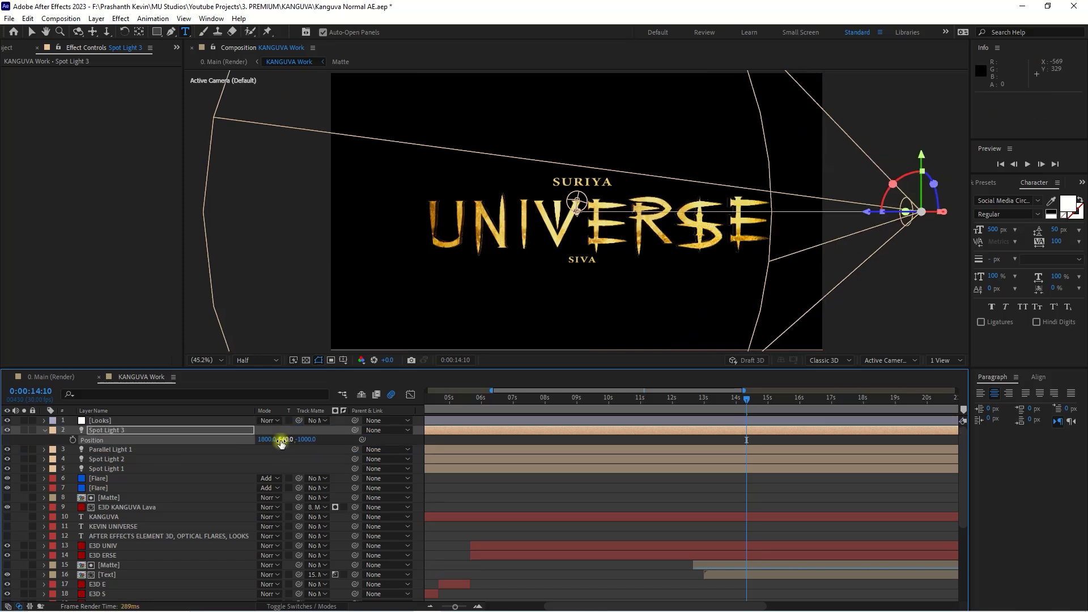
# - Lower Spot Light 3's intensity to 50% and collapse its properties
pyautogui.press('t')
pyautogui.moveTo(263, 449); pyautogui.dragTo(213, 450)
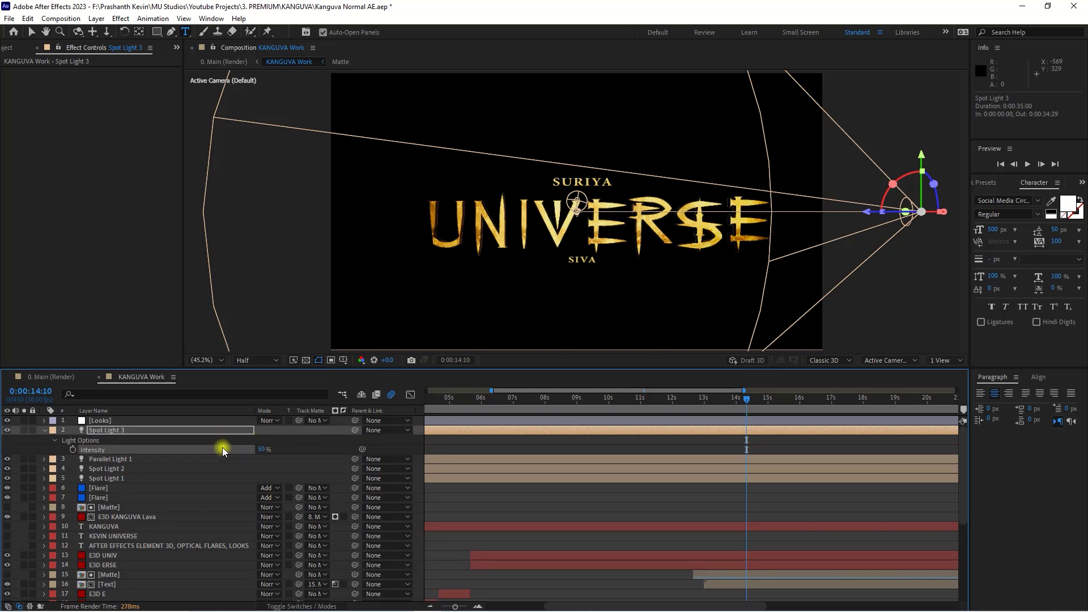
pyautogui.click(99, 428)
pyautogui.press('t')
pyautogui.click(774, 479)
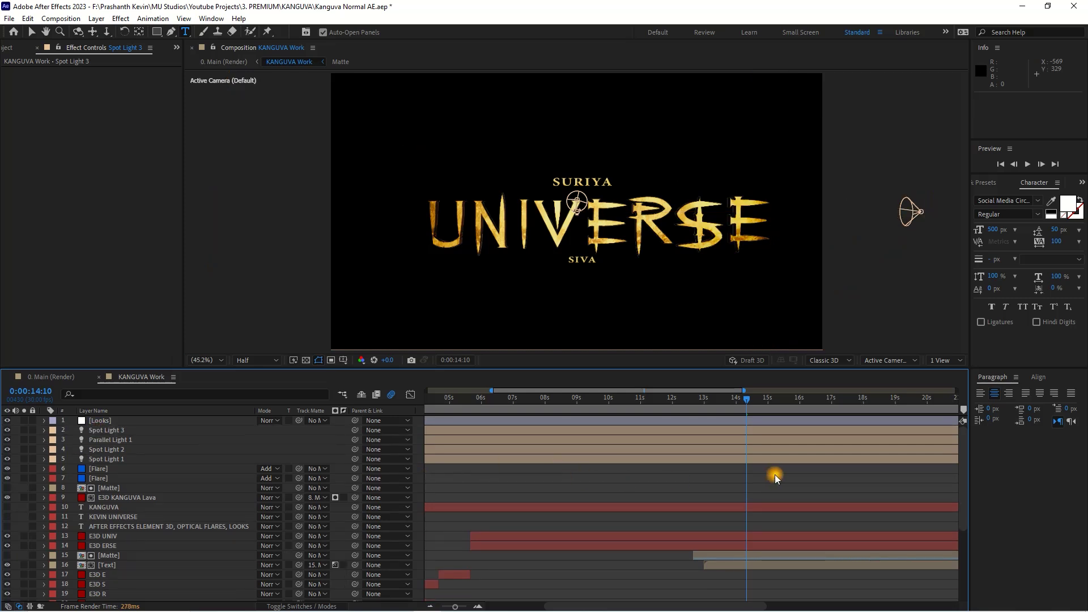
# - Lower Parallel Light 1's 6-second Intensity keyframe to 15% and check the frame at 0:00:17:22
pyautogui.click(143, 439)
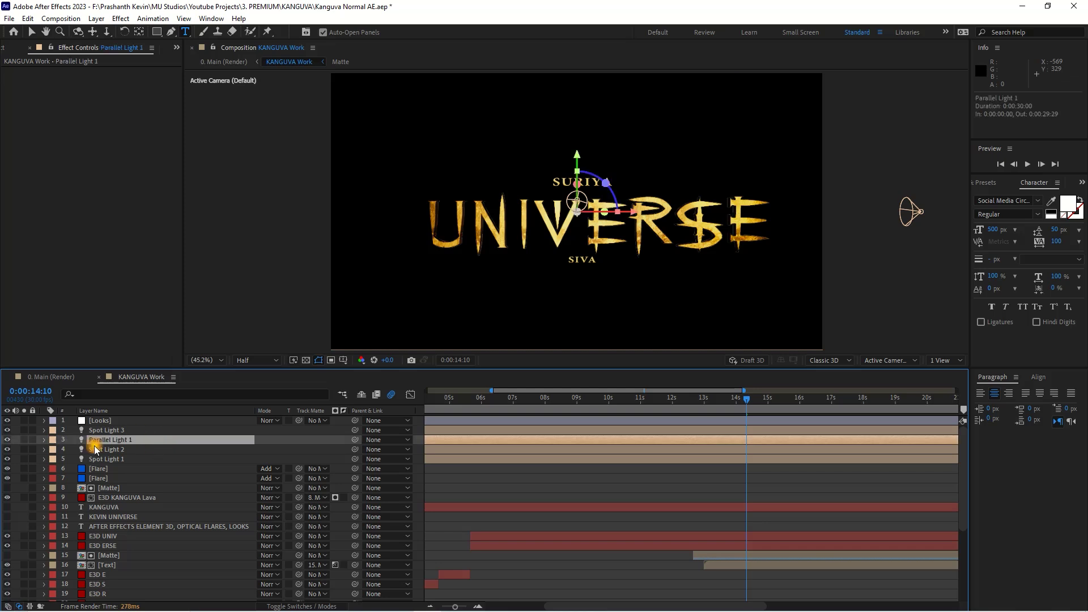
pyautogui.press('t')
pyautogui.click(5, 459)
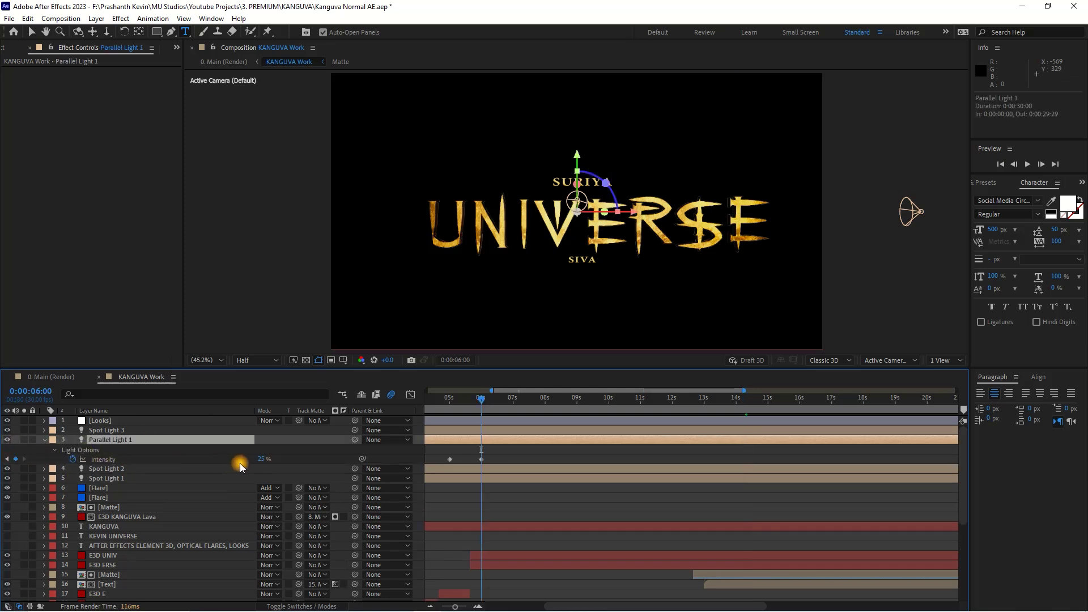
pyautogui.press('Return')
pyautogui.click(788, 397)
pyautogui.click(856, 408)
pyautogui.click(208, 436)
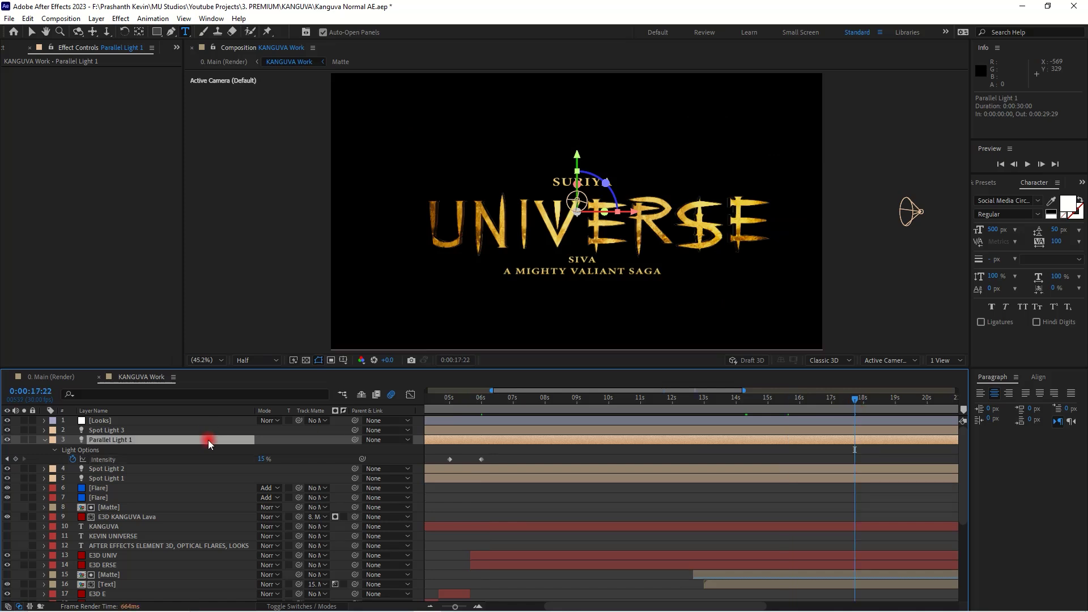
# - Zoom the timeline out and move the playhead back to about 16 seconds
pyautogui.click(430, 606)
pyautogui.scroll(-2, 767, 493)
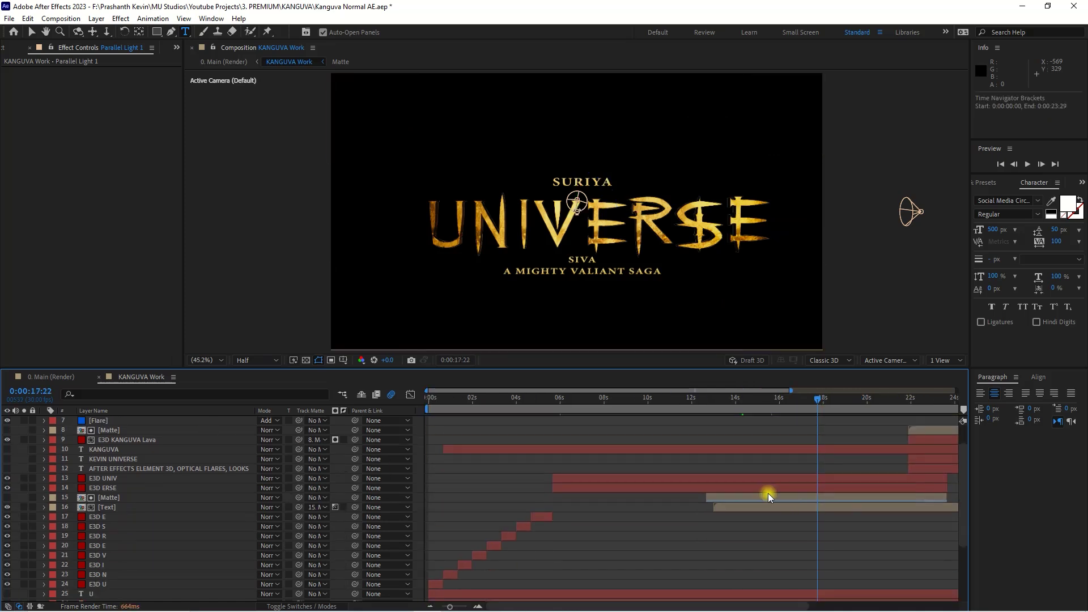
pyautogui.scroll(-1, 768, 494)
pyautogui.scroll(-1, 716, 508)
pyautogui.scroll(1, 686, 532)
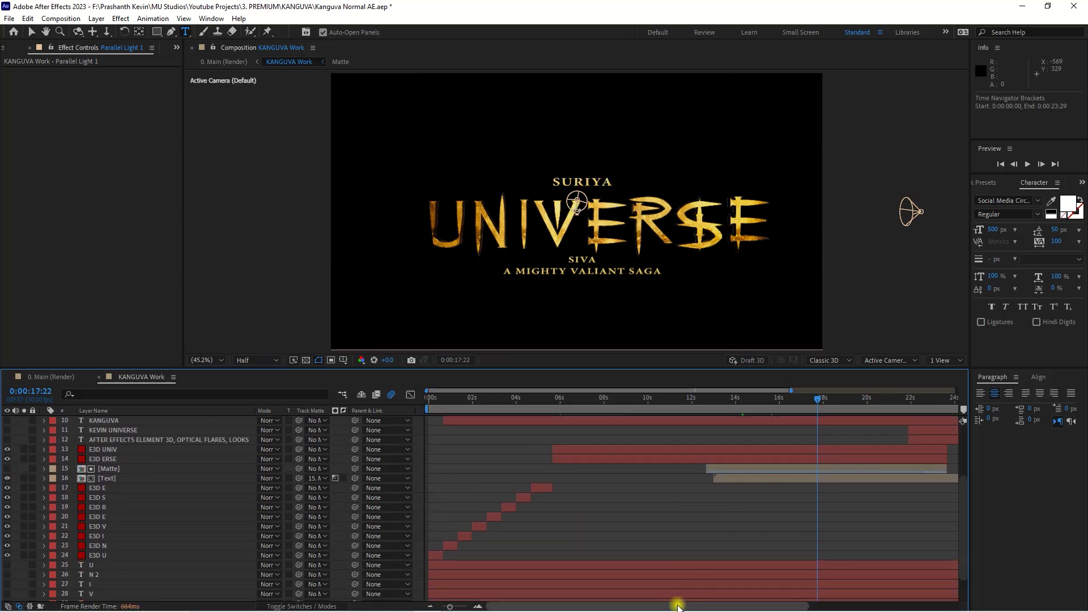
pyautogui.moveTo(676, 604); pyautogui.dragTo(710, 573)
pyautogui.moveTo(668, 399); pyautogui.dragTo(703, 400)
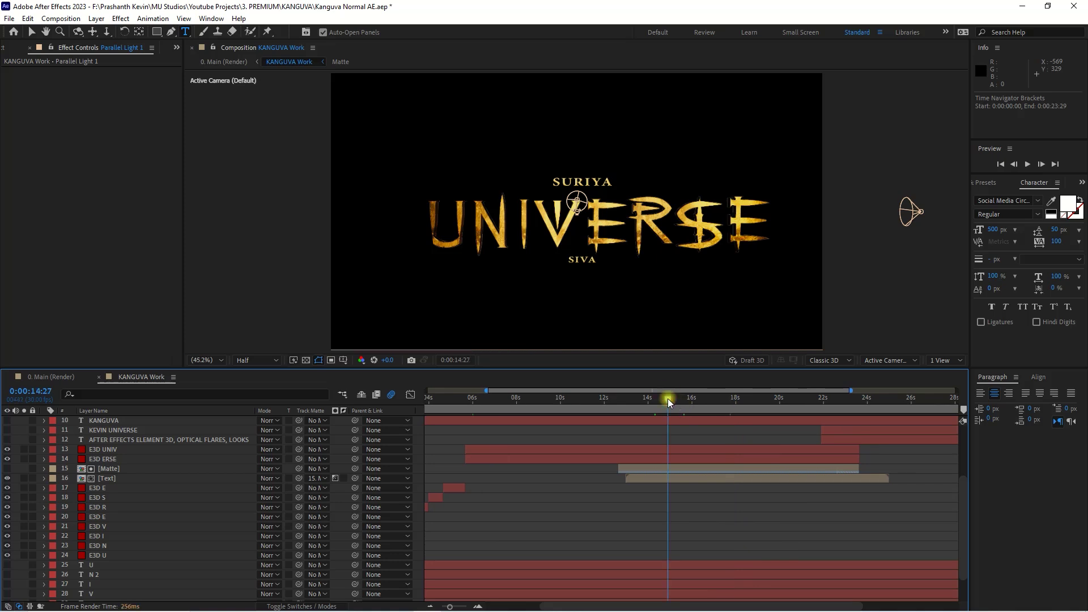
# - Open the [Text] precomp and change the SURIYA text to KEVIN
pyautogui.click(138, 477)
pyautogui.doubleClick(170, 477)
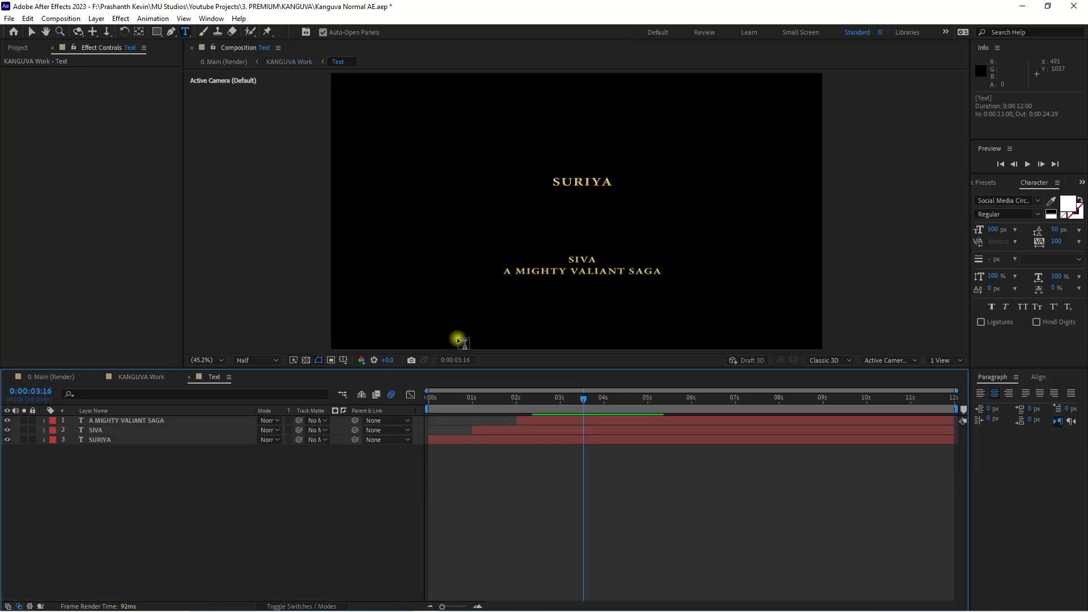
pyautogui.click(105, 422)
pyautogui.click(124, 429)
pyautogui.click(139, 439)
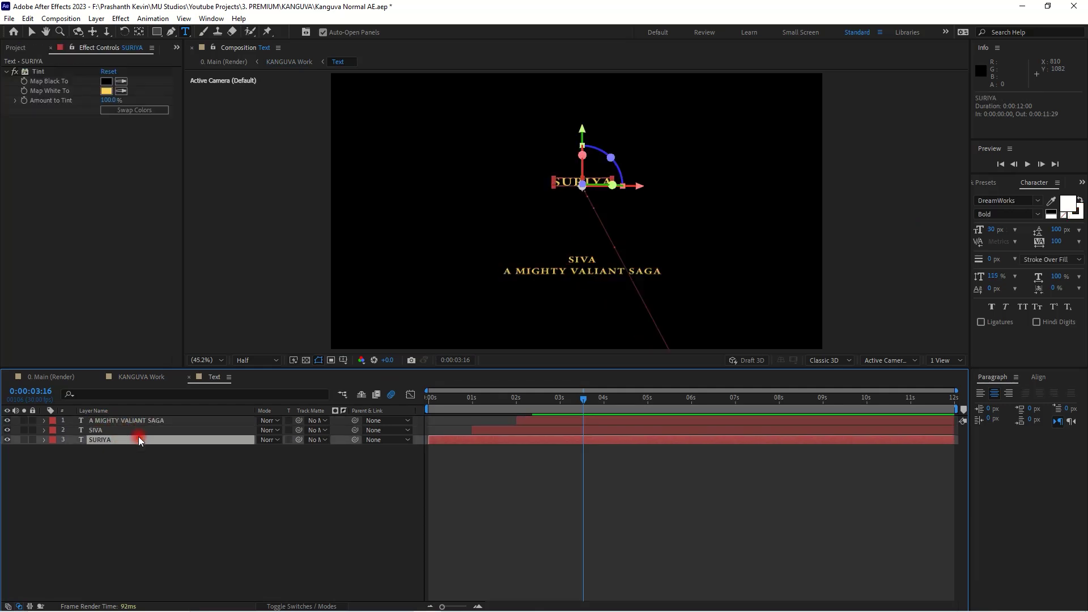
pyautogui.doubleClick(111, 437)
pyautogui.write('KEVINM')
pyautogui.press('BackSpace')
pyautogui.click(115, 469)
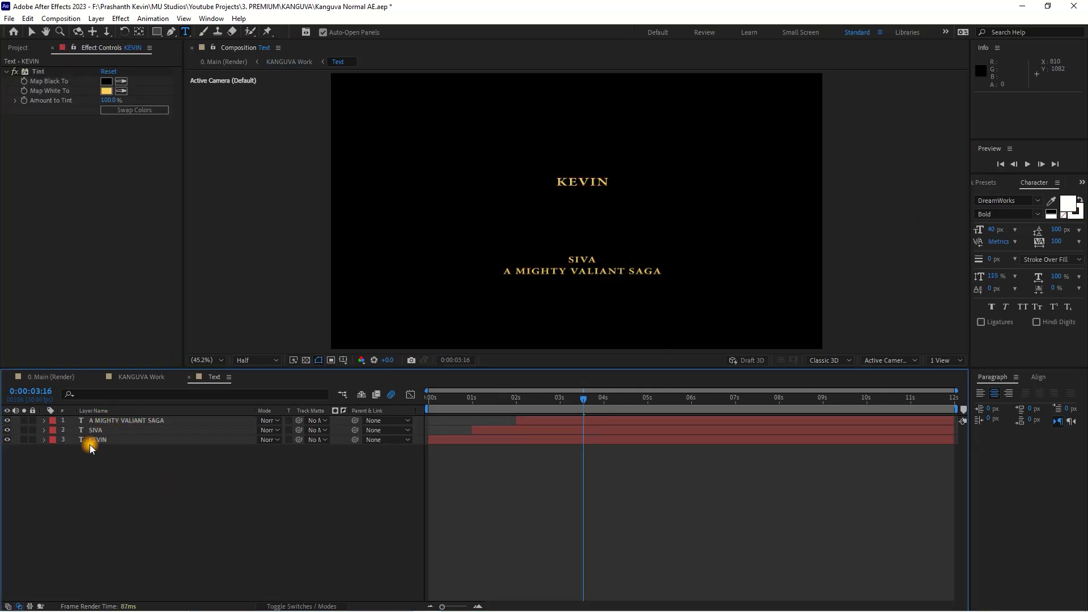
# - Retype SIVA as AFTER EFFECTS and A MIGHTY VALIANT SAGA as ELEMENT 3D, then return to KANGUVA Work
pyautogui.click(112, 432)
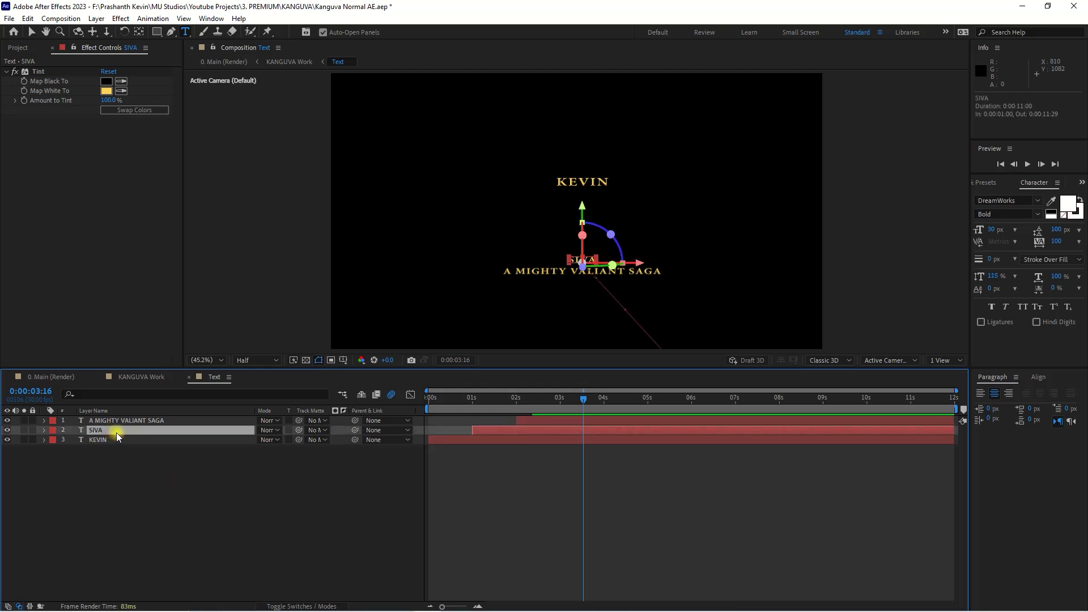
pyautogui.doubleClick(117, 432)
pyautogui.write('AETER EFFECTS')
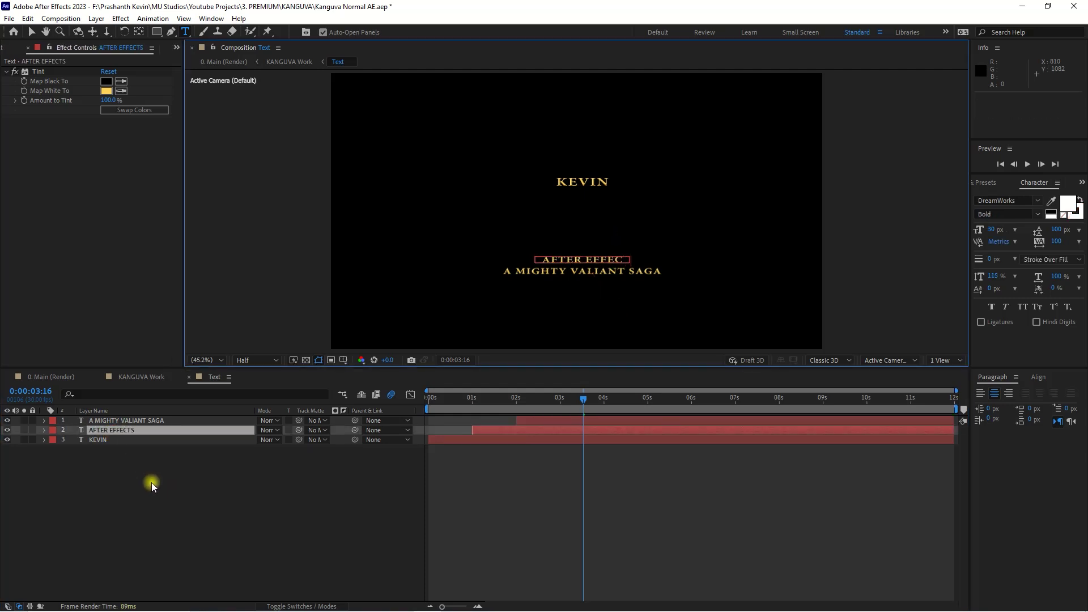
pyautogui.click(150, 477)
pyautogui.doubleClick(131, 423)
pyautogui.write('ELEMENT 3D')
pyautogui.click(231, 508)
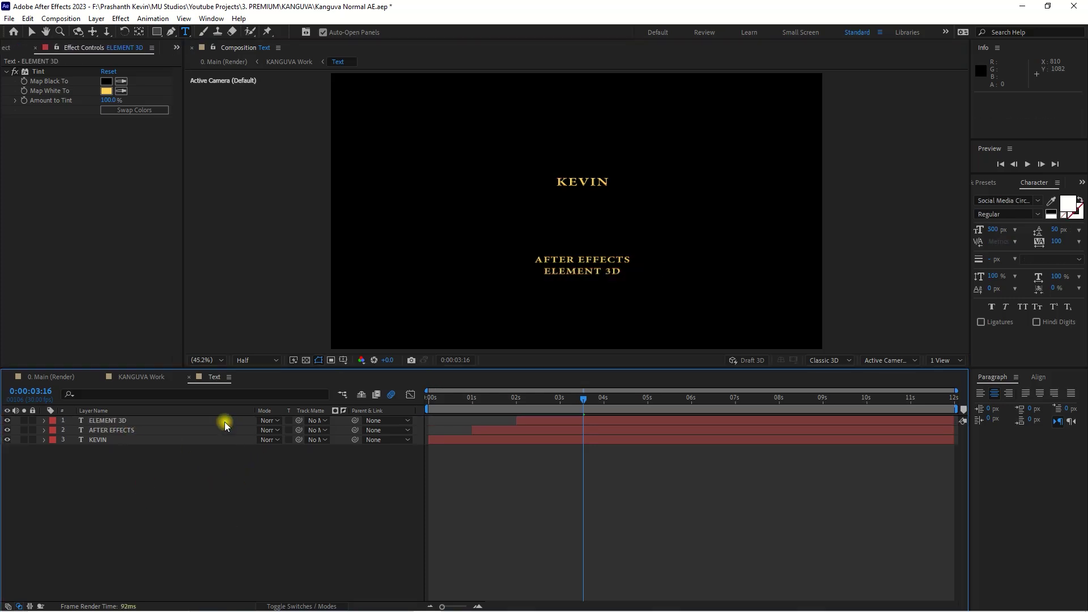
pyautogui.click(189, 377)
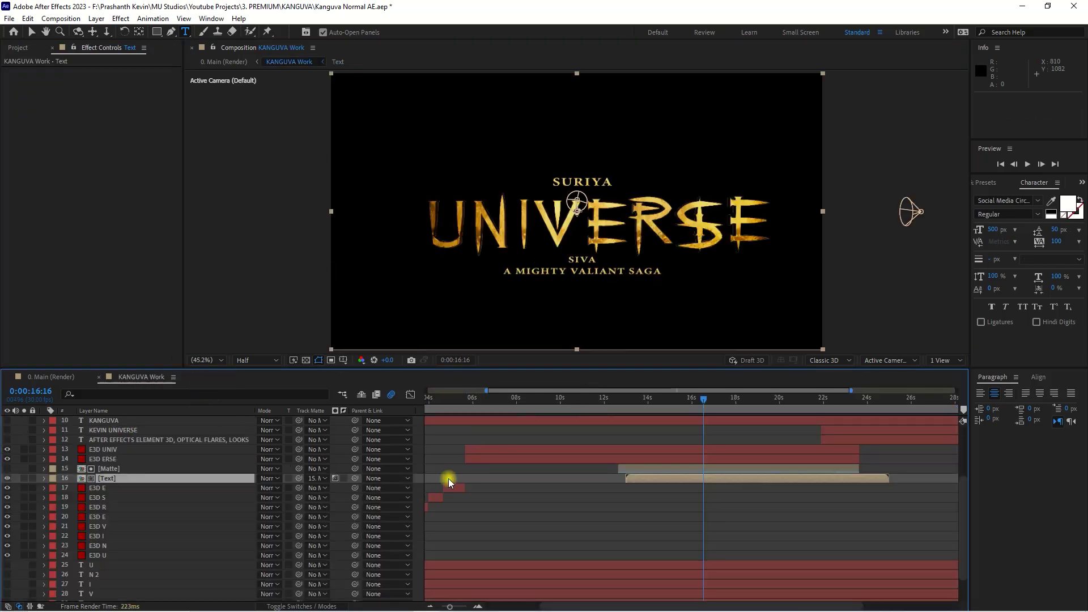
pyautogui.click(656, 526)
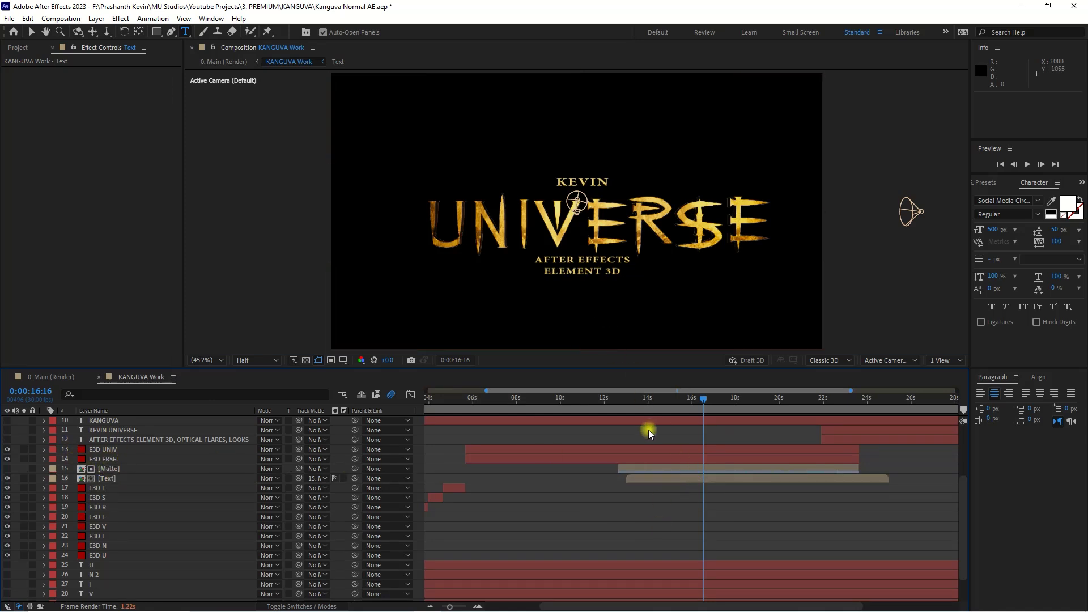
pyautogui.click(664, 454)
# - Reveal E3D UNIV's keyframes and preview the V letter's movement around 21 seconds
pyautogui.press('u')
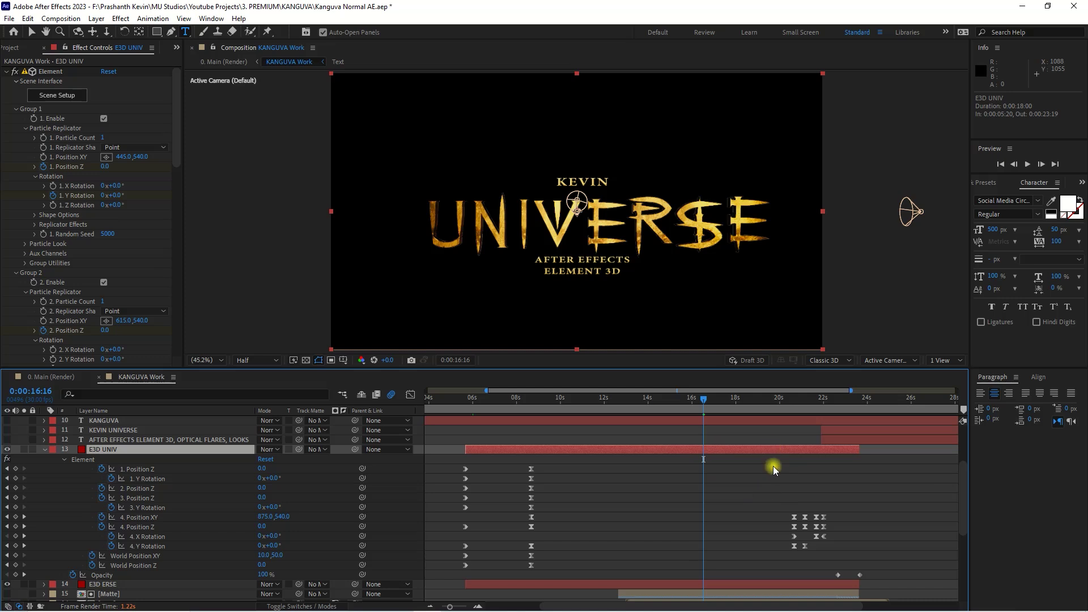
pyautogui.scroll(-2, 773, 466)
pyautogui.moveTo(659, 607); pyautogui.dragTo(746, 607)
pyautogui.moveTo(647, 406); pyautogui.dragTo(677, 401)
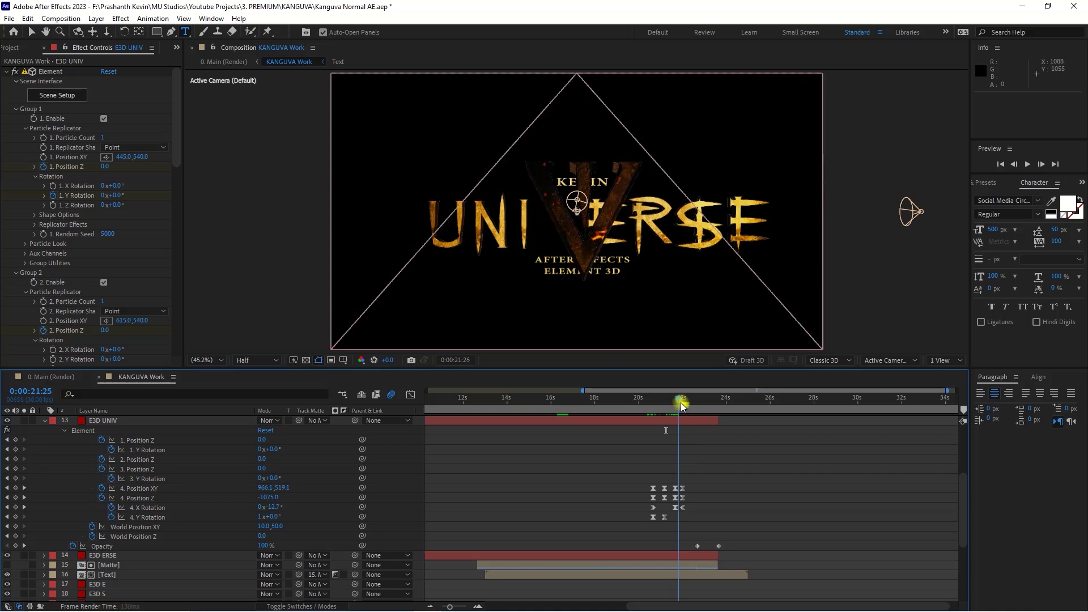
pyautogui.moveTo(679, 403); pyautogui.dragTo(682, 401)
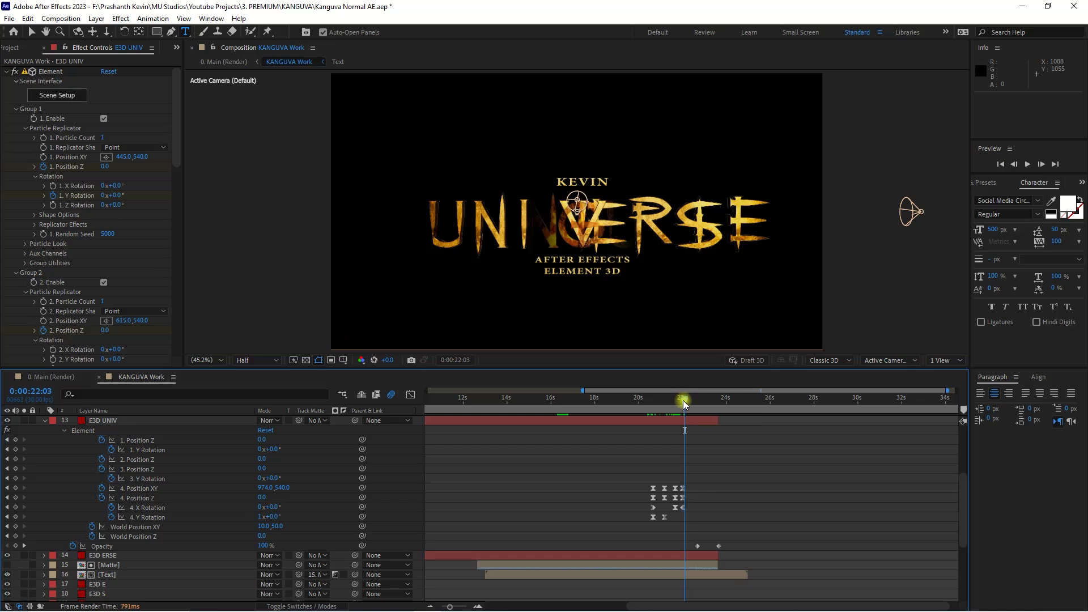
pyautogui.scroll(5, 576, 537)
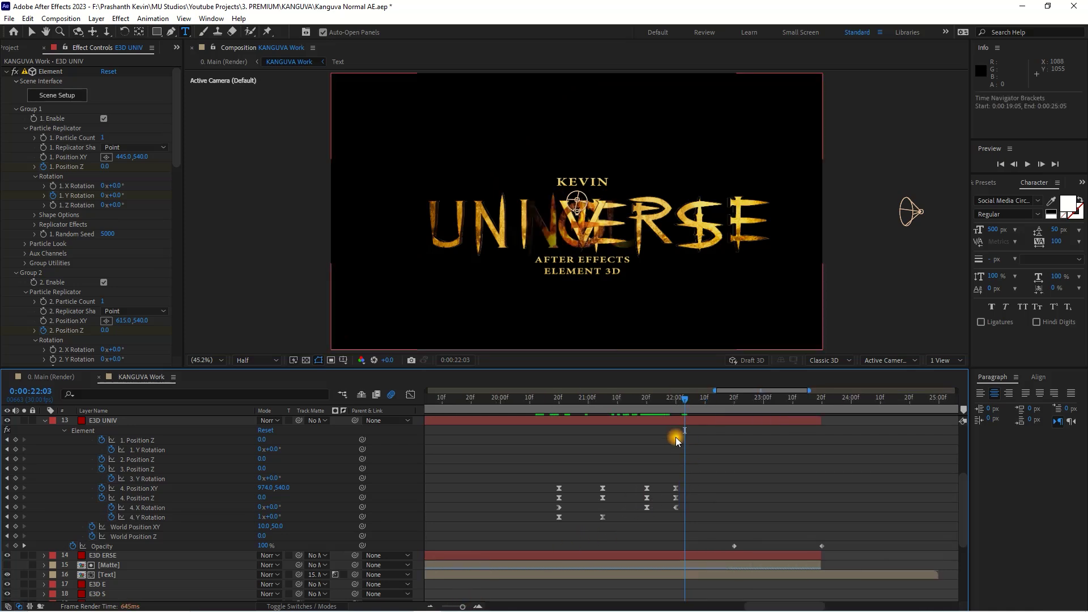
pyautogui.click(556, 401)
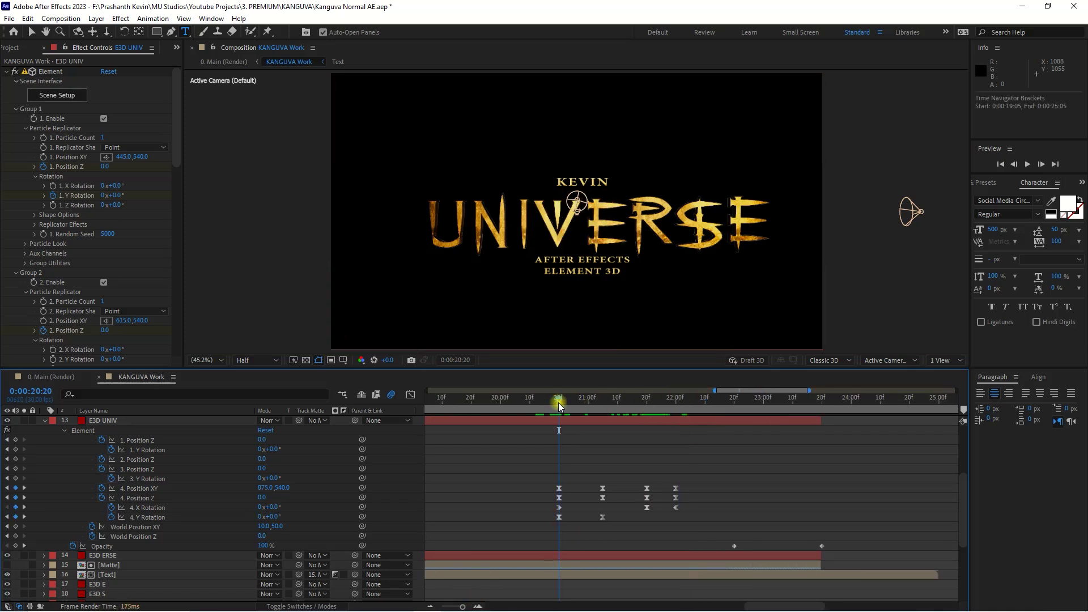
pyautogui.click(268, 486)
pyautogui.moveTo(598, 403); pyautogui.dragTo(648, 435)
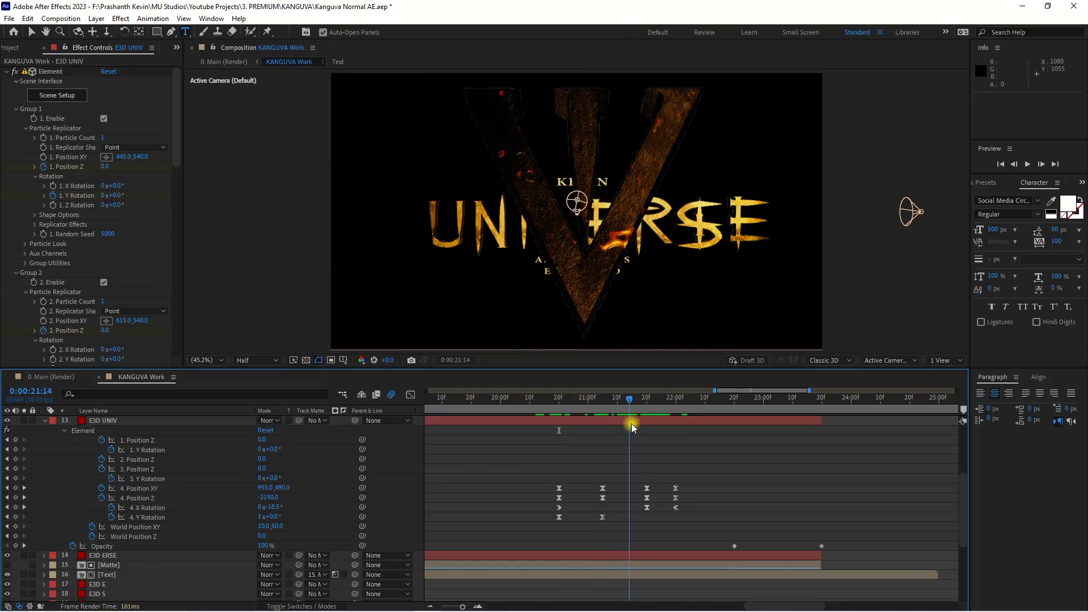
# - At 0:00:22:00, set E3D UNIV's 4. Position XY X value to 875
pyautogui.moveTo(670, 400); pyautogui.dragTo(678, 405)
pyautogui.click(263, 488)
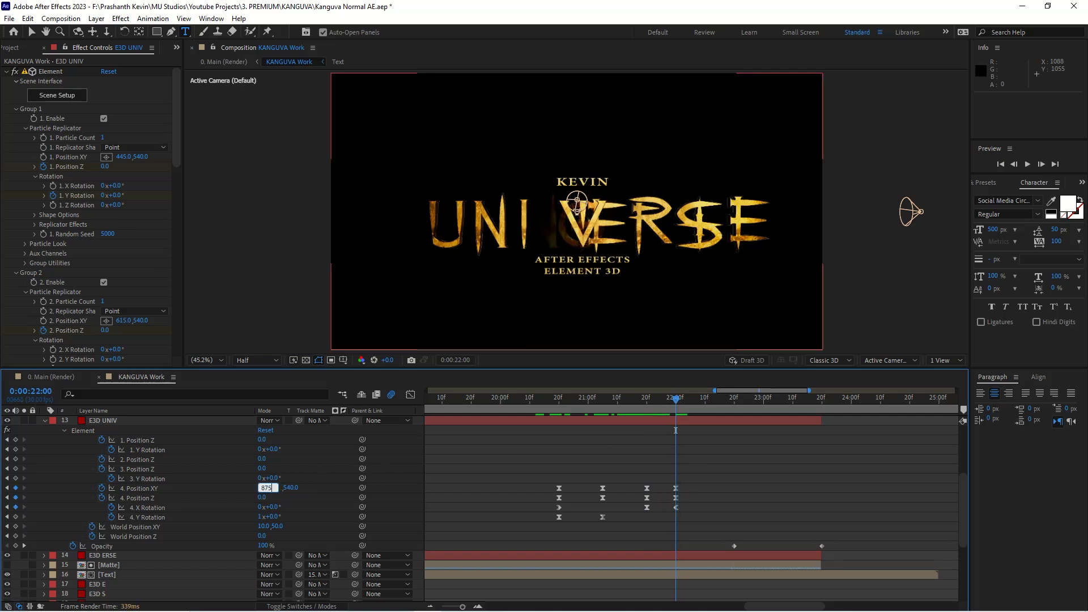
pyautogui.press('Return')
pyautogui.click(518, 493)
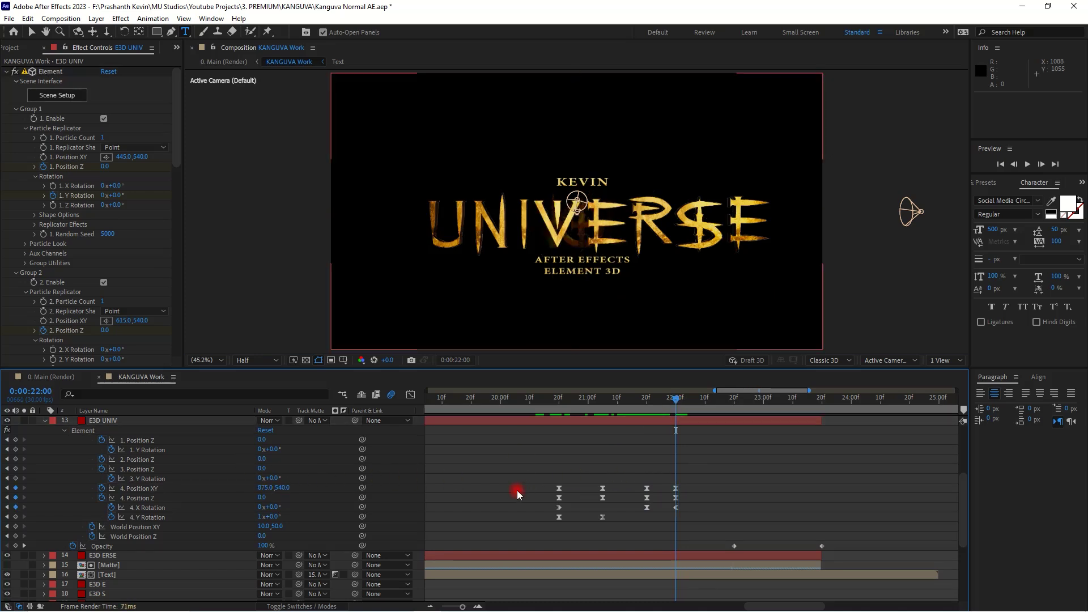
# - Collapse E3D UNIV's keyframed properties and its Element Groups 1 through 4
pyautogui.click(109, 422)
pyautogui.press('u')
pyautogui.click(16, 108)
pyautogui.click(16, 119)
pyautogui.click(16, 138)
pyautogui.click(16, 138)
pyautogui.click(587, 488)
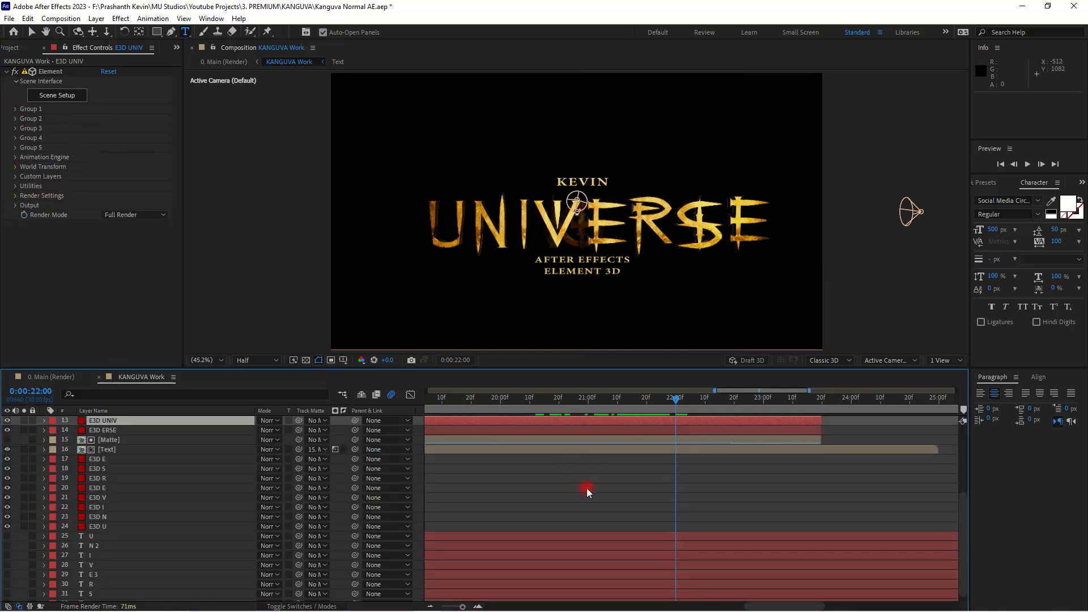
pyautogui.scroll(3, 587, 488)
# - Rename the KANGUVA text layer to UNIVERSE
pyautogui.click(144, 470)
pyautogui.click(91, 479)
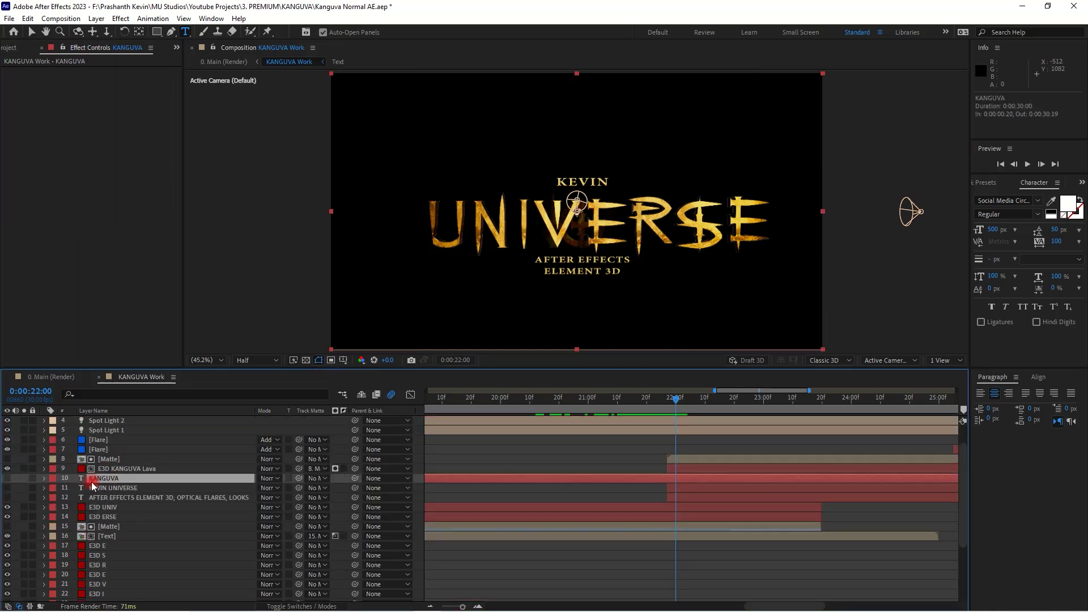
pyautogui.click(54, 479)
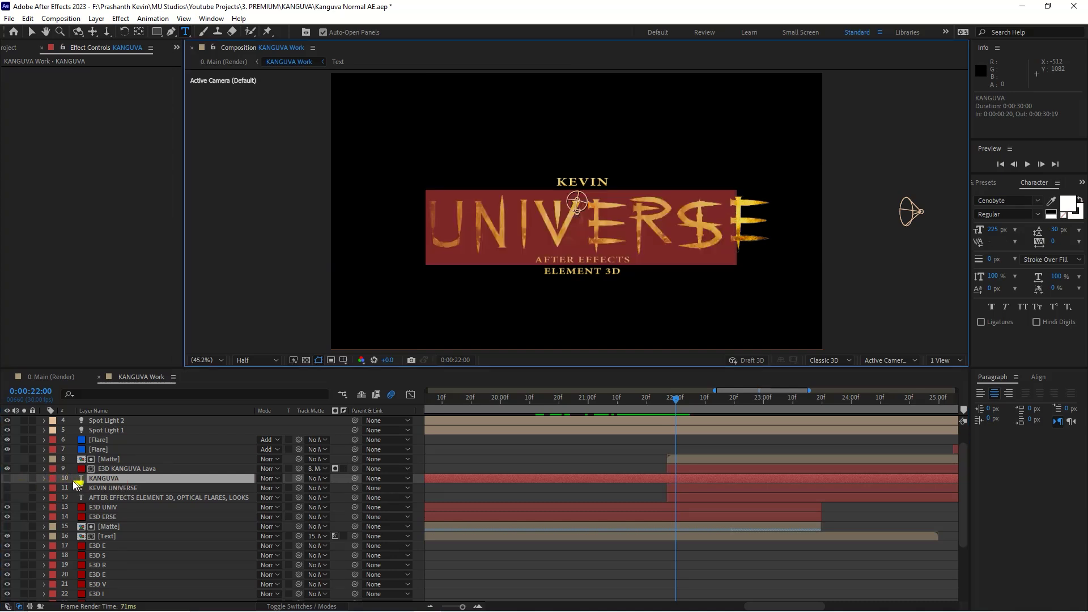
pyautogui.click(38, 481)
pyautogui.click(118, 482)
pyautogui.write('UNIVERSE')
pyautogui.press('Return')
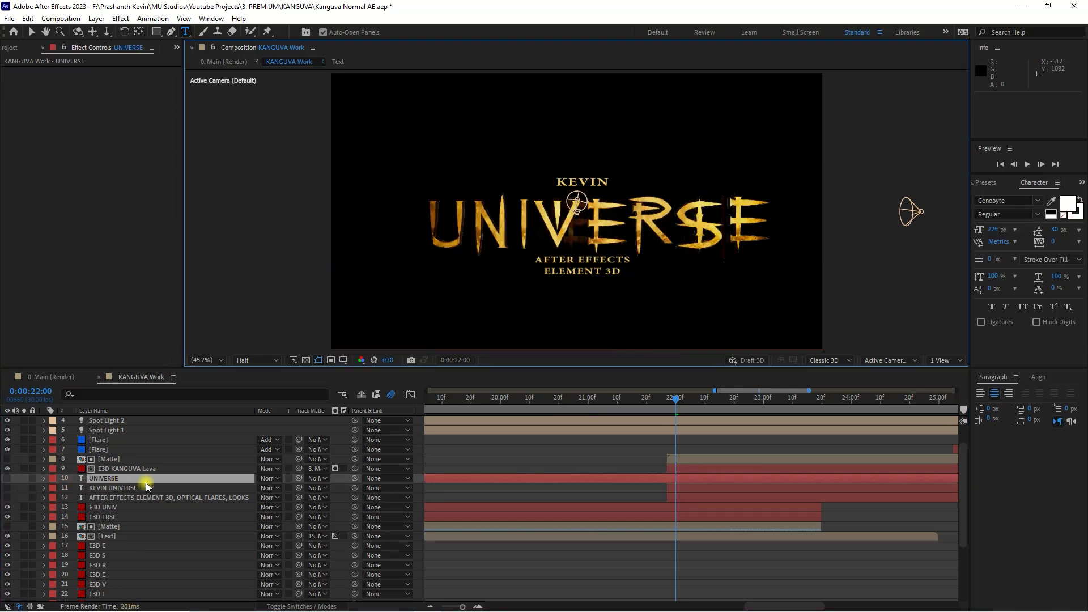
# - Preview the title around 0:00:22 and set the UNIVERSE text tracking to 50
pyautogui.click(608, 471)
pyautogui.click(699, 406)
pyautogui.moveTo(699, 406); pyautogui.dragTo(739, 407)
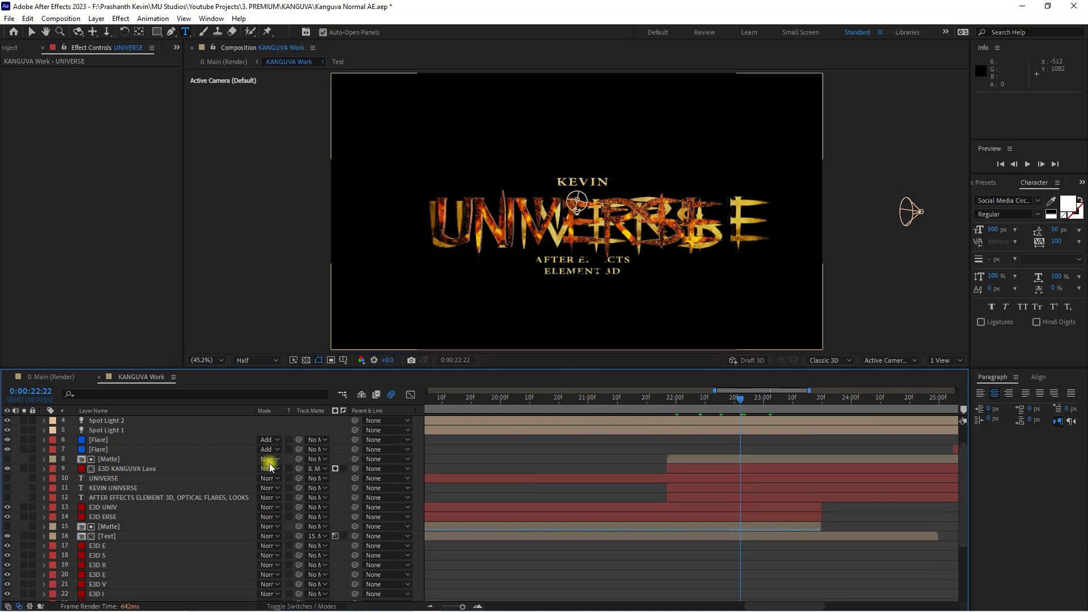
pyautogui.click(113, 478)
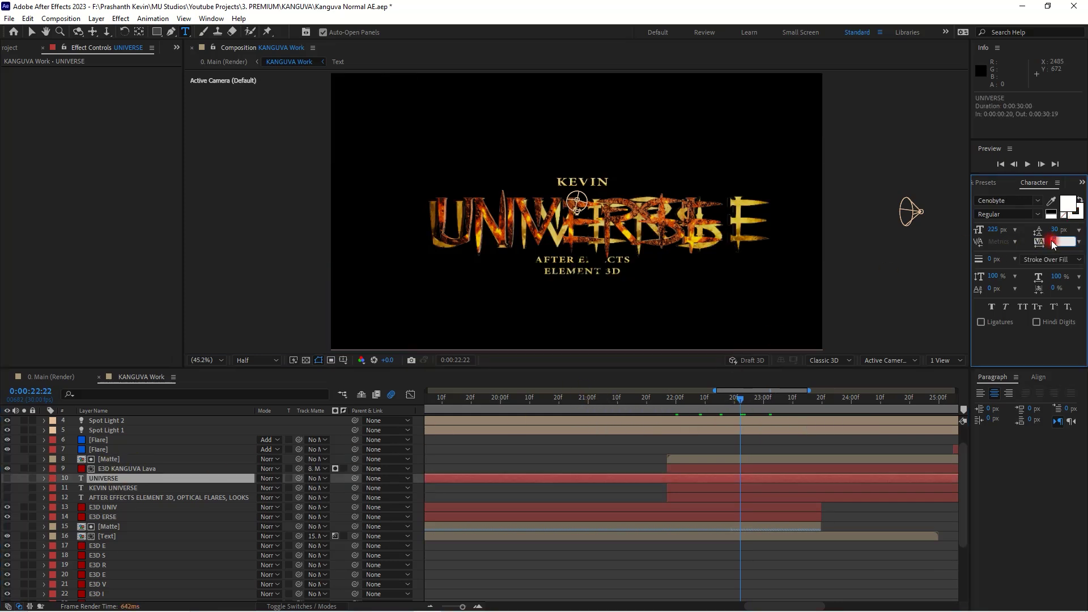
pyautogui.moveTo(1052, 240); pyautogui.dragTo(1052, 242)
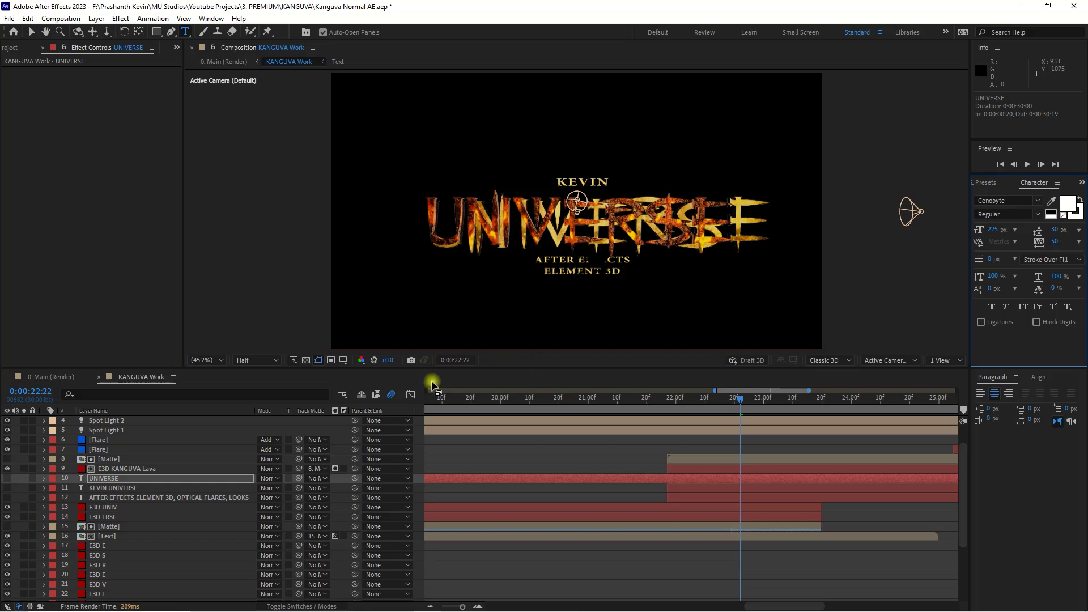
pyautogui.click(152, 478)
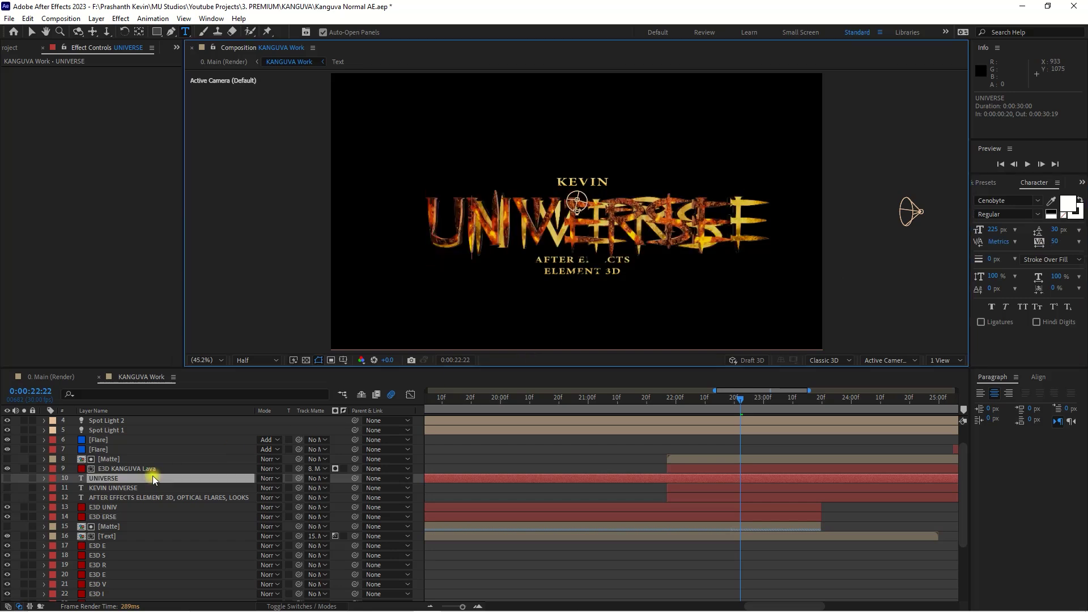
# - Select the E3D KANGUVA Lava layer and open its Element 3D Scene Setup
pyautogui.click(490, 461)
pyautogui.click(555, 476)
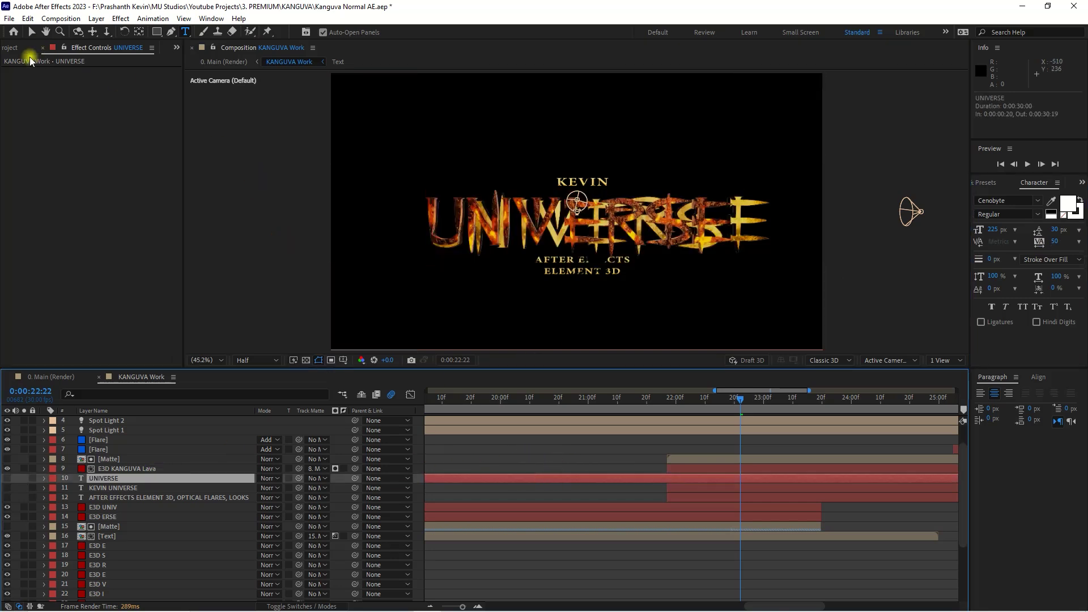
pyautogui.click(11, 50)
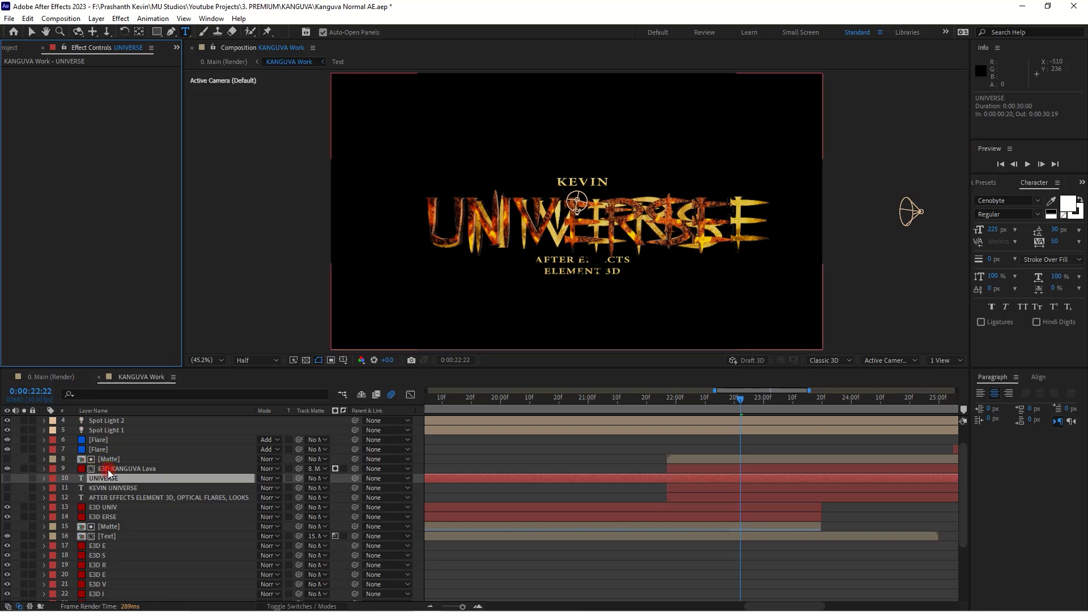
pyautogui.click(108, 469)
pyautogui.click(50, 98)
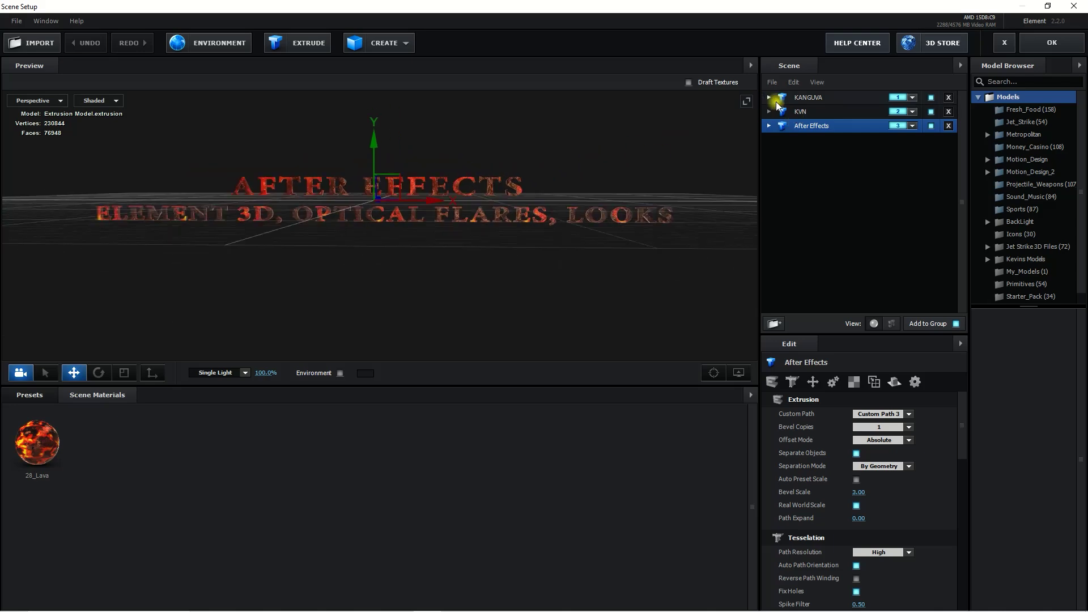
# - Orbit the KANGUVA UNIVERSE model, compare KVN and After Effects, and expand KANGUVA to show 28_Lava
pyautogui.click(801, 111)
pyautogui.click(811, 97)
pyautogui.moveTo(530, 179); pyautogui.dragTo(535, 164)
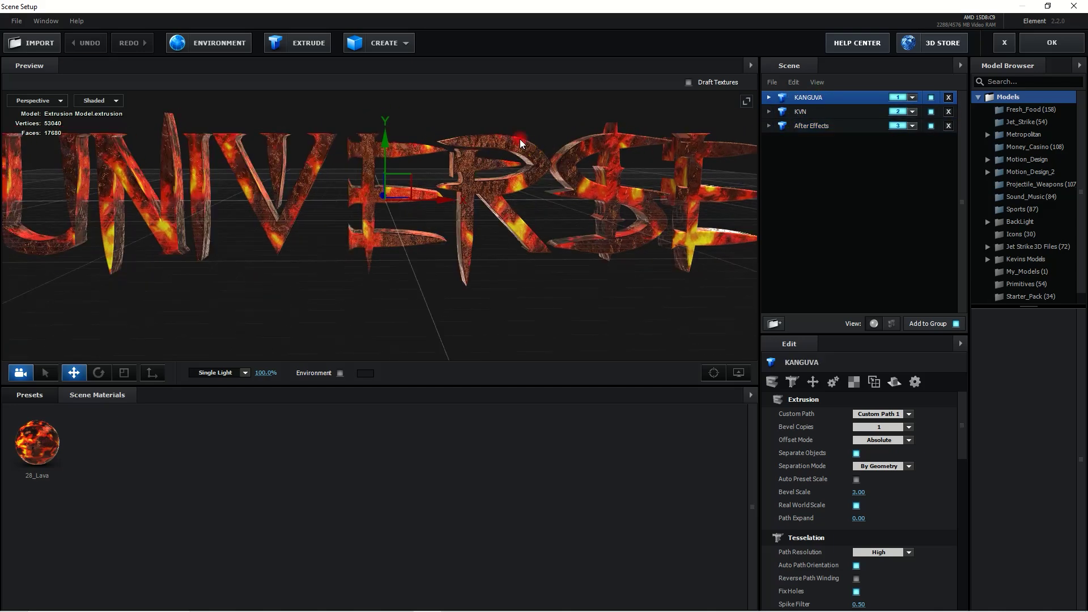
pyautogui.moveTo(535, 164); pyautogui.dragTo(600, 158)
pyautogui.click(810, 111)
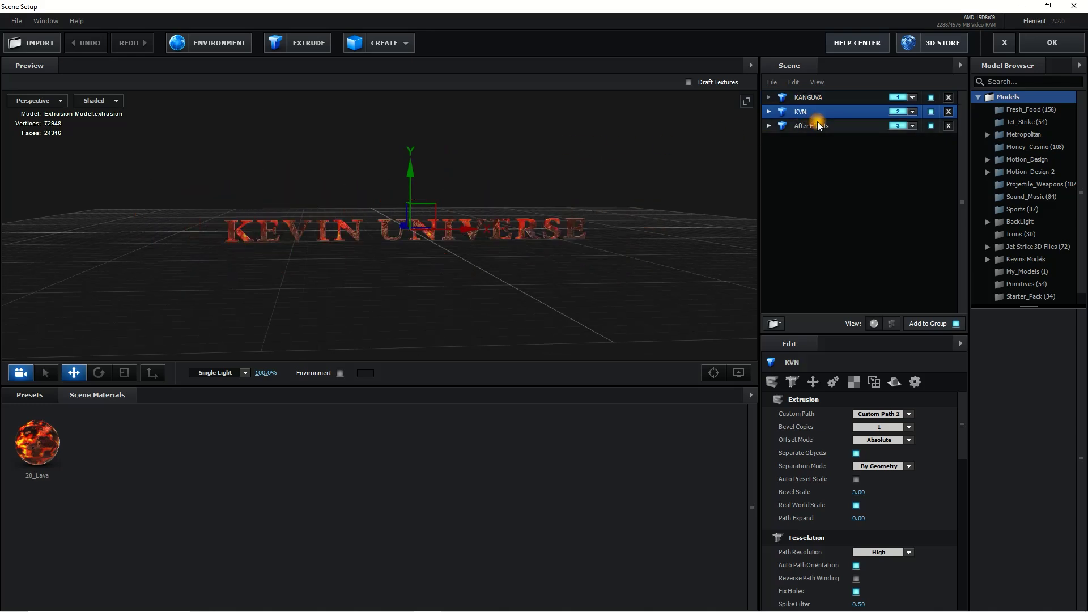
pyautogui.click(763, 130)
pyautogui.click(826, 93)
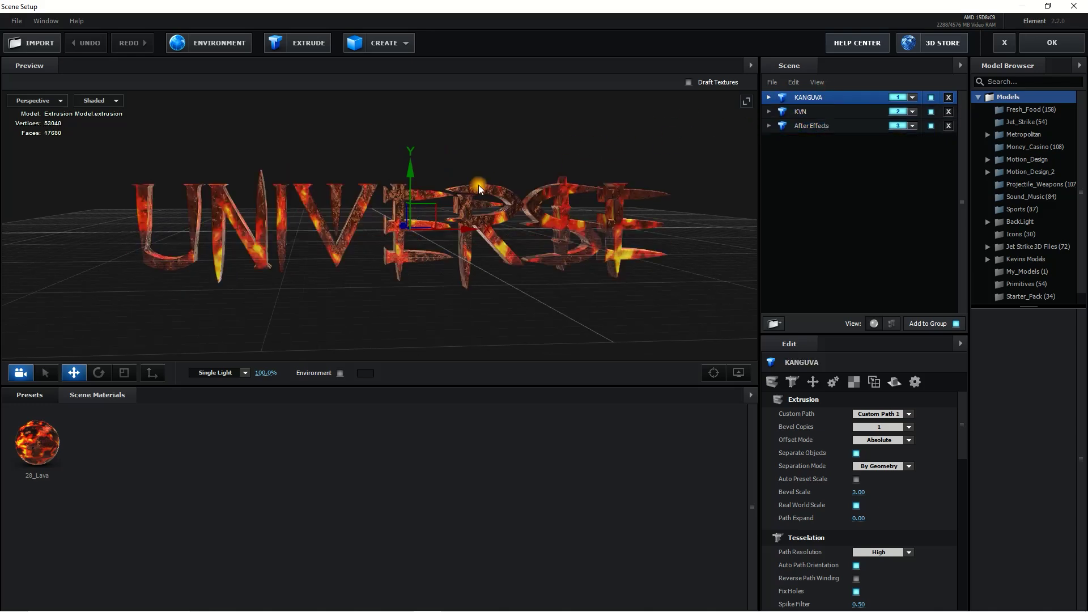
pyautogui.moveTo(259, 178)
pyautogui.mouseDown()
pyautogui.moveTo(278, 210)
pyautogui.moveTo(262, 222)
pyautogui.mouseUp()
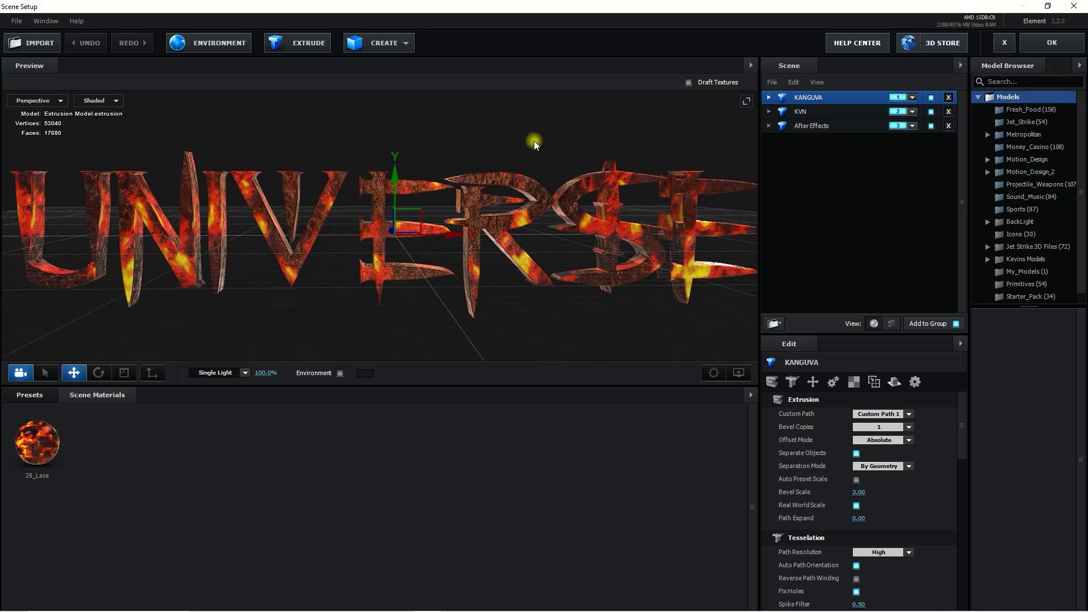
pyautogui.click(769, 97)
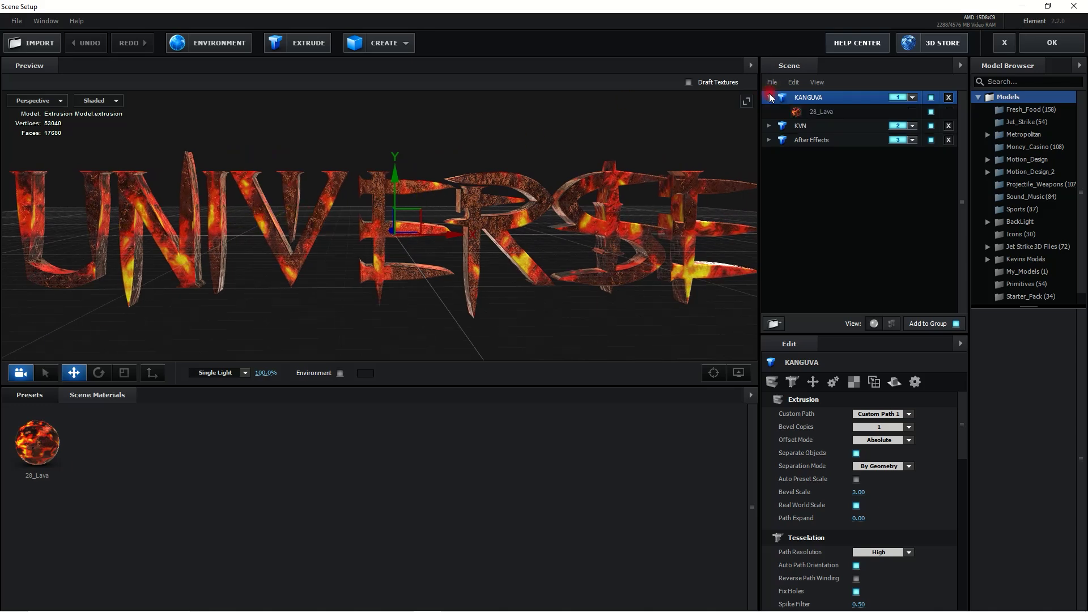
# - Show the KANGUVA letter paths and assign Path 0 to Channel 1 and Path 1 to Channel 2
pyautogui.click(892, 324)
pyautogui.click(812, 111)
pyautogui.rightClick(810, 116)
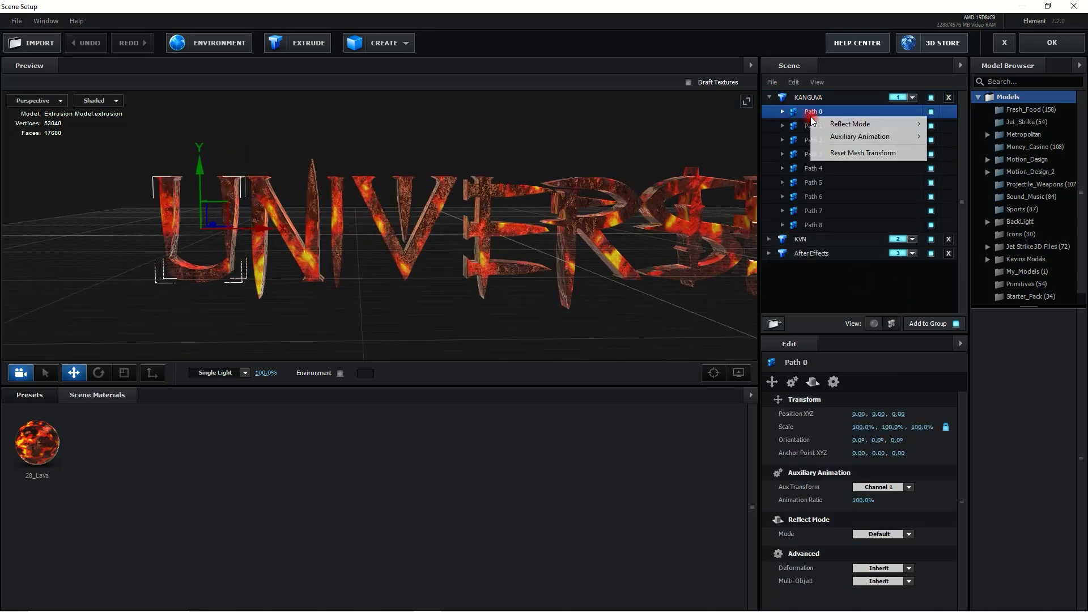
pyautogui.moveTo(867, 136)
pyautogui.click(941, 149)
pyautogui.rightClick(816, 126)
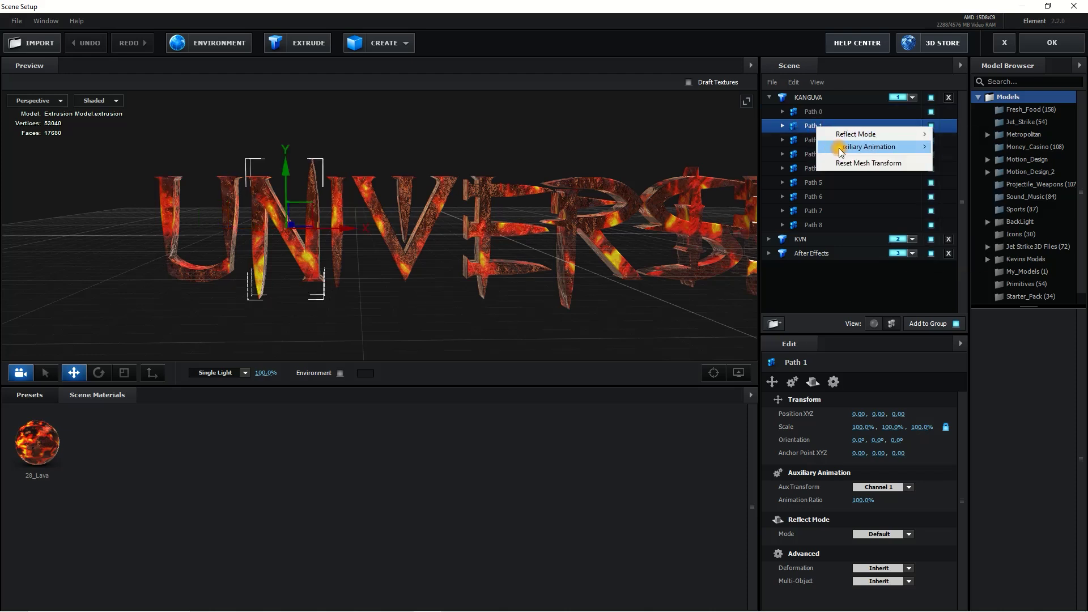
pyautogui.moveTo(840, 151)
pyautogui.click(947, 172)
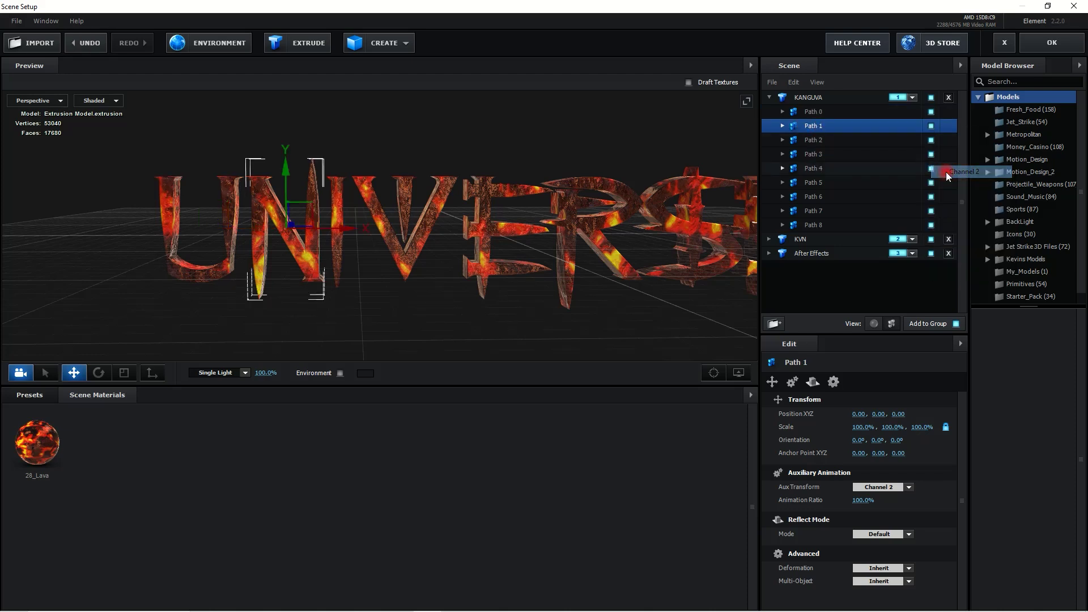
# - Assign auxiliary animation Channels 3, 4 and 5 to Paths 2, 3 and 4
pyautogui.click(830, 142)
pyautogui.rightClick(829, 141)
pyautogui.moveTo(862, 162)
pyautogui.click(987, 198)
pyautogui.rightClick(826, 154)
pyautogui.click(978, 226)
pyautogui.click(809, 168)
pyautogui.rightClick(808, 166)
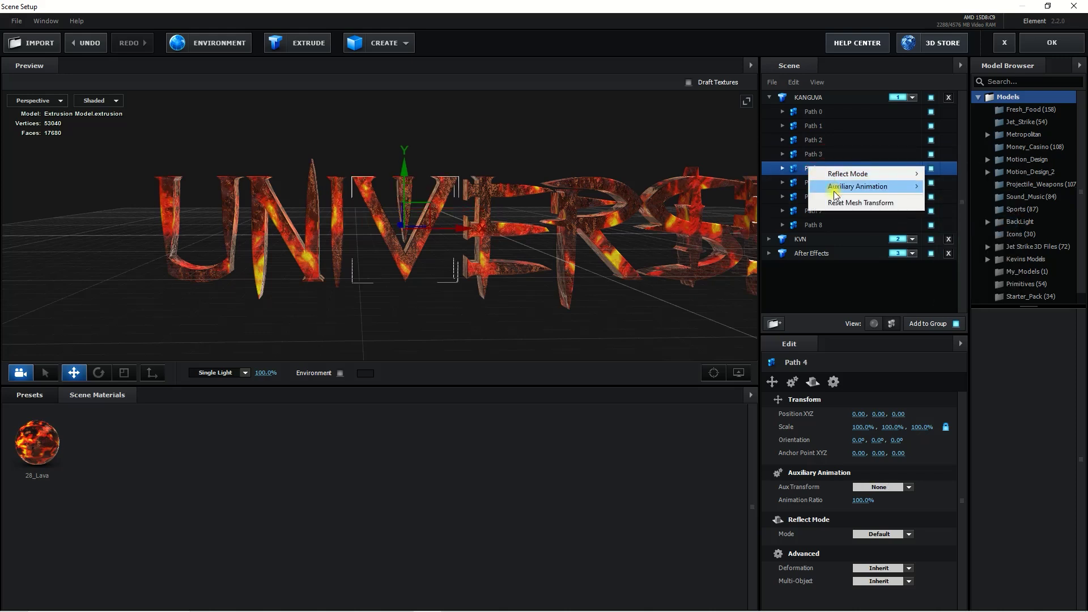
pyautogui.moveTo(834, 191)
pyautogui.click(958, 251)
# - Assign auxiliary animation Channels 6, 7 and 8 to Paths 5, 6 and 7
pyautogui.rightClick(842, 184)
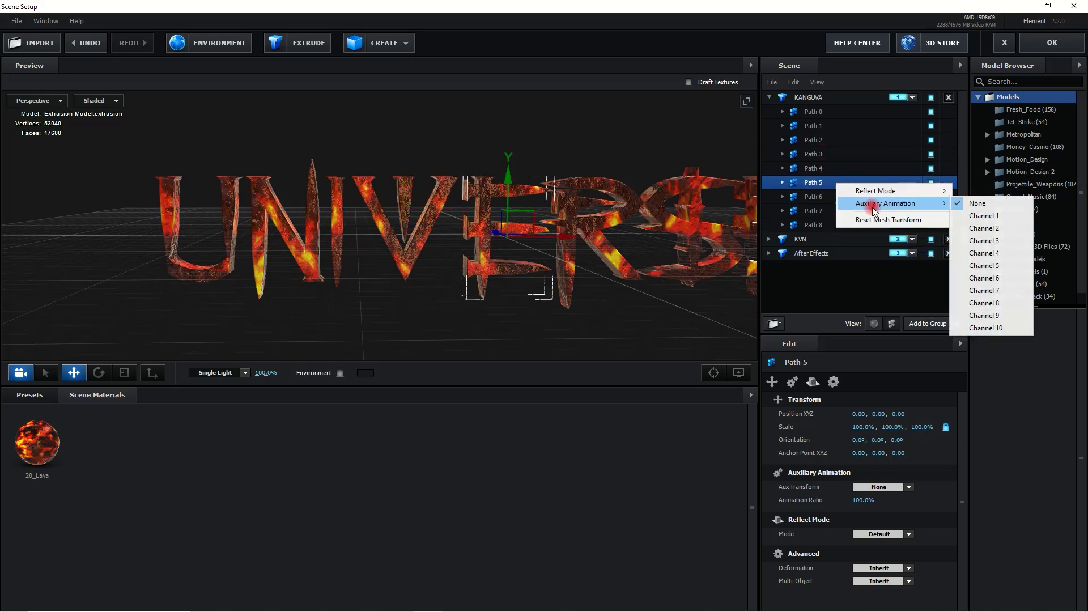
pyautogui.click(978, 278)
pyautogui.click(832, 197)
pyautogui.rightClick(832, 197)
pyautogui.moveTo(853, 217)
pyautogui.click(978, 292)
pyautogui.click(814, 211)
pyautogui.rightClick(814, 211)
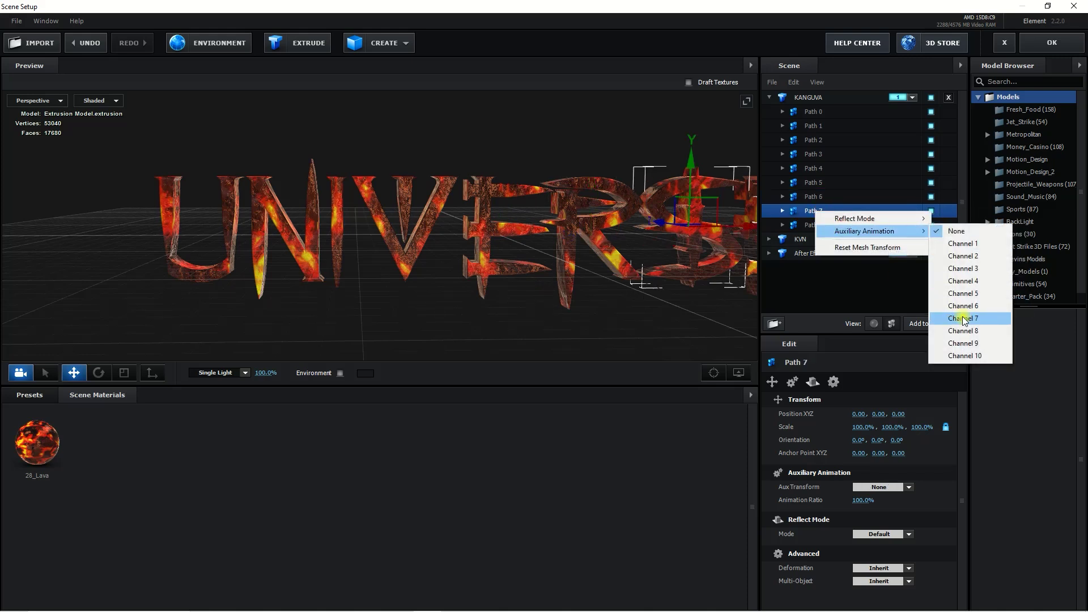
pyautogui.click(973, 329)
# - Assign Channel 9 to Path 8, collapse the path list, and apply the scene with OK
pyautogui.click(834, 226)
pyautogui.rightClick(835, 226)
pyautogui.moveTo(884, 246)
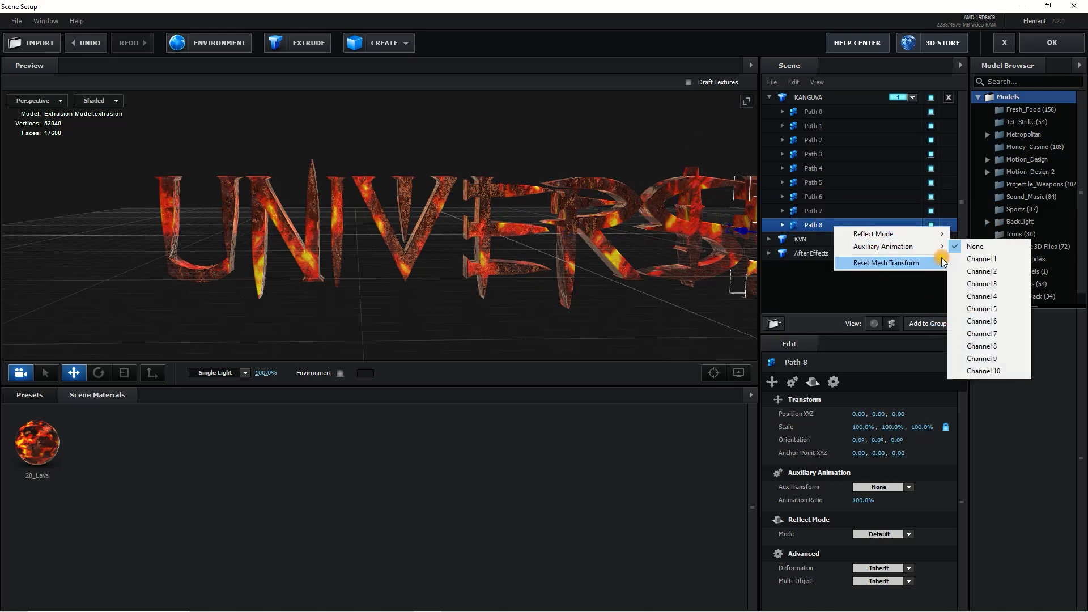
pyautogui.click(995, 359)
pyautogui.click(769, 98)
pyautogui.click(1052, 42)
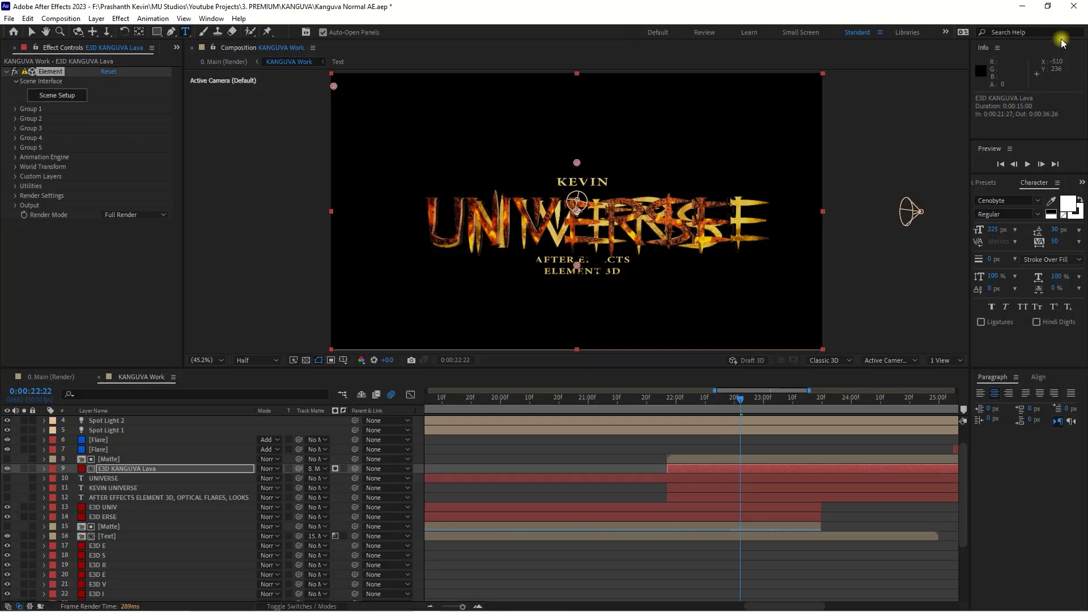
# - Reveal E3D KANGUVA Lava's Group 1 Aux Channels and solo the lava, E3D UNIV and E3D ERSE layers
pyautogui.click(145, 469)
pyautogui.click(16, 109)
pyautogui.click(25, 149)
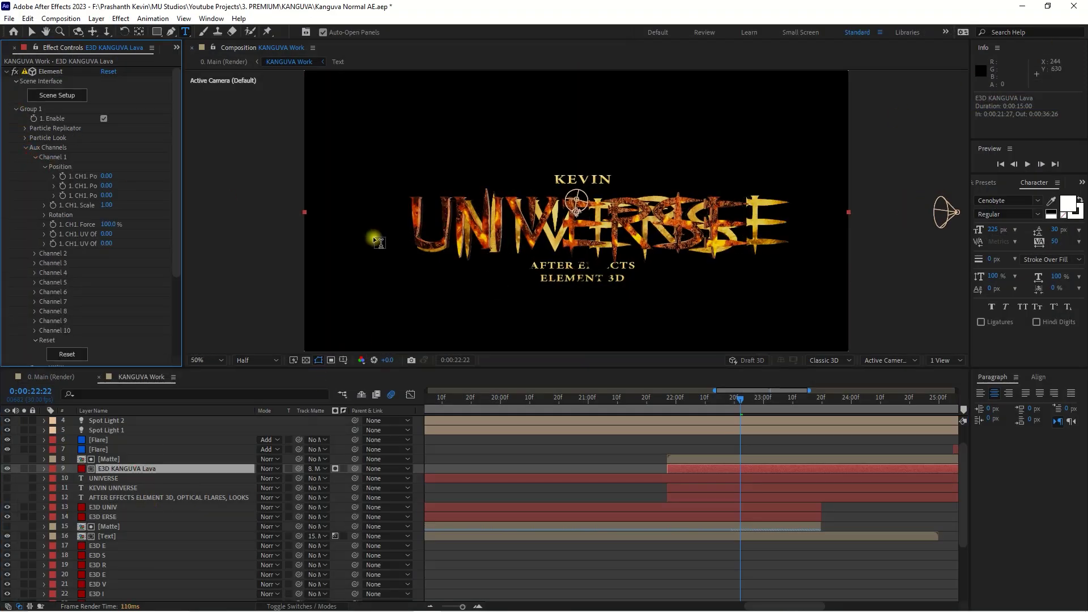
pyautogui.press('/')
pyautogui.click(24, 469)
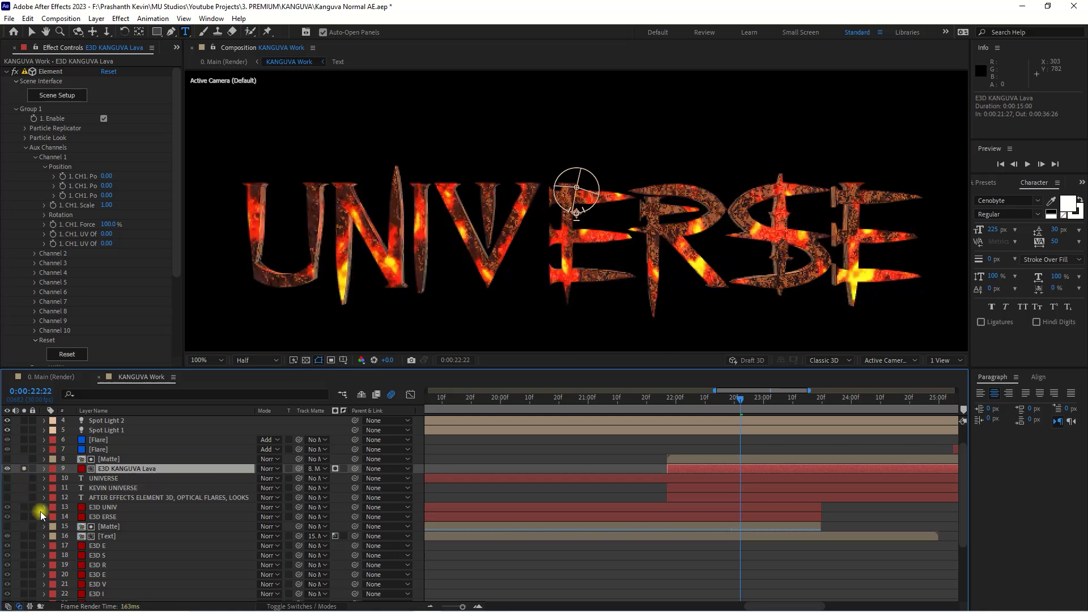
pyautogui.moveTo(25, 507); pyautogui.dragTo(24, 517)
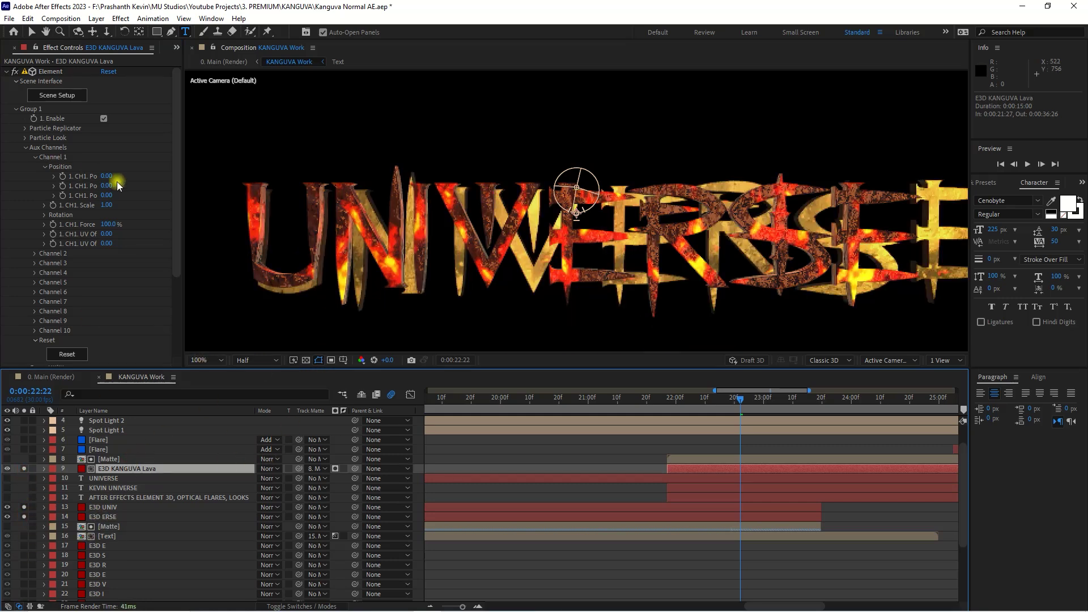
# - Set Aux Channel 1 Position's first two values to 0.01, then test Channel 2 Position
pyautogui.moveTo(113, 177); pyautogui.dragTo(112, 177)
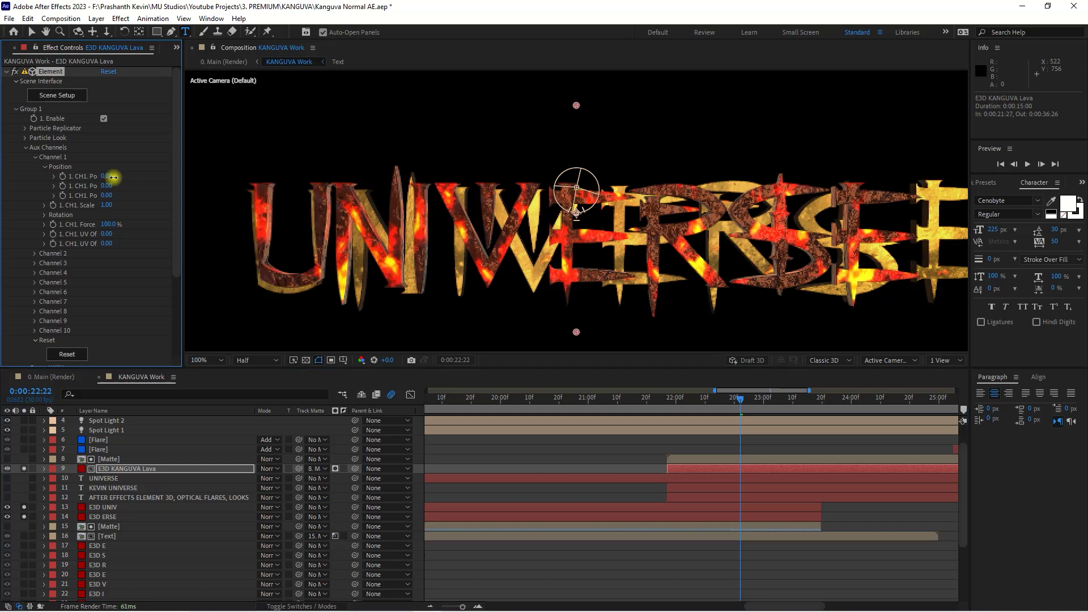
pyautogui.moveTo(112, 178); pyautogui.dragTo(110, 180)
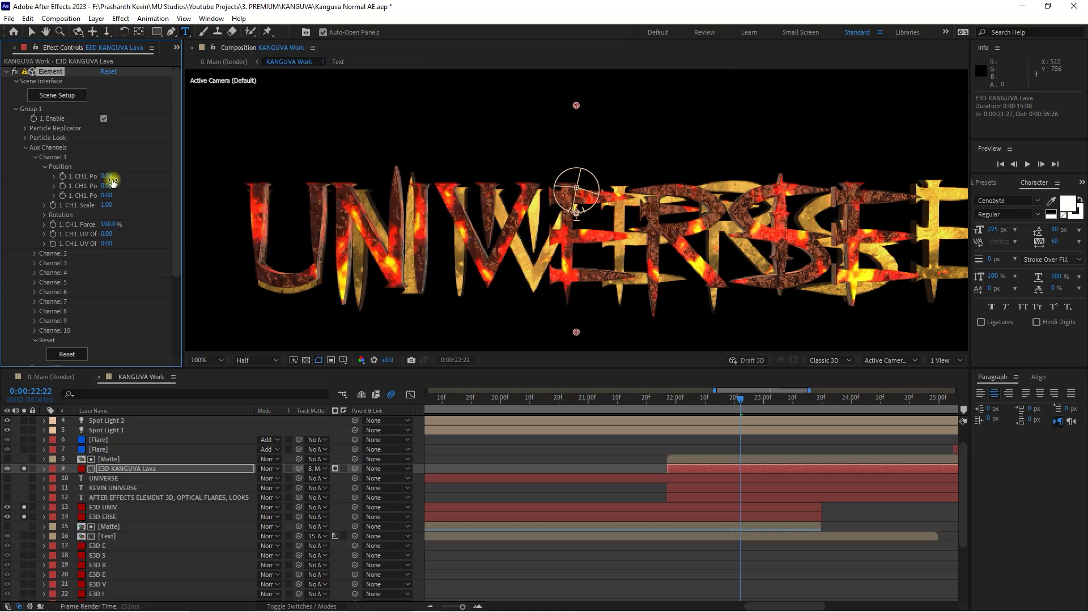
pyautogui.click(108, 179)
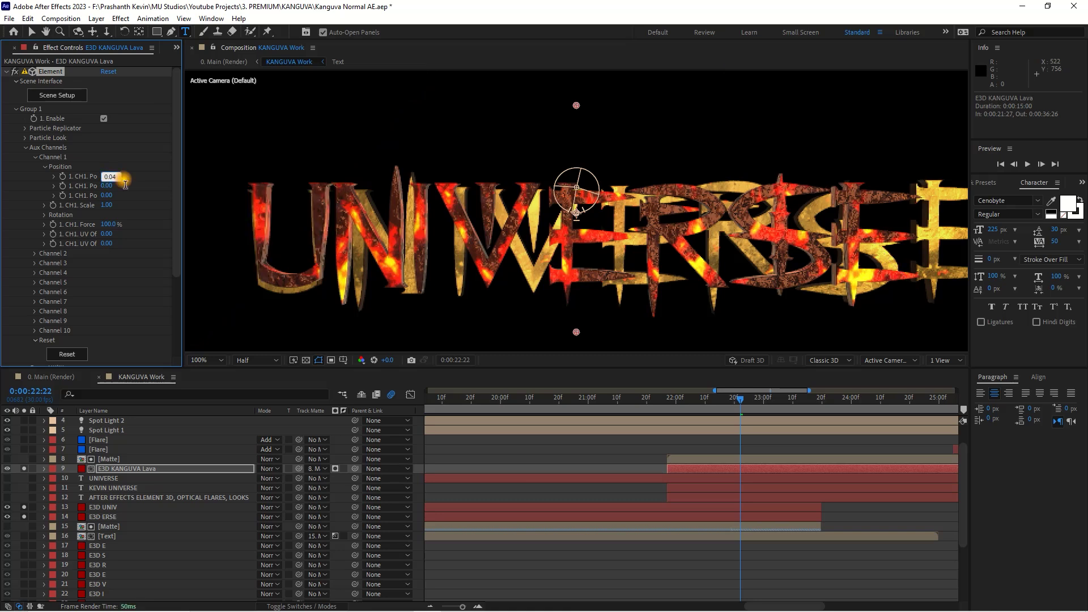
pyautogui.moveTo(120, 176); pyautogui.dragTo(112, 185)
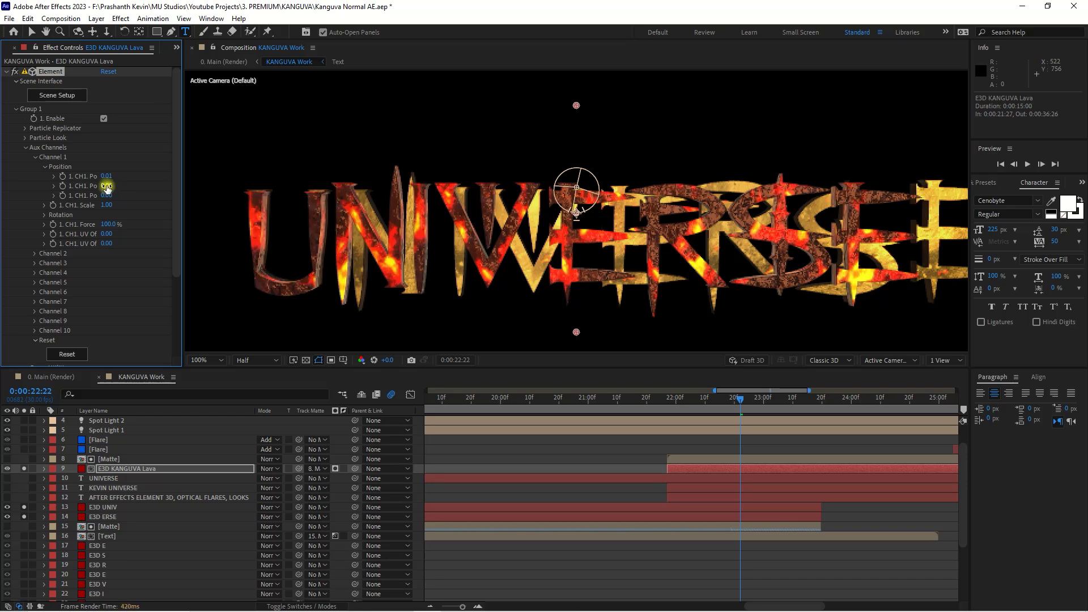
pyautogui.click(35, 159)
pyautogui.click(35, 166)
pyautogui.moveTo(107, 187); pyautogui.dragTo(111, 187)
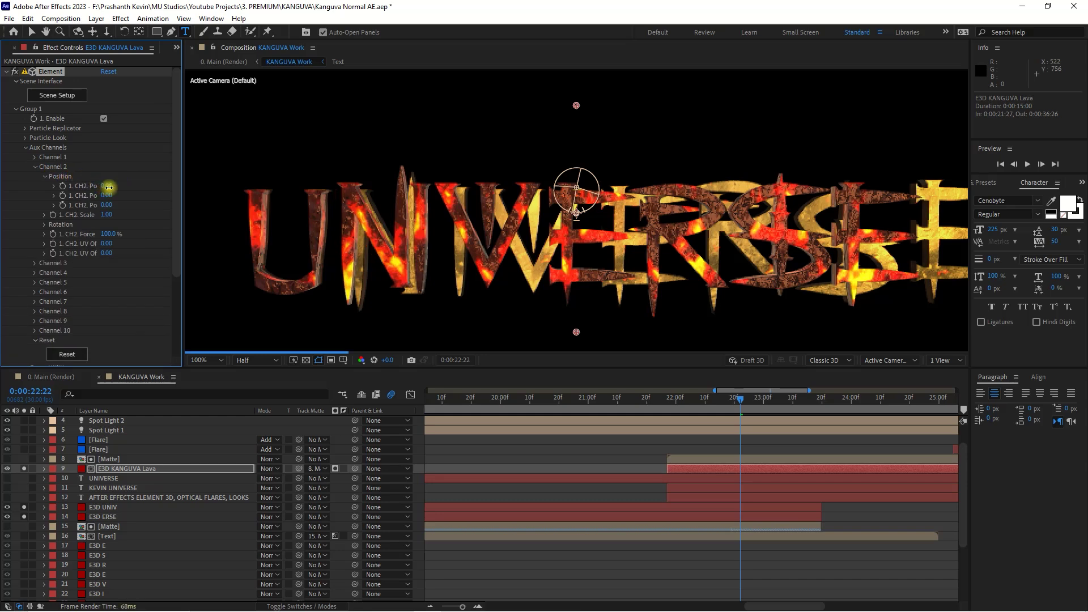
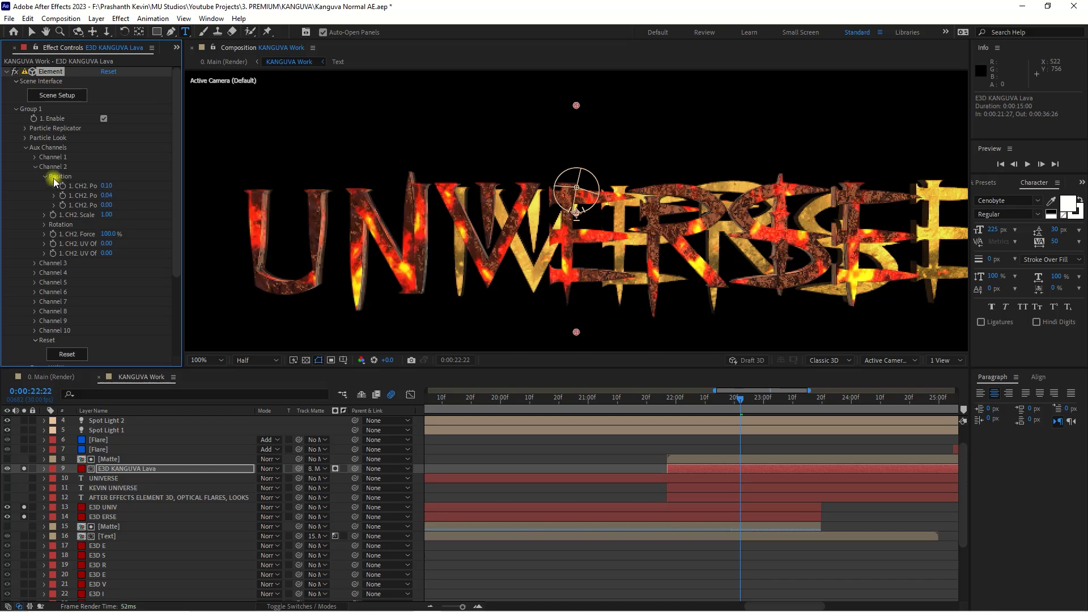
# - Adjust the channel 3 letter's Position X and Y values on the E3D KANGUVA Lava layer
pyautogui.click(38, 166)
pyautogui.click(34, 176)
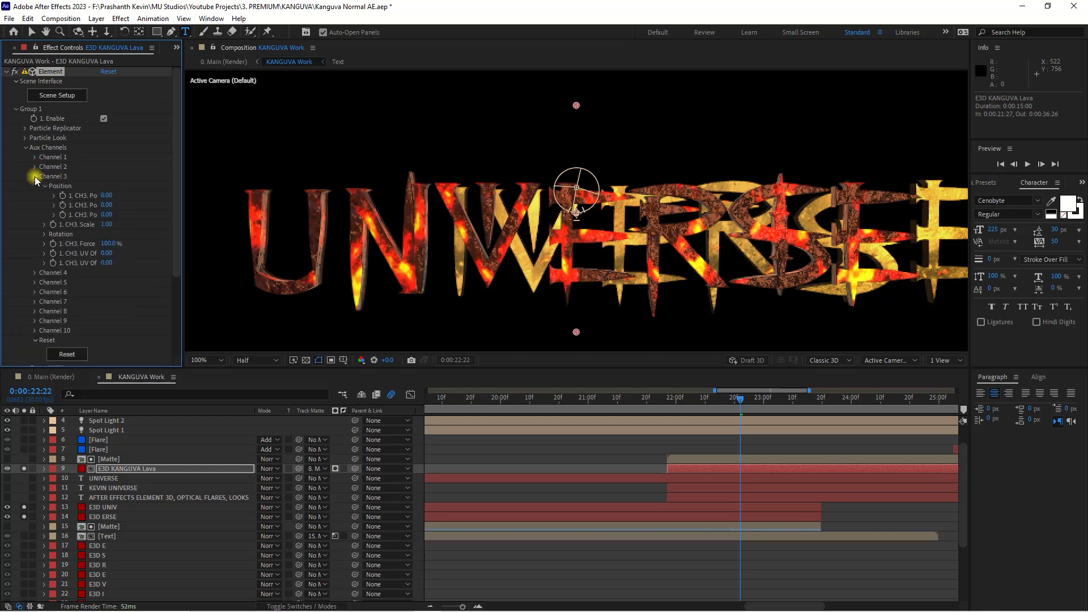
pyautogui.moveTo(126, 202); pyautogui.dragTo(132, 204)
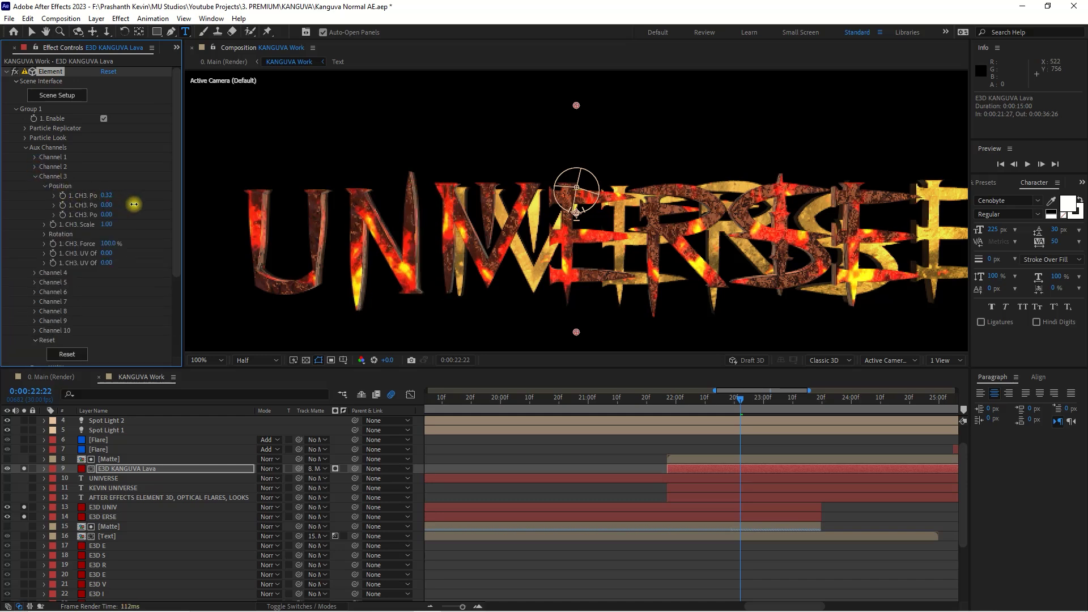
pyautogui.moveTo(132, 205); pyautogui.dragTo(131, 204)
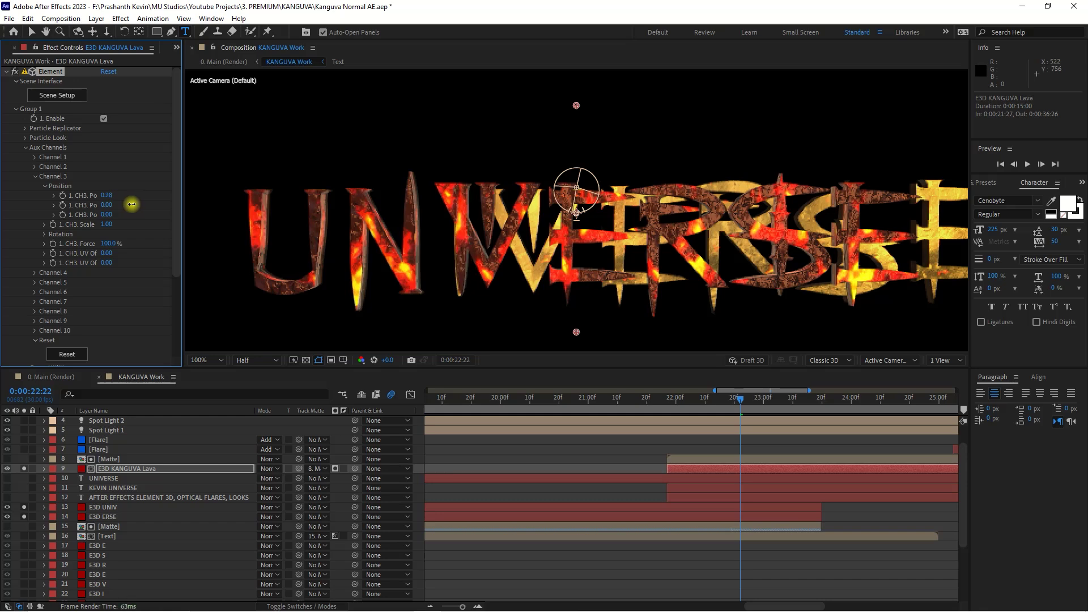
pyautogui.click(106, 205)
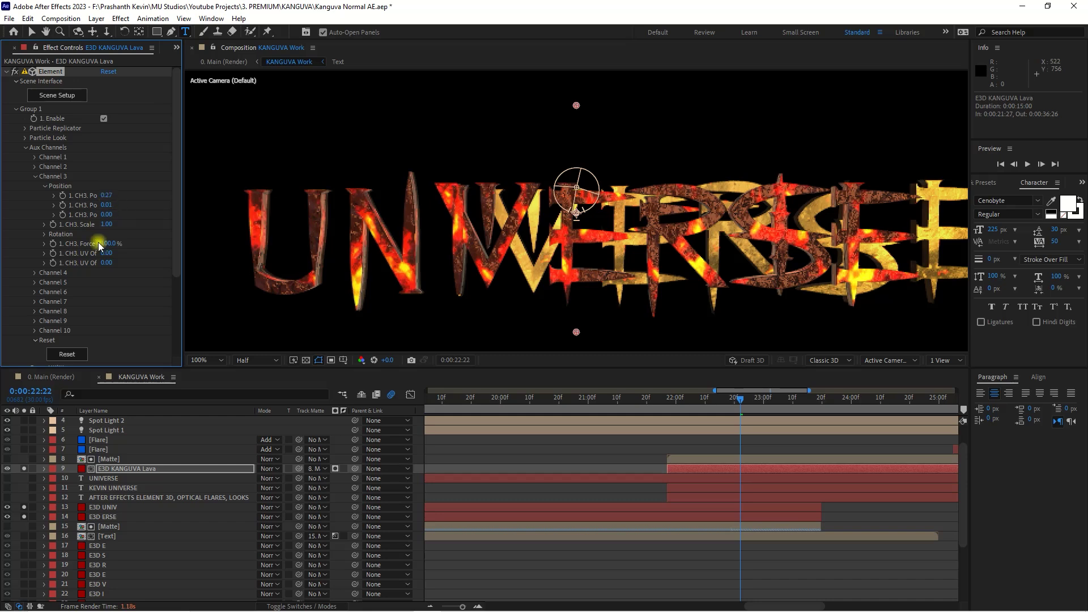
# - Shift the channel 4 letter horizontally so the title's letters separate
pyautogui.click(35, 176)
pyautogui.click(35, 186)
pyautogui.moveTo(114, 207); pyautogui.dragTo(133, 214)
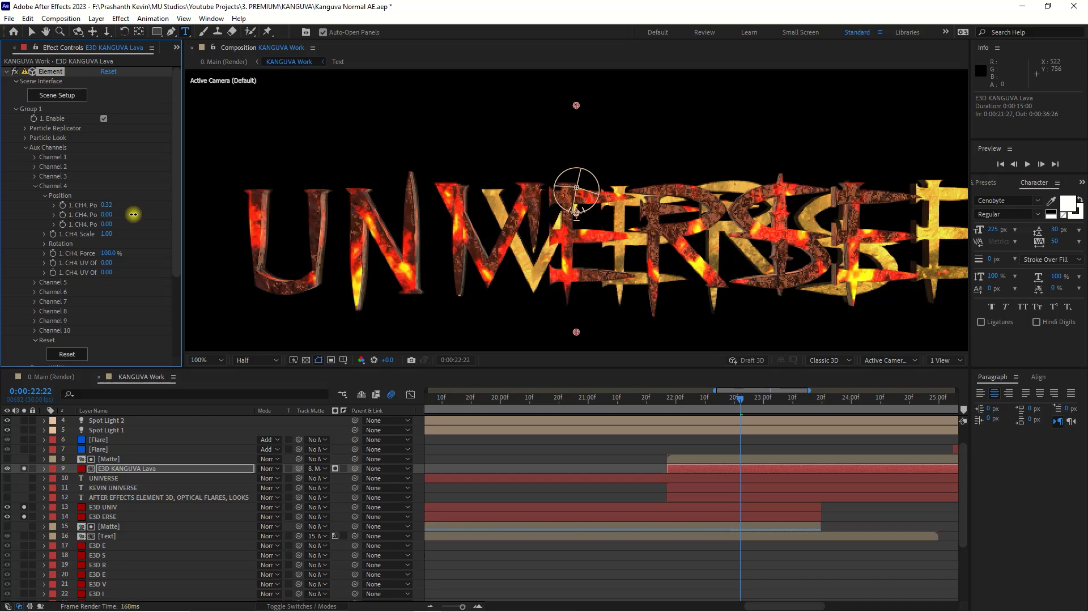
# - Slide the channel 5 V letter into place, entering 0.02 for its vertical position
pyautogui.click(39, 283)
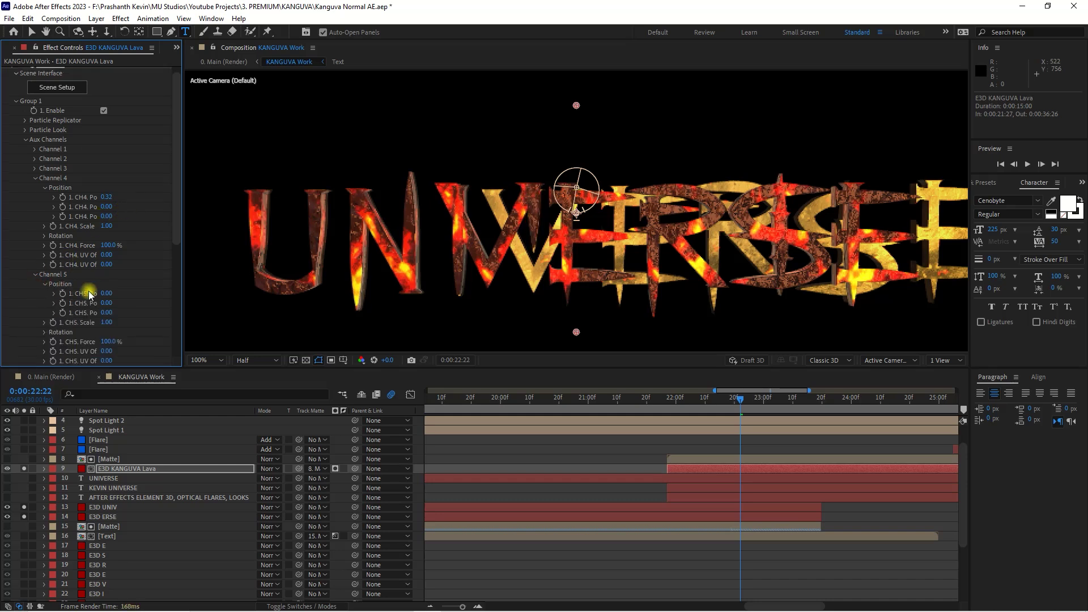
pyautogui.moveTo(117, 295); pyautogui.dragTo(129, 296)
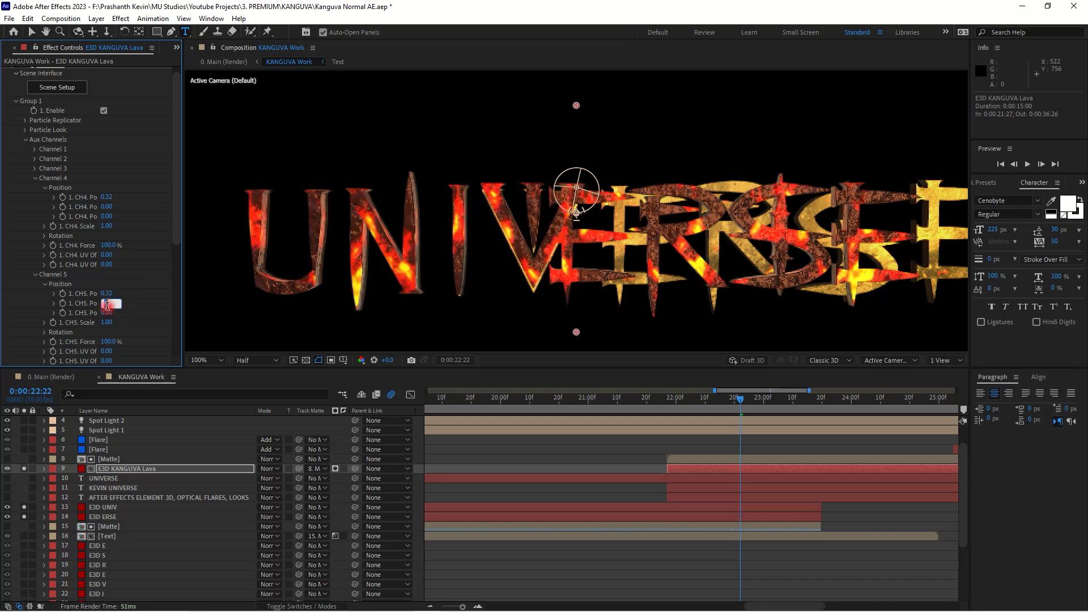
pyautogui.write('0.02')
pyautogui.press('Return')
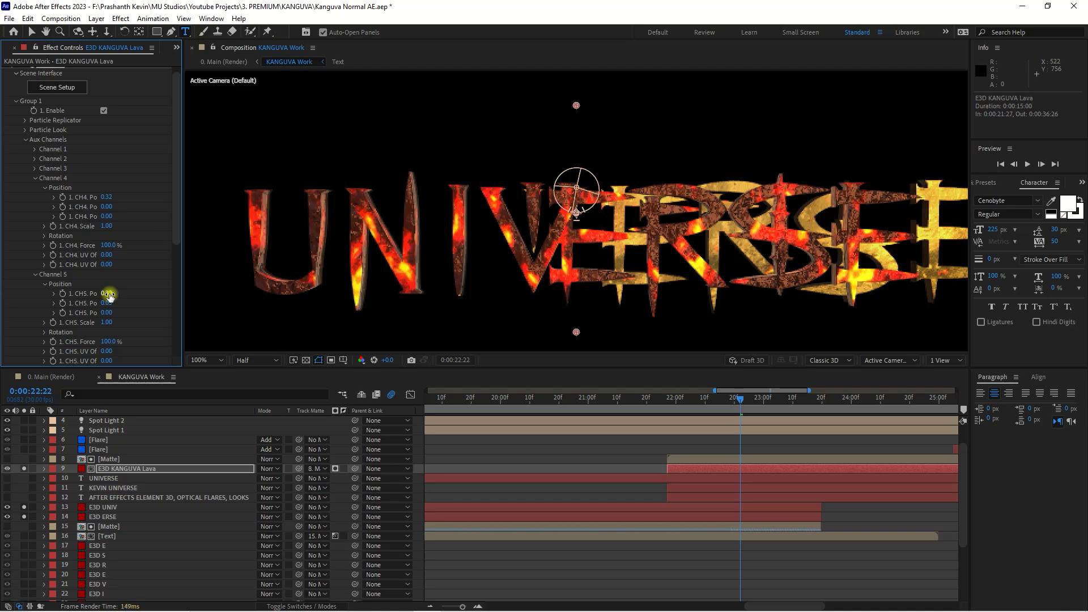
pyautogui.moveTo(518, 256); pyautogui.dragTo(362, 234)
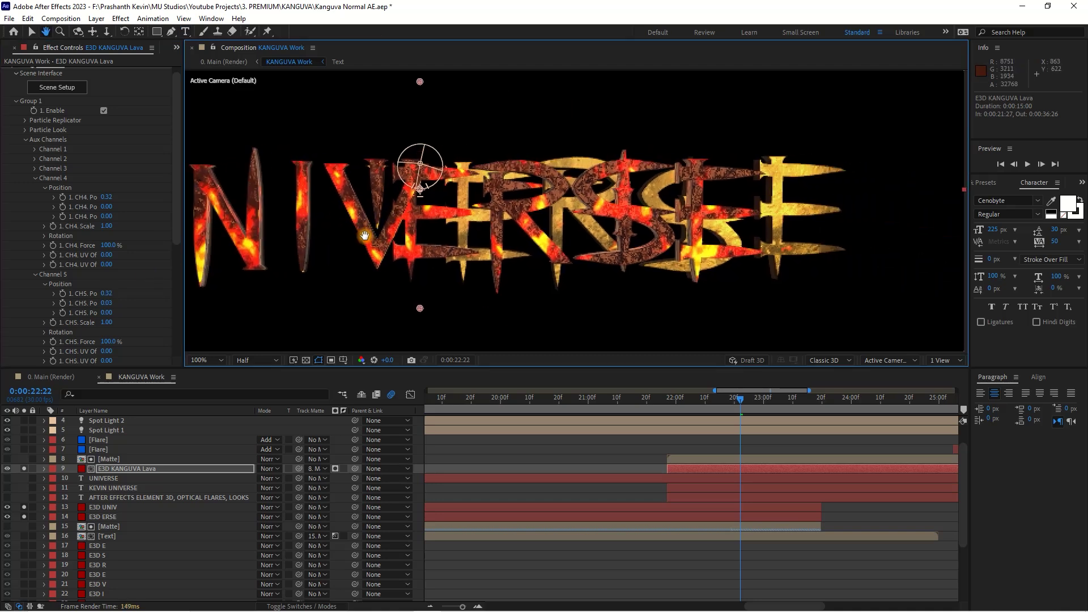
# - Collapse channels 4 and 5 and shift the channel 8 letter horizontally
pyautogui.click(35, 178)
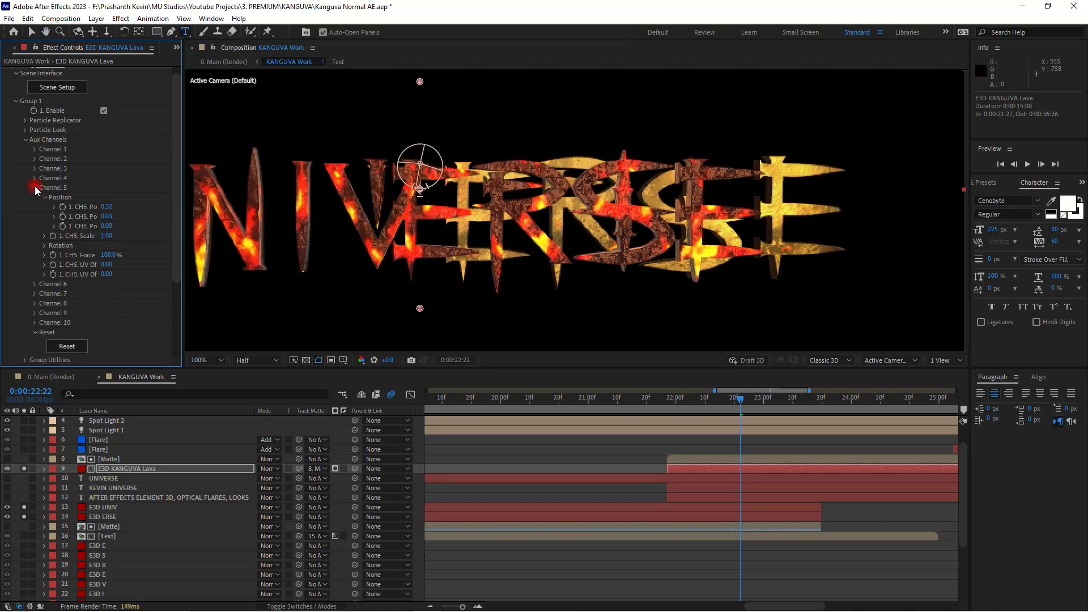
pyautogui.click(35, 187)
pyautogui.click(35, 217)
pyautogui.moveTo(116, 238); pyautogui.dragTo(122, 238)
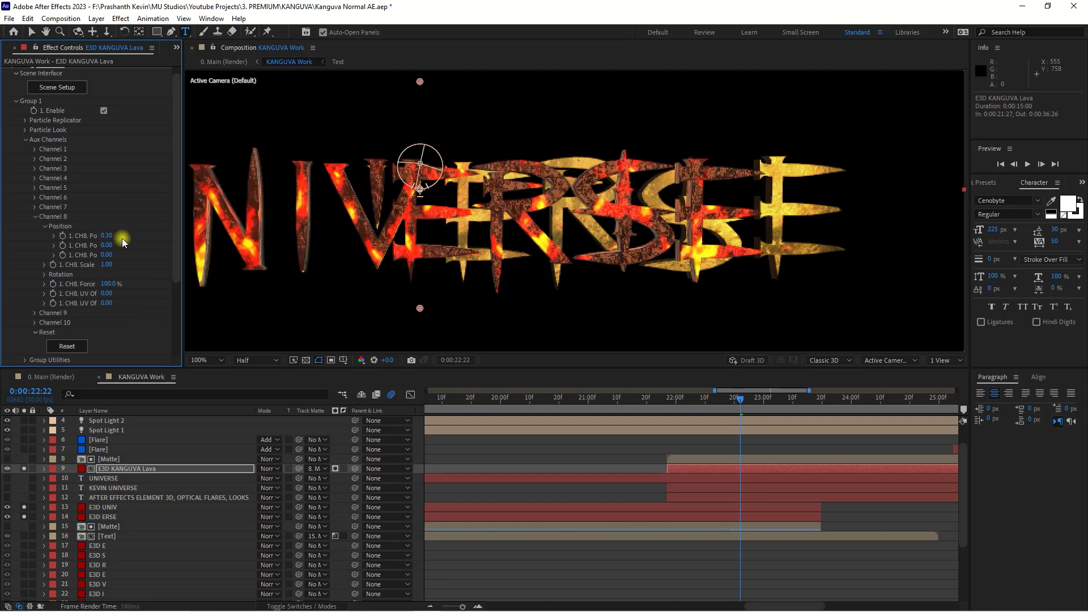
# - Move the channel 9 E letter to position X 0.57, Y 0.02
pyautogui.click(34, 313)
pyautogui.scroll(-1, 42, 314)
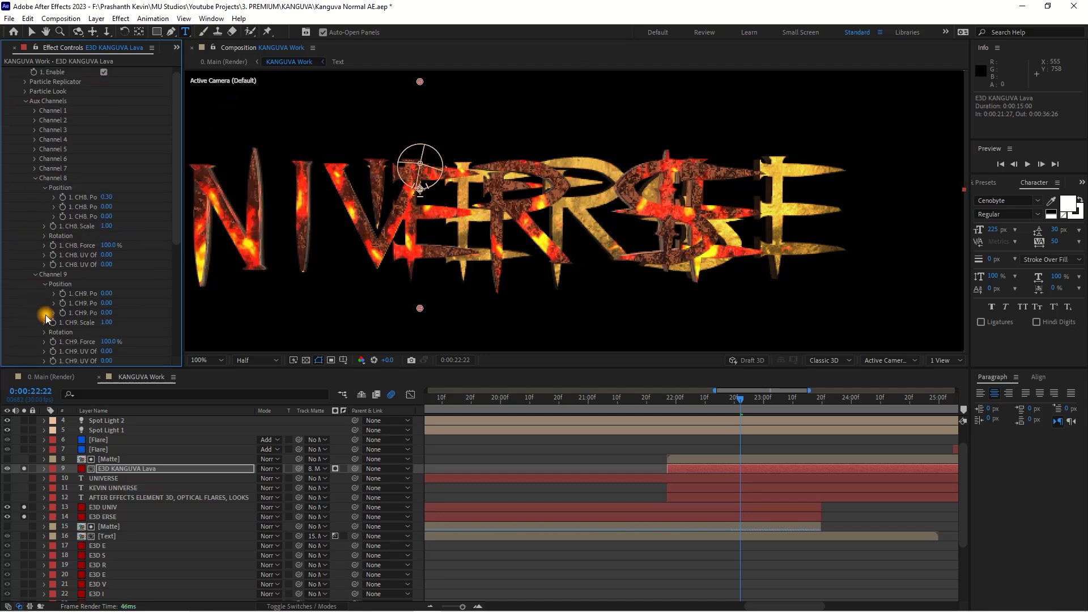
pyautogui.moveTo(107, 293); pyautogui.dragTo(109, 294)
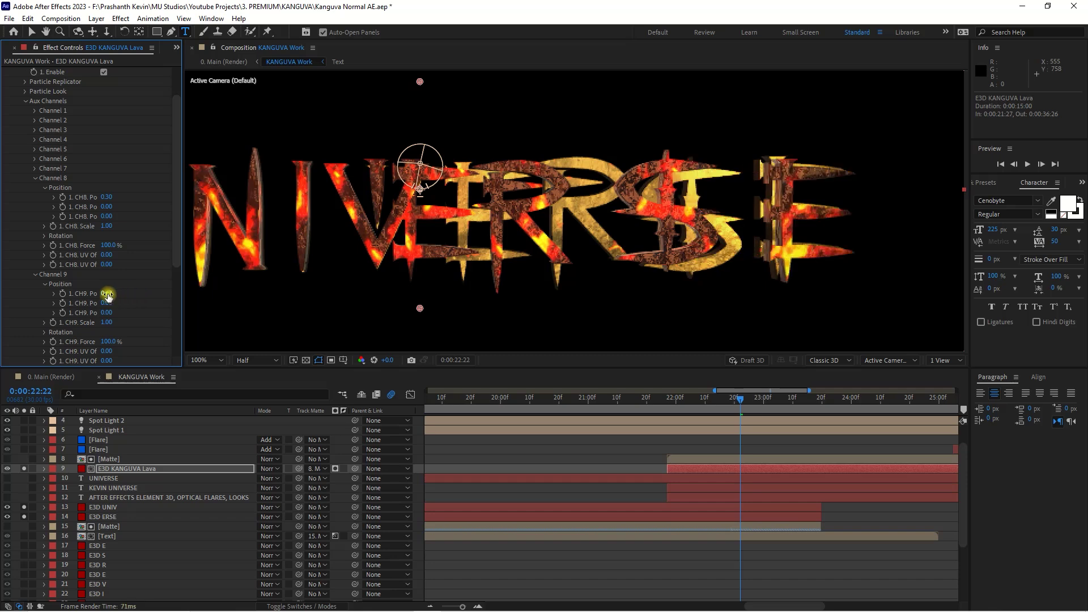
pyautogui.moveTo(104, 297); pyautogui.dragTo(102, 296)
pyautogui.click(111, 306)
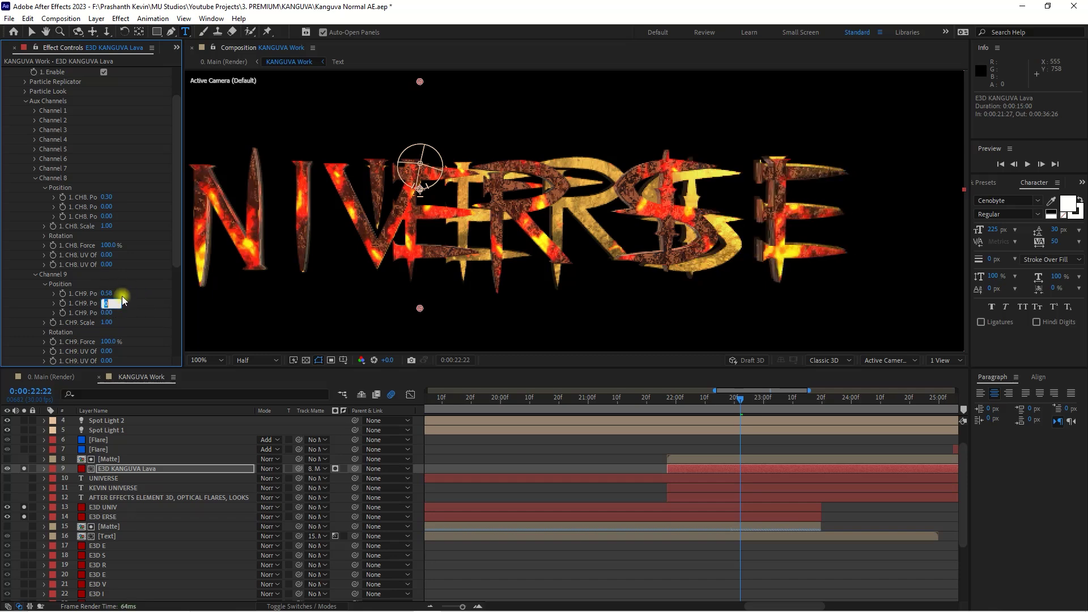
pyautogui.write('.02')
pyautogui.press('Return')
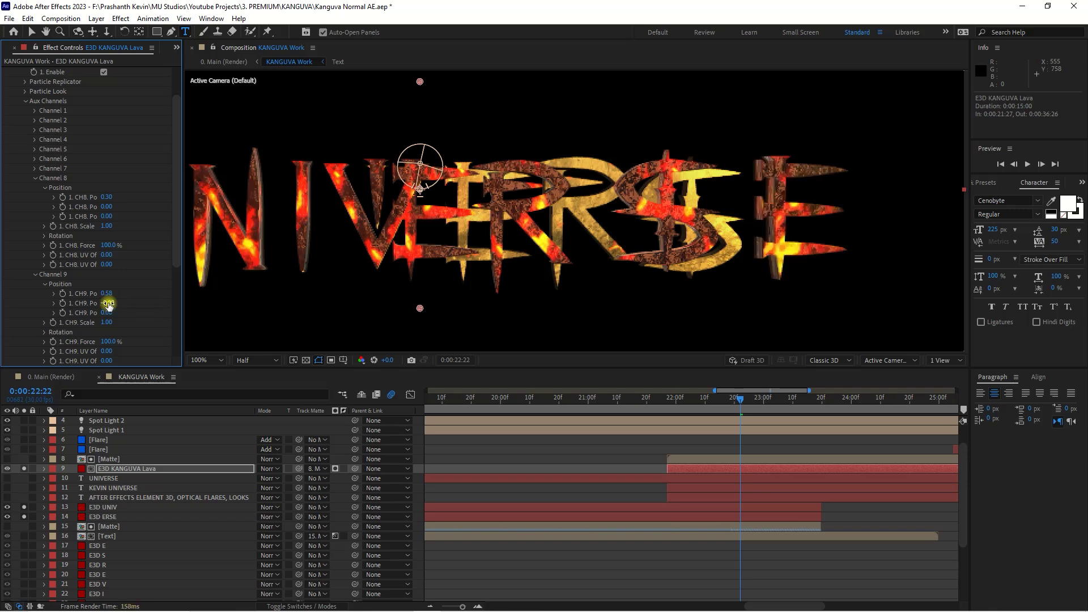
pyautogui.write('7')
pyautogui.press('Return')
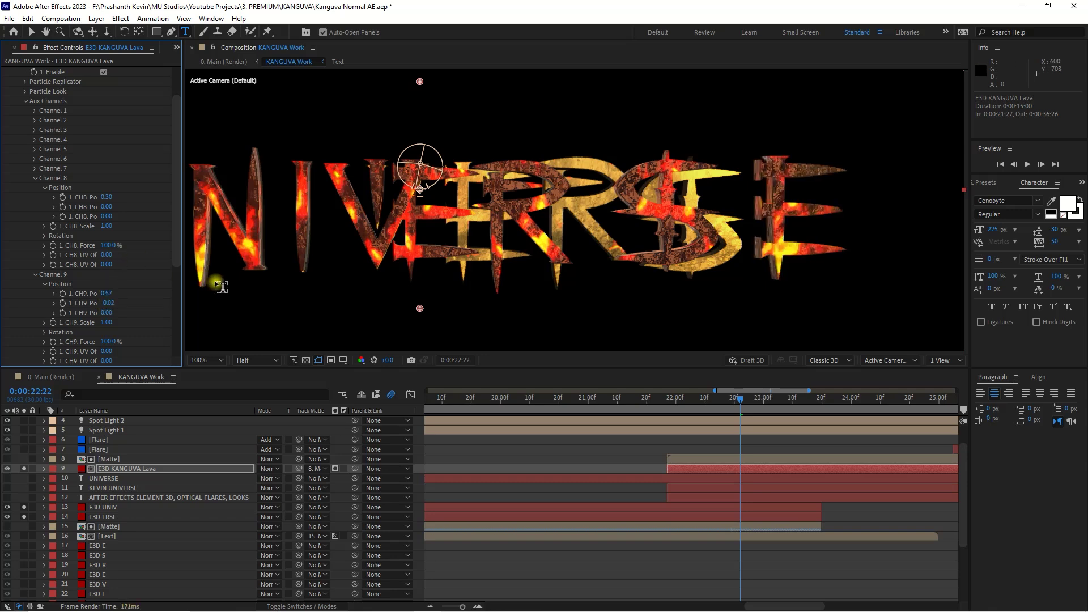
pyautogui.click(36, 274)
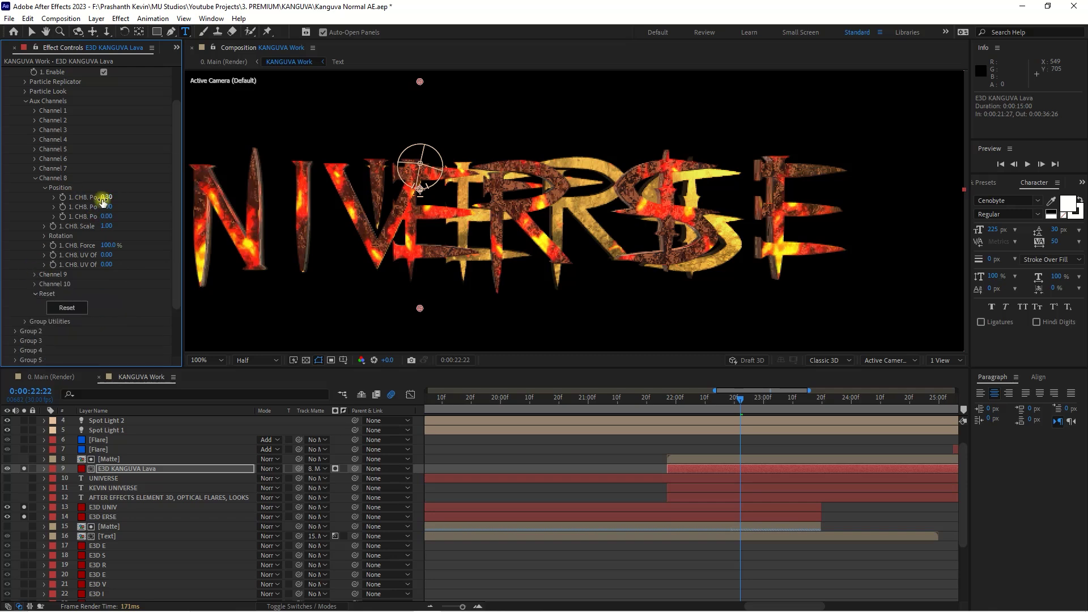
# - Fine-tune the channel 8 S letter to position 0.48, 0.00
pyautogui.moveTo(110, 199); pyautogui.dragTo(123, 204)
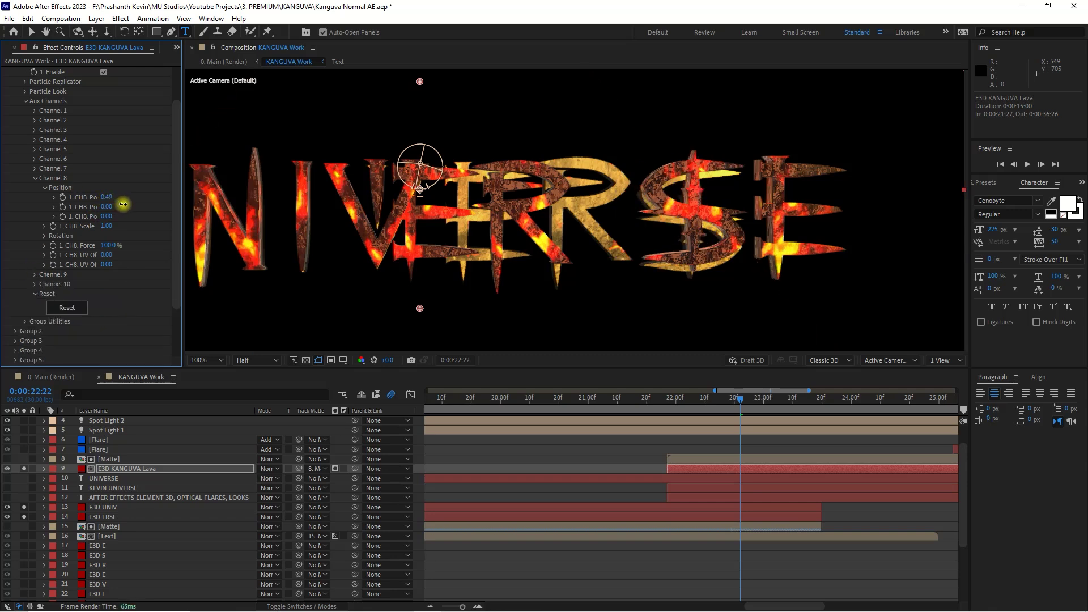
pyautogui.moveTo(109, 208); pyautogui.dragTo(113, 210)
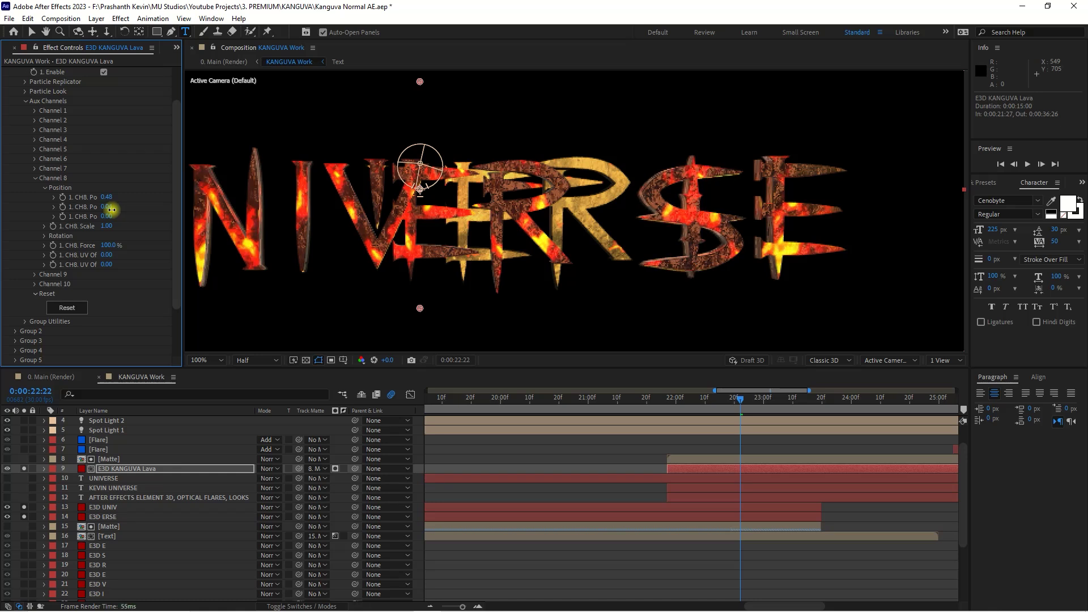
pyautogui.moveTo(111, 210); pyautogui.dragTo(112, 210)
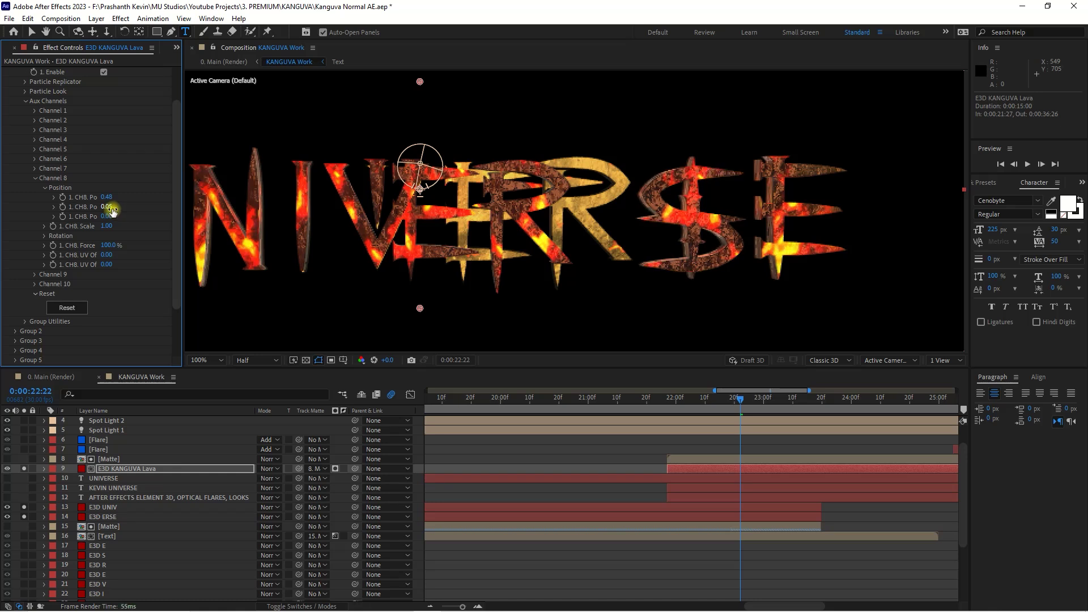
pyautogui.click(35, 177)
pyautogui.click(36, 189)
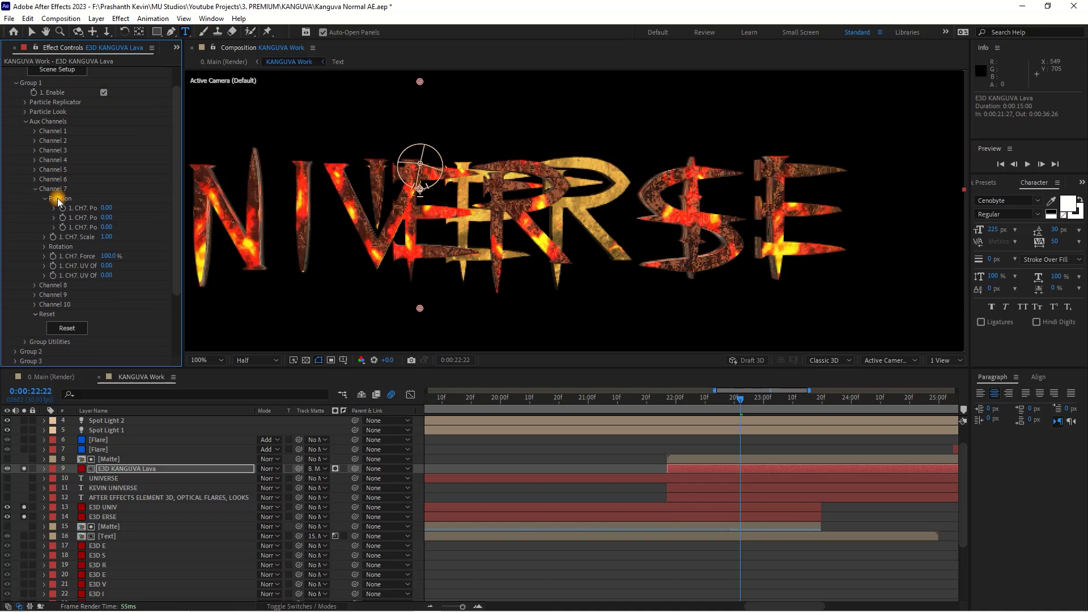
# - Place the channel 7 R and channel 6 E letters, channel 6 ending at 0.38, 0.02
pyautogui.moveTo(111, 210); pyautogui.dragTo(136, 214)
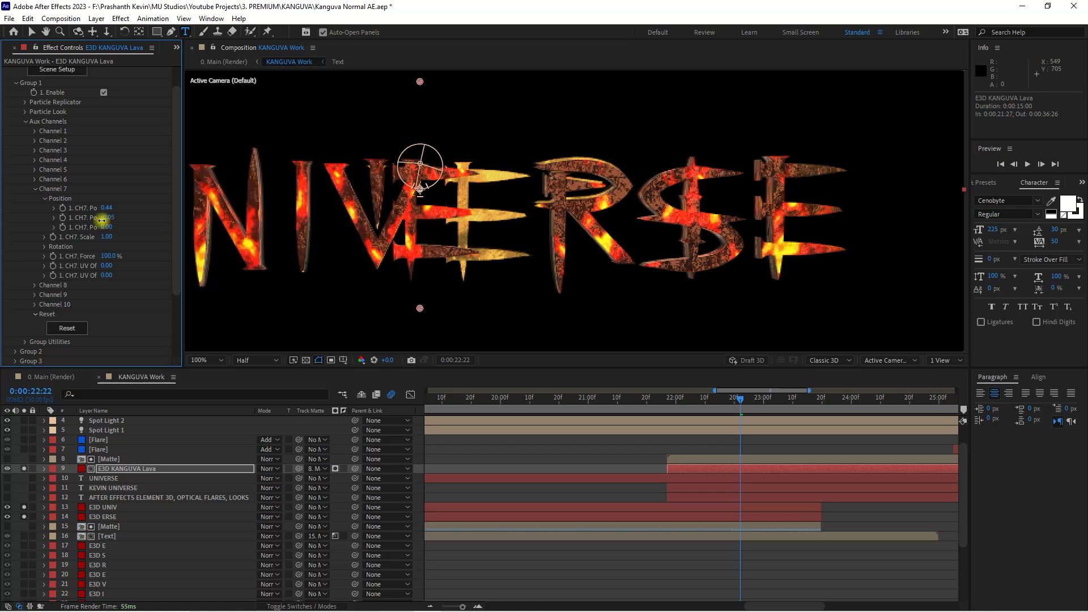
pyautogui.moveTo(101, 221); pyautogui.dragTo(100, 220)
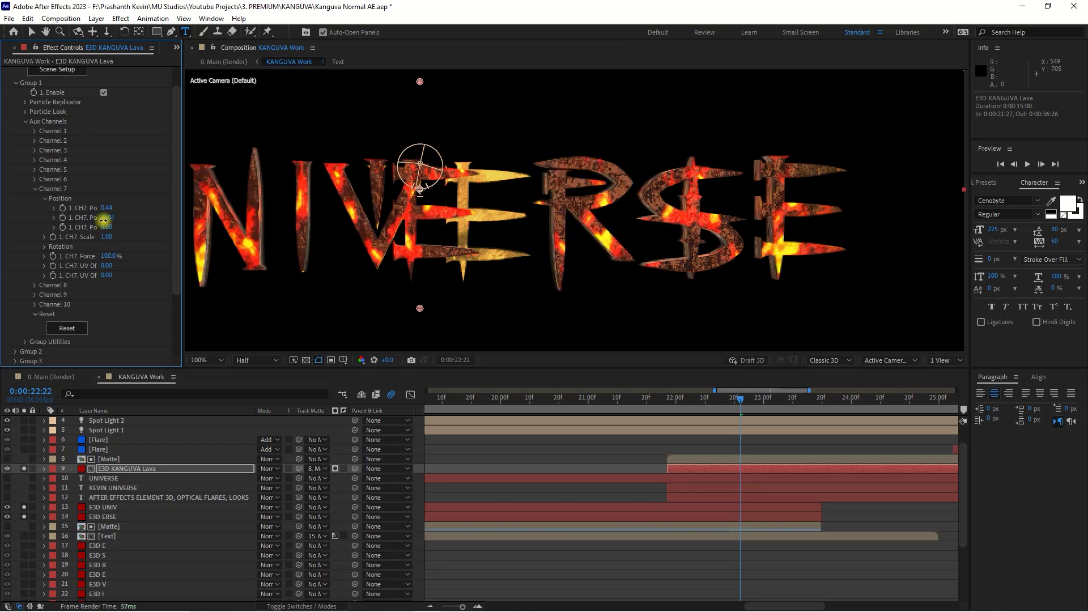
pyautogui.click(34, 189)
pyautogui.click(35, 180)
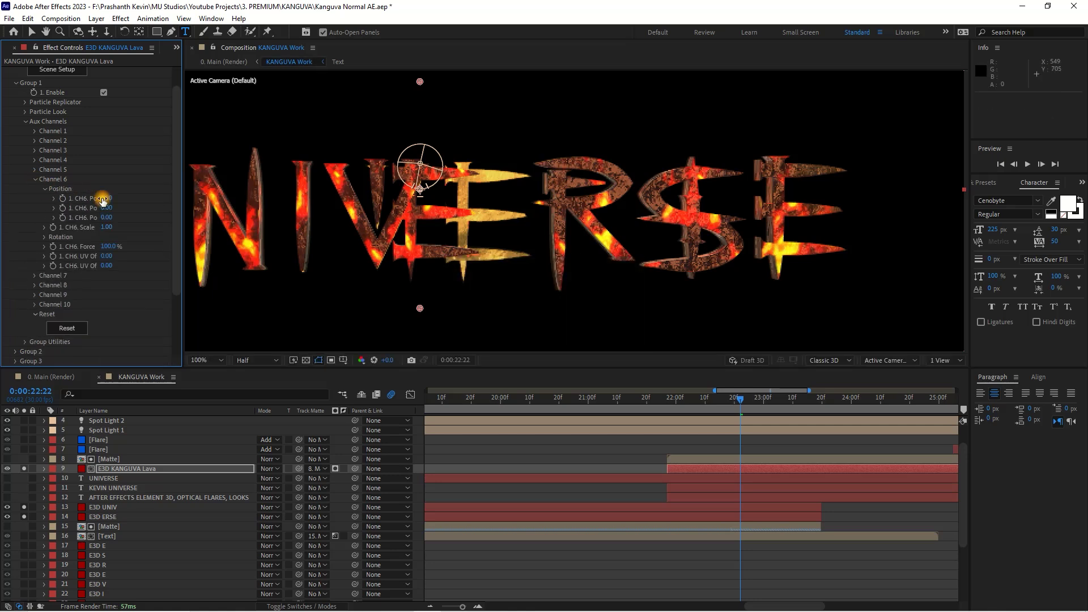
pyautogui.moveTo(106, 198); pyautogui.dragTo(145, 212)
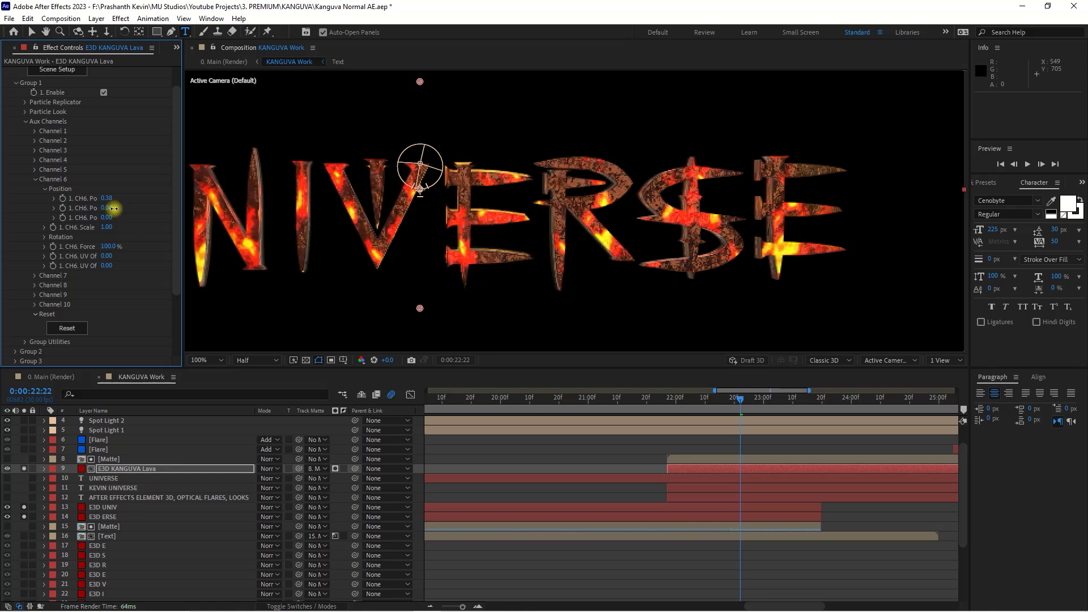
pyautogui.moveTo(113, 208); pyautogui.dragTo(139, 220)
# - Turn off Solo, zoom the timeline out, and scrub to about 0:00:28:27 to see all titles
pyautogui.click(202, 356)
pyautogui.click(220, 376)
pyautogui.click(524, 456)
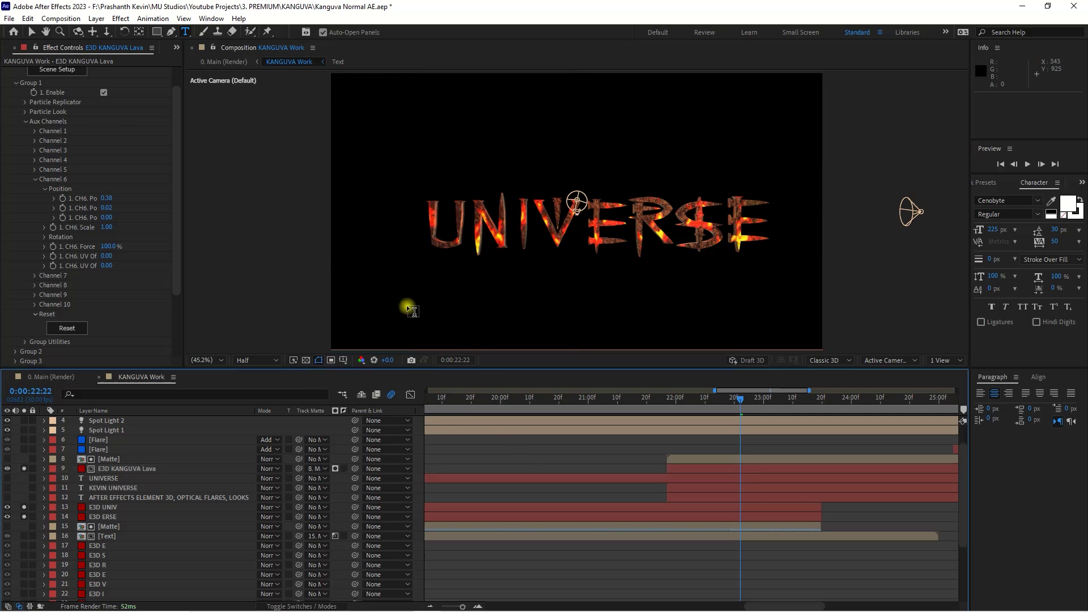
pyautogui.moveTo(23, 507); pyautogui.dragTo(23, 516)
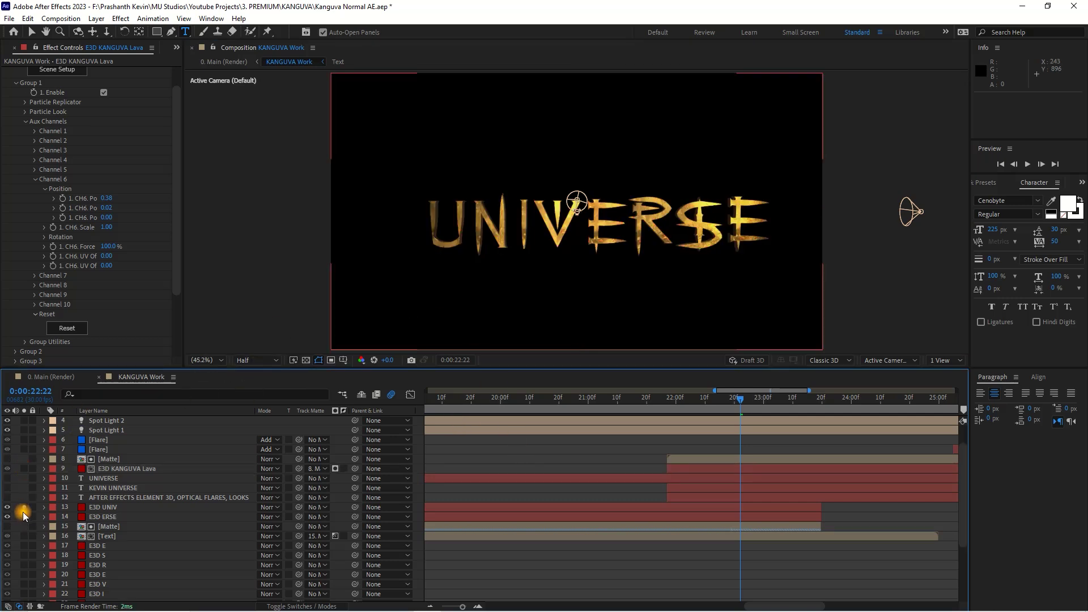
pyautogui.click(439, 607)
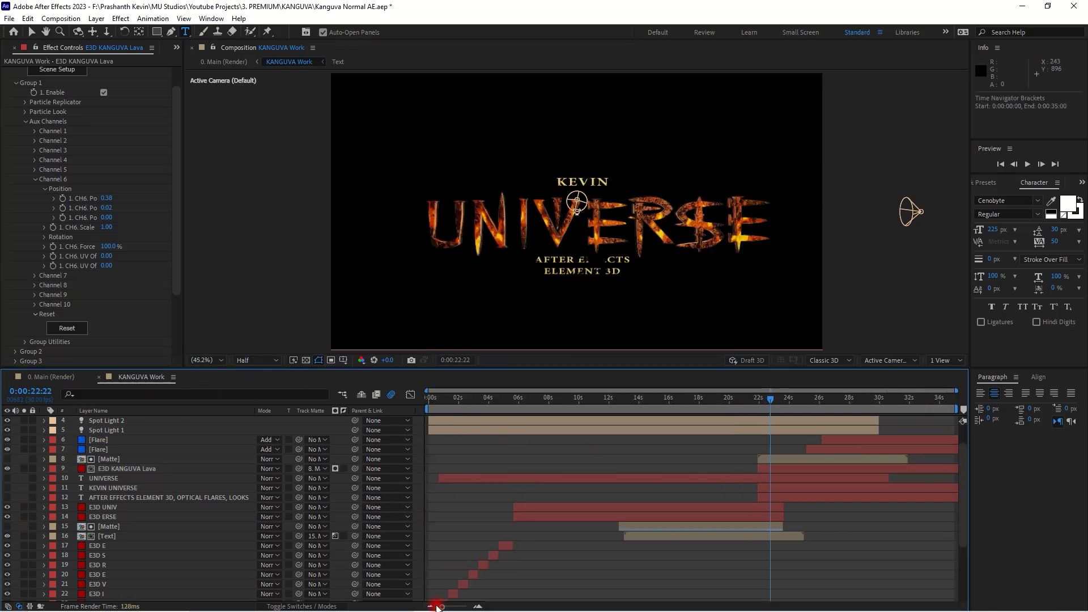
pyautogui.click(764, 398)
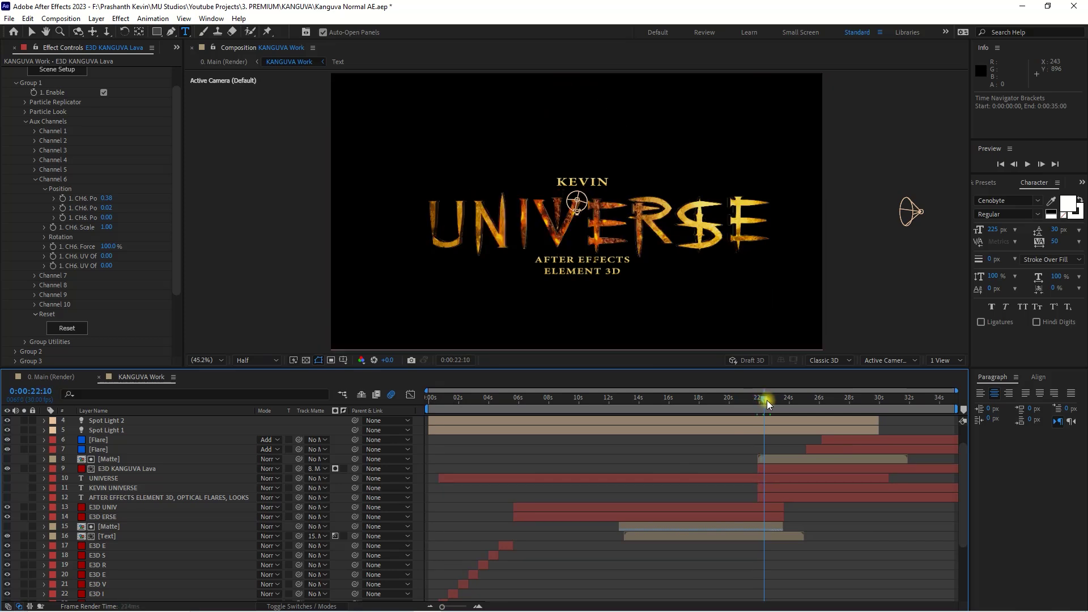
pyautogui.moveTo(773, 400)
pyautogui.mouseDown()
pyautogui.moveTo(785, 398)
pyautogui.moveTo(750, 397)
pyautogui.moveTo(863, 398)
pyautogui.mouseUp()
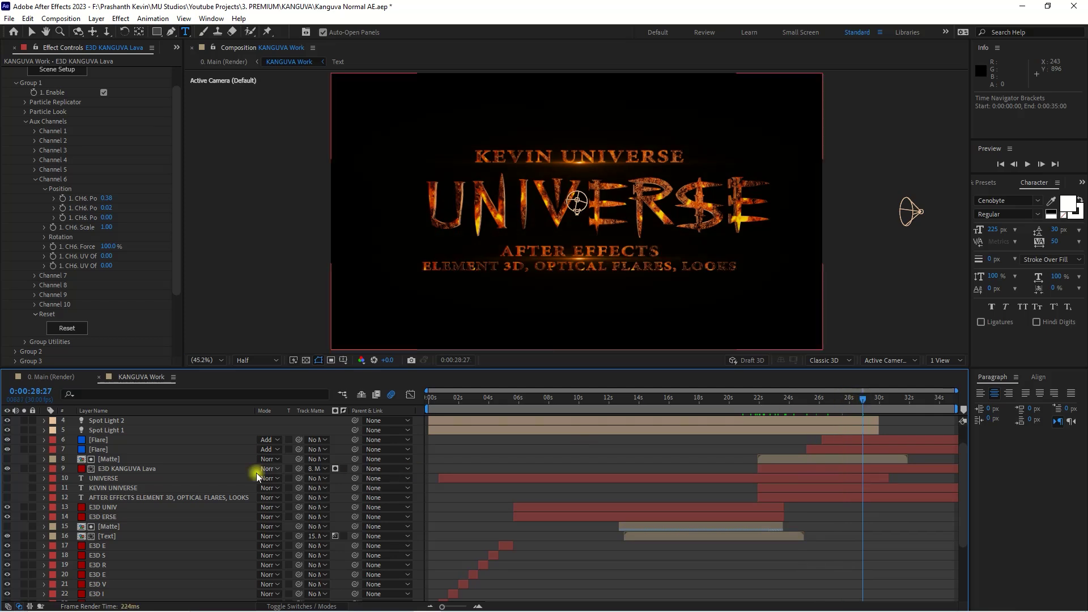
# - Change the upper KEVIN UNIVERSE text to read YOUR TITLE
pyautogui.click(129, 470)
pyautogui.click(121, 489)
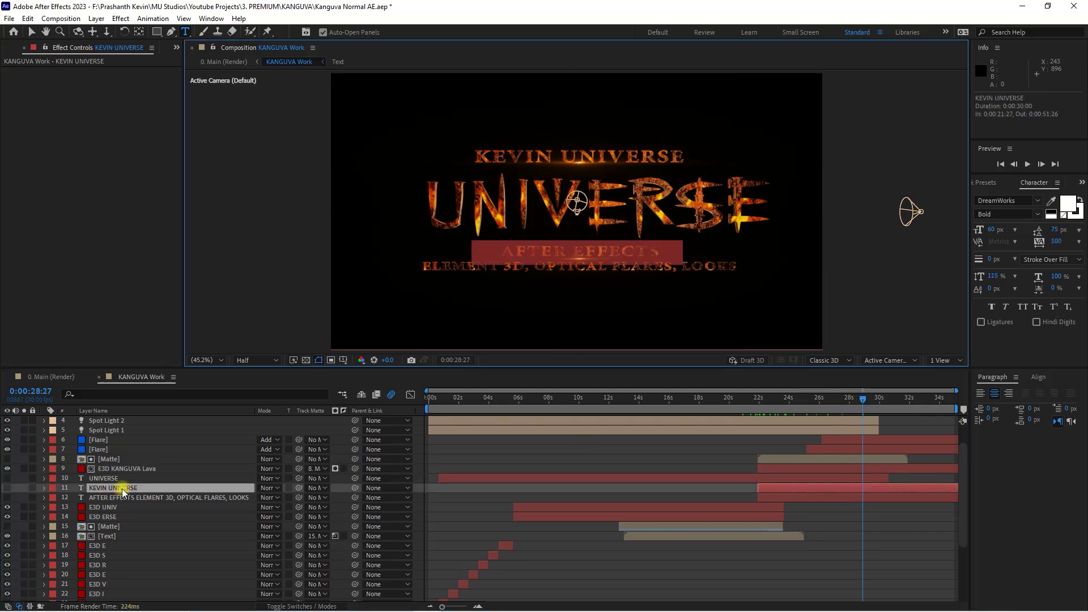
pyautogui.write('YOUR ti')
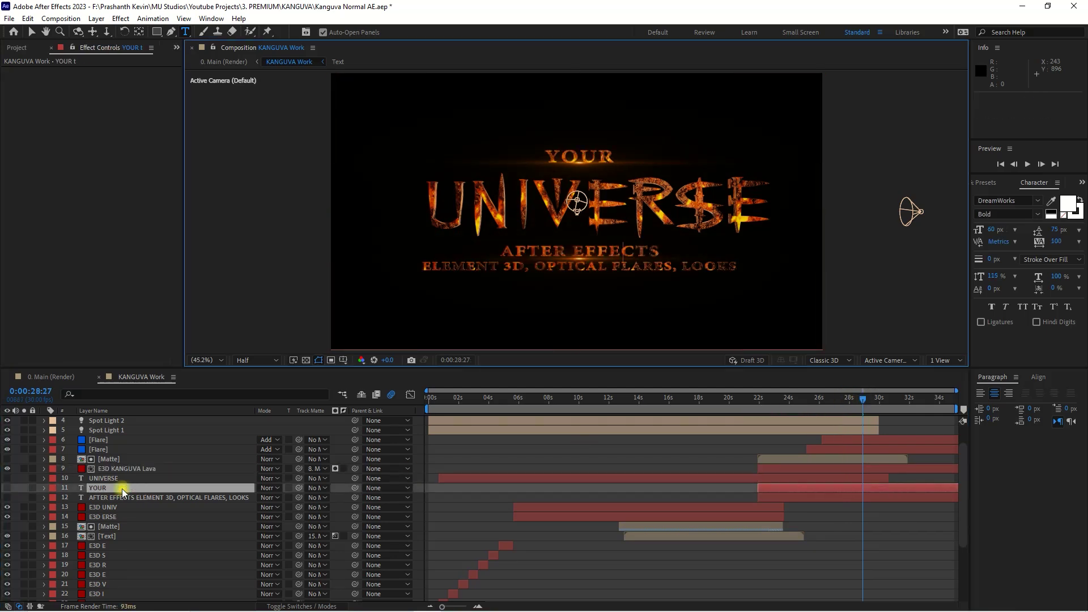
pyautogui.press('BackSpace')
pyautogui.press('BackSpace')
pyautogui.press('BackSpace')
pyautogui.write('R')
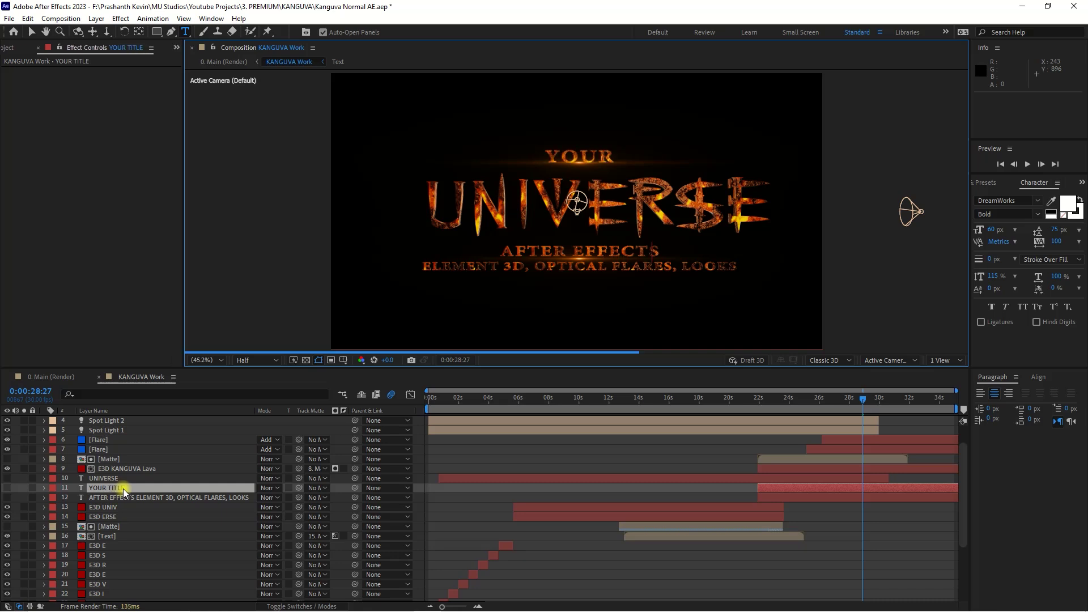
pyautogui.write(' TITLE')
# - Replace the AFTER EFFECTS credits text with KANGUVA TITLE, soloing it while editing
pyautogui.click(138, 498)
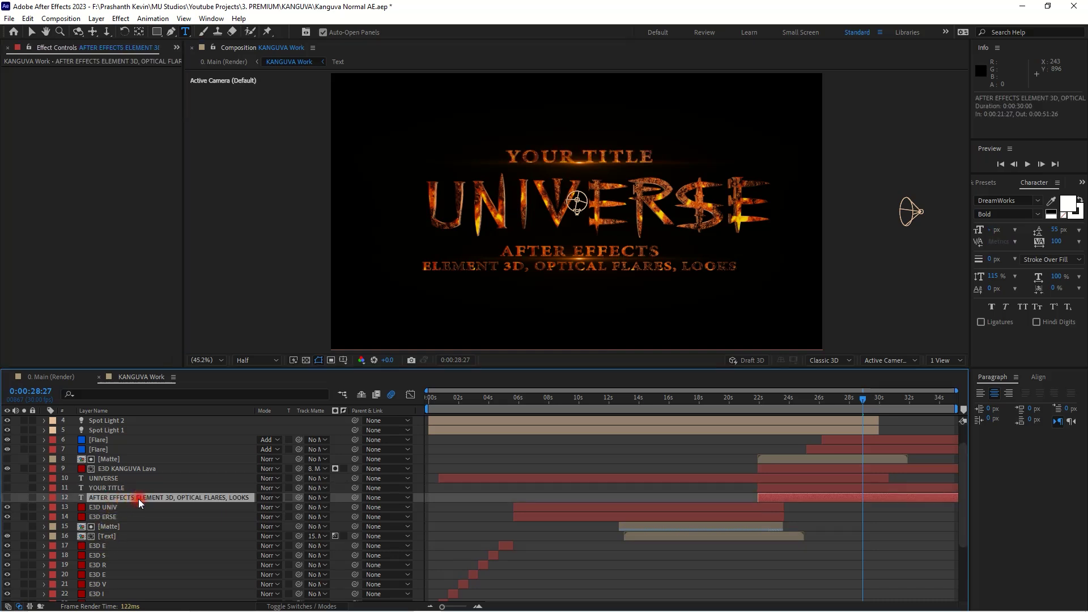
pyautogui.click(7, 498)
pyautogui.click(24, 498)
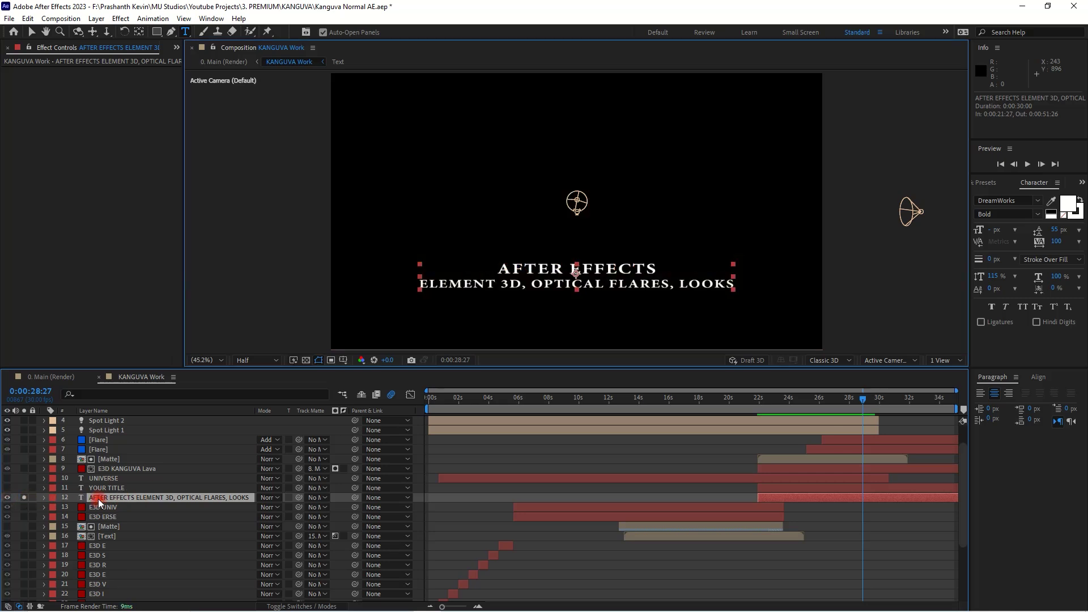
pyautogui.moveTo(498, 269); pyautogui.dragTo(512, 269)
pyautogui.hotkey('ctrl', 'a')
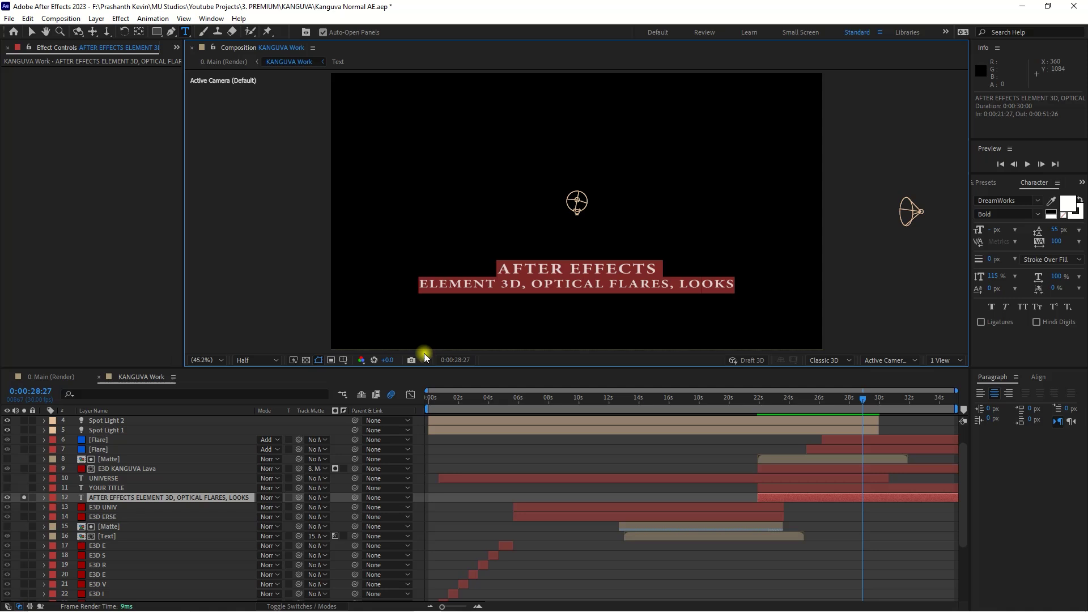
pyautogui.write('KANGUVA TITLE')
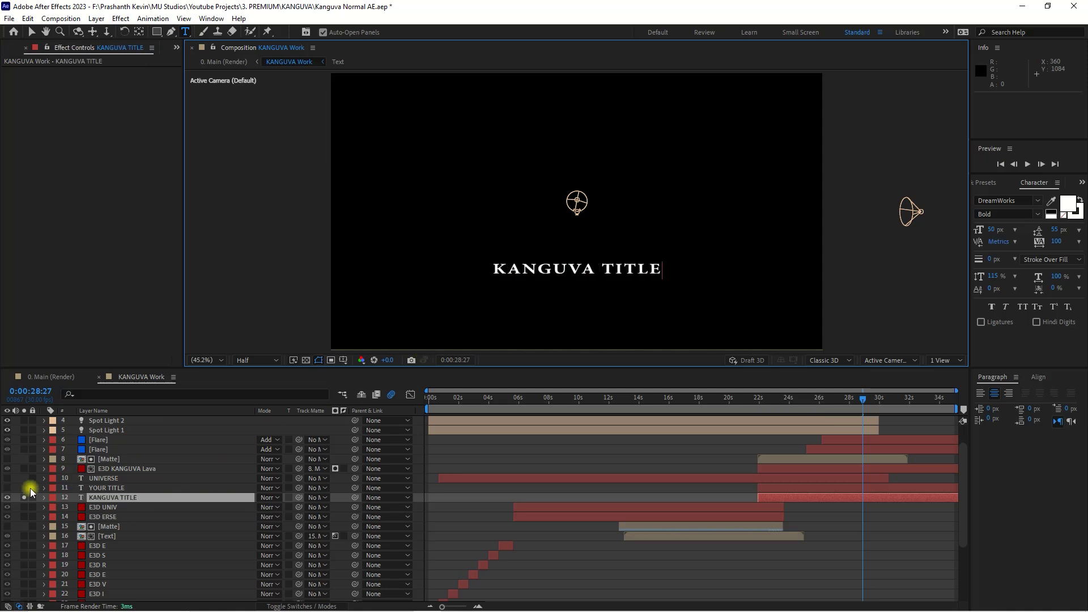
pyautogui.click(24, 497)
pyautogui.click(642, 479)
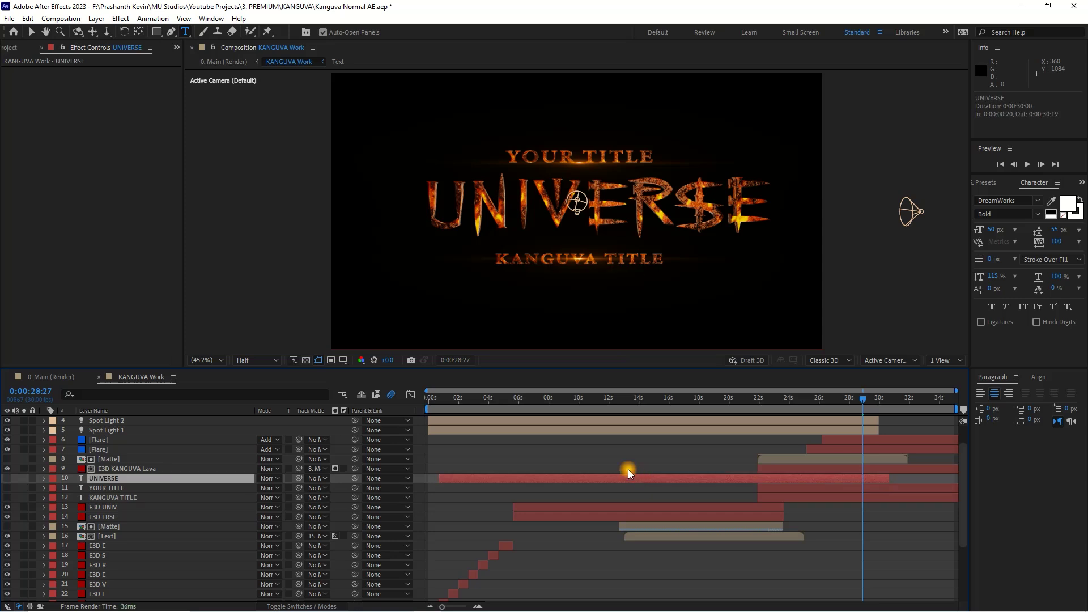
# - Set Group 3 Particle Replicator Position XY on E3D KANGUVA Lava to 960, 725
pyautogui.scroll(2, 640, 264)
pyautogui.scroll(1, 646, 268)
pyautogui.press('v')
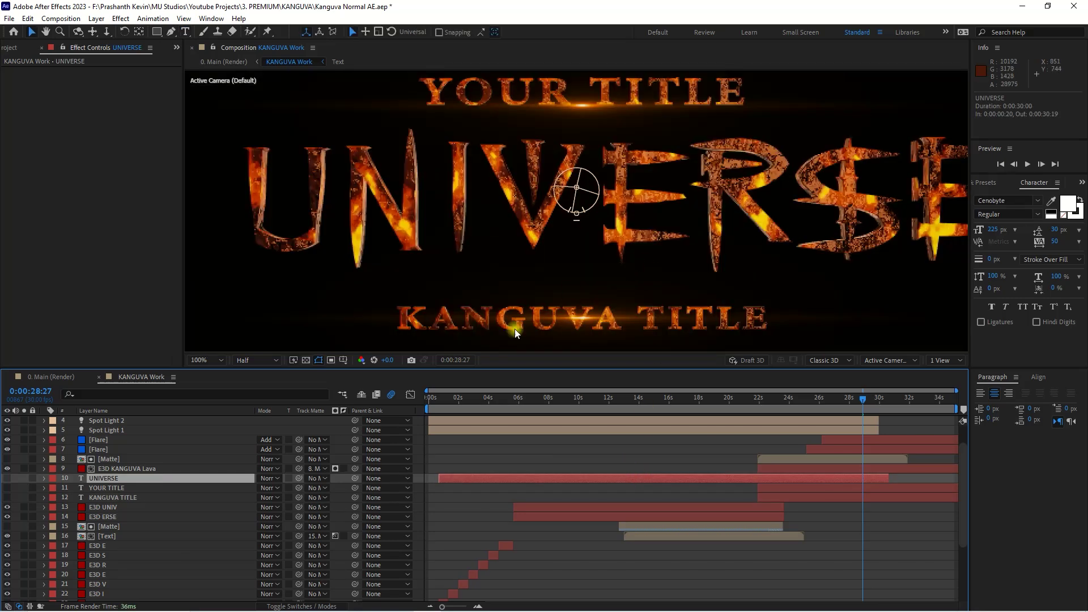
pyautogui.click(111, 469)
pyautogui.click(16, 108)
pyautogui.click(15, 127)
pyautogui.click(25, 147)
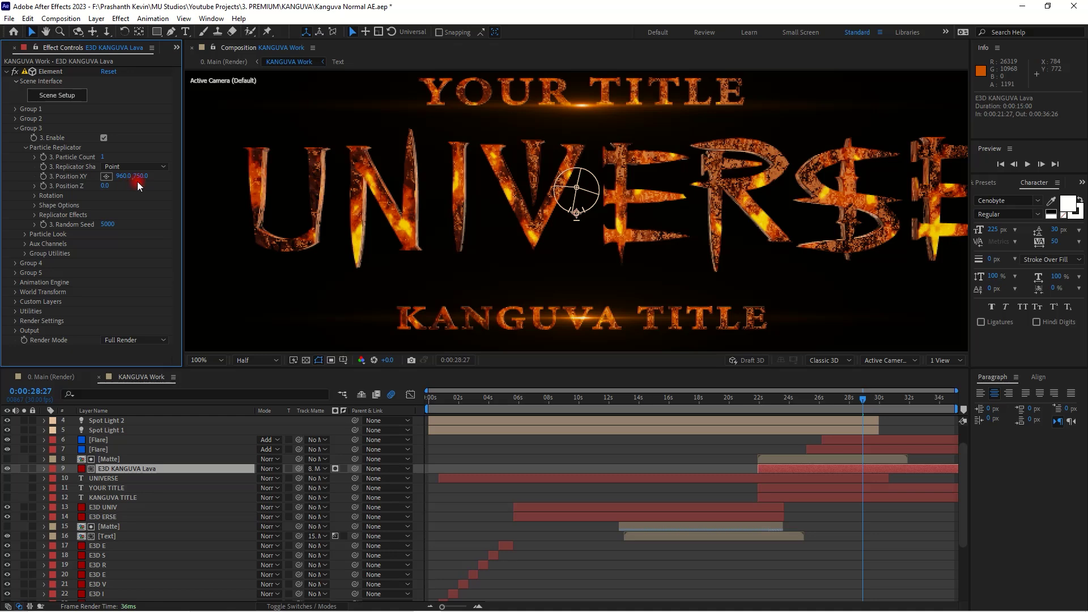
pyautogui.click(138, 177)
pyautogui.write('5')
pyautogui.press('Return')
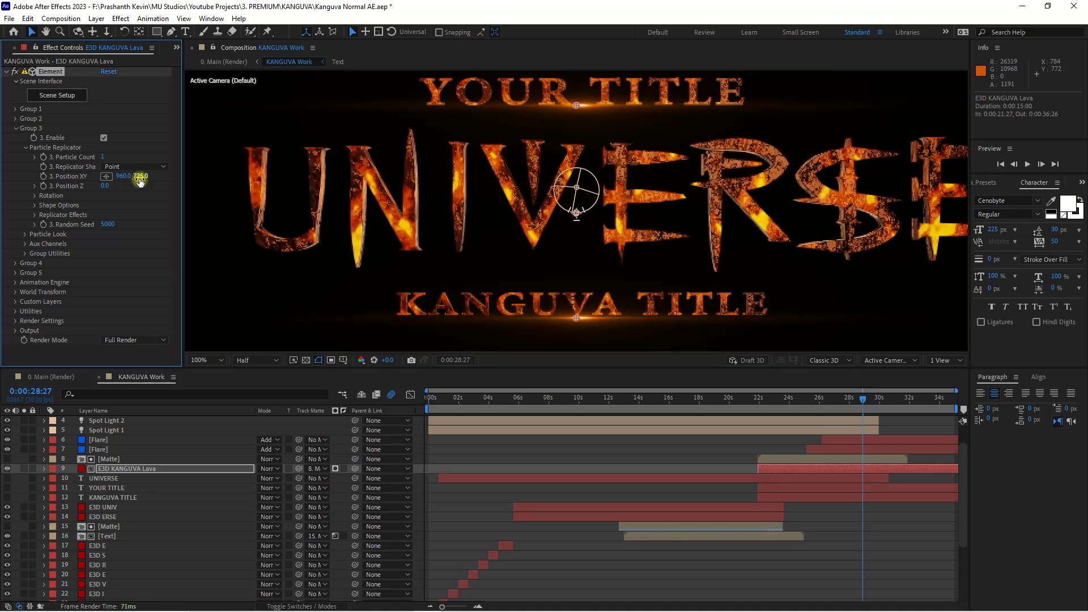
# - Fit the composition in the viewer and move the playhead to 0:00:30:00
pyautogui.click(344, 452)
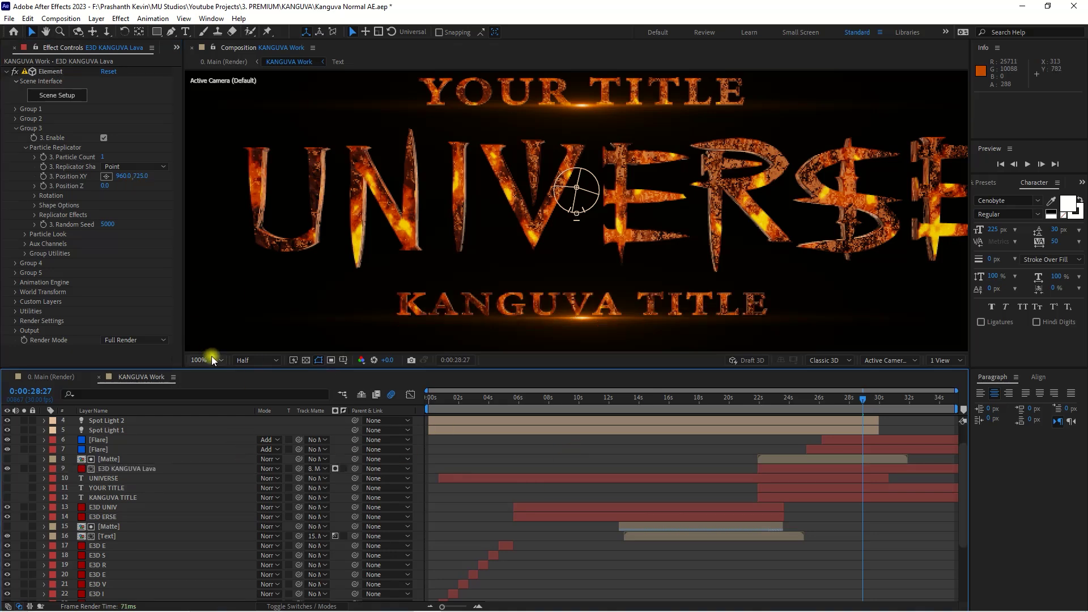
pyautogui.click(210, 356)
pyautogui.hotkey('shift', '/')
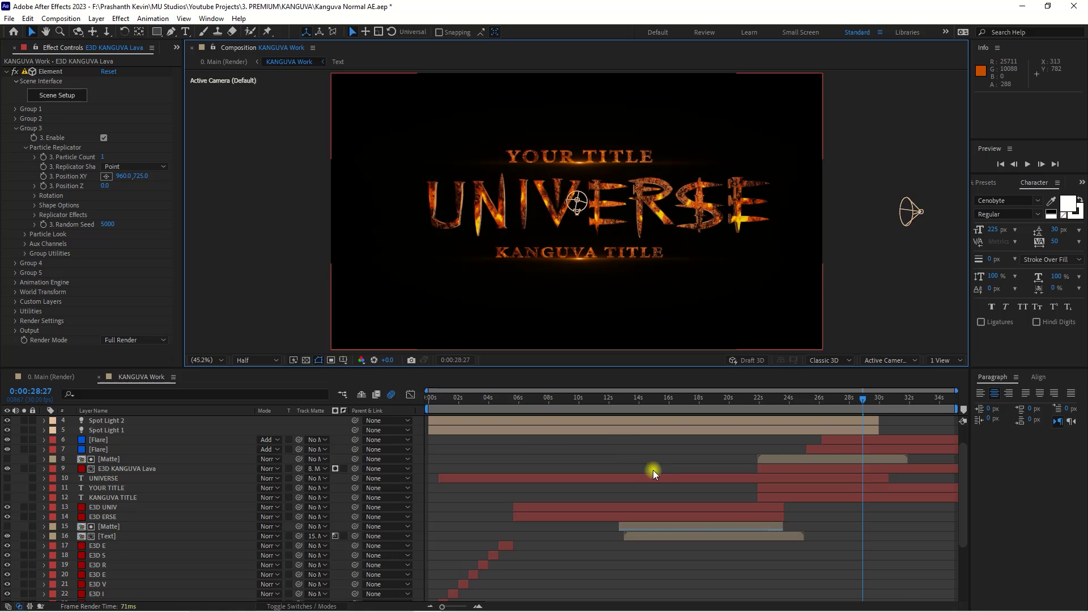
pyautogui.click(879, 401)
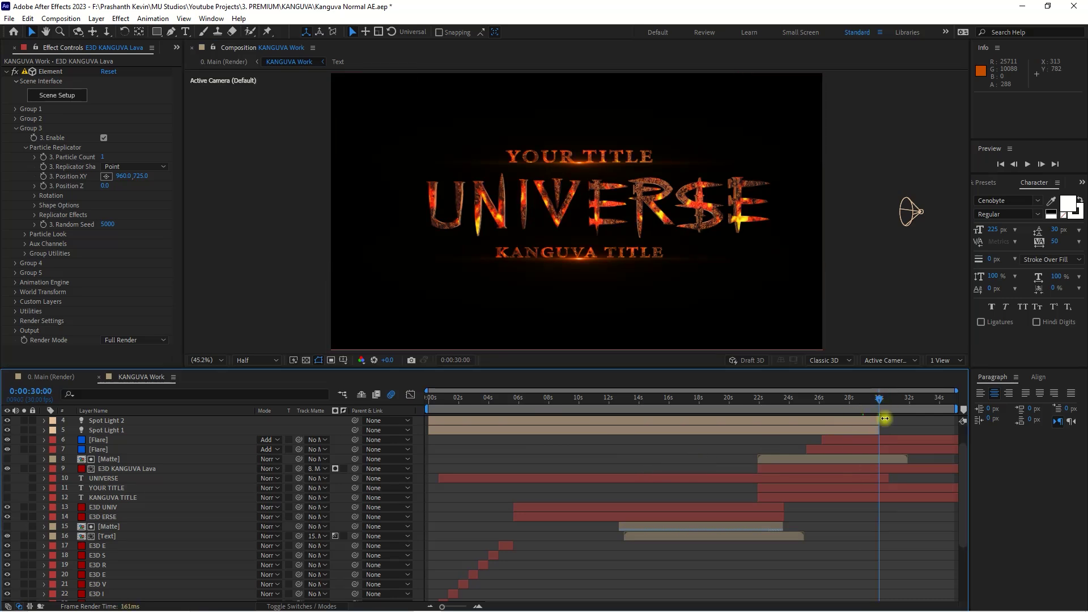
pyautogui.scroll(1, 862, 434)
pyautogui.click(865, 439)
pyautogui.keyDown('shift'); pyautogui.click(865, 460); pyautogui.keyUp('shift')
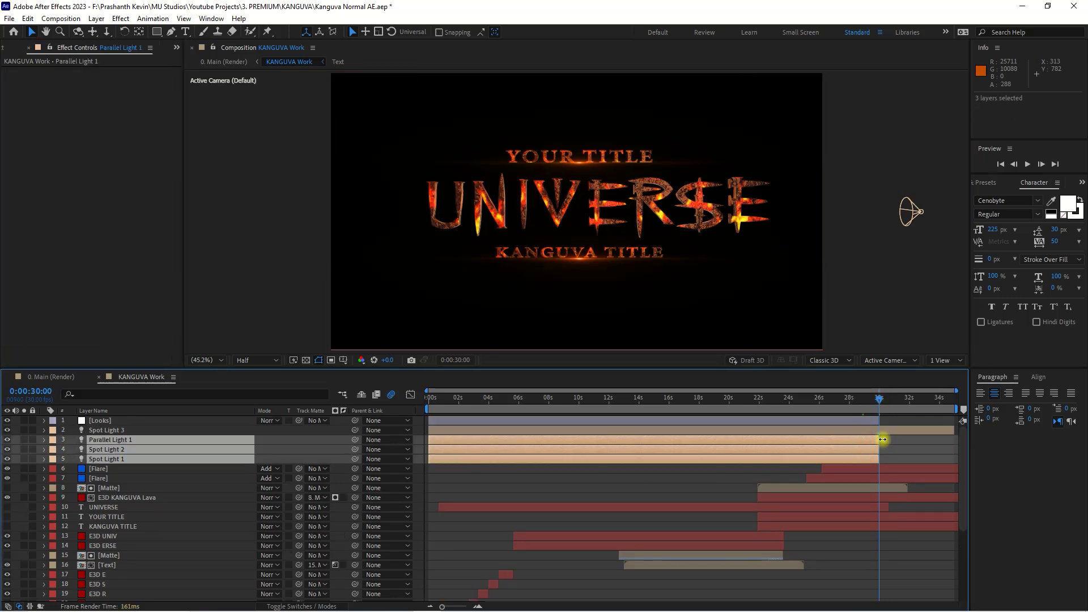
pyautogui.click(889, 549)
pyautogui.click(878, 506)
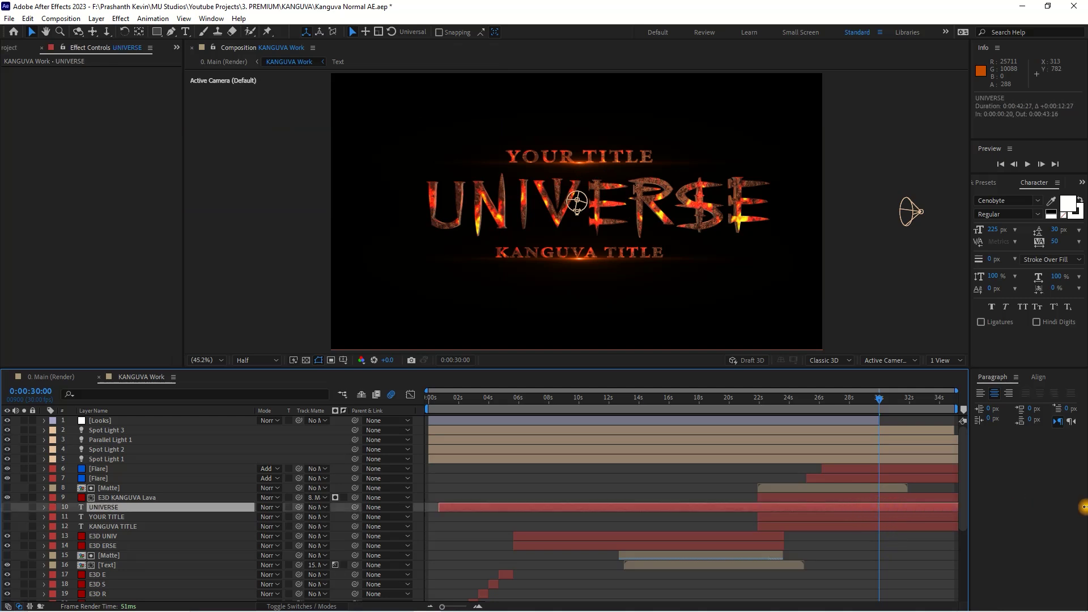
pyautogui.click(915, 545)
pyautogui.click(897, 405)
pyautogui.moveTo(903, 406)
pyautogui.mouseDown()
pyautogui.moveTo(908, 417)
pyautogui.moveTo(909, 402)
pyautogui.mouseUp()
pyautogui.click(919, 419)
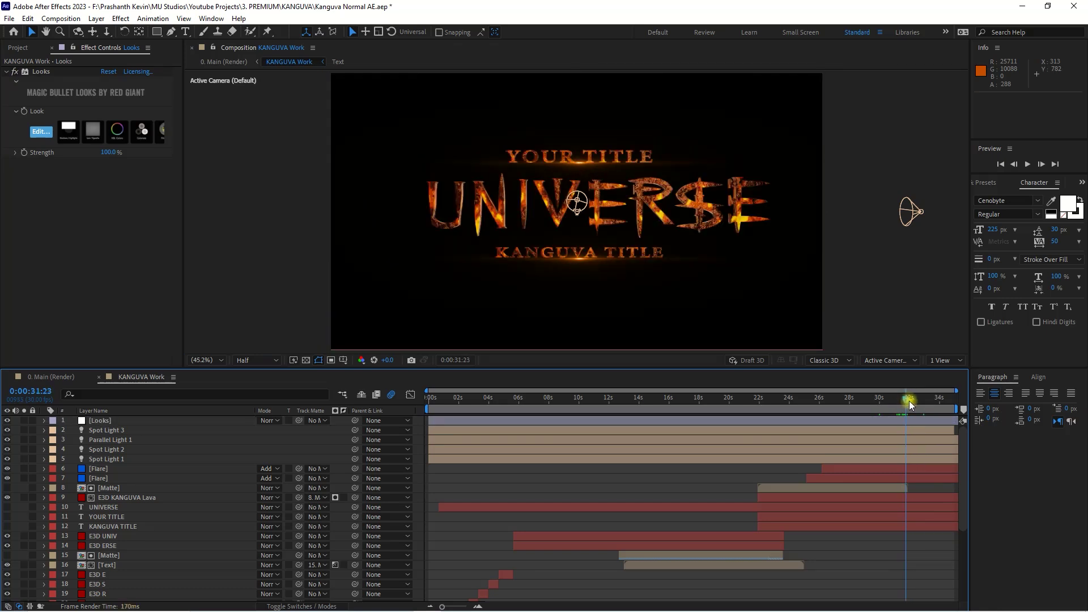
pyautogui.click(474, 606)
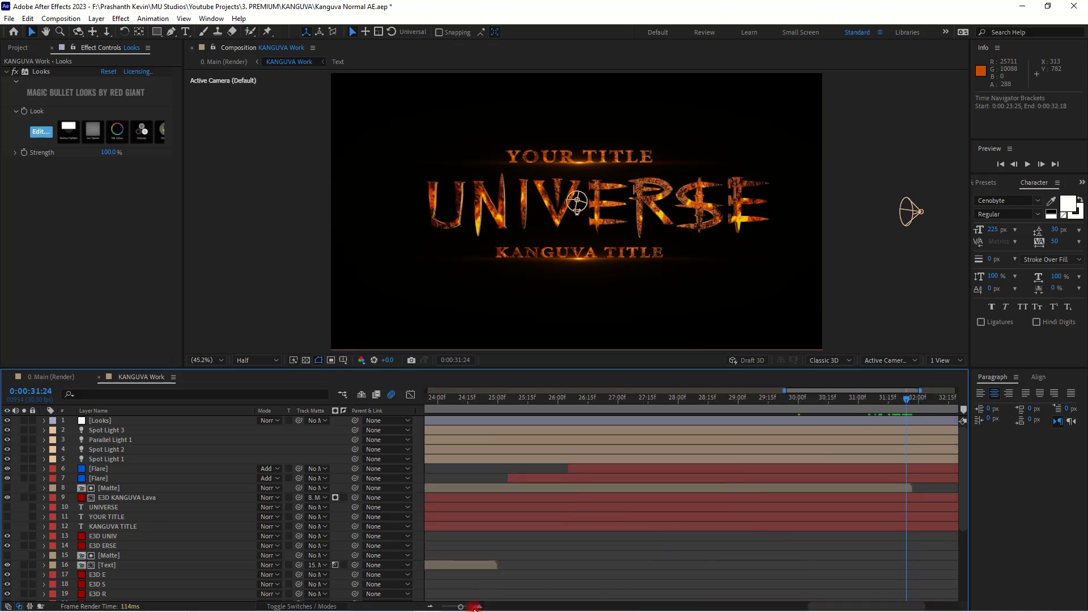
pyautogui.press('space')
pyautogui.moveTo(885, 413); pyautogui.dragTo(818, 415)
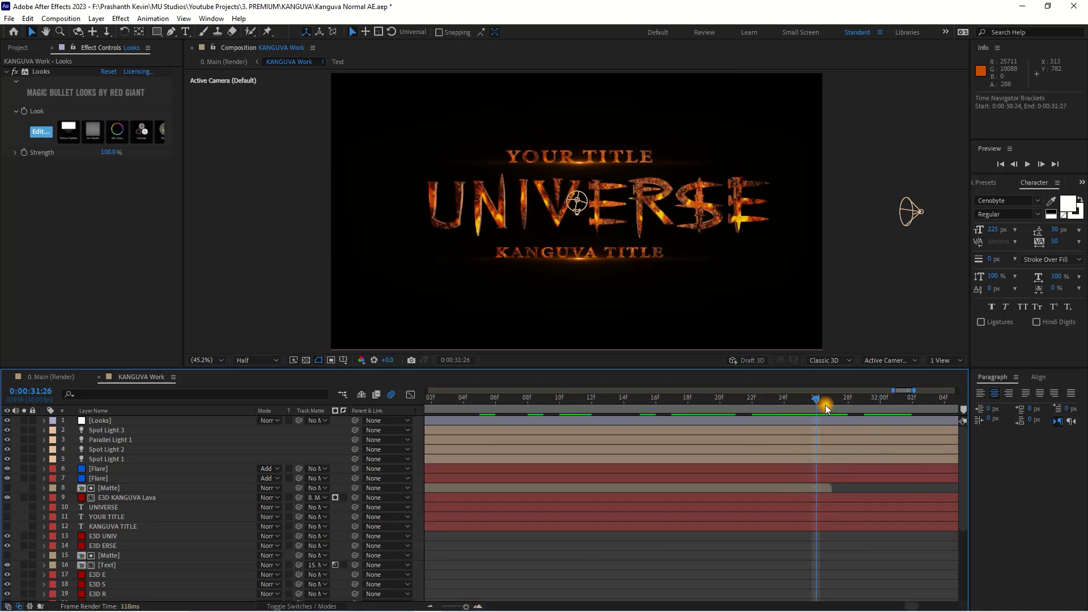
pyautogui.moveTo(826, 406); pyautogui.dragTo(820, 405)
# - Change the Matte precomposition's duration in its Composition Settings
pyautogui.doubleClick(775, 488)
pyautogui.click(61, 18)
pyautogui.click(74, 45)
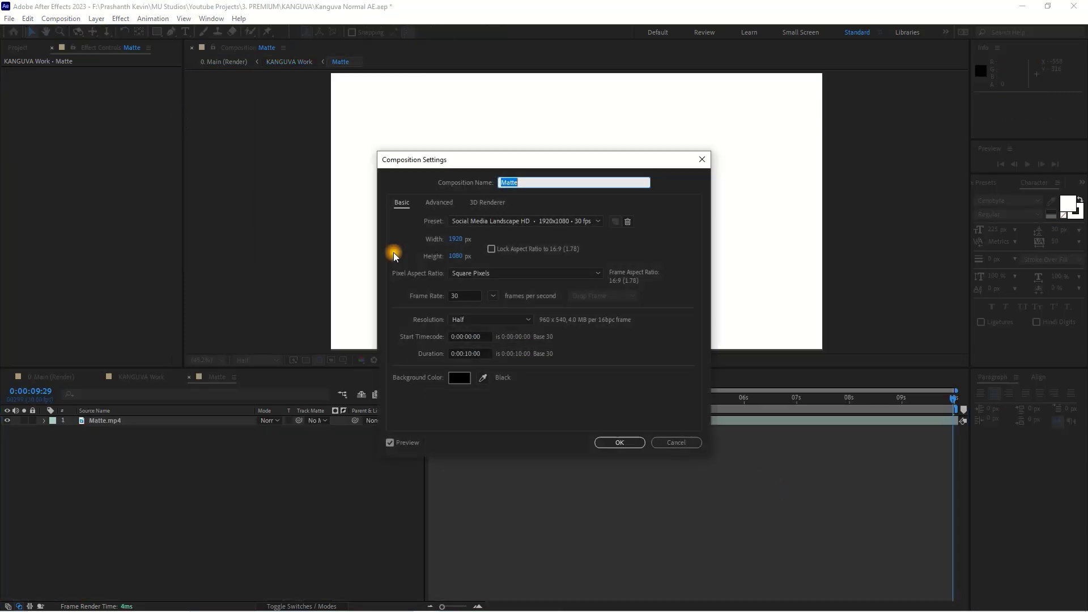
pyautogui.click(471, 352)
pyautogui.press('Return')
pyautogui.moveTo(446, 607); pyautogui.dragTo(442, 606)
pyautogui.press('u')
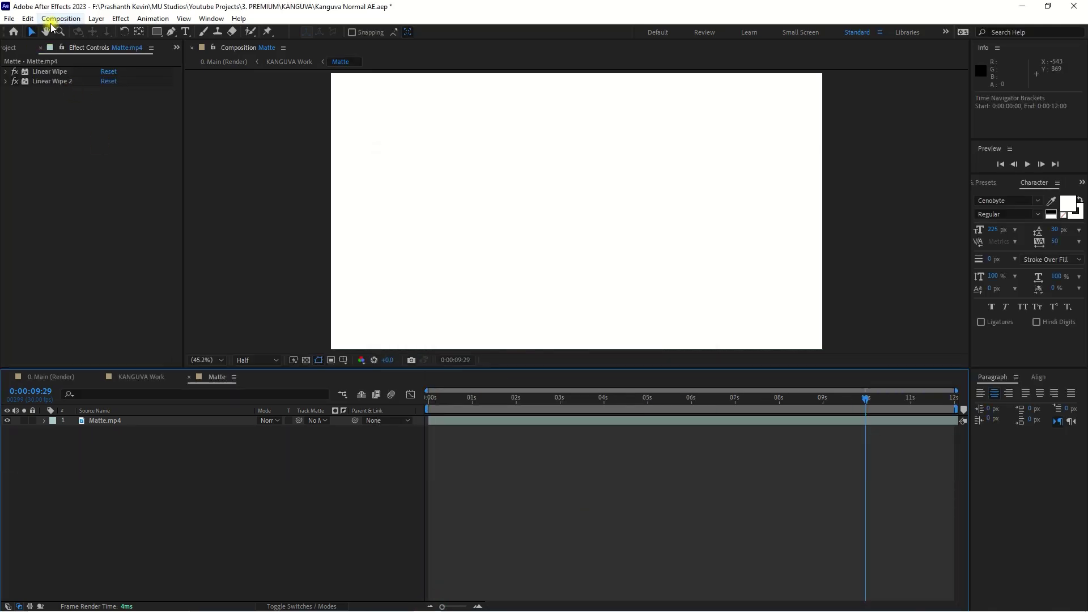
# - Back in KANGUVA Work, extend the Matte layer and move to about 33 seconds
pyautogui.click(141, 377)
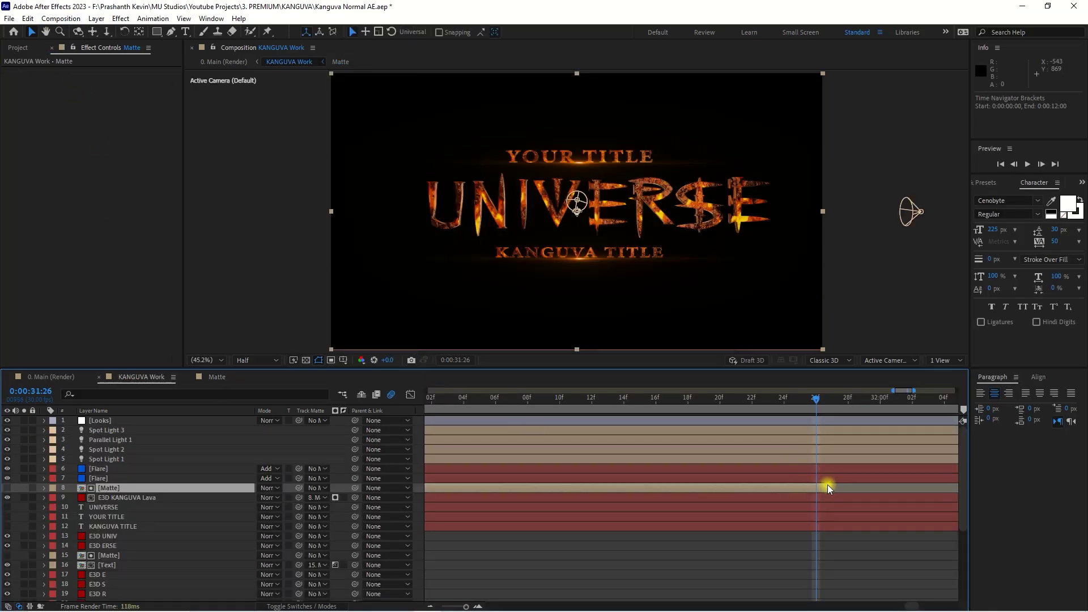
pyautogui.moveTo(831, 488); pyautogui.dragTo(1084, 491)
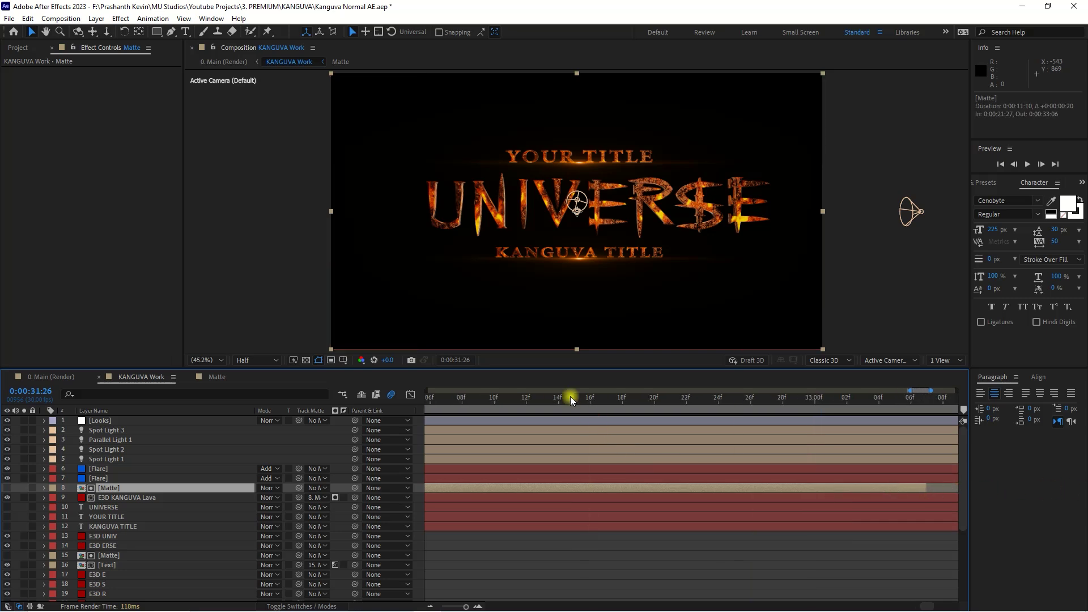
pyautogui.click(441, 600)
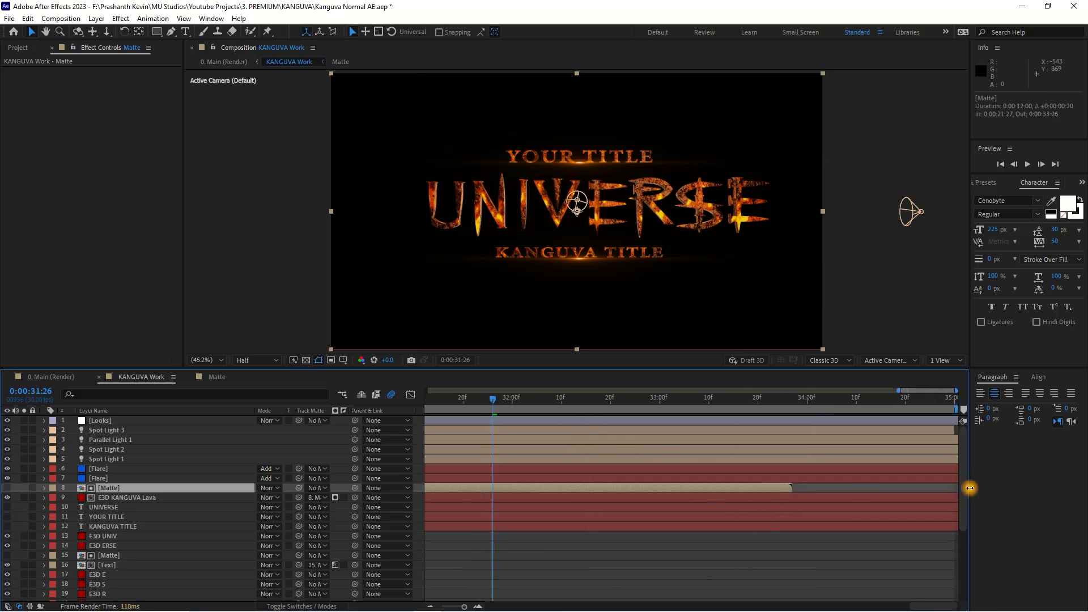
pyautogui.moveTo(663, 398)
pyautogui.mouseDown()
pyautogui.moveTo(689, 398)
pyautogui.moveTo(662, 400)
pyautogui.mouseUp()
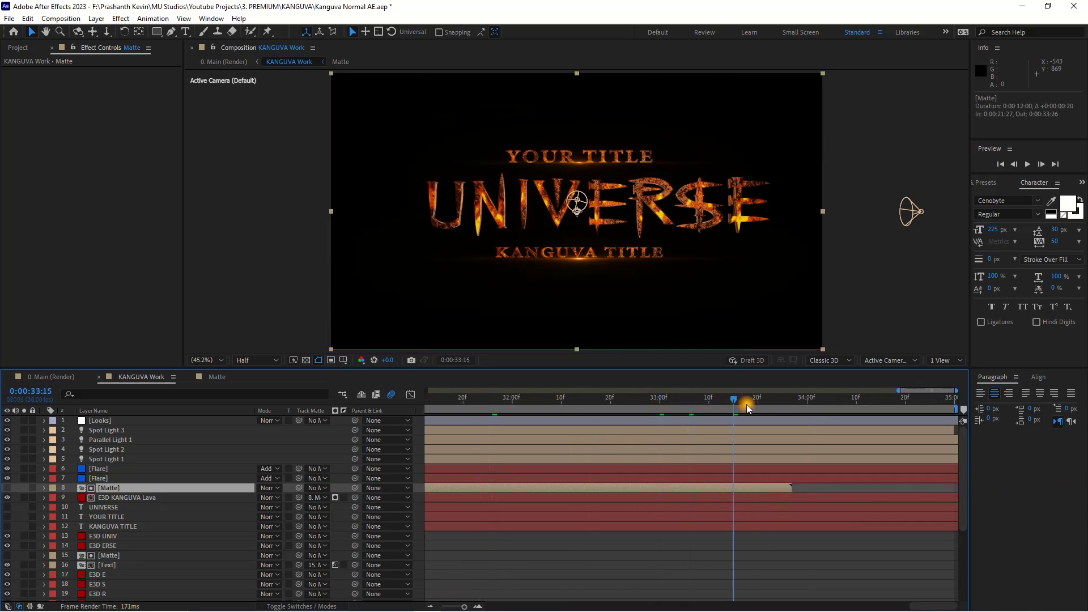
# - Set the KANGUVA Work composition duration to 0:00:33:00
pyautogui.click(61, 18)
pyautogui.click(80, 43)
pyautogui.click(474, 353)
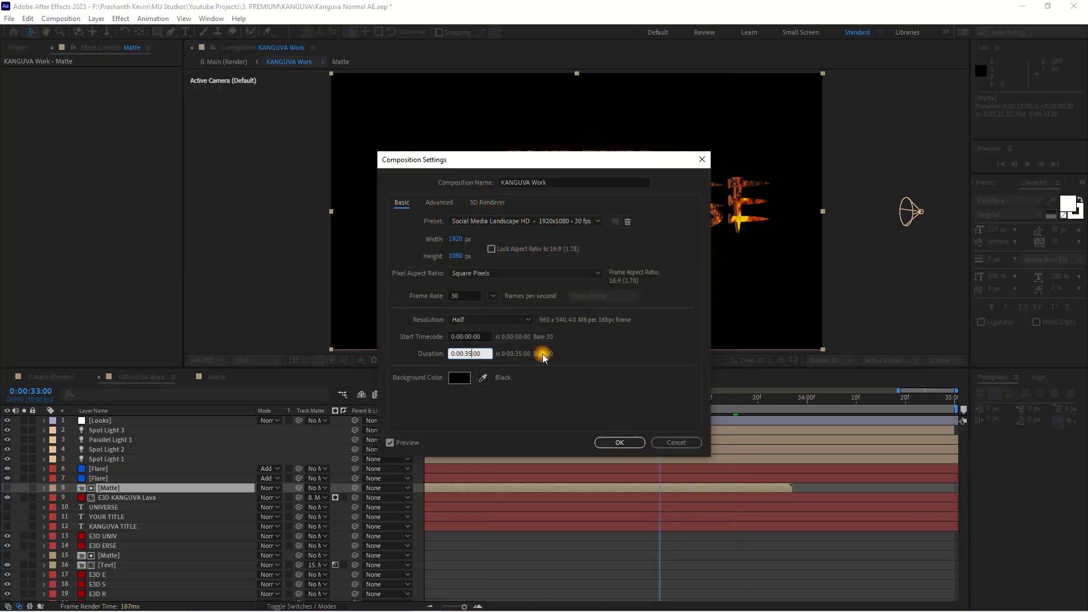
pyautogui.press('Return')
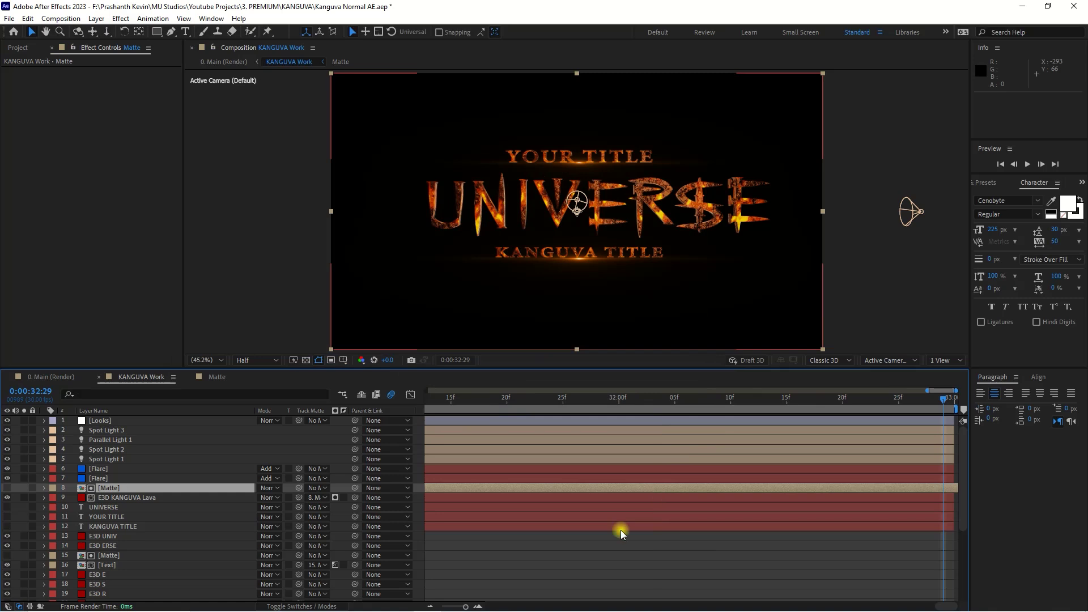
pyautogui.click(448, 606)
pyautogui.click(505, 595)
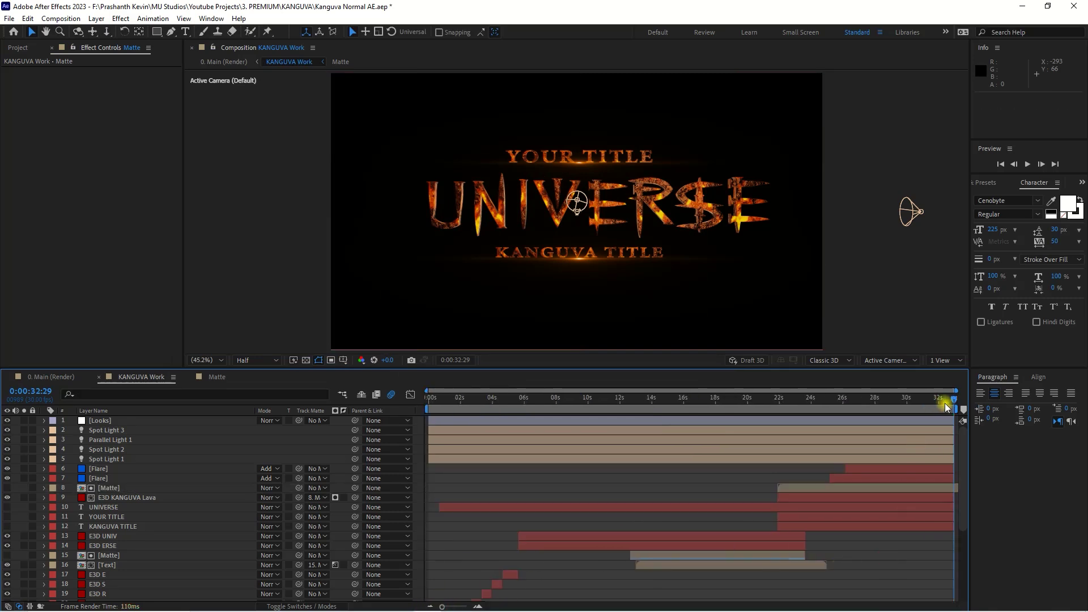
# - Scrub the title build from the lone V to the golden UNIVERSE, stopping near 0:00:19:24
pyautogui.moveTo(944, 403)
pyautogui.mouseDown()
pyautogui.moveTo(913, 403)
pyautogui.moveTo(954, 403)
pyautogui.mouseUp()
pyautogui.click(791, 398)
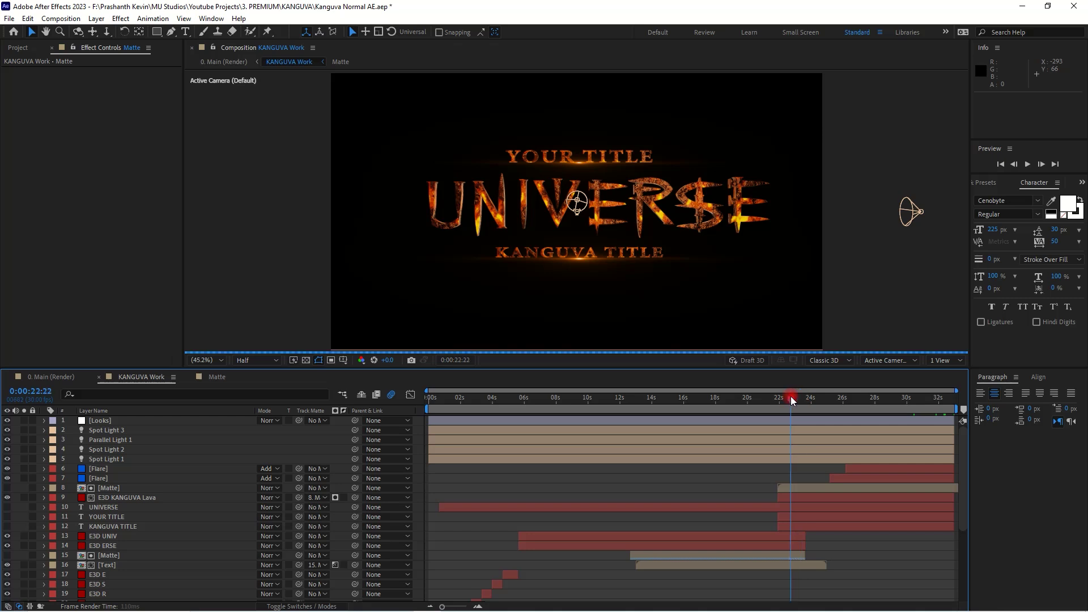
pyautogui.moveTo(469, 396); pyautogui.dragTo(682, 403)
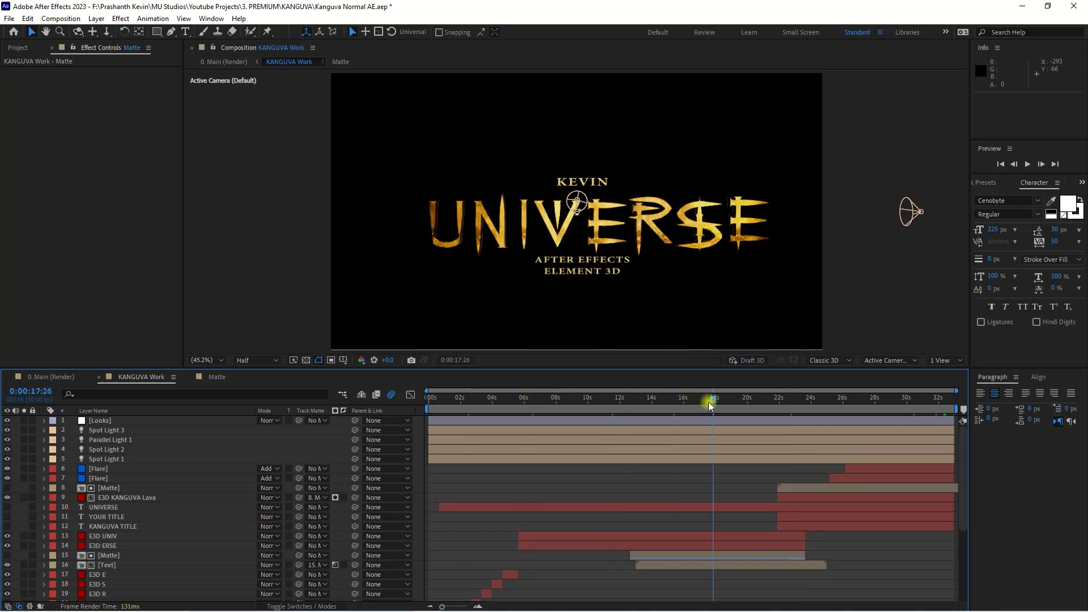
pyautogui.moveTo(709, 405); pyautogui.dragTo(746, 404)
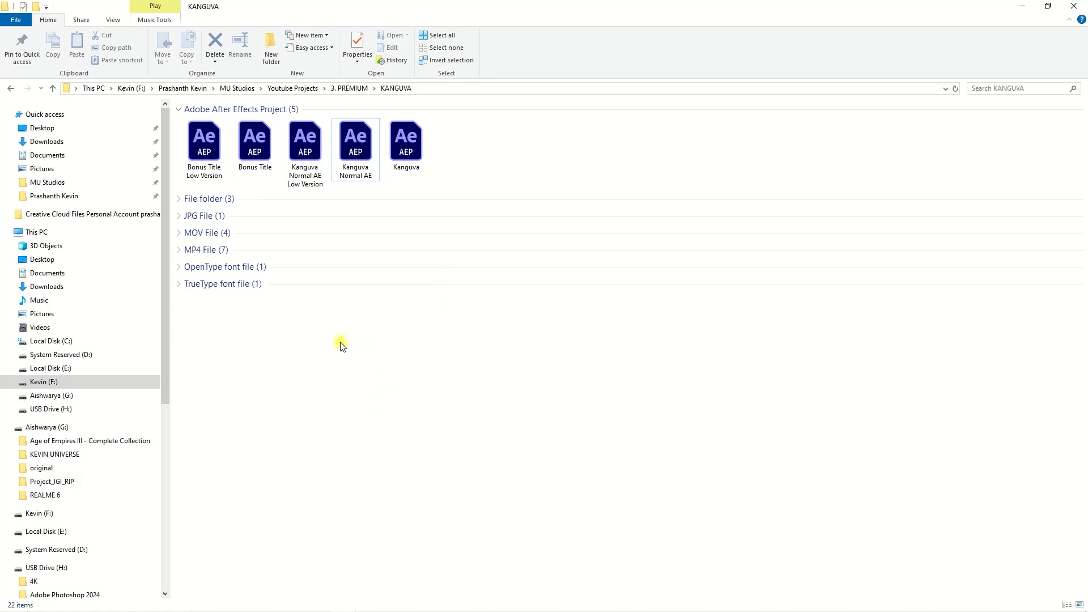
# - Open the KANGUVA E3D Textures folder and group its files by Type
pyautogui.click(178, 199)
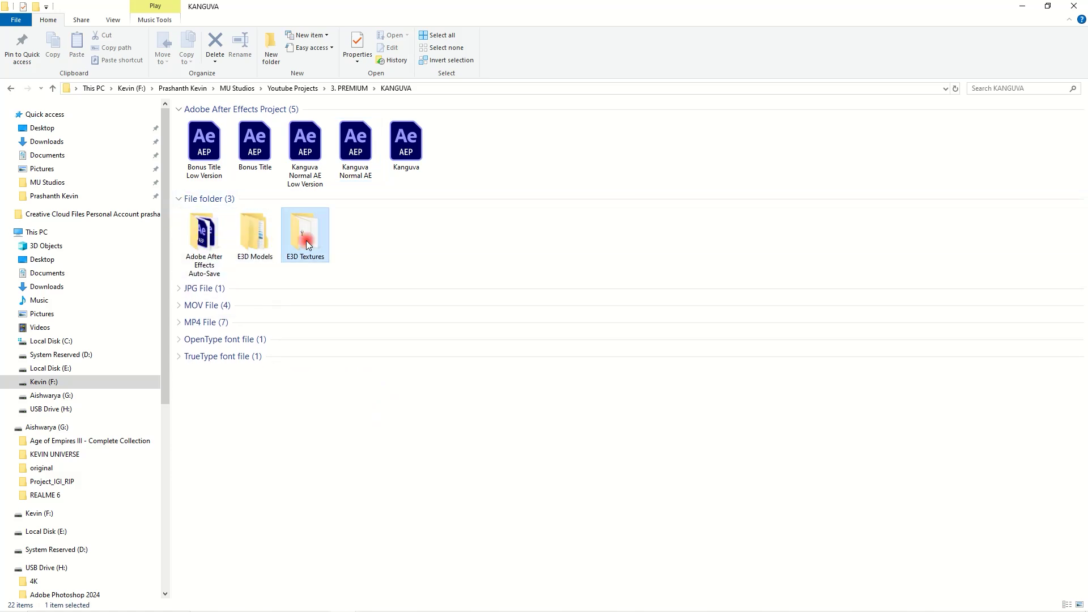
pyautogui.doubleClick(306, 240)
pyautogui.rightClick(319, 213)
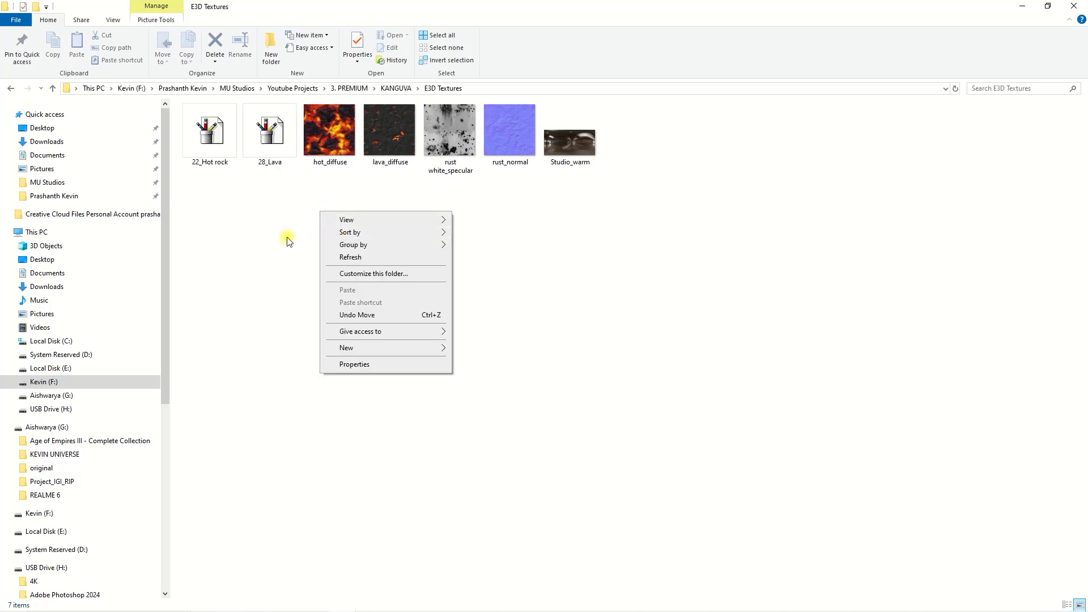
pyautogui.moveTo(397, 244)
pyautogui.click(476, 271)
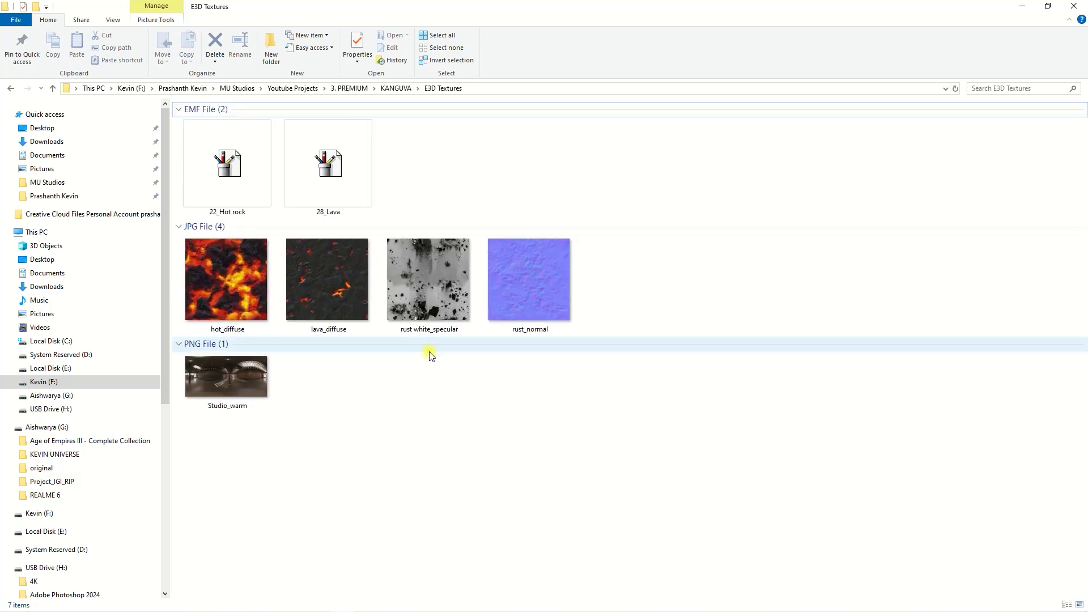
# - Return to After Effects and select the E3D E layer
pyautogui.hotkey('alt', 'Tab')
pyautogui.click(97, 575)
pyautogui.scroll(-4, 156, 543)
# - Set preview resolution to Quarter and open Element 3D Scene Setup
pyautogui.scroll(-1, 161, 542)
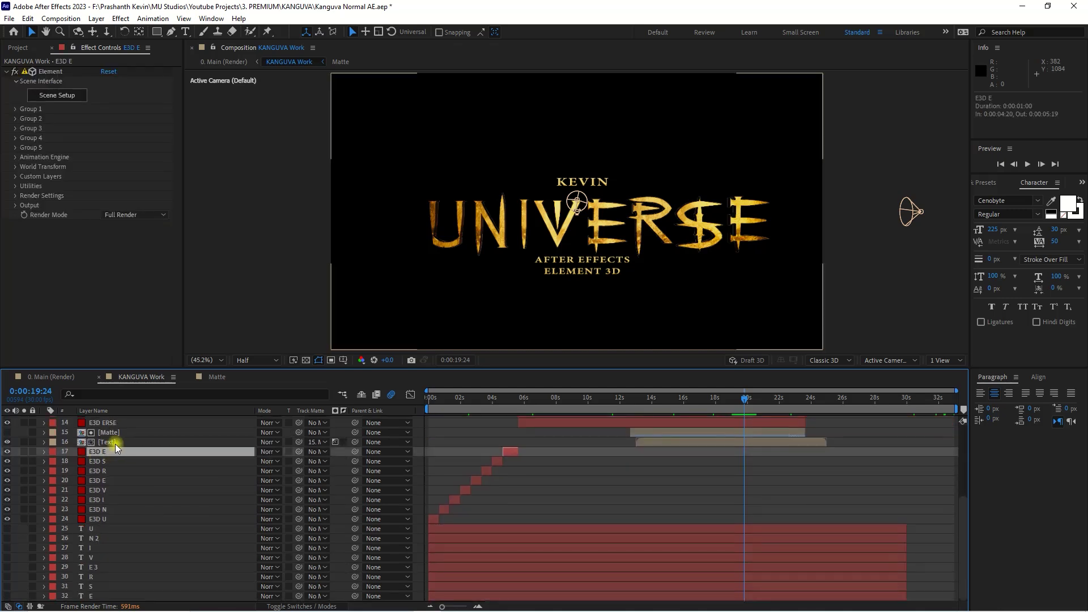
pyautogui.click(250, 361)
pyautogui.click(257, 424)
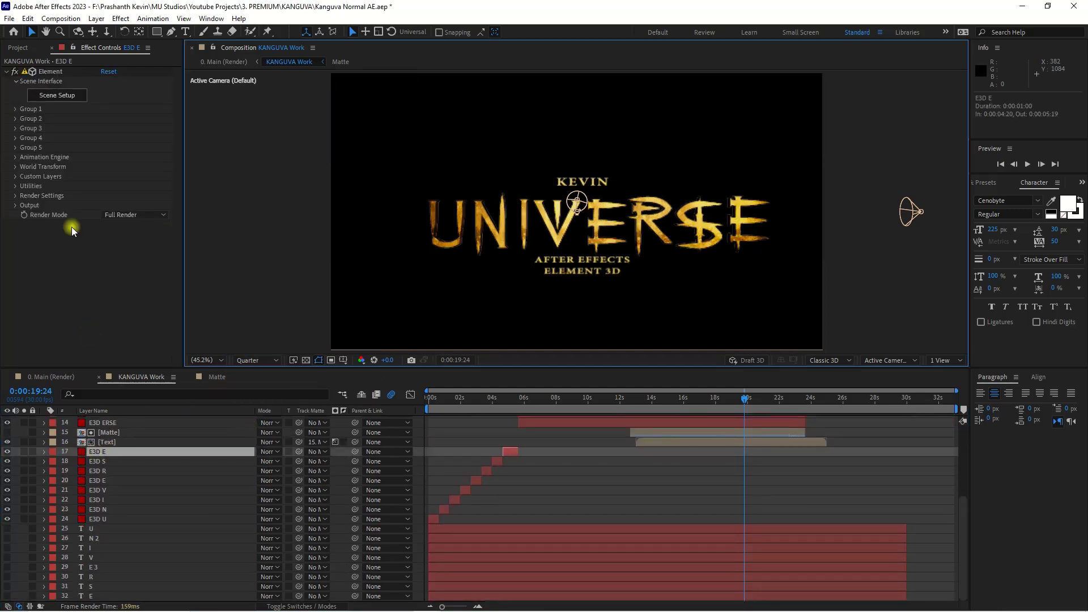
pyautogui.click(49, 95)
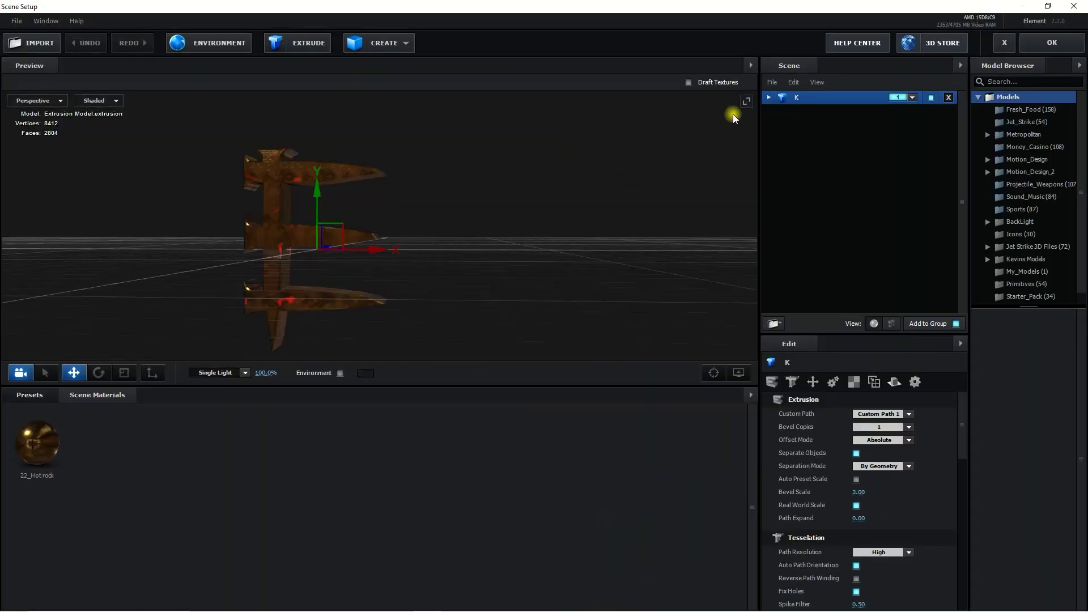
# - Inspect the 22_Hot rock (copy) material's diffuse, reflectivity and normal bump texture maps
pyautogui.click(848, 113)
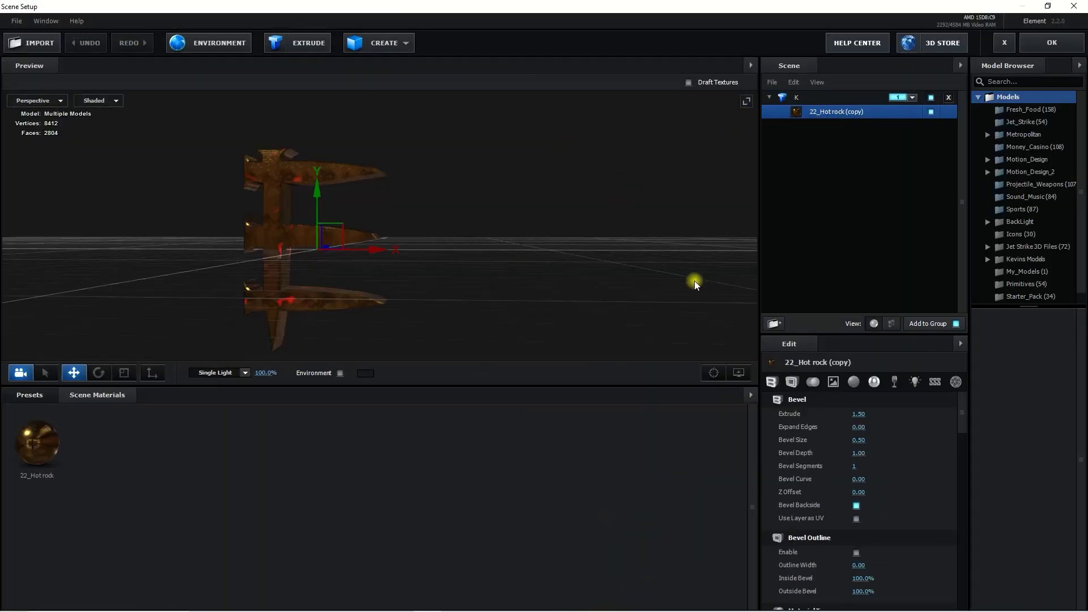
pyautogui.click(737, 374)
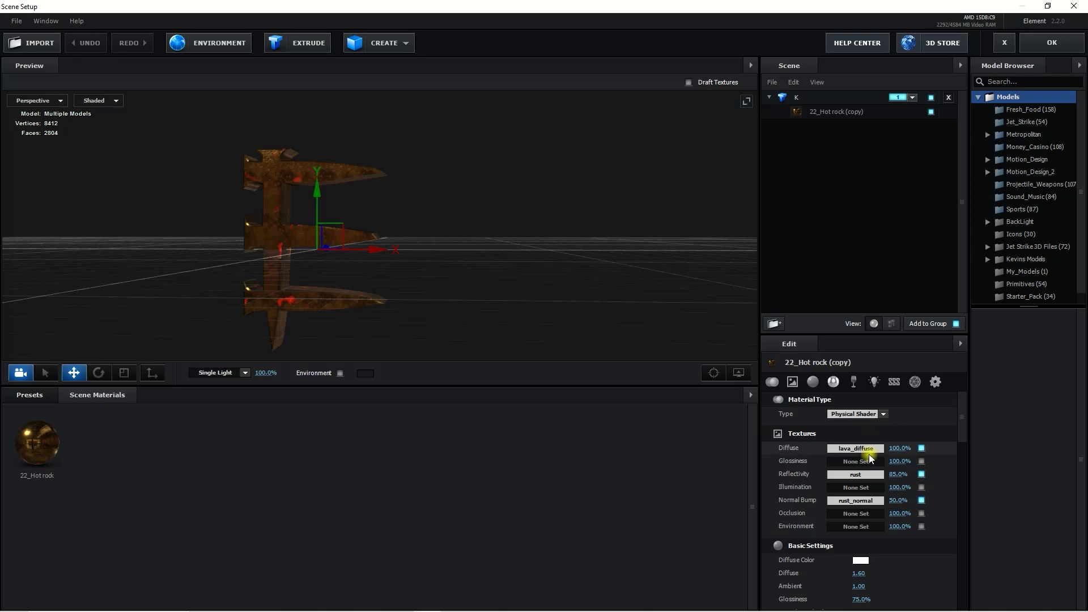
pyautogui.click(848, 448)
pyautogui.moveTo(992, 340); pyautogui.dragTo(684, 136)
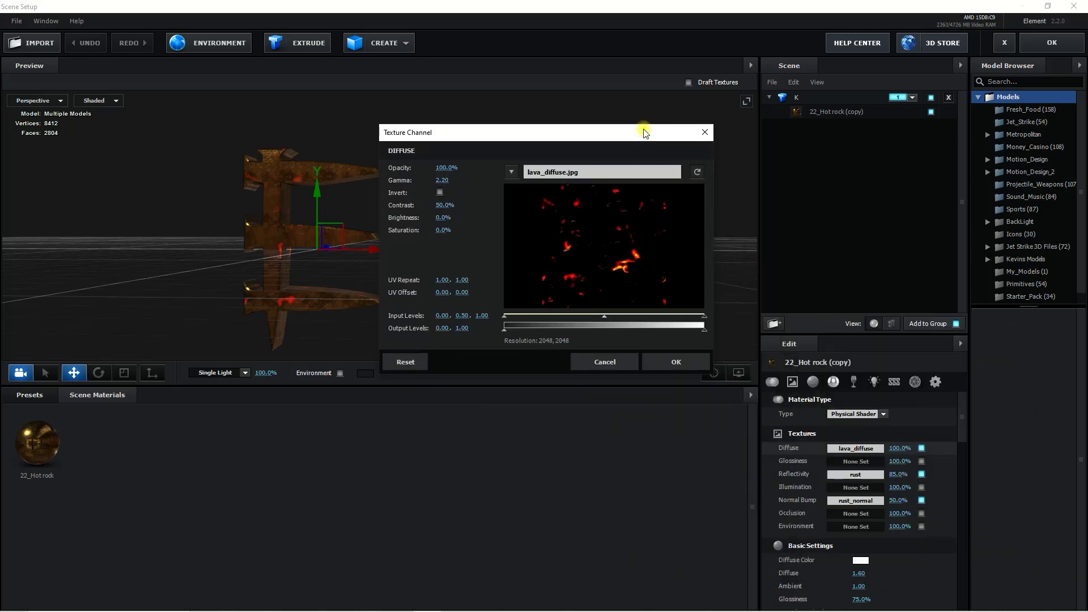
pyautogui.click(738, 136)
pyautogui.click(856, 474)
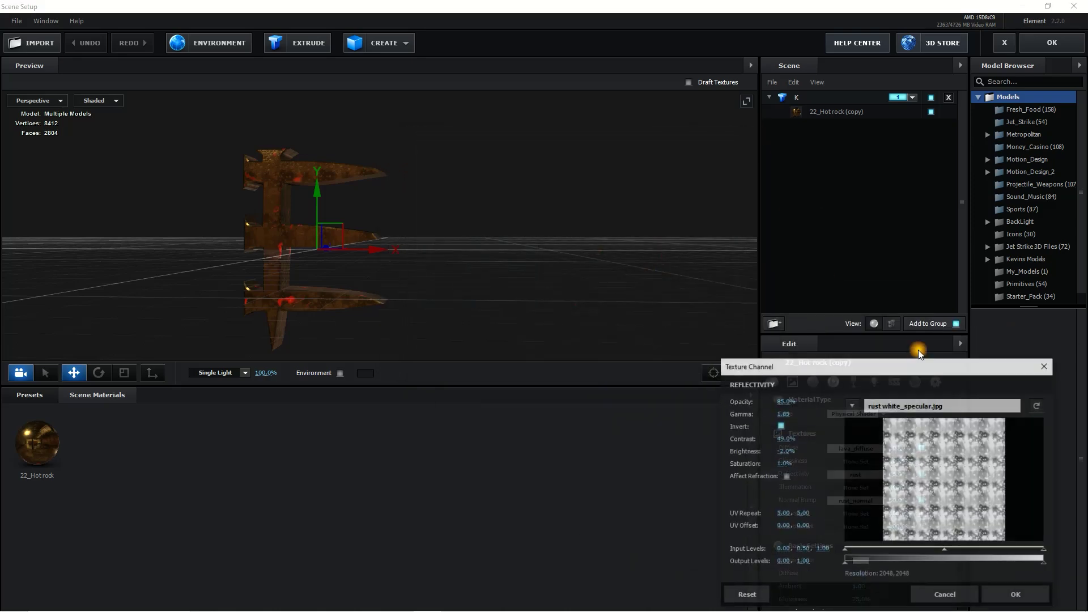
pyautogui.moveTo(912, 368); pyautogui.dragTo(652, 245)
pyautogui.click(786, 246)
pyautogui.click(850, 501)
pyautogui.moveTo(911, 363); pyautogui.dragTo(683, 243)
pyautogui.click(817, 244)
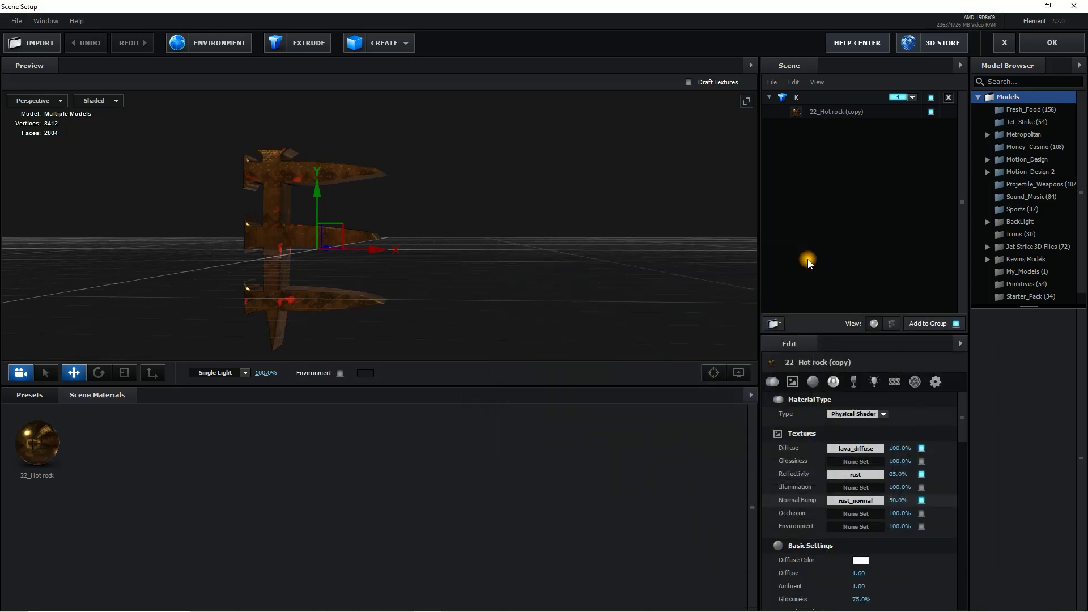
# - Compare the lava_diffuse and rust_normal files in E3D Textures against the material's maps
pyautogui.hotkey('alt', 'Tab')
pyautogui.click(372, 300)
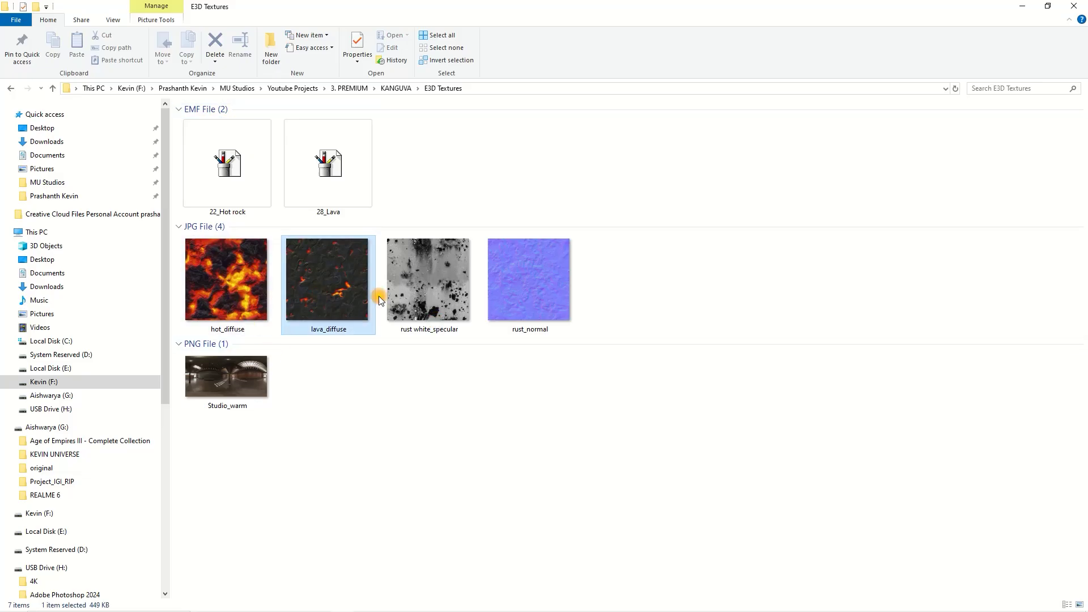
pyautogui.click(536, 297)
pyautogui.click(354, 397)
pyautogui.hotkey('alt', 'Tab')
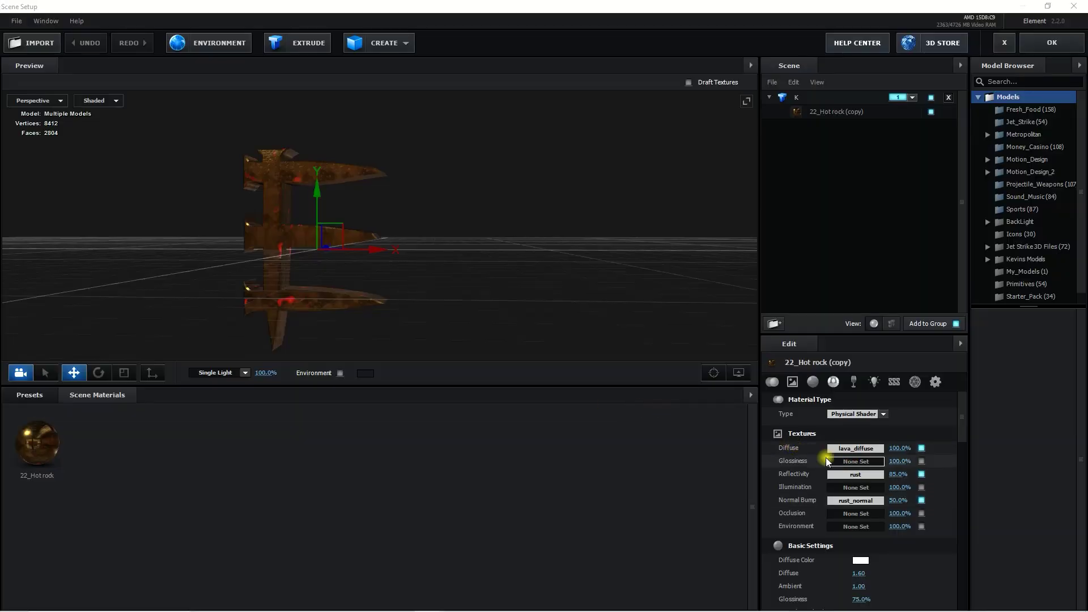
pyautogui.hotkey('alt', 'Tab')
pyautogui.hotkey('alt', 'Tab')
pyautogui.click(885, 472)
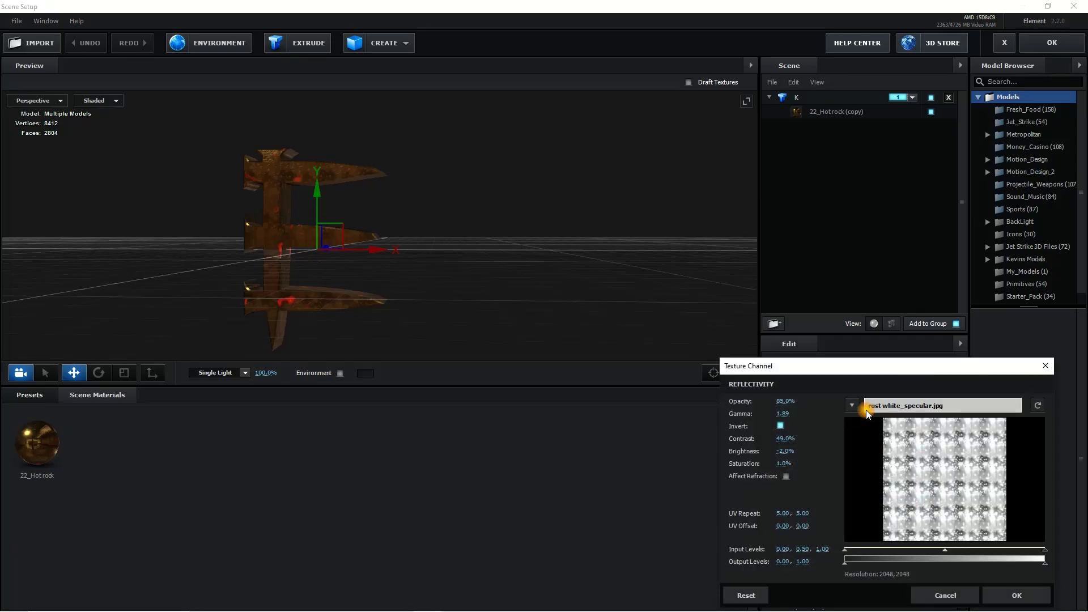
# - Match rust white_specular and rust_normal to the reflectivity and bump slots, then recheck diffuse
pyautogui.hotkey('alt', 'Tab')
pyautogui.click(434, 308)
pyautogui.hotkey('alt', 'Tab')
pyautogui.click(869, 497)
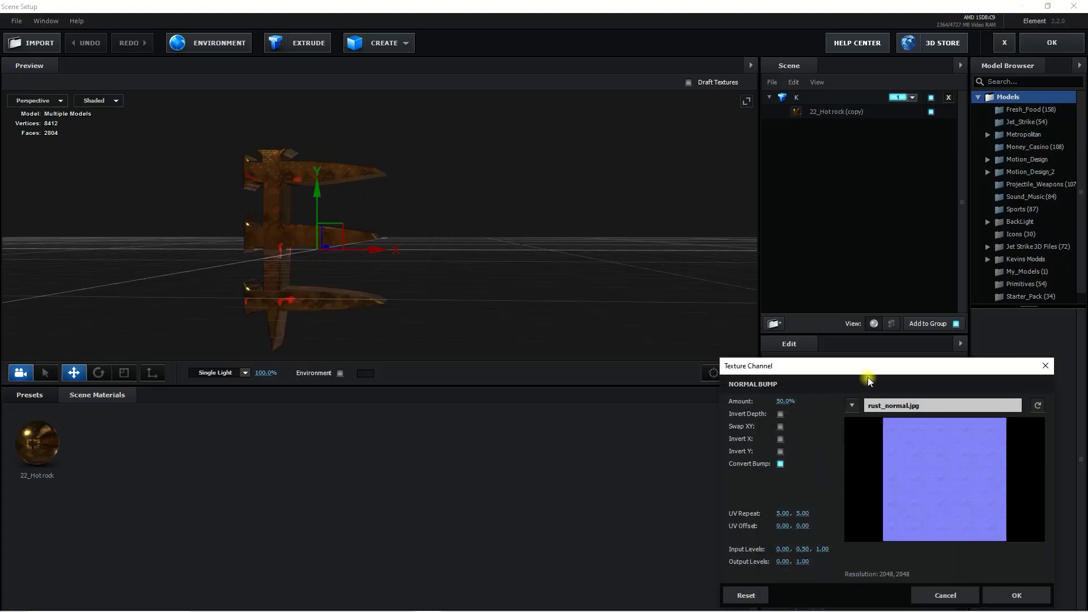
pyautogui.hotkey('alt', 'Tab')
pyautogui.click(564, 289)
pyautogui.hotkey('alt', 'Tab')
pyautogui.click(1047, 366)
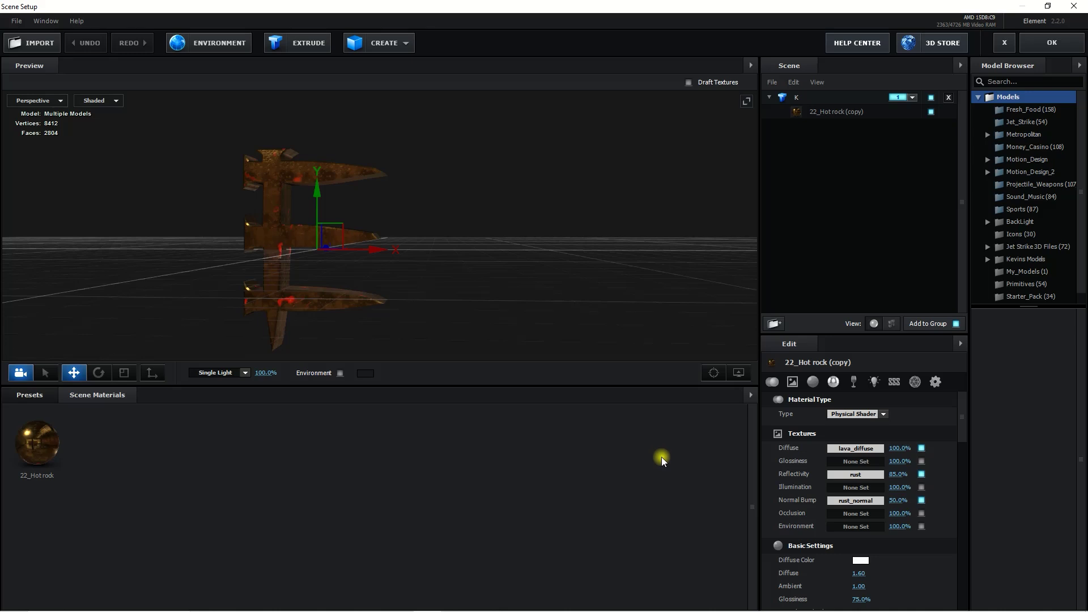
pyautogui.click(849, 449)
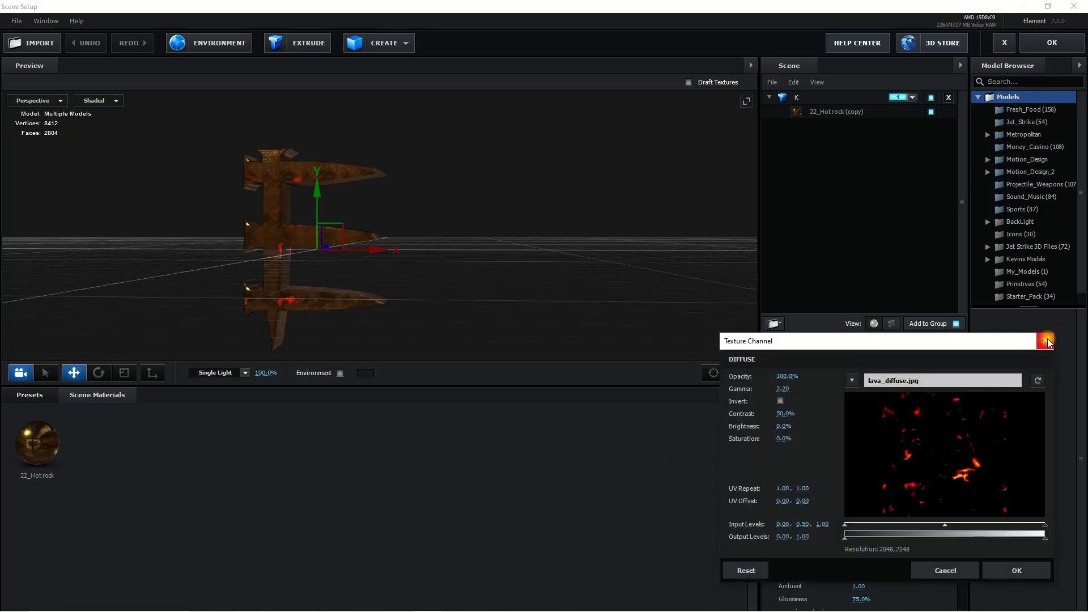
pyautogui.hotkey('alt', 'Tab')
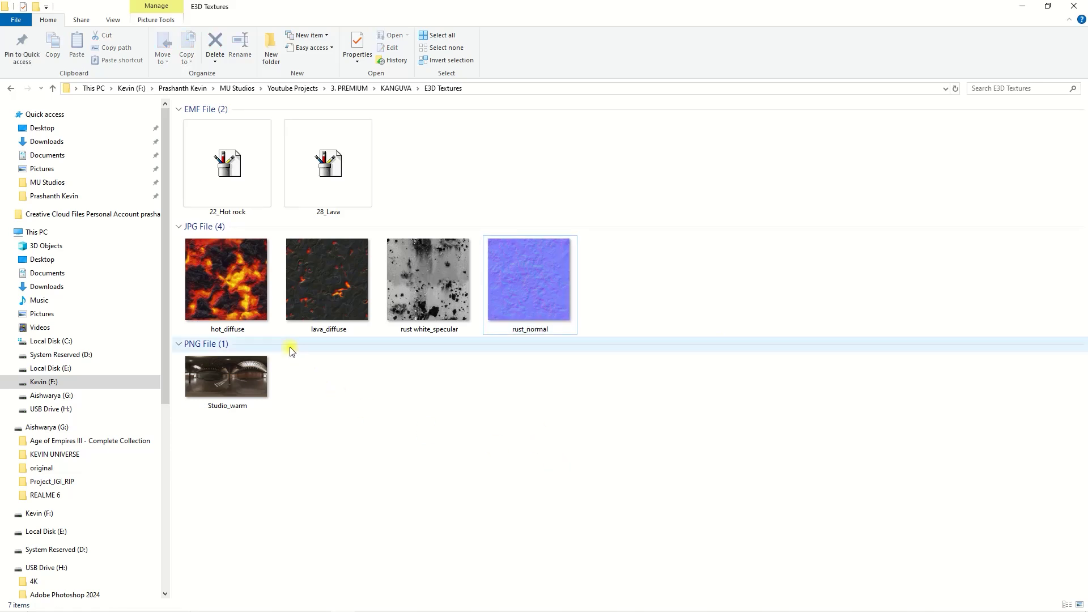
# - Give the 22_Hot rock material lava_diffuse as its diffuse texture, undoing the hot_diffuse trial
pyautogui.moveTo(229, 297)
pyautogui.mouseDown()
pyautogui.moveTo(395, 407)
pyautogui.moveTo(861, 449)
pyautogui.mouseUp()
pyautogui.moveTo(498, 267); pyautogui.dragTo(450, 192)
pyautogui.hotkey('ctrl', 'z')
pyautogui.click(859, 450)
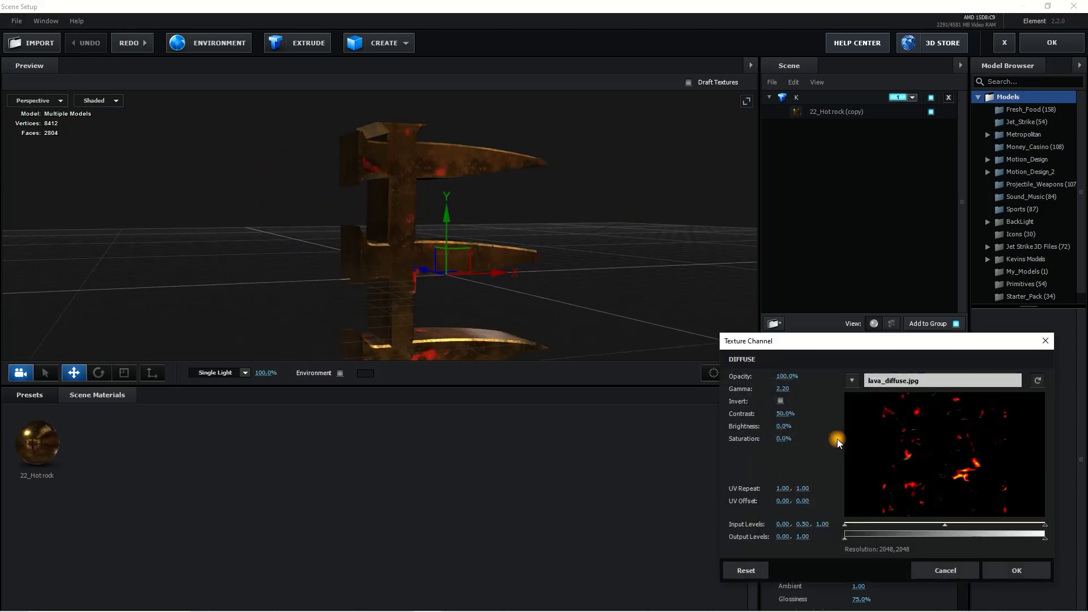
pyautogui.hotkey('alt', 'Tab')
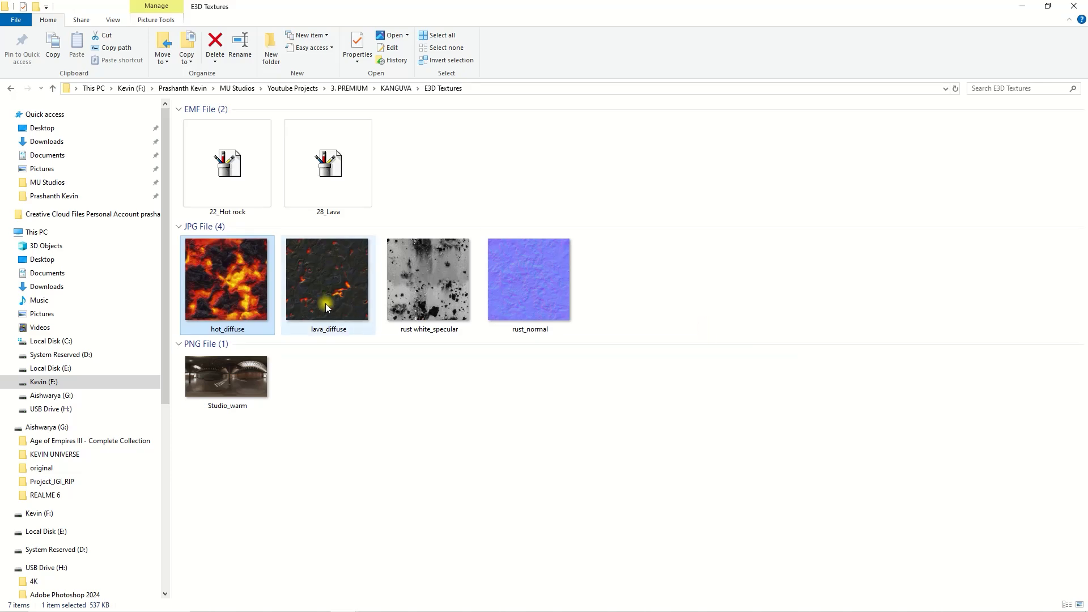
pyautogui.moveTo(331, 304); pyautogui.dragTo(861, 450)
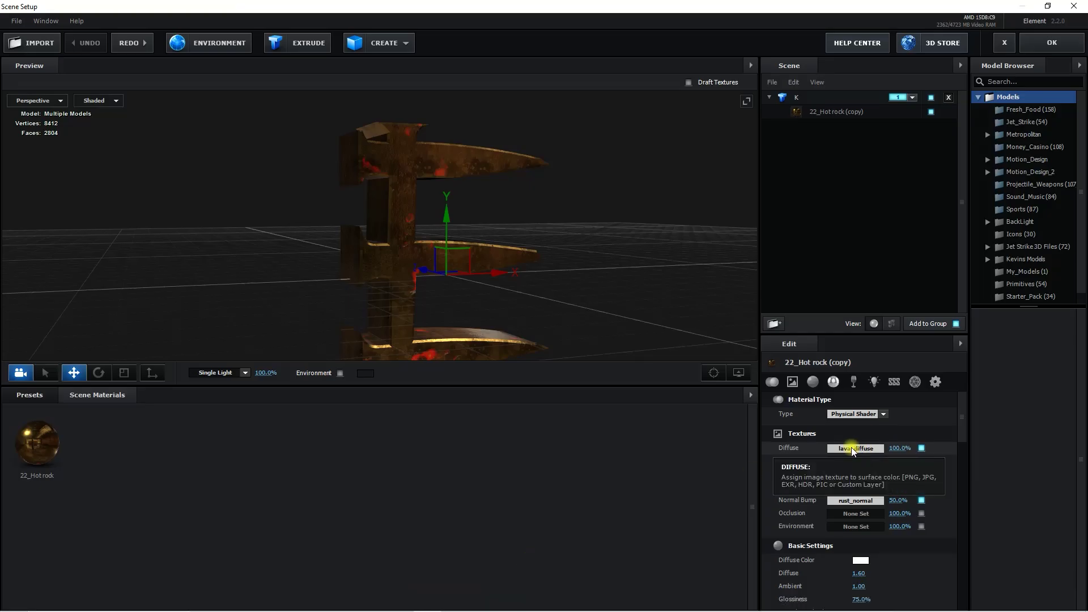
pyautogui.moveTo(861, 450); pyautogui.dragTo(851, 447)
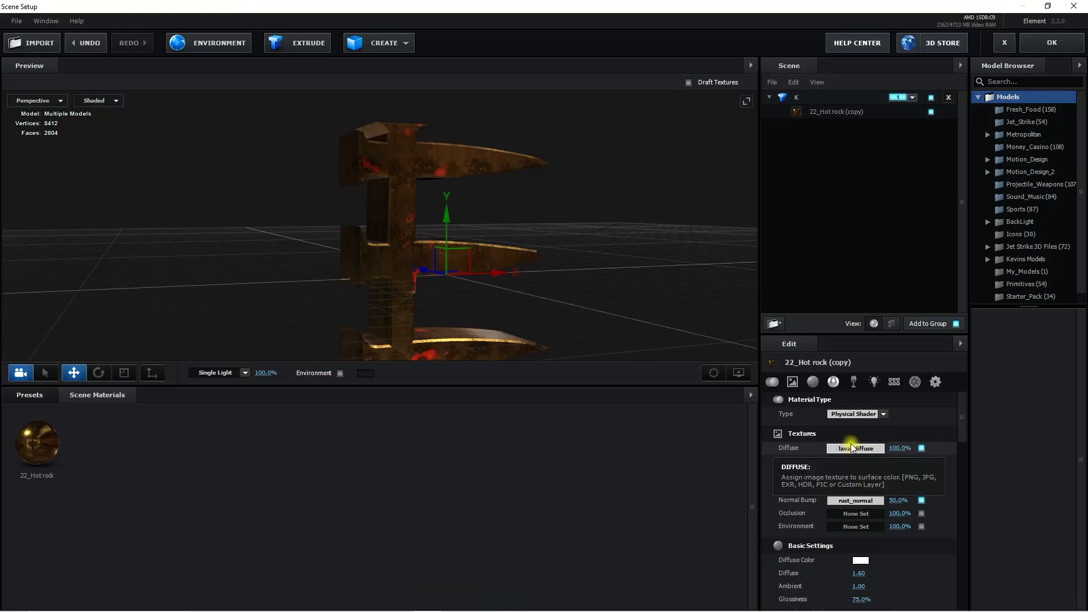
# - Set rust white_specular as the 22_Hot rock's reflectivity texture
pyautogui.hotkey('alt', 'Tab')
pyautogui.hotkey('alt', 'Tab')
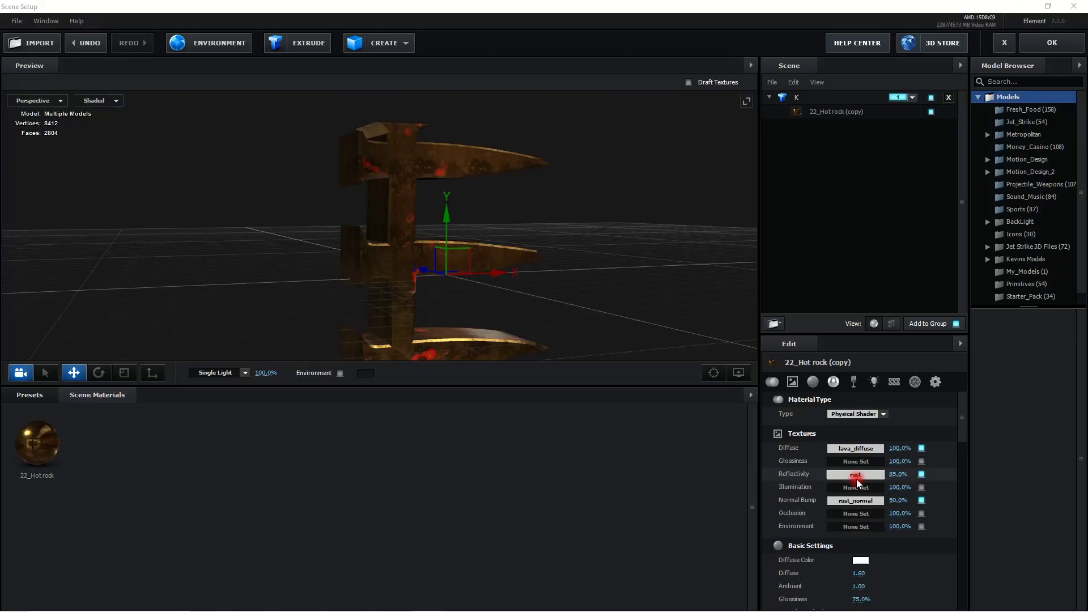
pyautogui.click(857, 480)
pyautogui.hotkey('alt', 'Tab')
pyautogui.click(420, 314)
pyautogui.moveTo(527, 590)
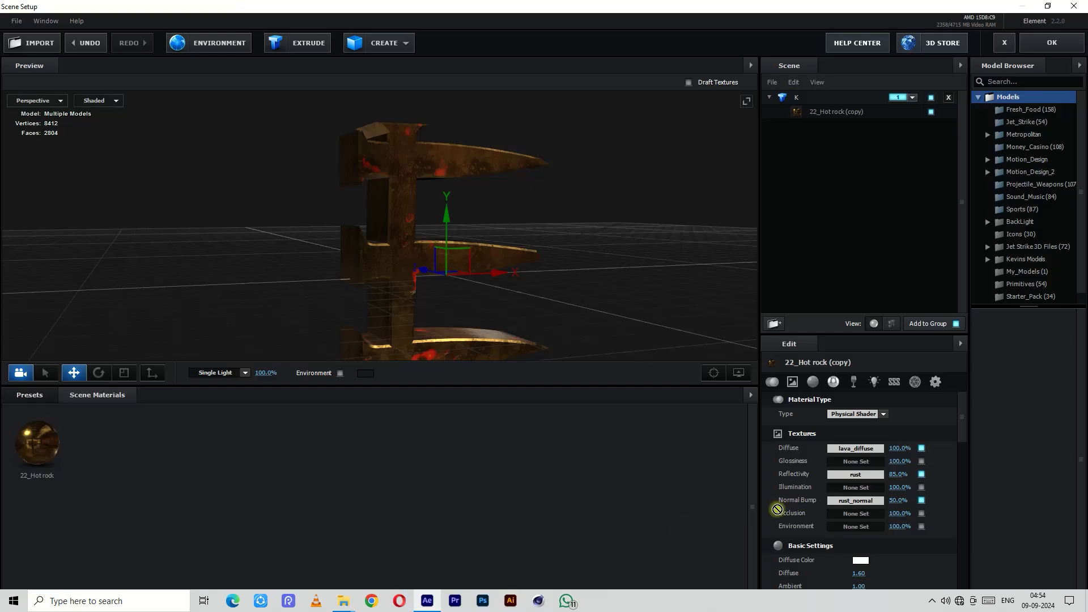
pyautogui.moveTo(527, 590); pyautogui.dragTo(849, 474)
# - Apply rust_normal as the normal bump texture and level the preview to a frontal view
pyautogui.click(857, 500)
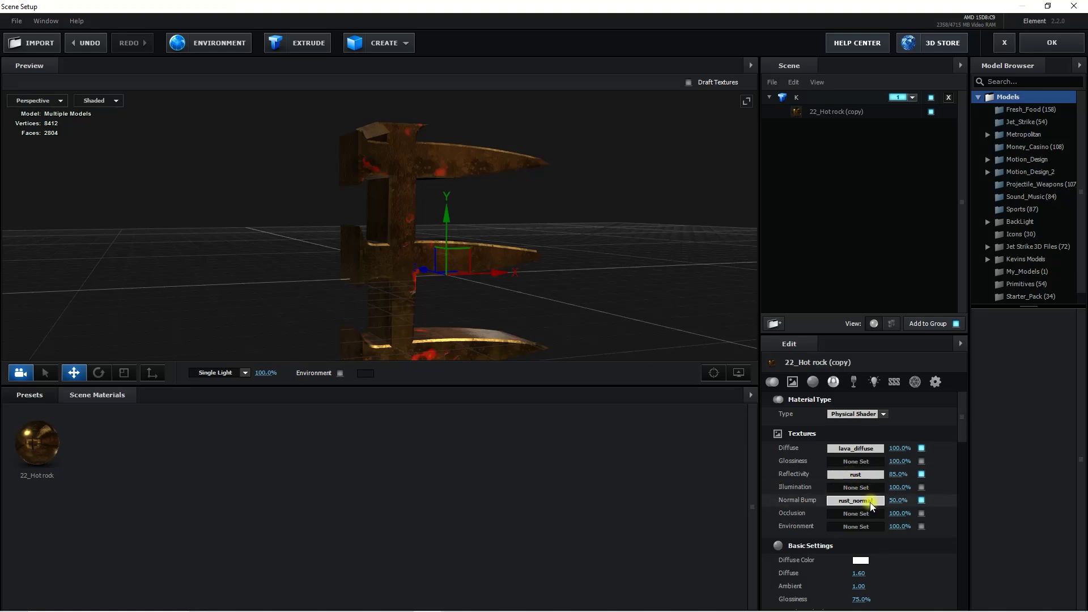
pyautogui.click(1052, 366)
pyautogui.hotkey('alt', 'Tab')
pyautogui.moveTo(527, 280)
pyautogui.mouseDown()
pyautogui.moveTo(427, 590)
pyautogui.moveTo(856, 501)
pyautogui.mouseUp()
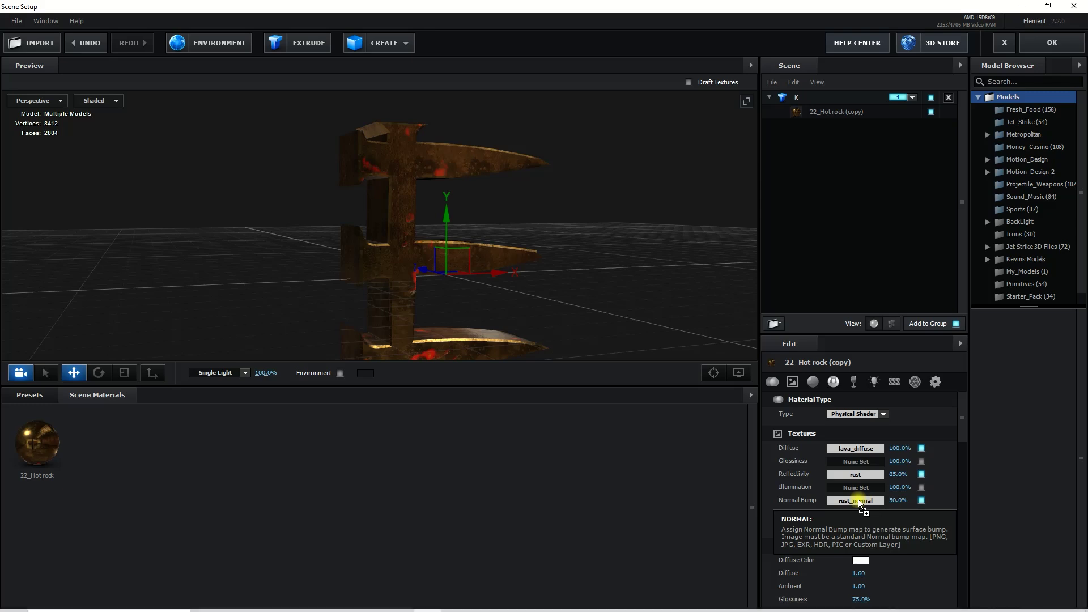
pyautogui.click(586, 491)
pyautogui.moveTo(595, 352); pyautogui.dragTo(685, 207)
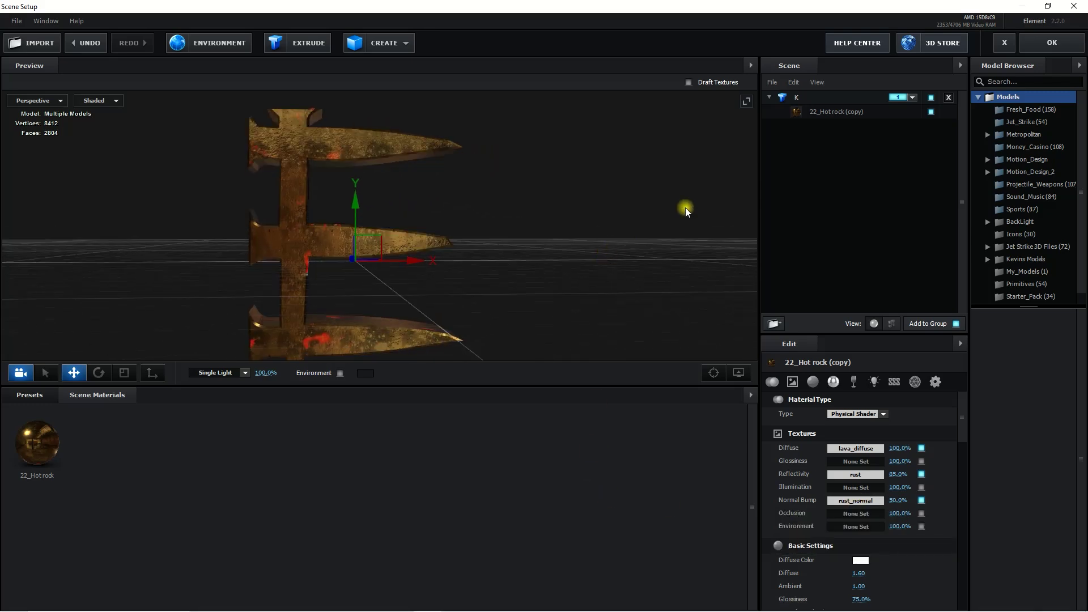
# - Set Studio_warm.png as the environment map, confirm it, and apply the scene
pyautogui.click(224, 42)
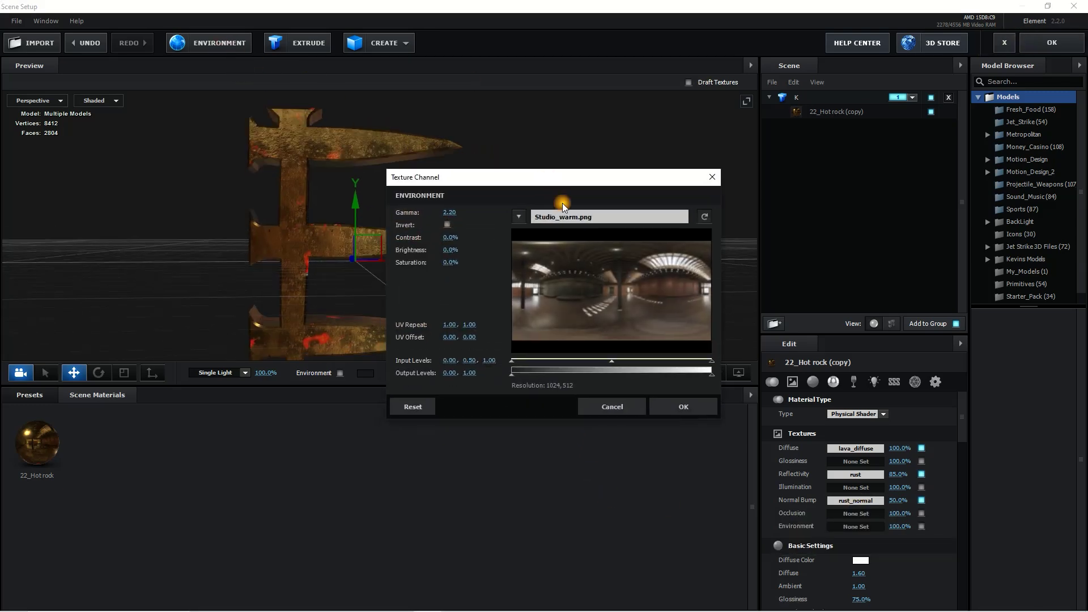
pyautogui.hotkey('alt', 'Tab')
pyautogui.moveTo(267, 382)
pyautogui.mouseDown()
pyautogui.moveTo(501, 276)
pyautogui.moveTo(556, 222)
pyautogui.mouseUp()
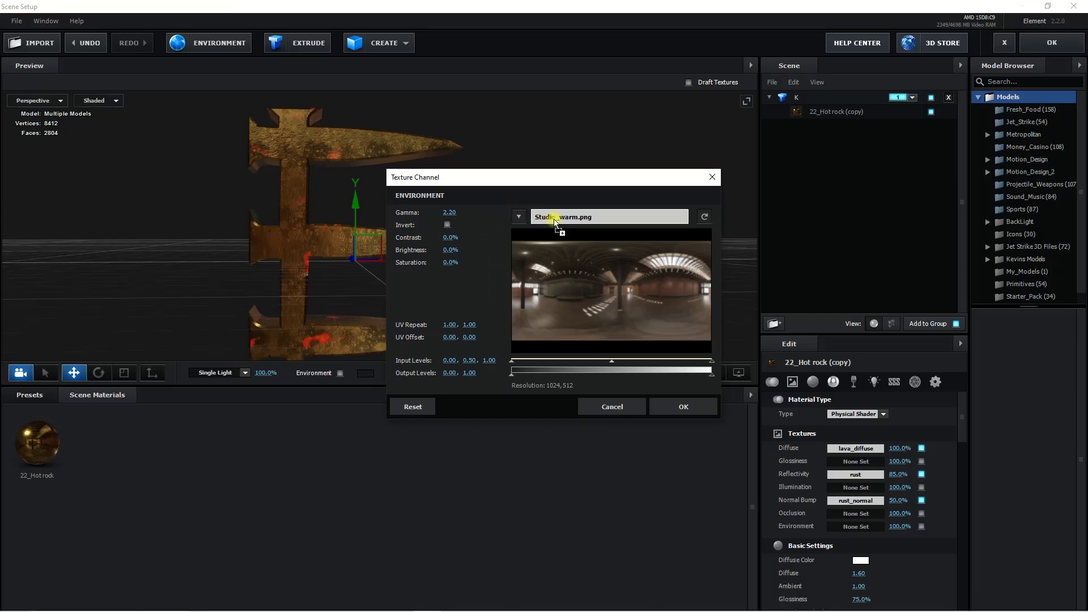
pyautogui.click(684, 406)
pyautogui.click(1043, 50)
pyautogui.click(614, 505)
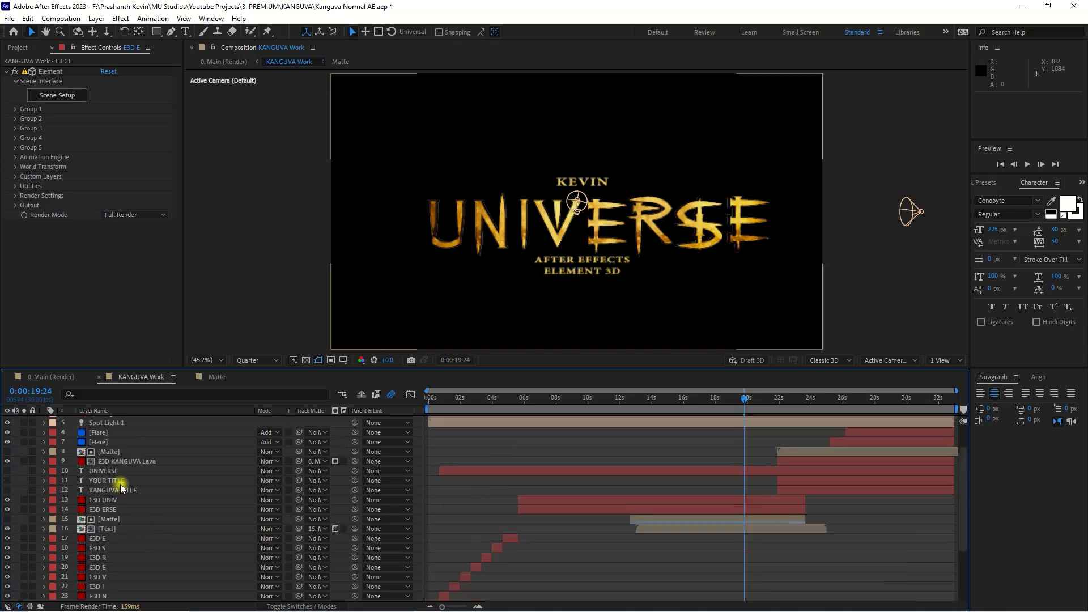
# - Open the E3D KANGUVA Lava scene and give 28_Lava the hot_diffuse diffuse texture
pyautogui.click(127, 463)
pyautogui.click(52, 99)
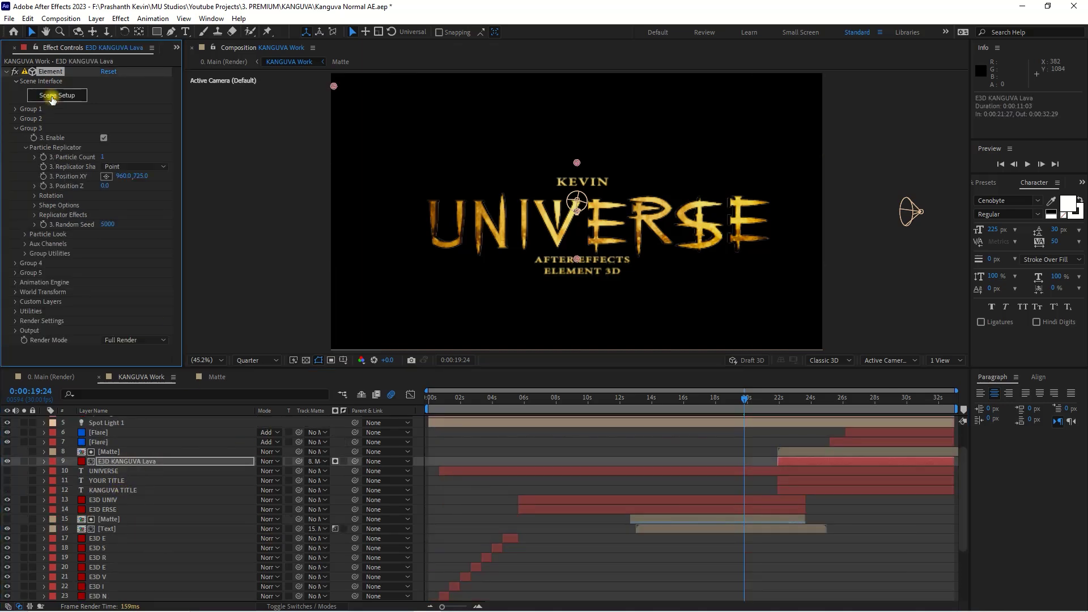
pyautogui.click(52, 98)
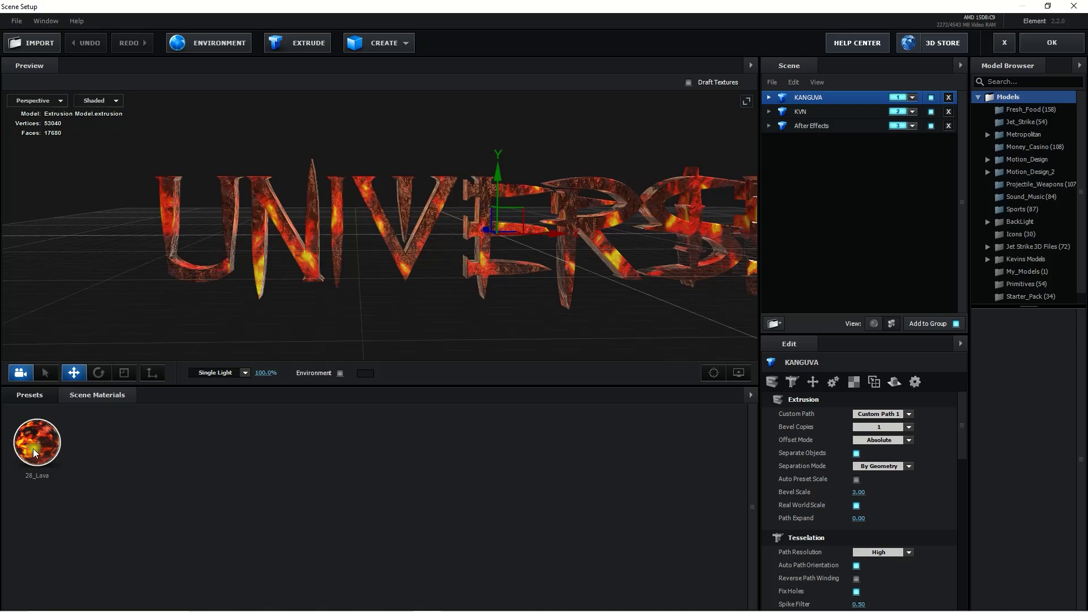
pyautogui.click(35, 453)
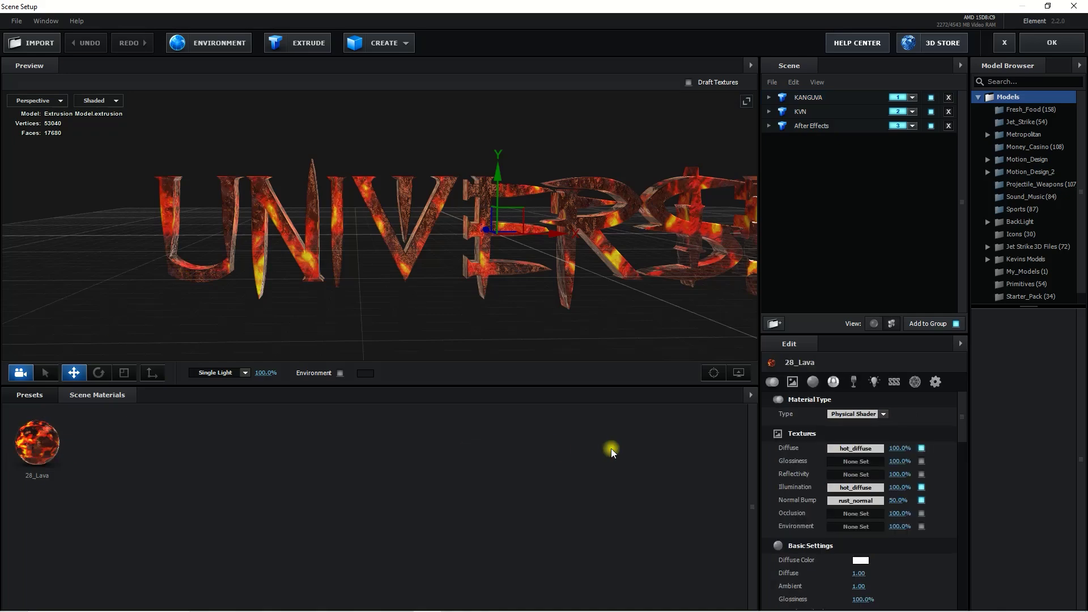
pyautogui.click(855, 448)
pyautogui.moveTo(256, 315); pyautogui.dragTo(467, 609)
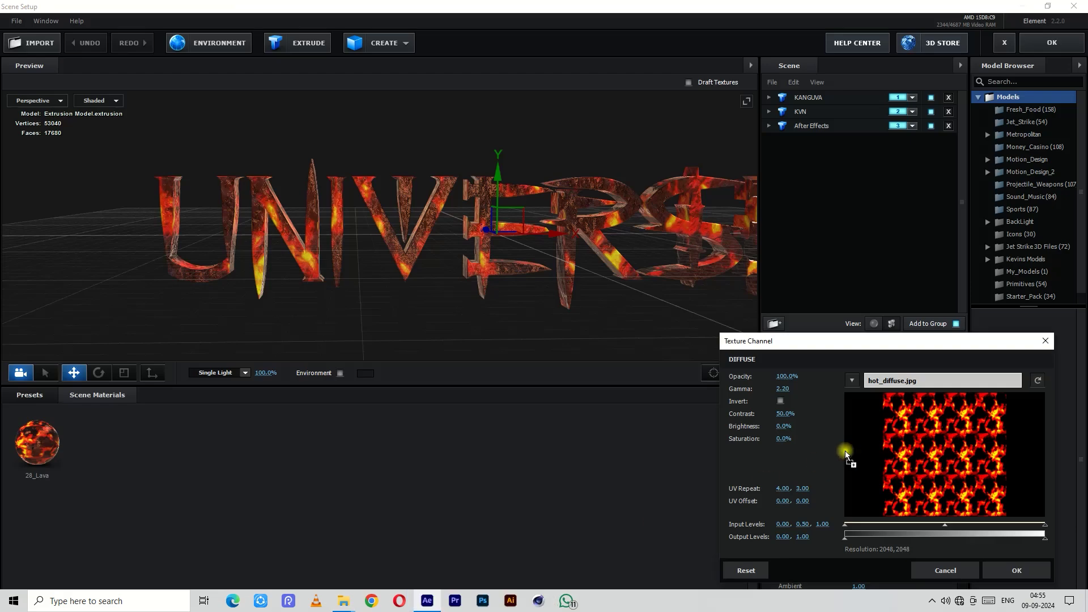
pyautogui.moveTo(467, 608); pyautogui.dragTo(893, 382)
pyautogui.click(991, 569)
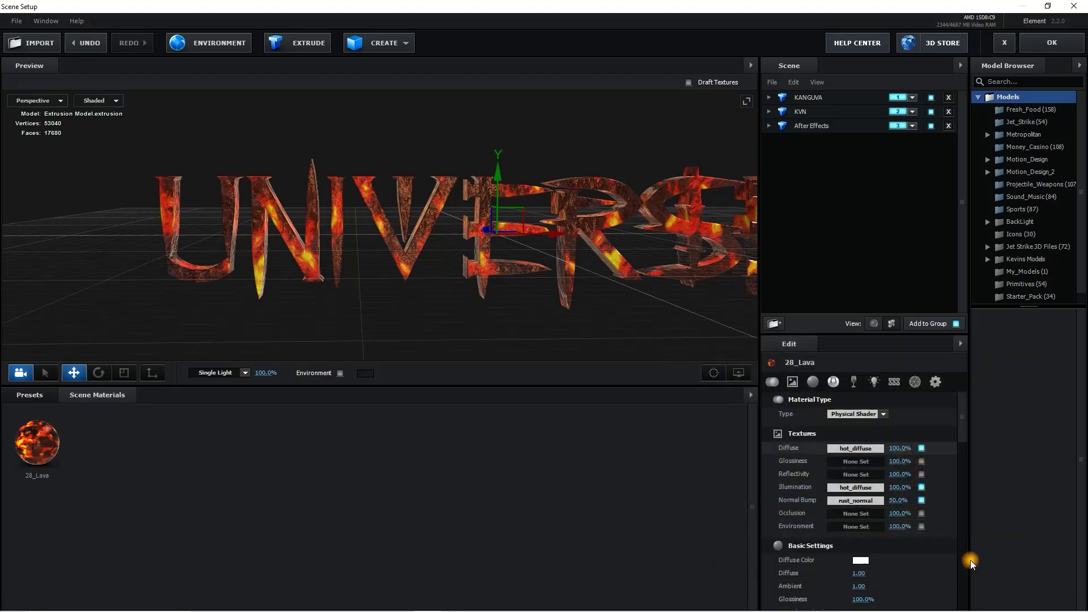
# - Use hot_diffuse as the illumination texture and rust_normal as the normal bump
pyautogui.click(855, 485)
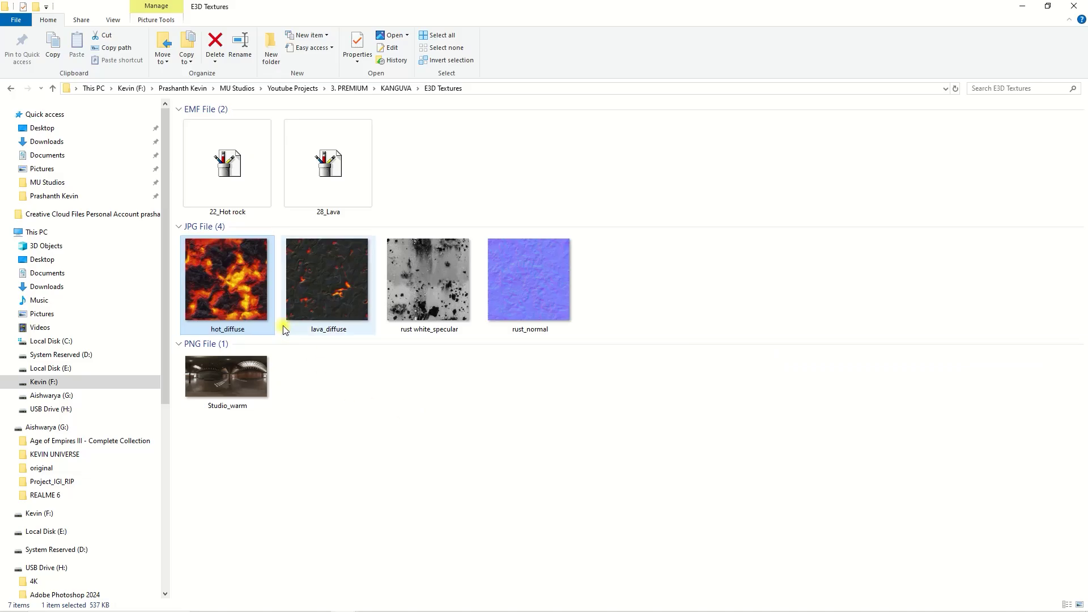
pyautogui.moveTo(285, 330); pyautogui.dragTo(922, 408)
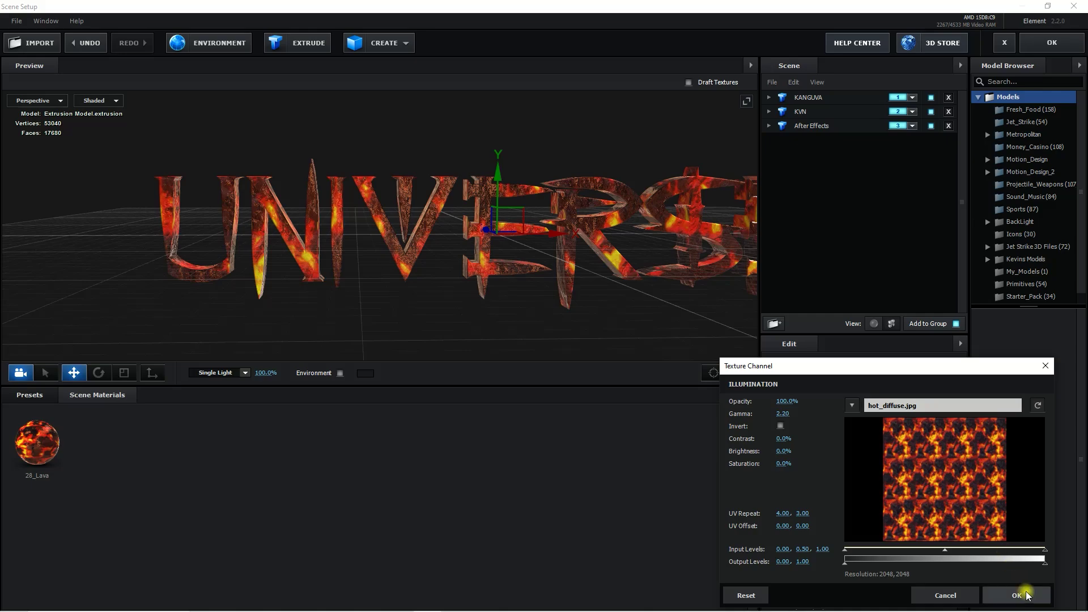
pyautogui.click(1017, 595)
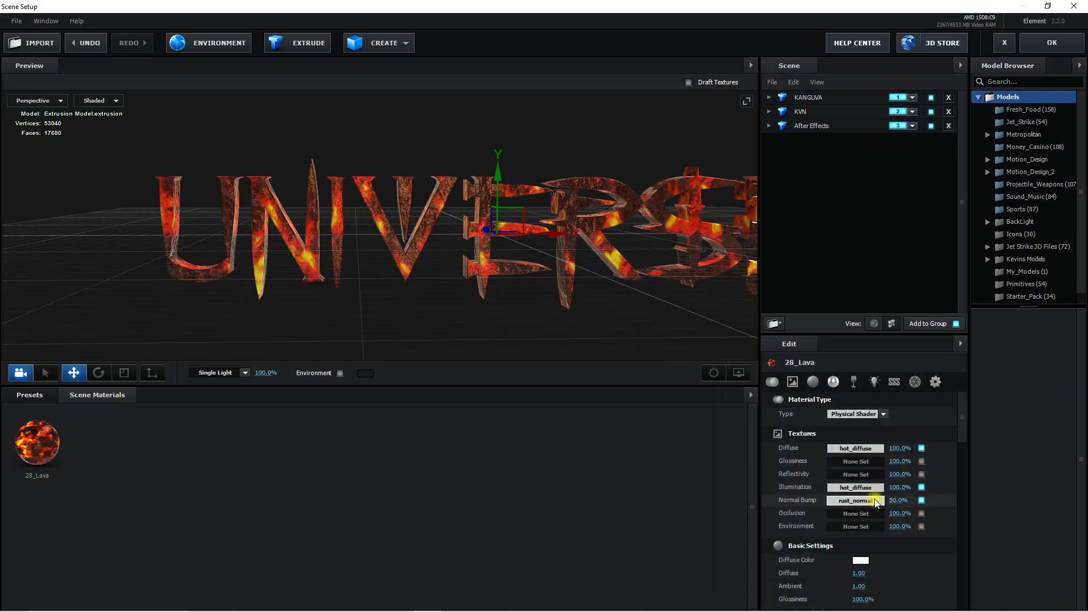
pyautogui.click(868, 501)
pyautogui.moveTo(527, 282)
pyautogui.mouseDown()
pyautogui.moveTo(856, 434)
pyautogui.moveTo(879, 408)
pyautogui.mouseUp()
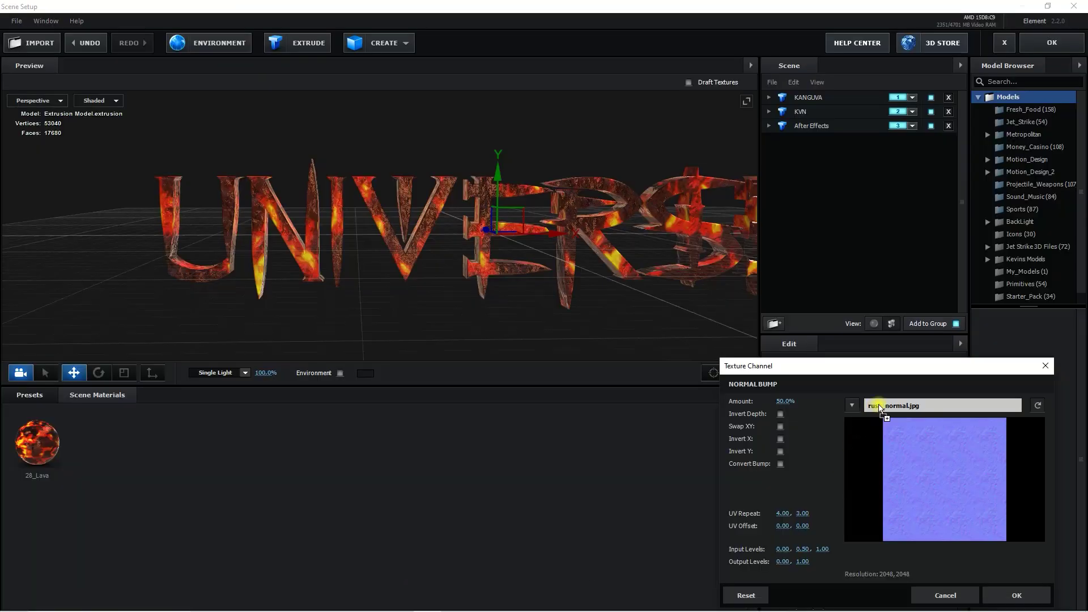
pyautogui.click(1018, 600)
# - Check the environment map, then close Scene Setup and deselect the lava layer
pyautogui.click(219, 42)
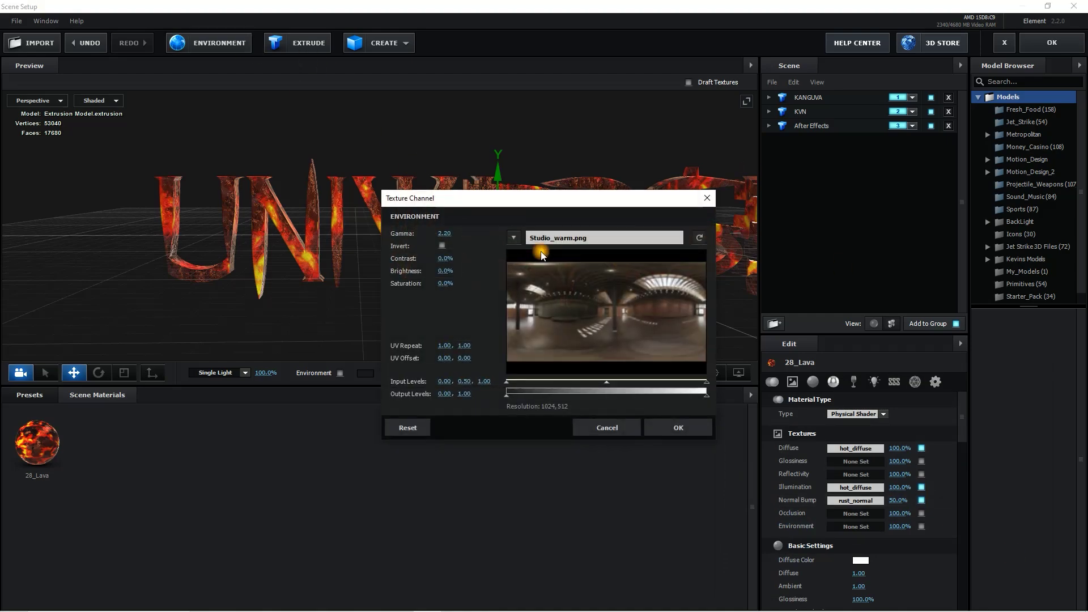
pyautogui.click(706, 199)
pyautogui.click(1013, 48)
pyautogui.click(720, 442)
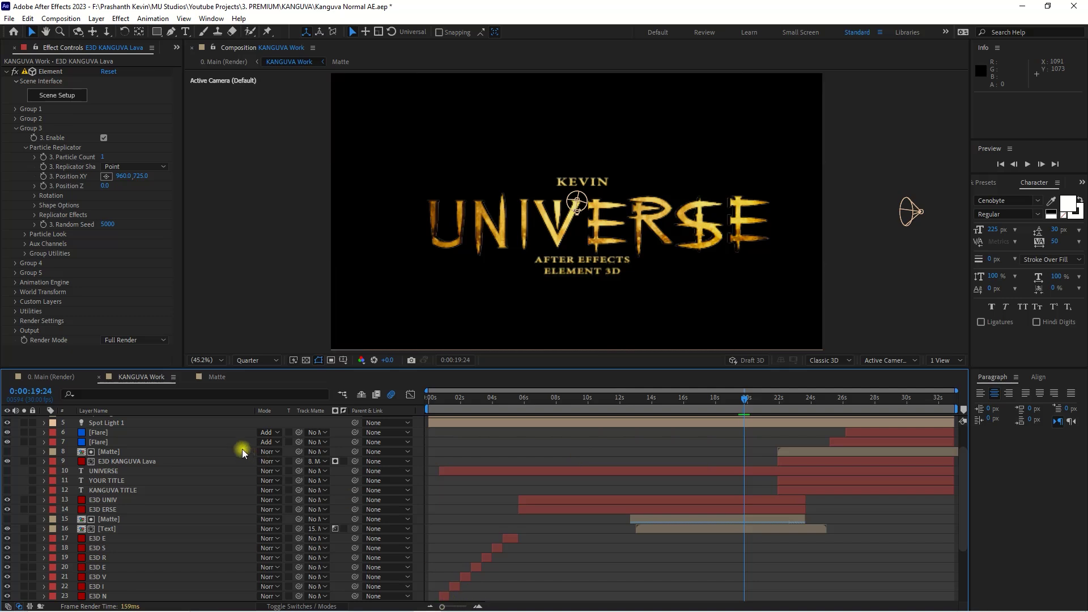
# - Close KANGUVA Work and scrub 0. Main (Render) from the start through the ~22 s fire burst
pyautogui.click(100, 378)
pyautogui.moveTo(858, 400)
pyautogui.mouseDown()
pyautogui.moveTo(430, 398)
pyautogui.moveTo(635, 410)
pyautogui.moveTo(743, 402)
pyautogui.mouseUp()
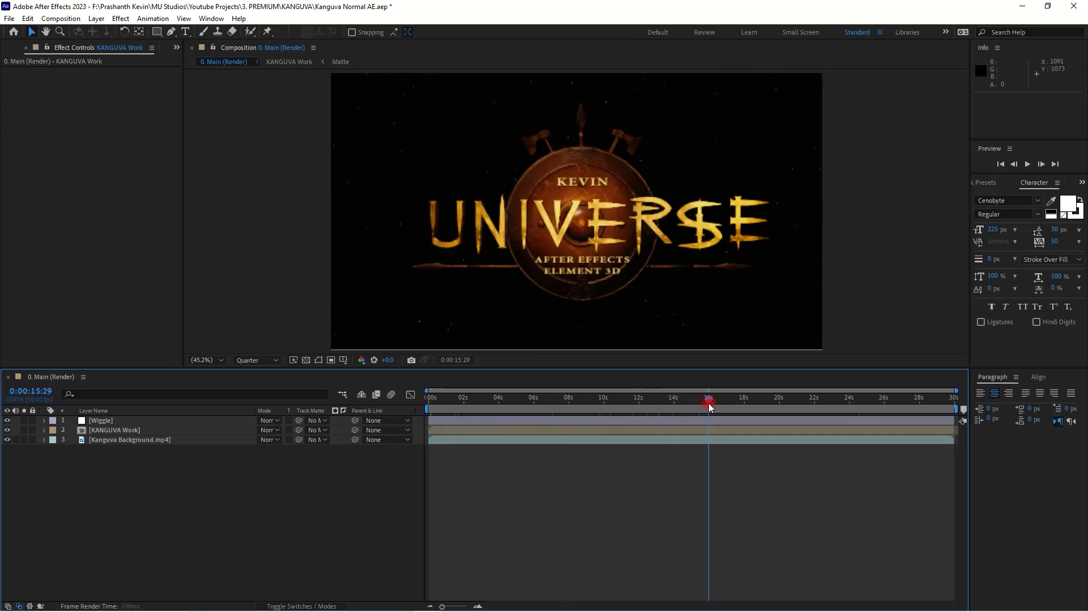
pyautogui.moveTo(743, 402); pyautogui.dragTo(827, 405)
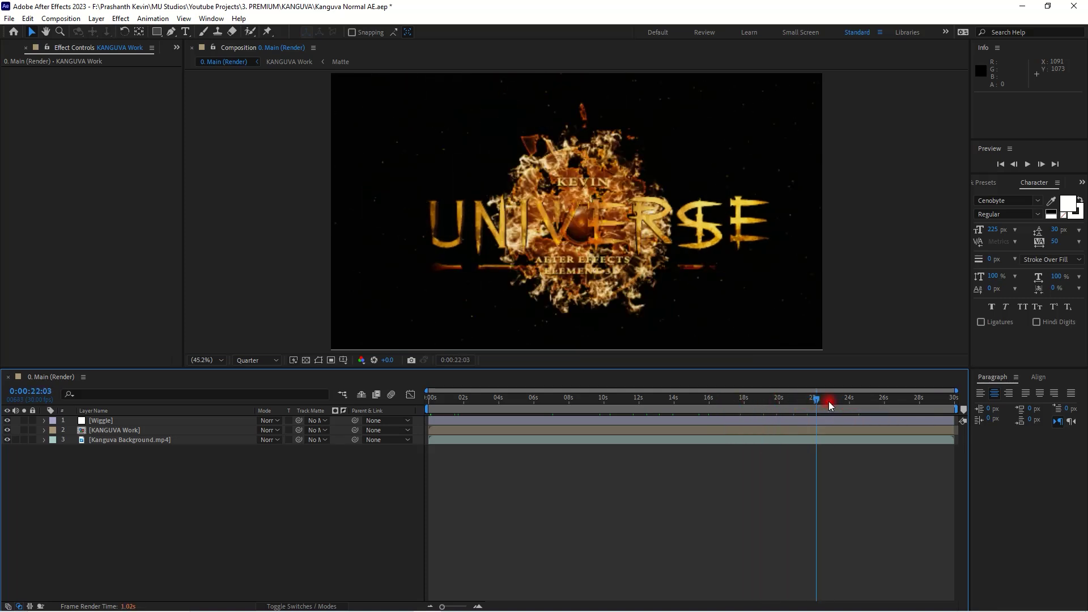
pyautogui.click(822, 401)
pyautogui.moveTo(814, 404); pyautogui.dragTo(826, 404)
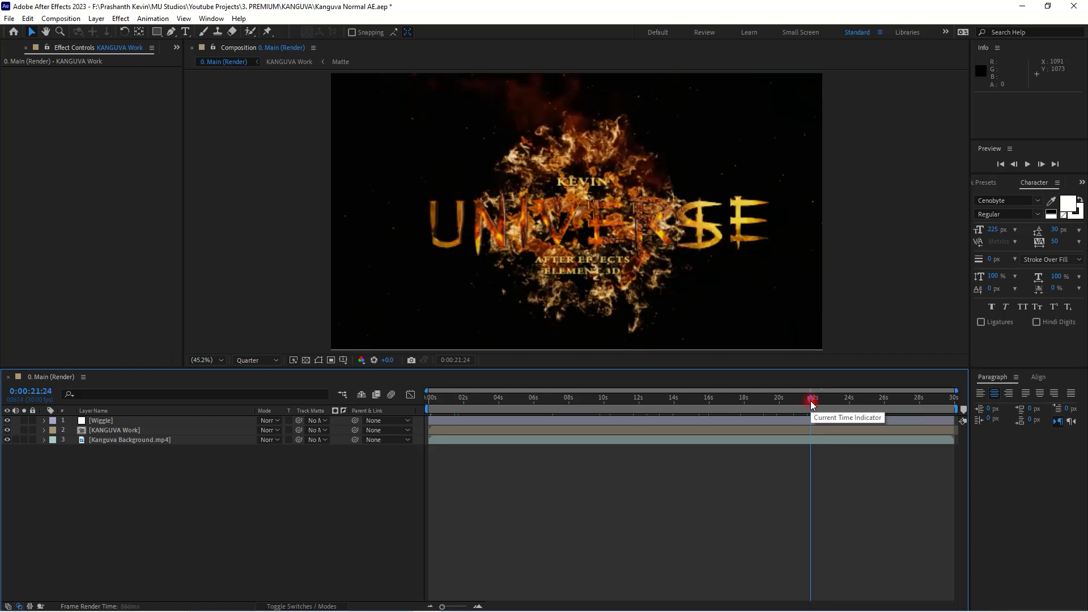
pyautogui.click(837, 401)
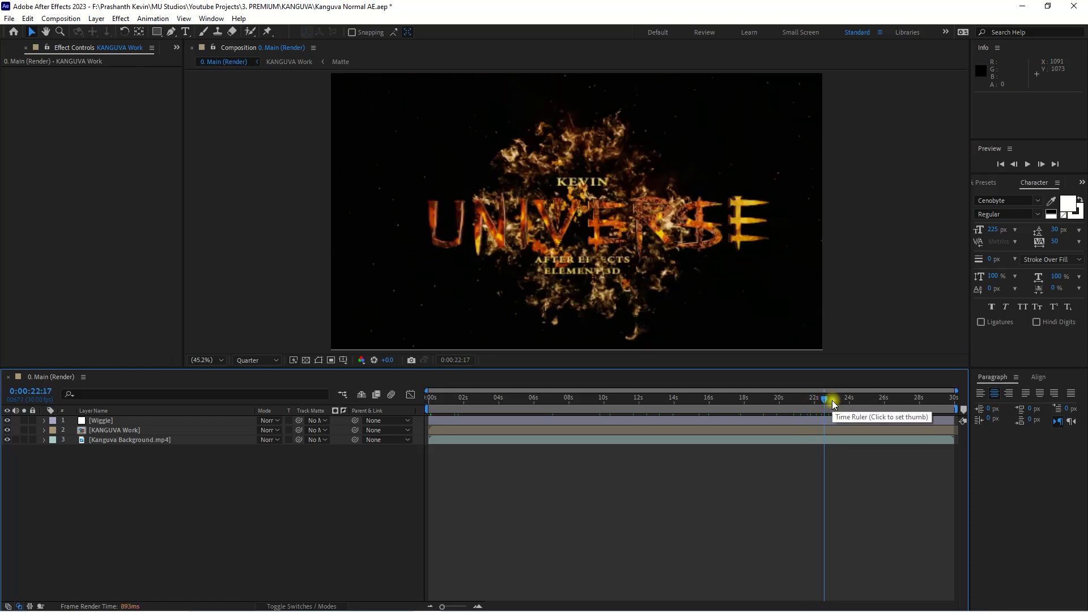